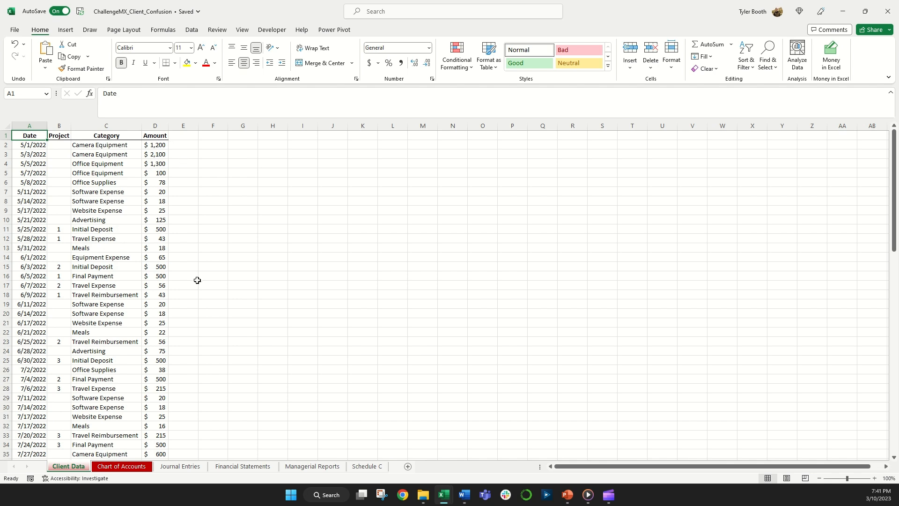
Compare the category names in the Chart of Accounts sheet with the transaction categories in the Client Data sheet
left_click(132, 466)
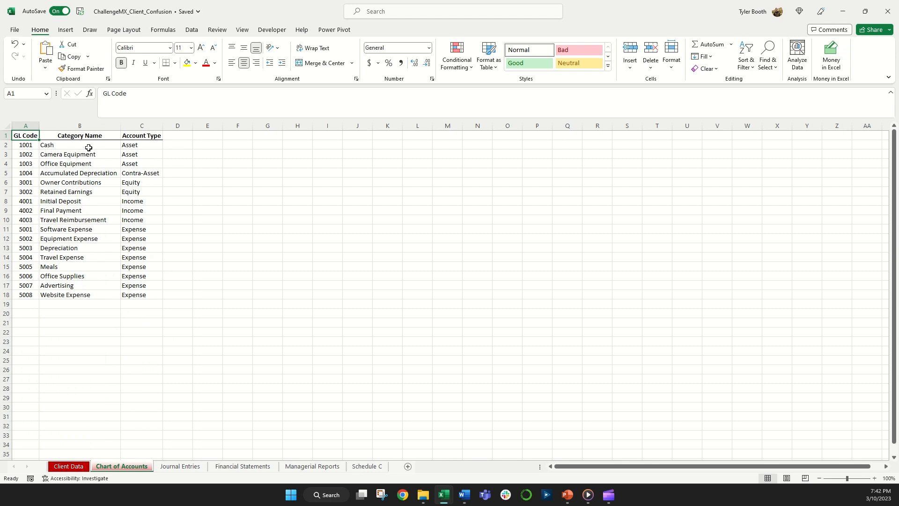
left_click_drag(89, 154, 85, 295)
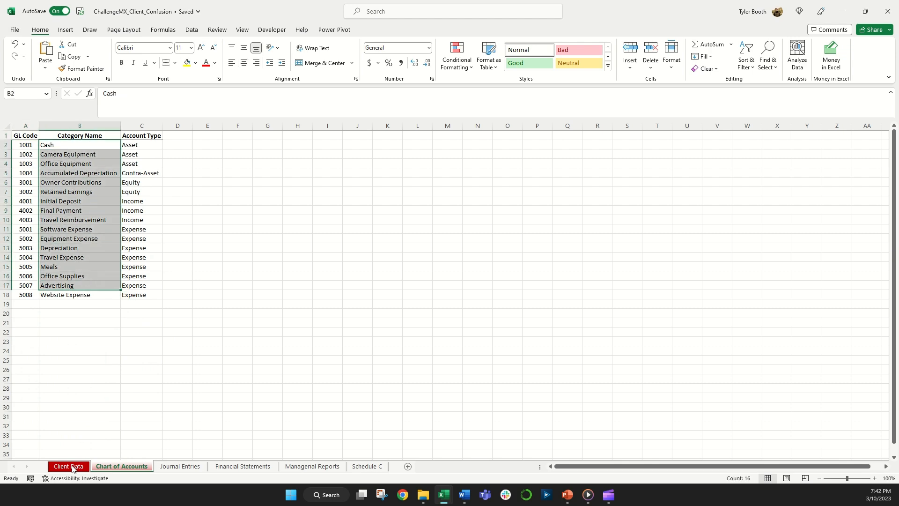
left_click(69, 466)
left_click_drag(97, 155, 96, 246)
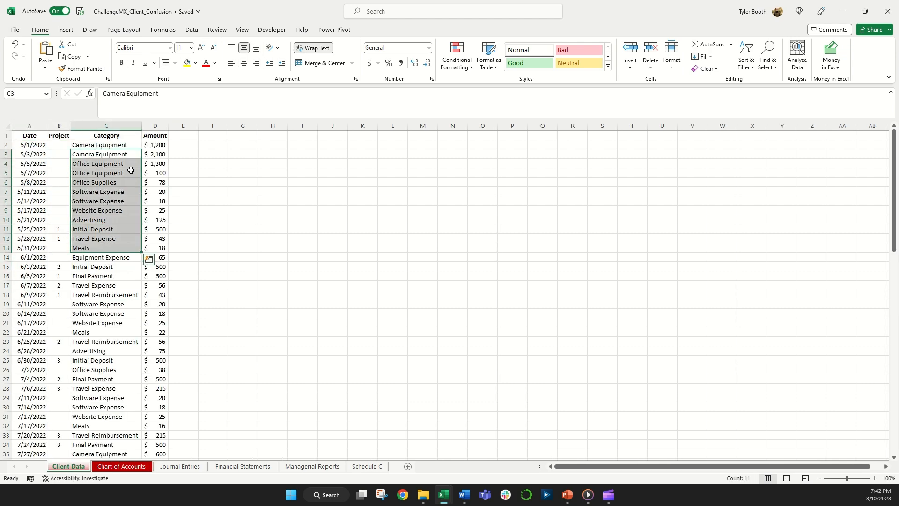
left_click(173, 135)
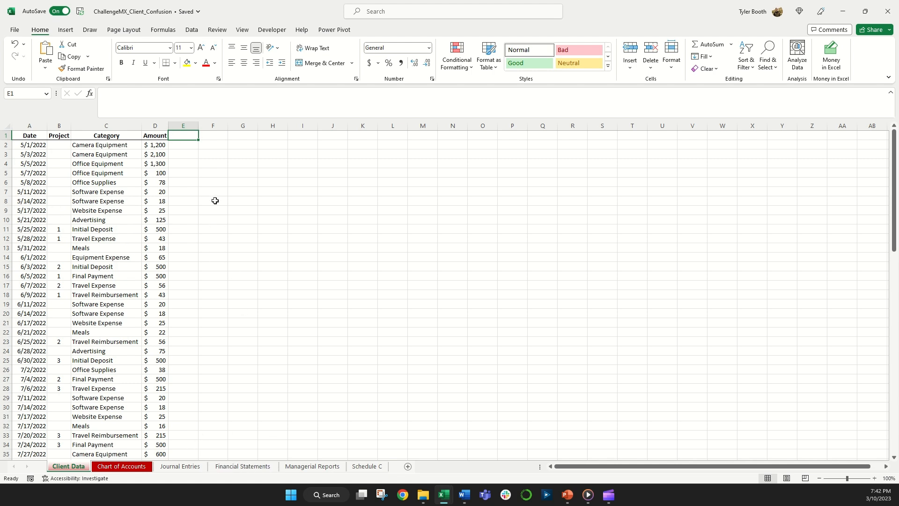
left_click(17, 135)
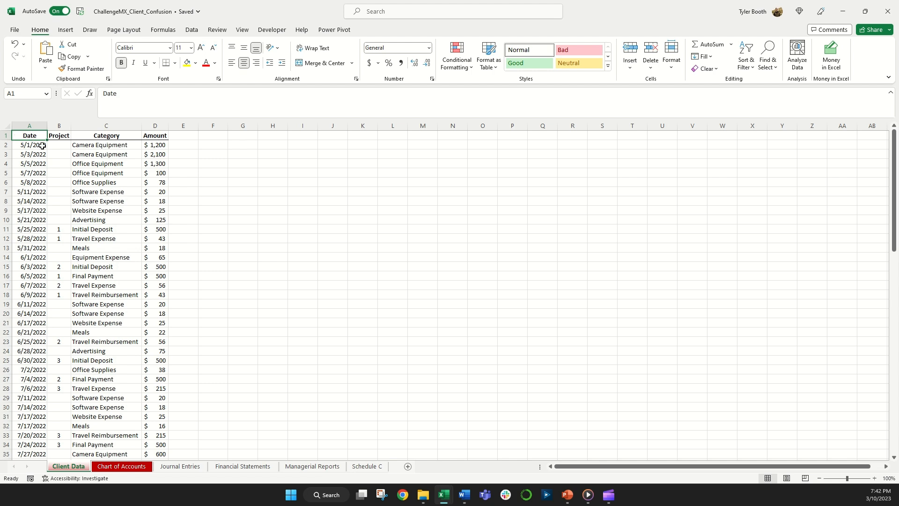
left_click(134, 145)
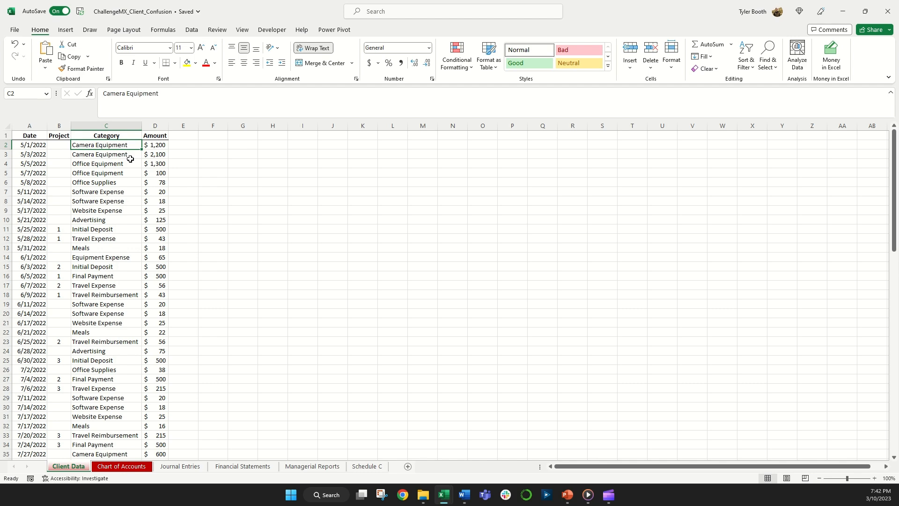
Examine the opening entry in the Journal Entries sheet, checking its entry number, dates, categories, amounts and debit/credit layout
left_click(201, 466)
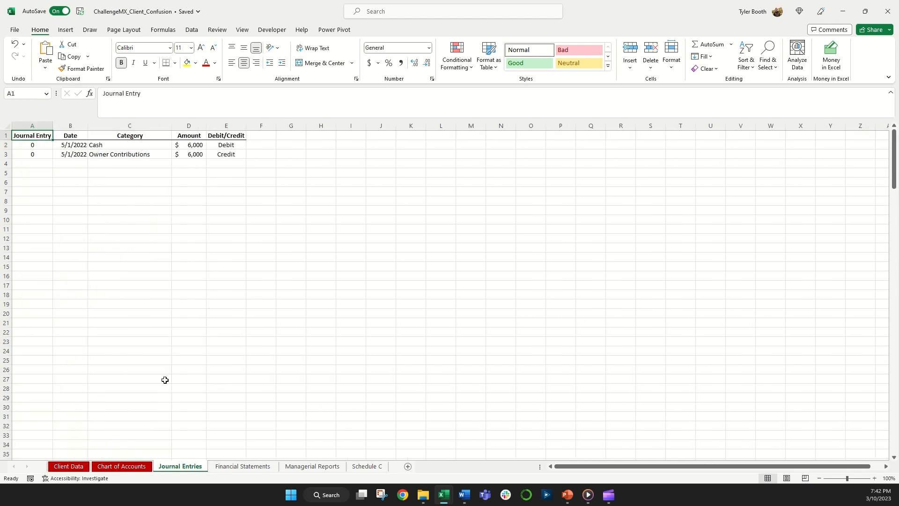
left_click(82, 467)
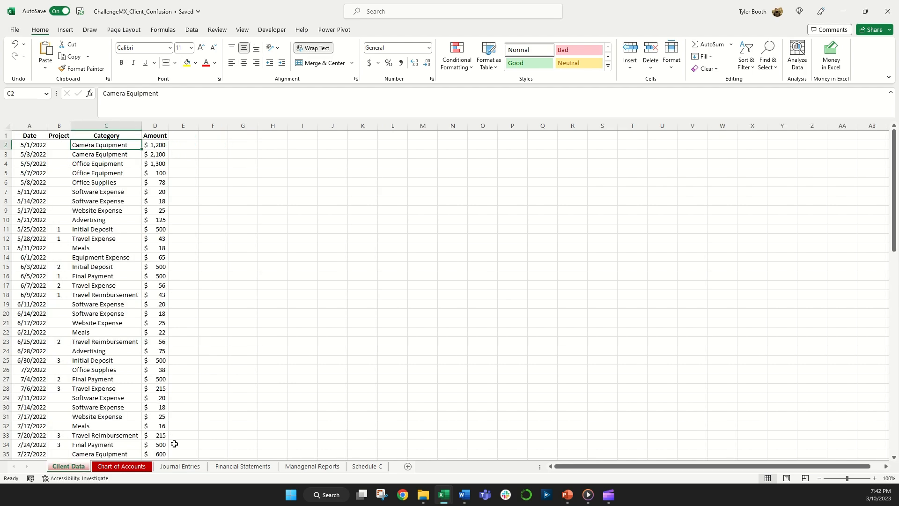
left_click(177, 468)
left_click(132, 144)
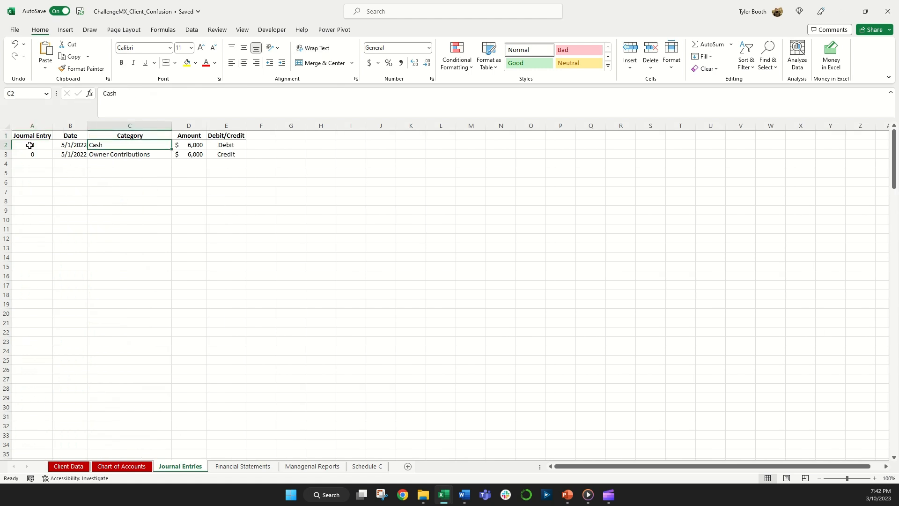
left_click_drag(24, 145, 220, 155)
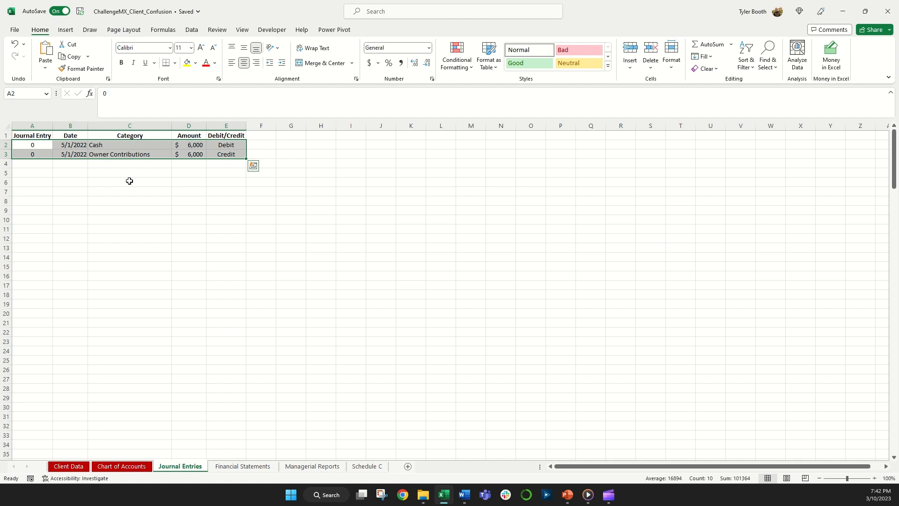
left_click_drag(34, 145, 71, 155)
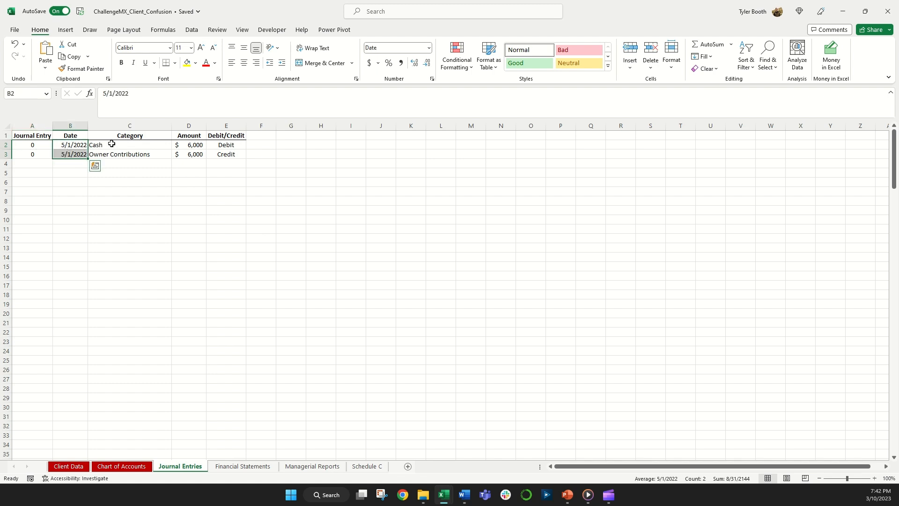
left_click(112, 144)
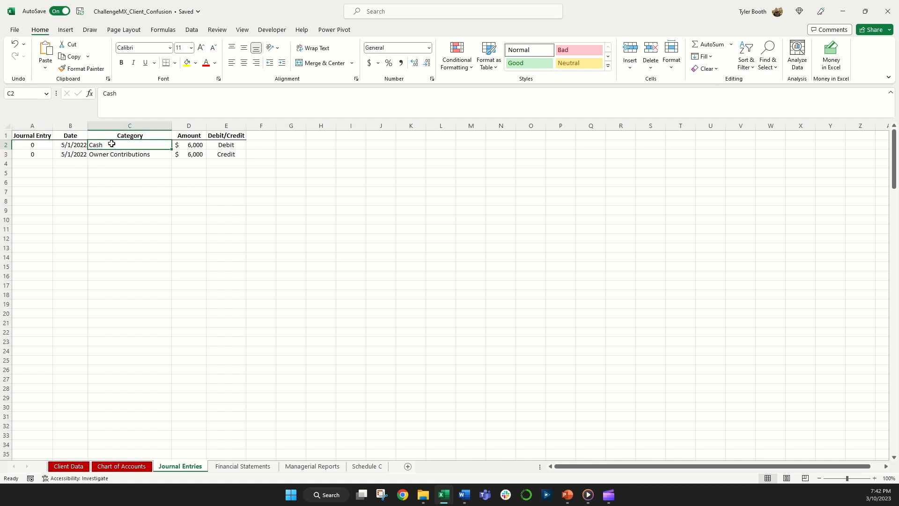
left_click(125, 156)
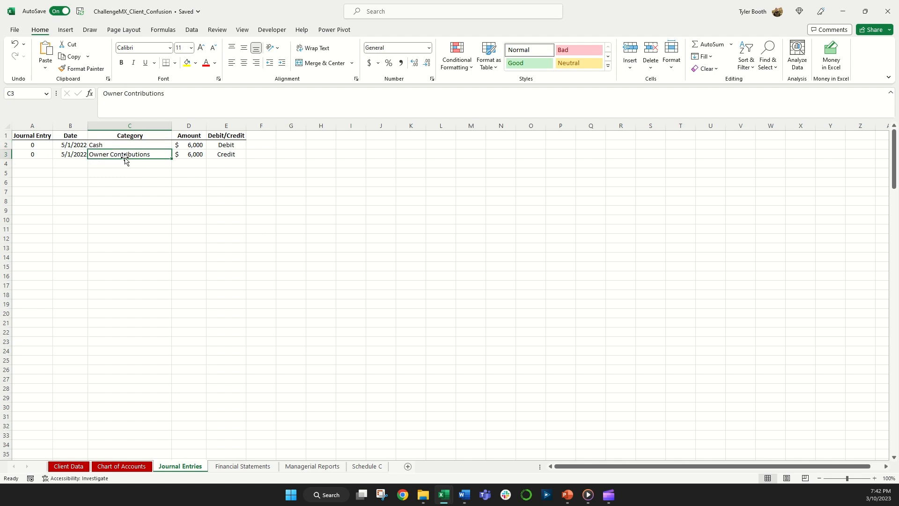
left_click(193, 148)
left_click(230, 146)
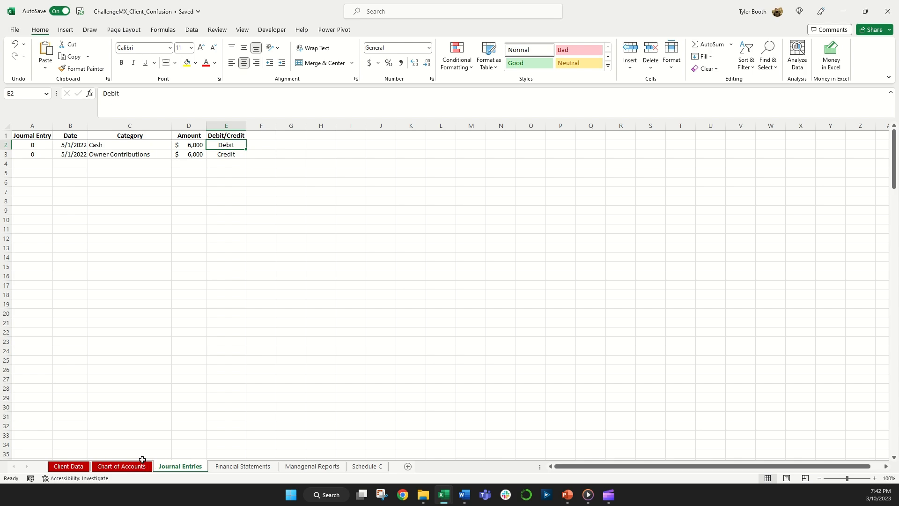
left_click(29, 138)
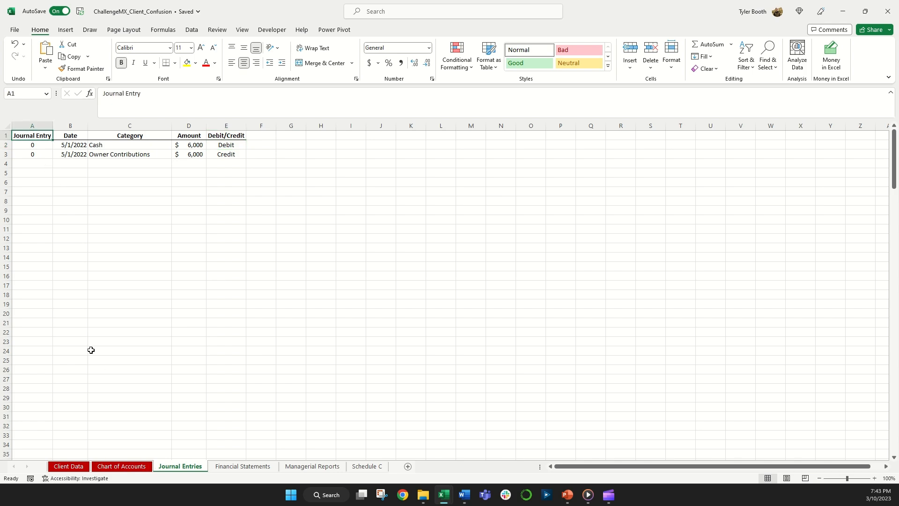
Copy all transaction rows of the Client Data sheet, from A2 through column D, without the headers
left_click(69, 466)
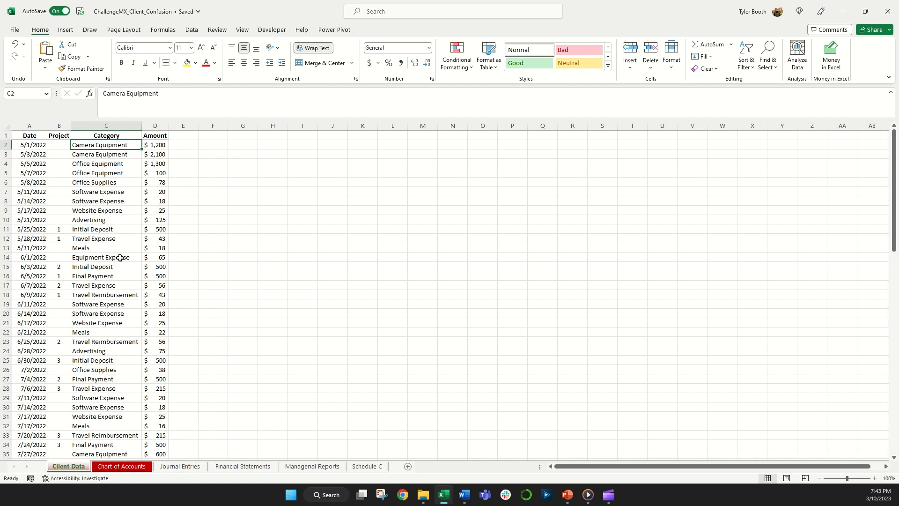
left_click_drag(45, 154, 40, 146)
key("Down")
key("Up")
key("Up")
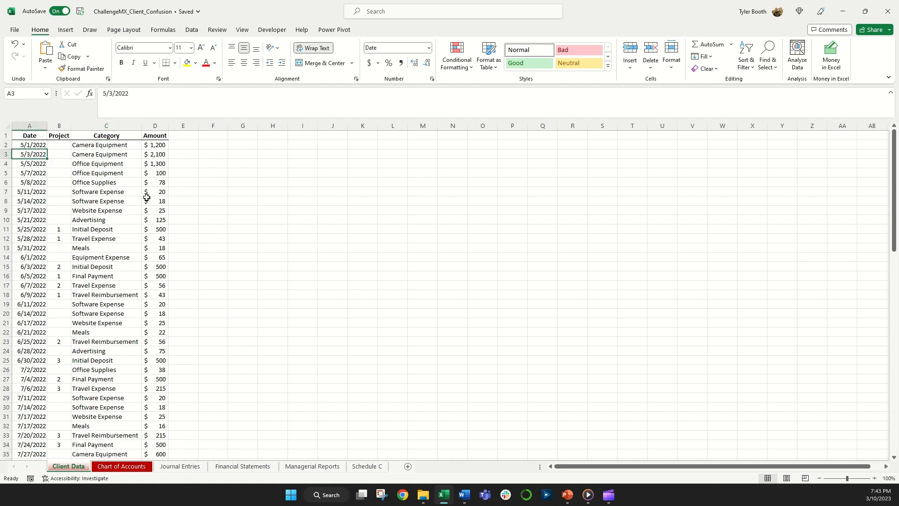
key("ctrl+shift+Right")
key("ctrl+shift+Right")
key("ctrl+shift+Down")
key("ctrl+c")
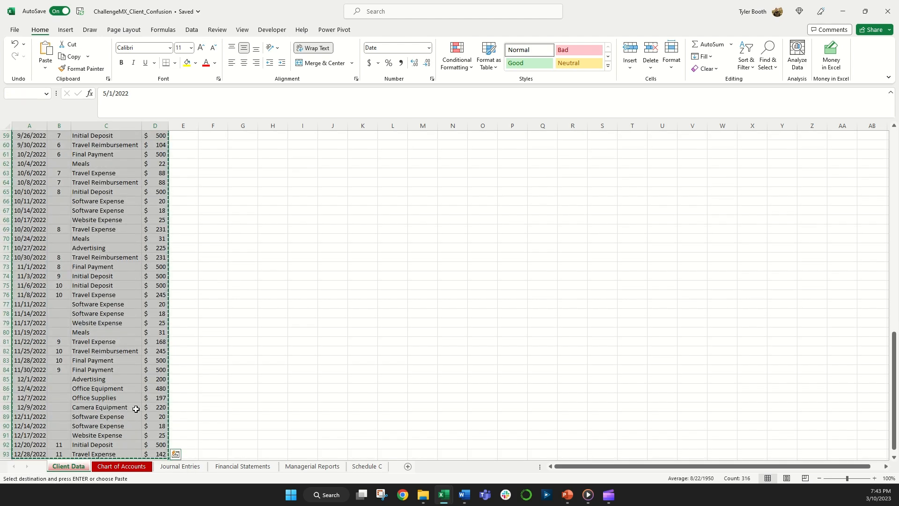
Paste the copied transactions as values only into the Journal Entries sheet, starting at cell B4
left_click(180, 466)
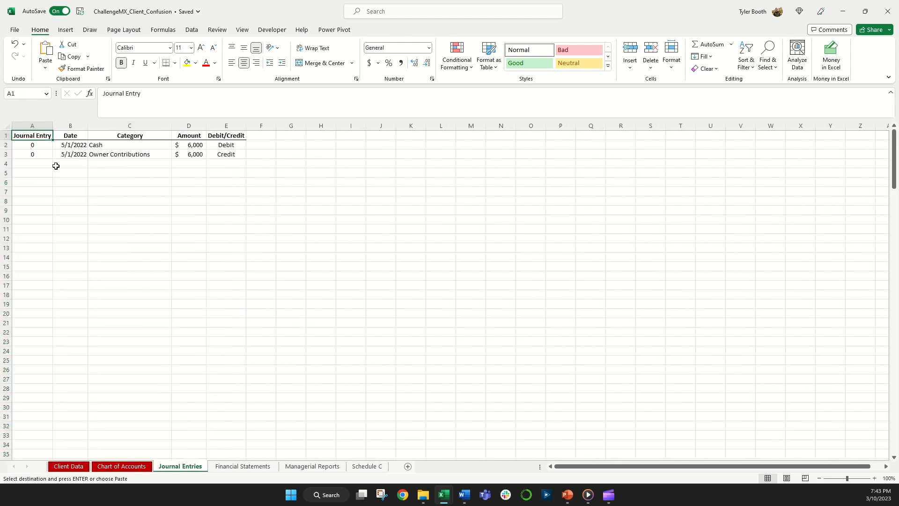
left_click(57, 164)
left_click(45, 69)
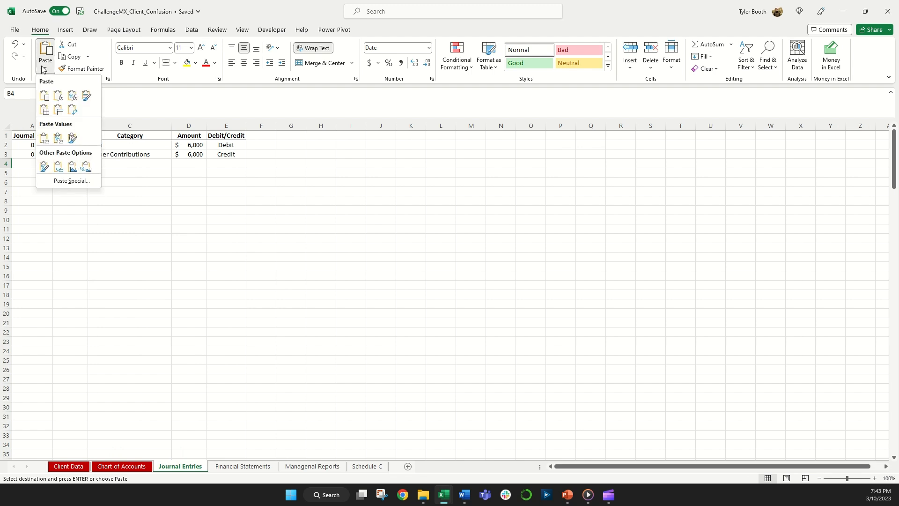
left_click(43, 137)
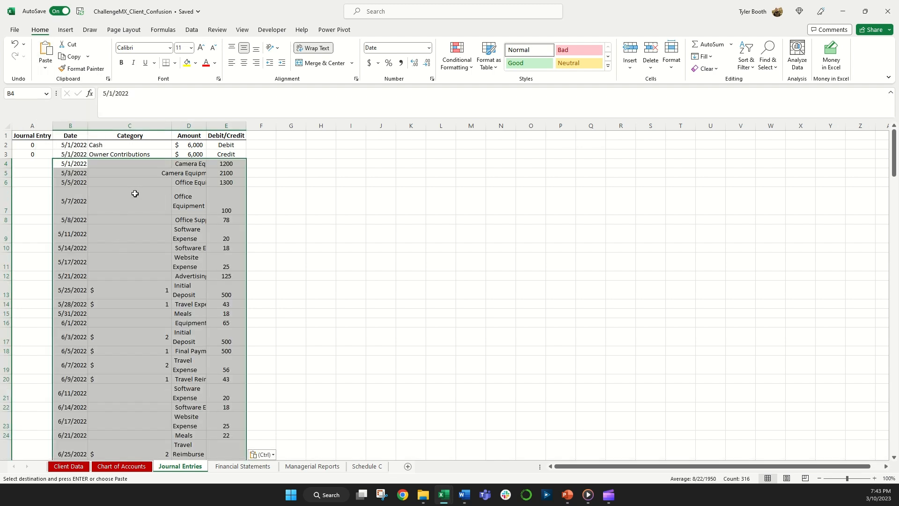
Delete the pasted project number cells in column C from C4 down, shifting the remaining cells left
left_click_drag(123, 166, 133, 432)
right_click(132, 413)
left_click(162, 235)
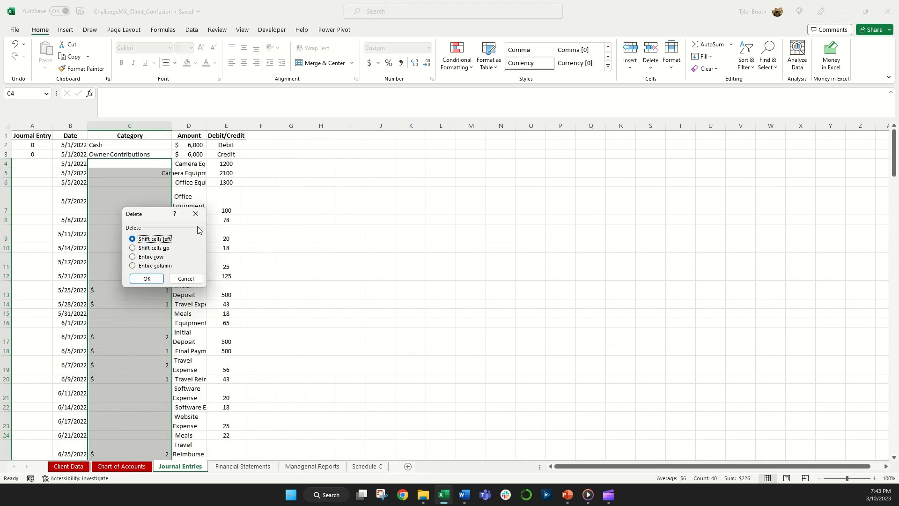
left_click(147, 278)
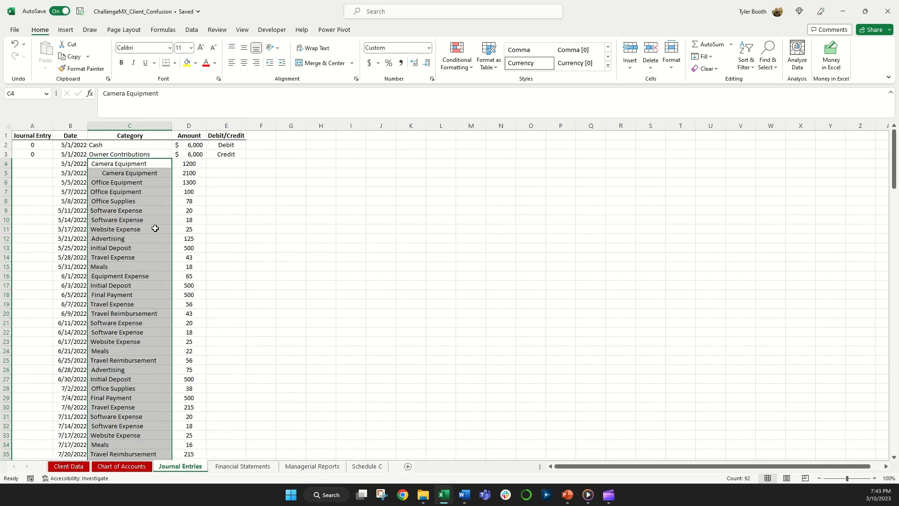
Left-align the Category column in Journal Entries, keeping its header in C1 centered
left_click(120, 135, "shift")
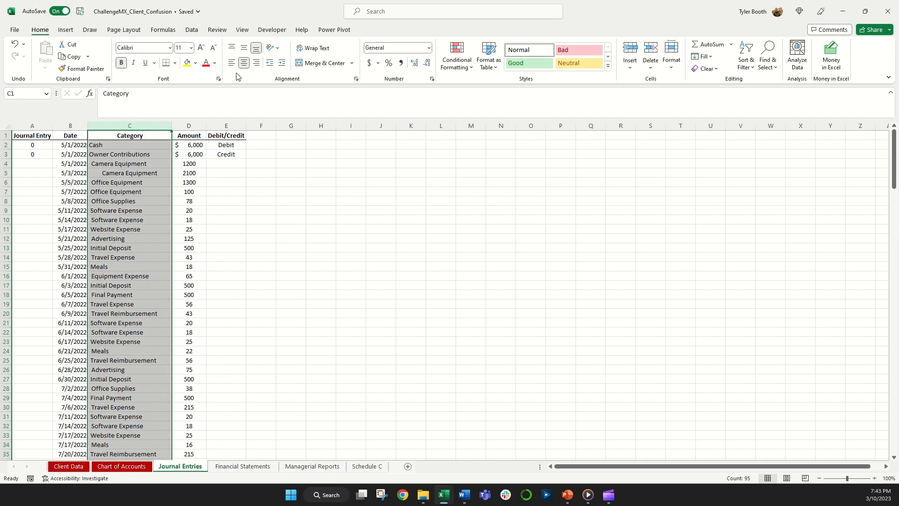
left_click(232, 63)
left_click(250, 220)
left_click(135, 142)
left_click(134, 136)
left_click(244, 63)
left_click(314, 163)
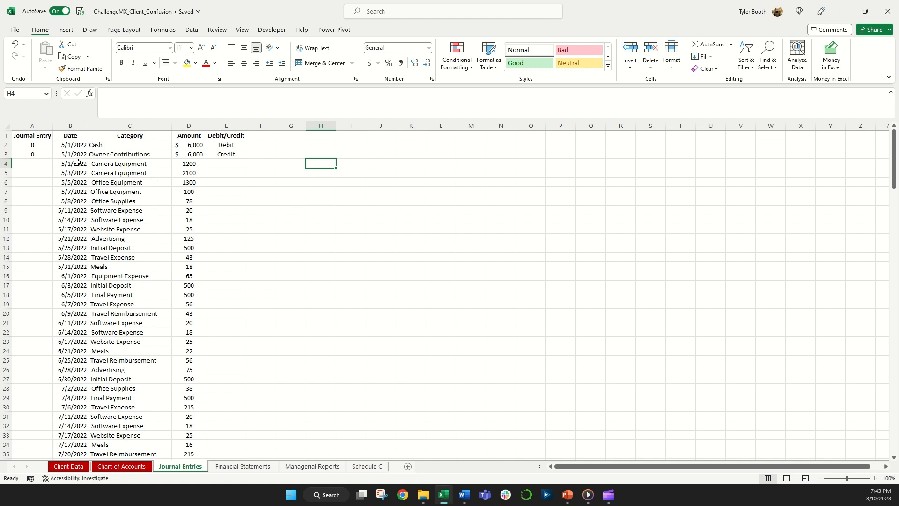
left_click_drag(77, 162, 223, 173)
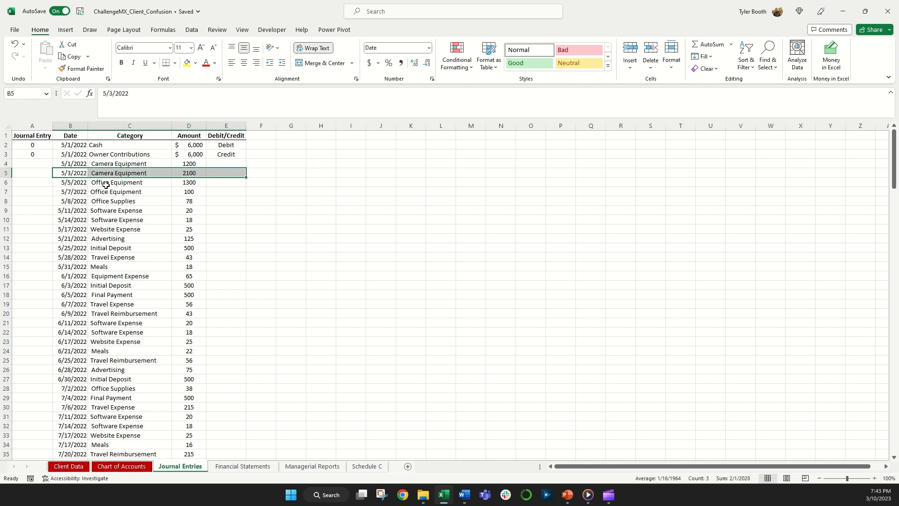
key("Down")
left_click_drag(143, 185, 237, 181)
Number the journal entries by entering 1, 2 and 3 in A4:A6 and filling the series down to the last transaction
left_click(44, 162)
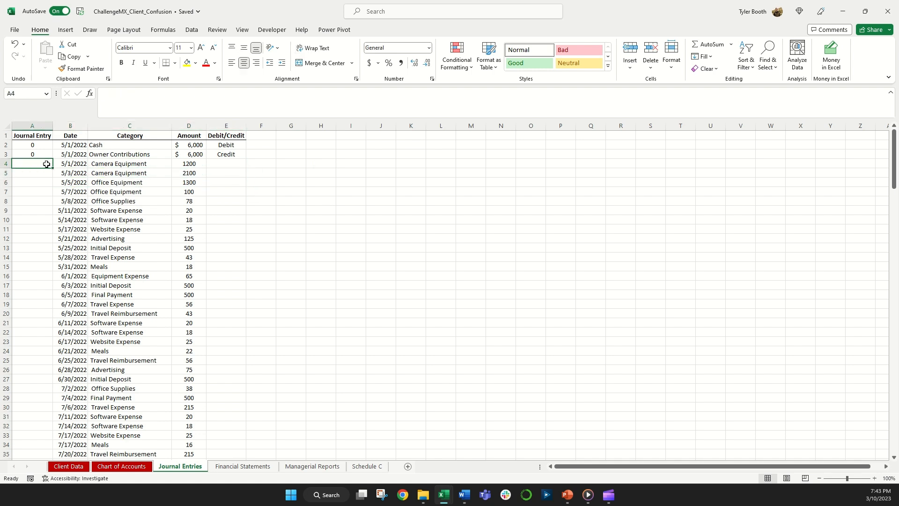
type("1")
key("Return")
type("2")
key("Return")
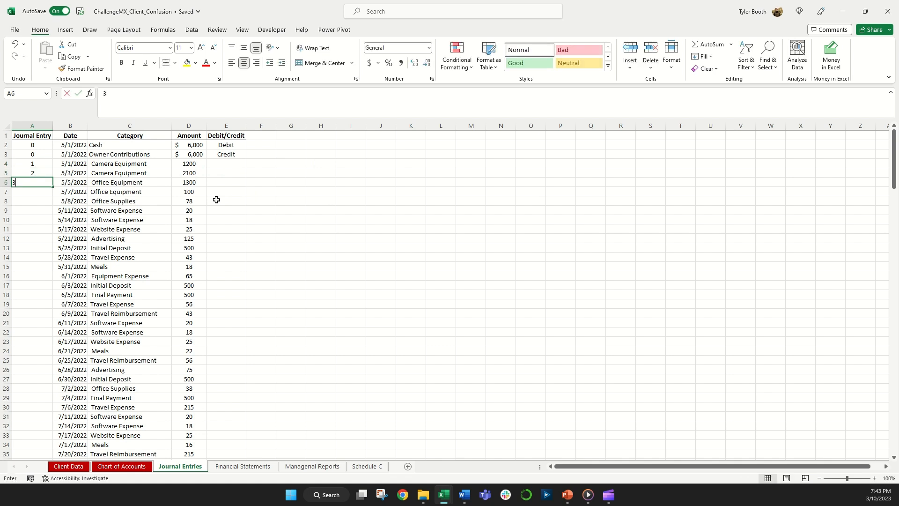
type("3")
key("Return")
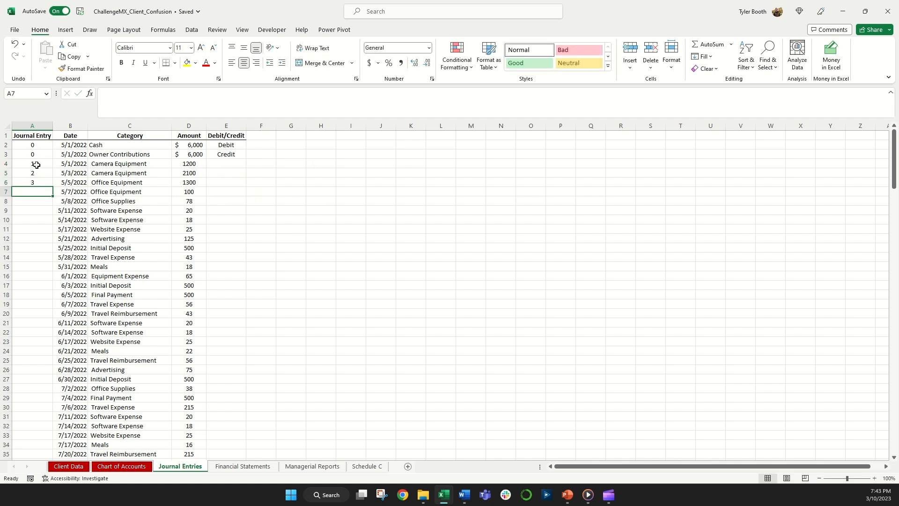
left_click_drag(36, 162, 36, 182)
double_click(53, 186)
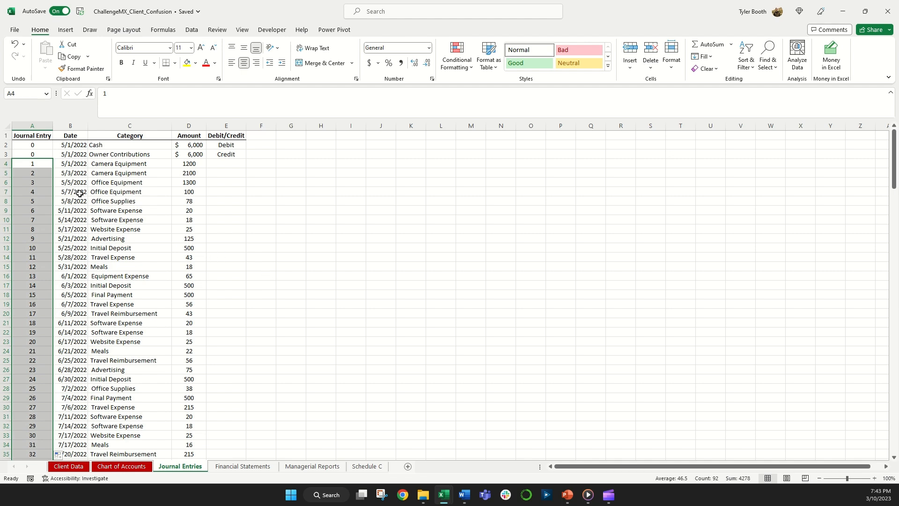
Duplicate the numbered transaction rows A4:D95 directly below the existing data, starting at cell A96
left_click_drag(43, 165, 199, 166)
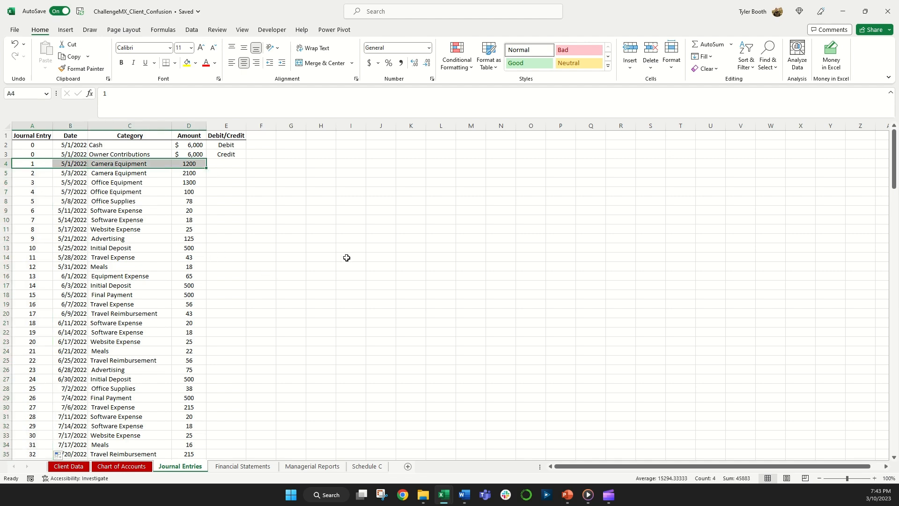
key("ctrl+shift+Down")
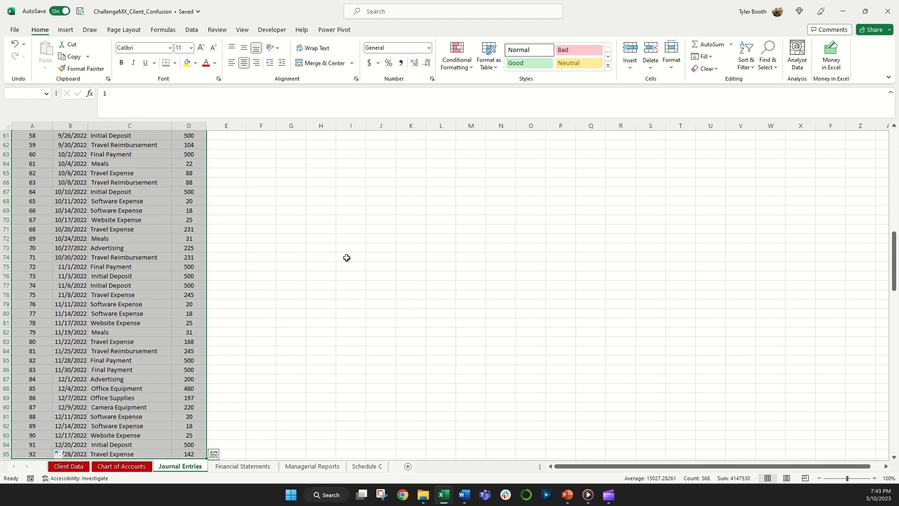
key("ctrl+c")
key("ctrl+Down")
key("Down")
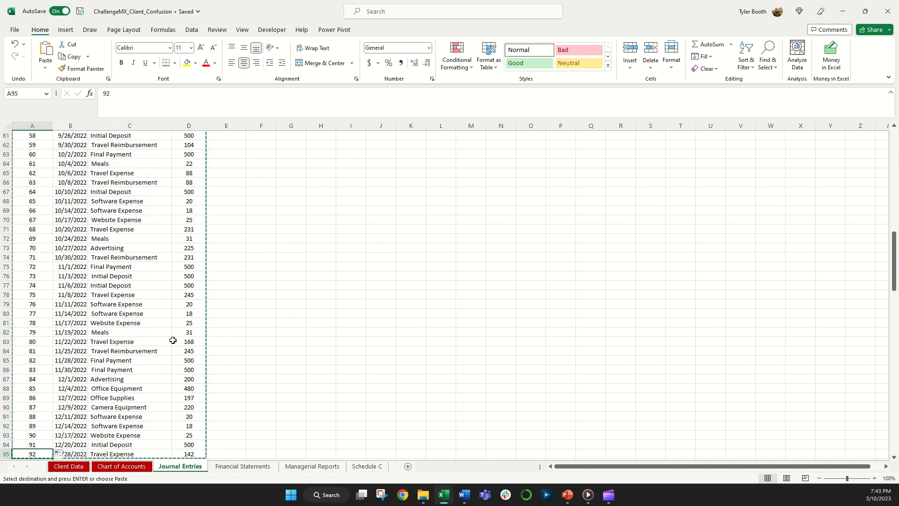
key("ctrl+v")
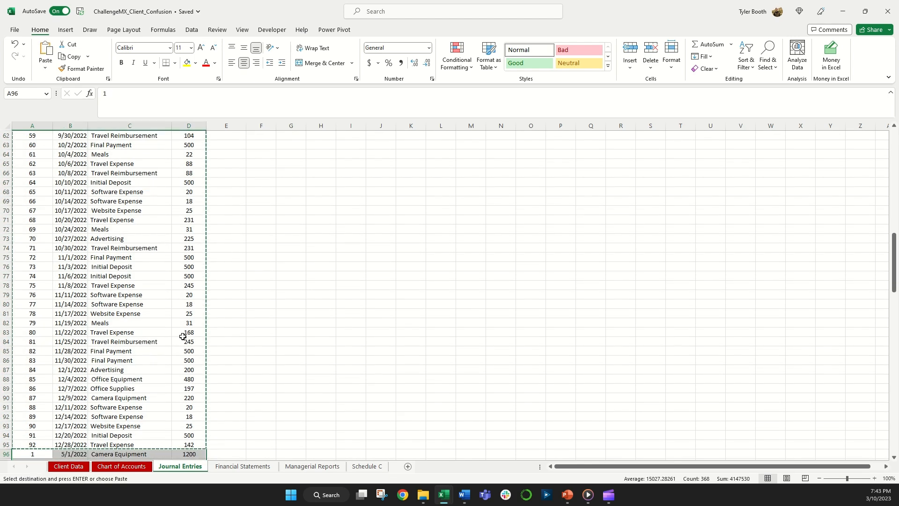
scroll(180, 334, "down", 7)
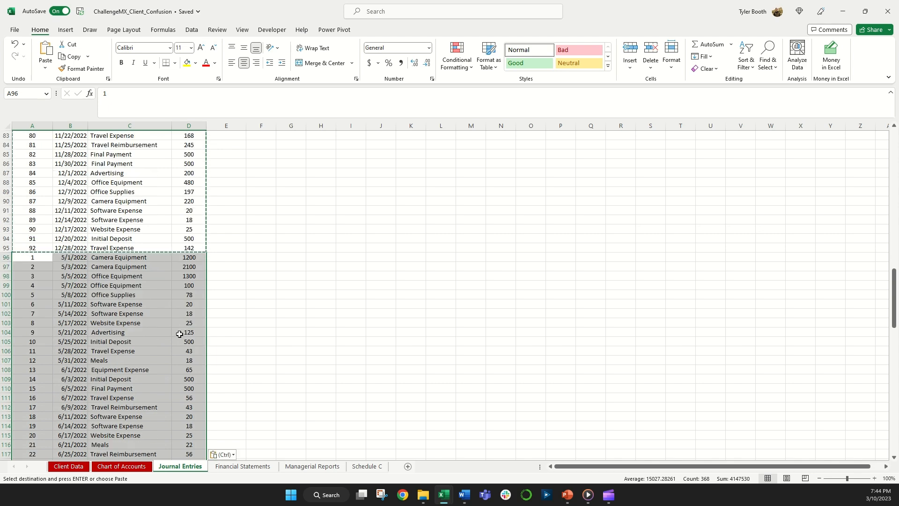
Replace the category of every duplicated transaction with Cash, from C96 down to the last row
left_click(136, 257)
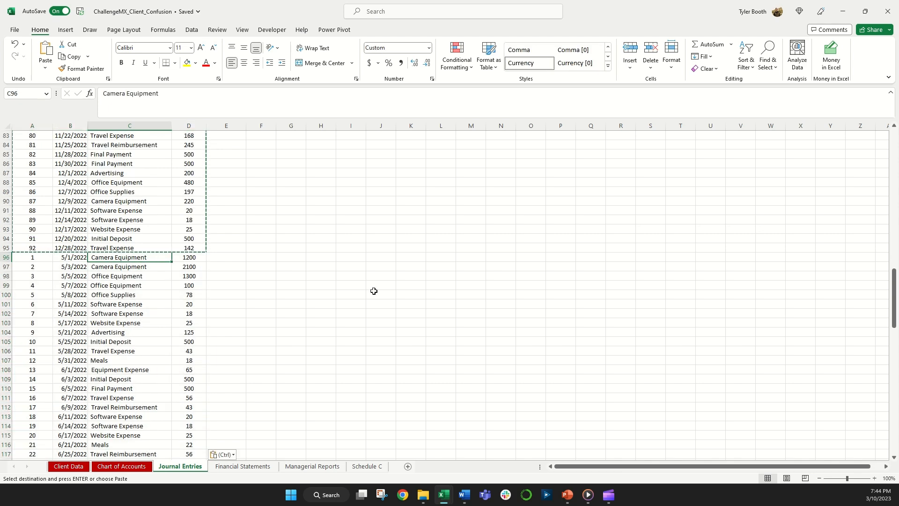
key("Escape")
type("Cash")
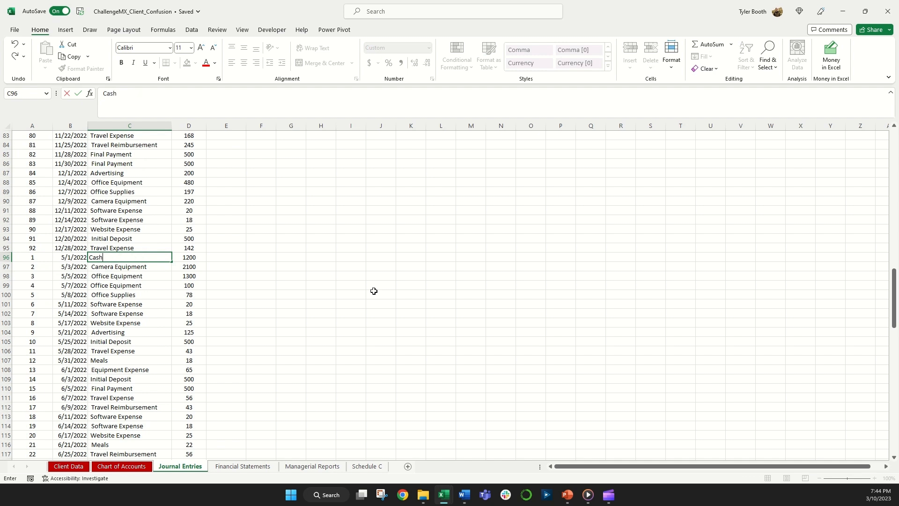
key("Return")
left_click(169, 259)
double_click(173, 261)
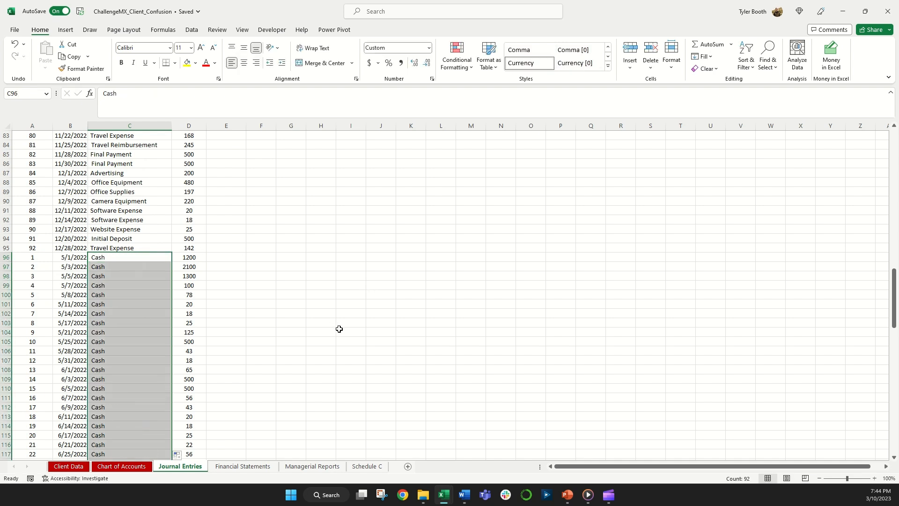
left_click(252, 259)
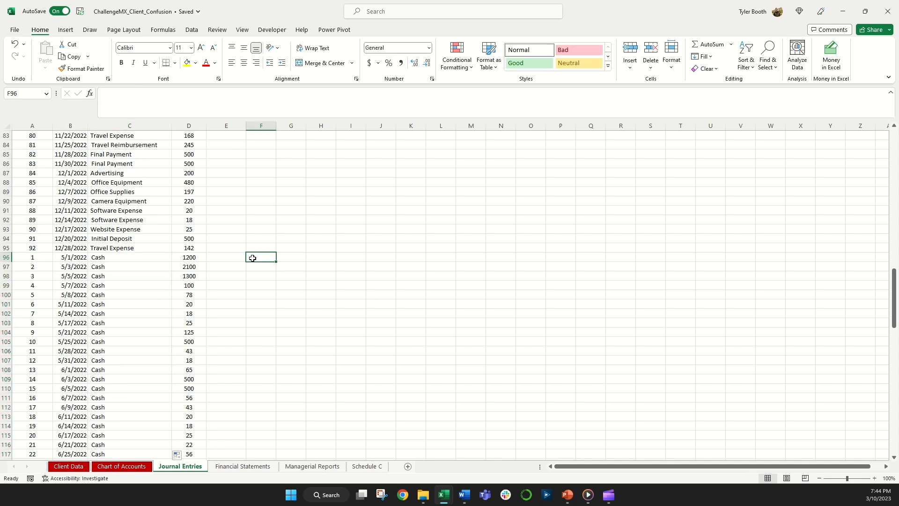
Compare the number, date, category and amount of the duplicated entry in row 96 with the original entry in row 4
scroll(221, 271, "up", 6)
scroll(41, 396, "down", 4)
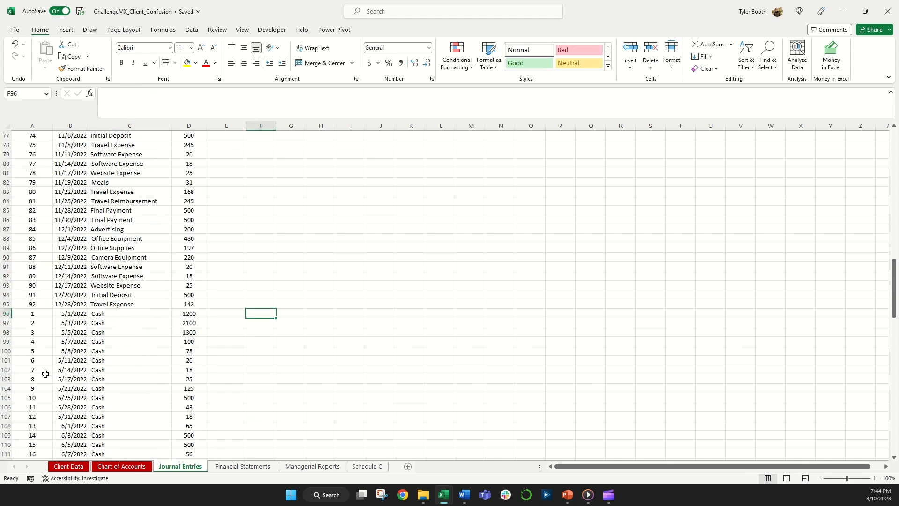
left_click(43, 314)
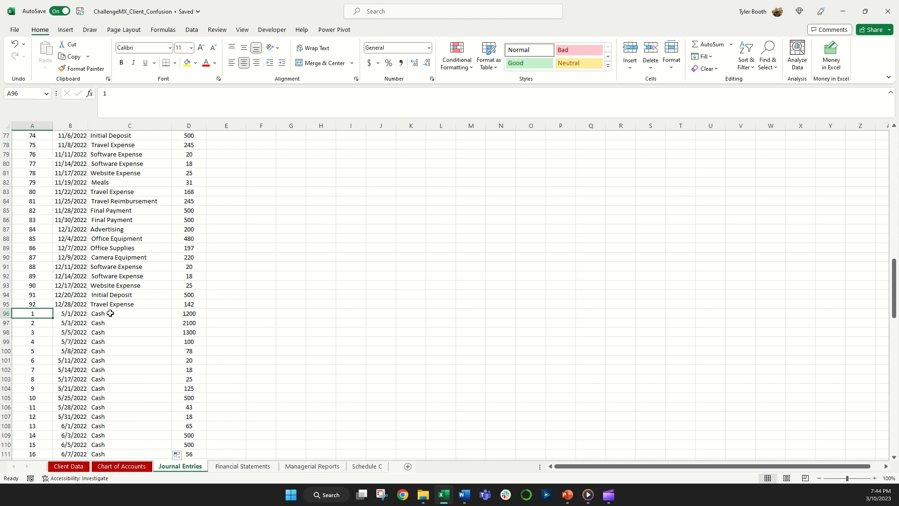
left_click(82, 314)
left_click(107, 313)
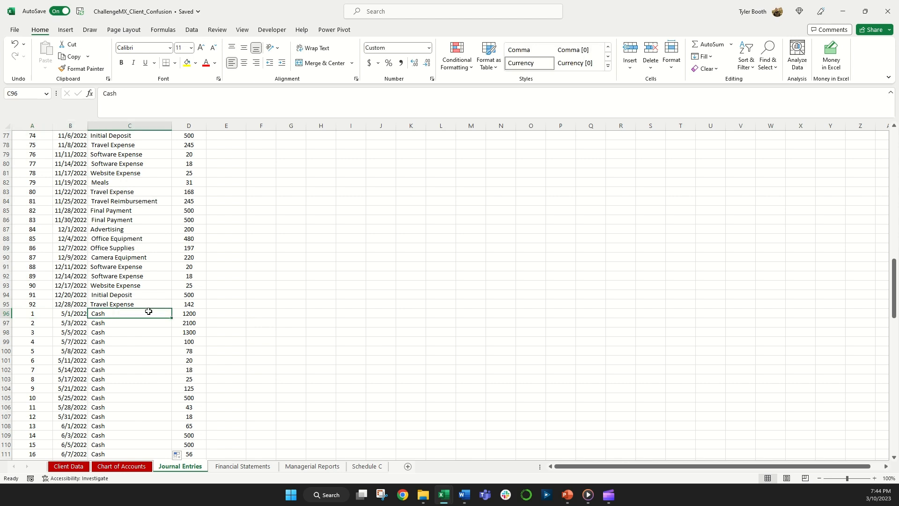
left_click(188, 313)
scroll(188, 312, "up", 13)
scroll(187, 313, "up", 12)
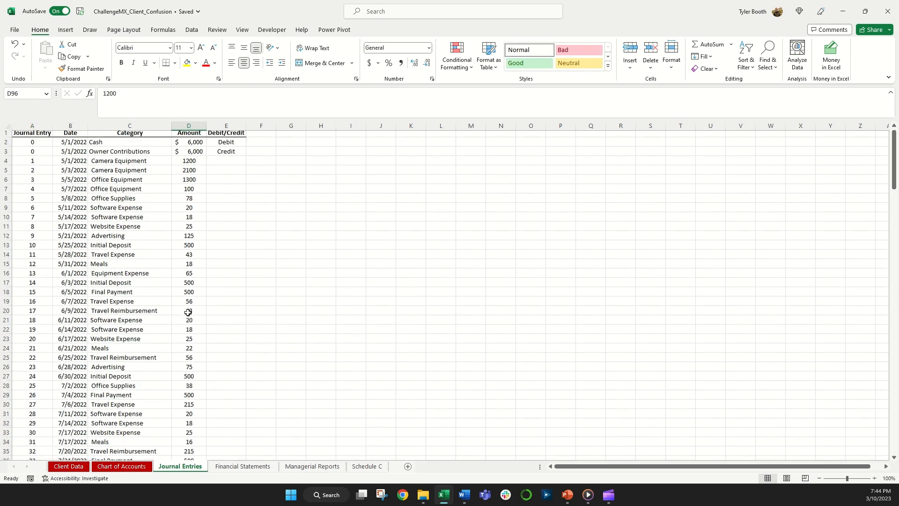
left_click(33, 164)
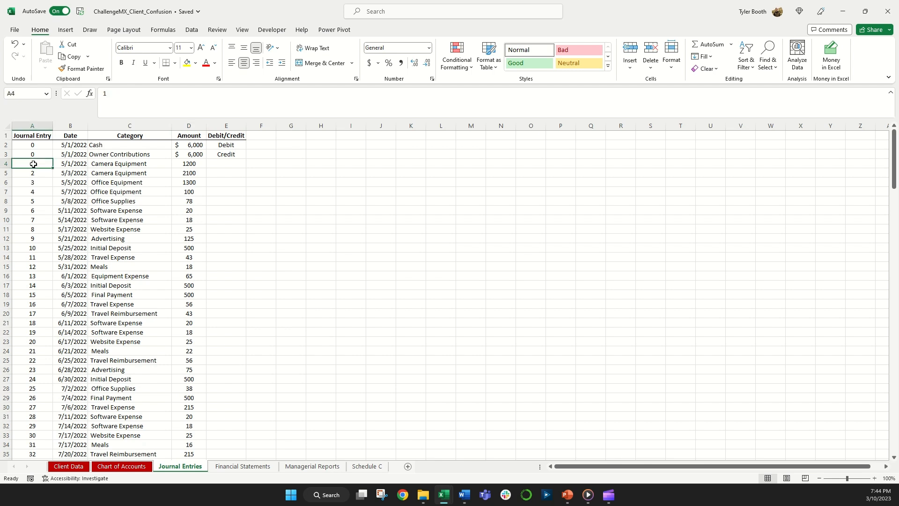
left_click(64, 164)
left_click(154, 164)
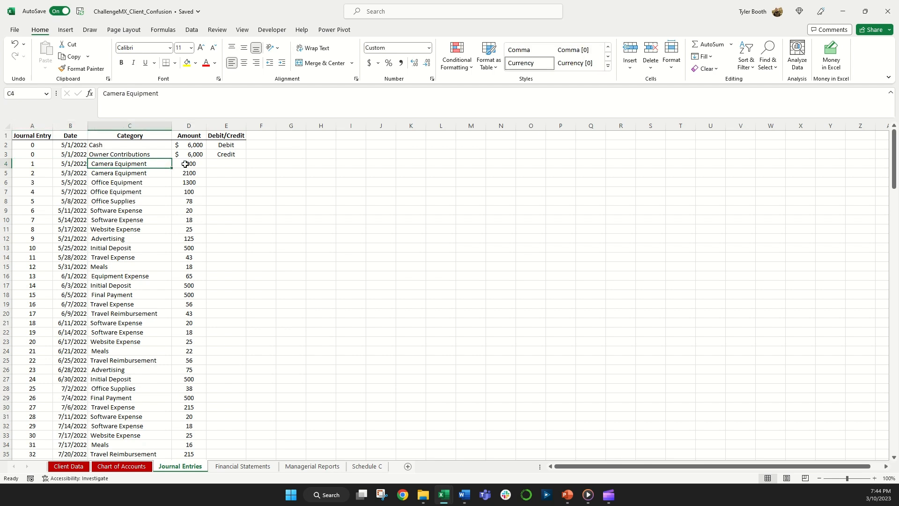
left_click(187, 164)
Sort the journal entries by Journal Entry number in ascending order using a header filter, removing the filter once sorted
left_click(51, 136)
left_click_drag(50, 136, 229, 136)
left_click(192, 29)
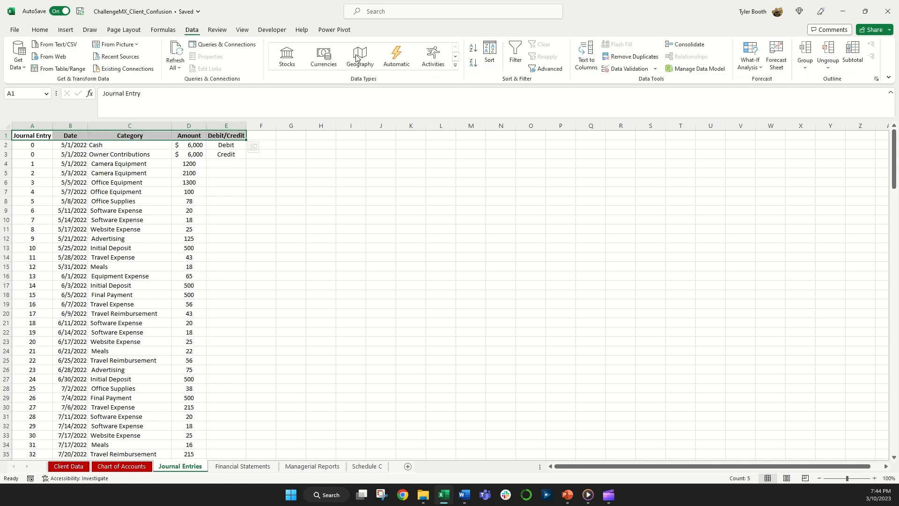
left_click(516, 56)
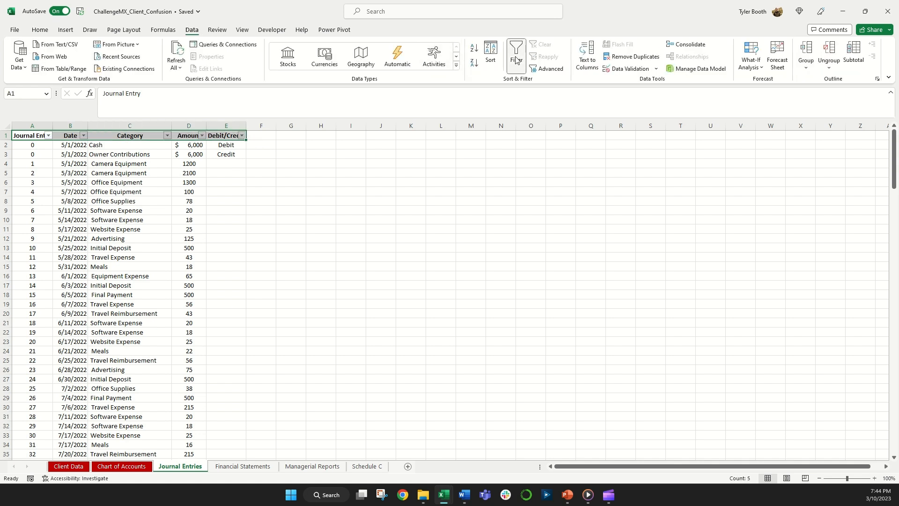
left_click(48, 135)
left_click(46, 144)
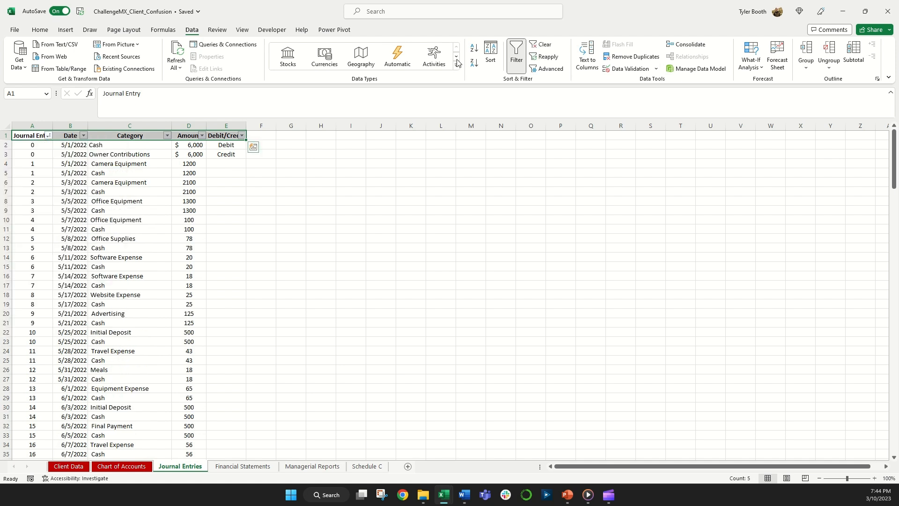
left_click(511, 57)
left_click(377, 157)
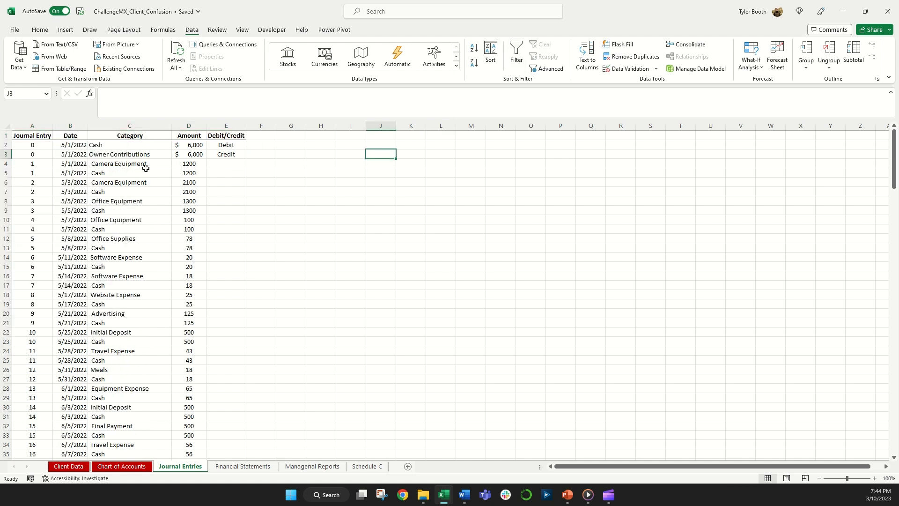
left_click_drag(43, 165, 189, 165)
left_click(46, 165)
left_click(111, 173)
left_click(113, 183)
left_click(112, 191)
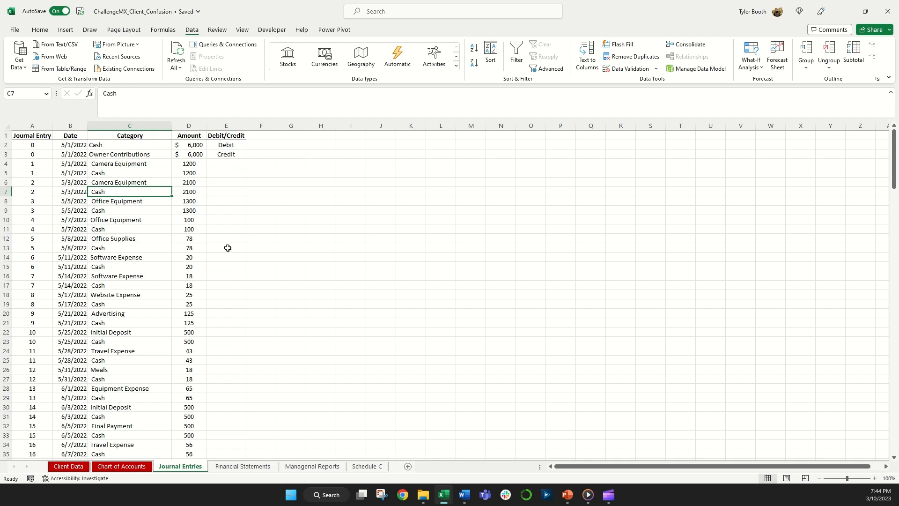
Format the whole Amount column as dollar accounting values with no decimal places
left_click(190, 135)
key("ctrl+shift+Down")
left_click(47, 32)
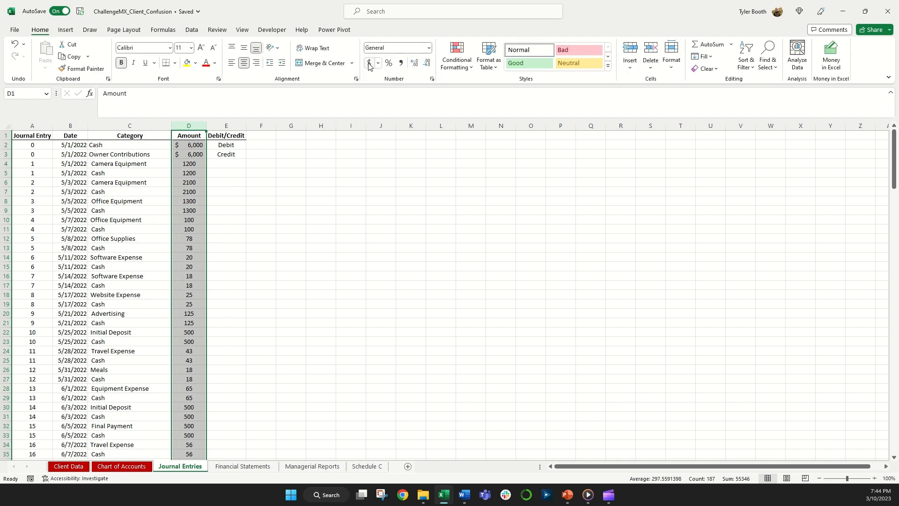
left_click(369, 63)
left_click(428, 64)
left_click(428, 64)
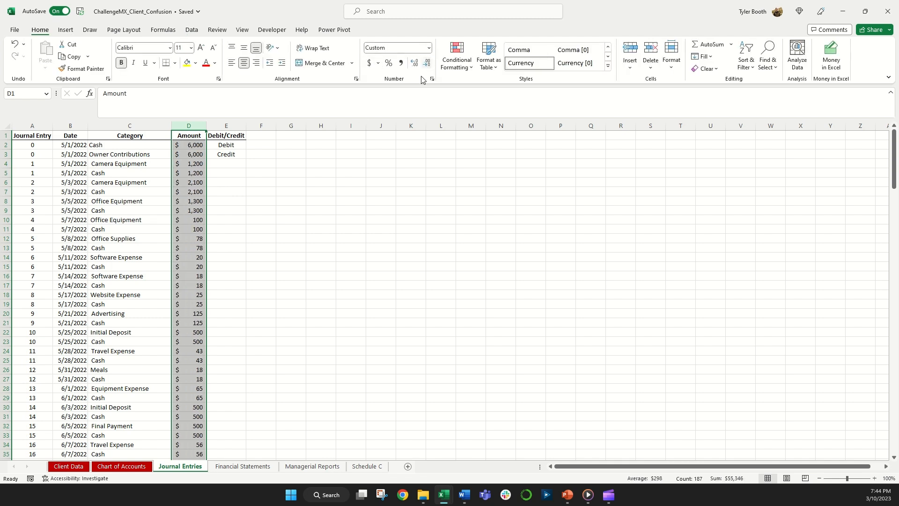
left_click(299, 148)
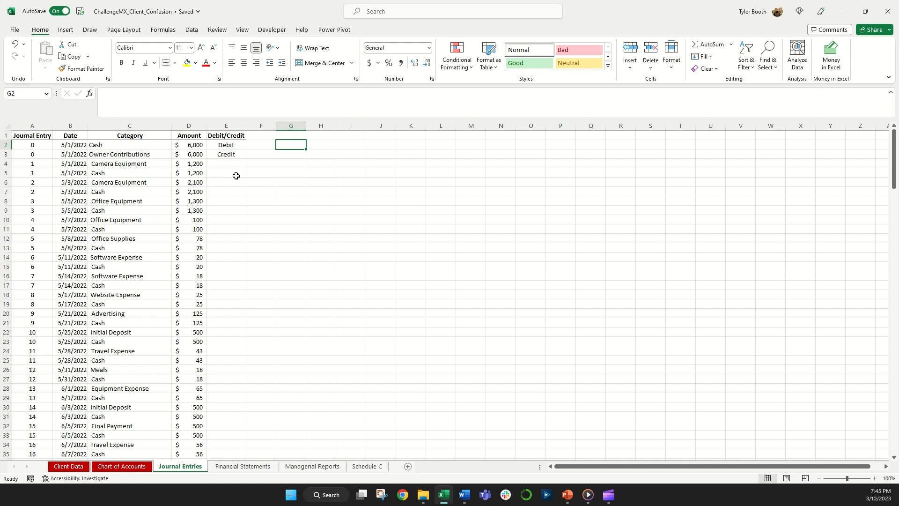
left_click_drag(242, 176, 78, 174)
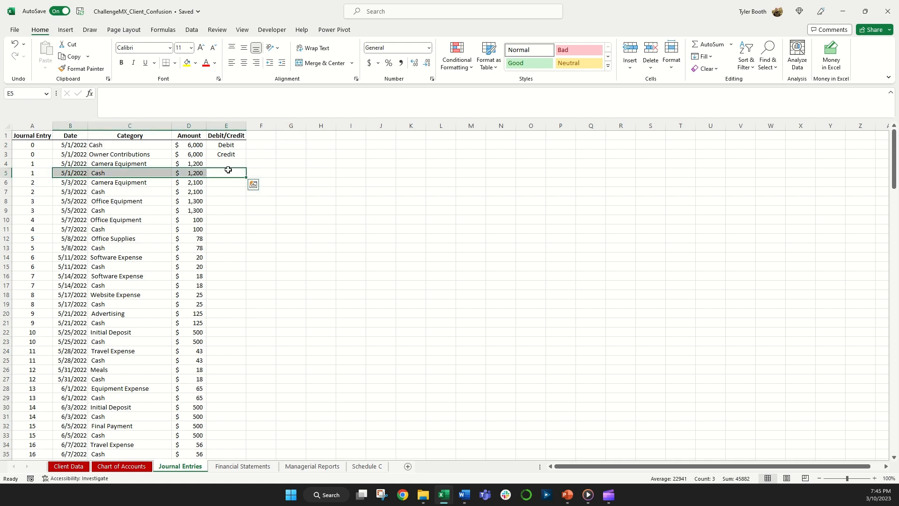
left_click(240, 173)
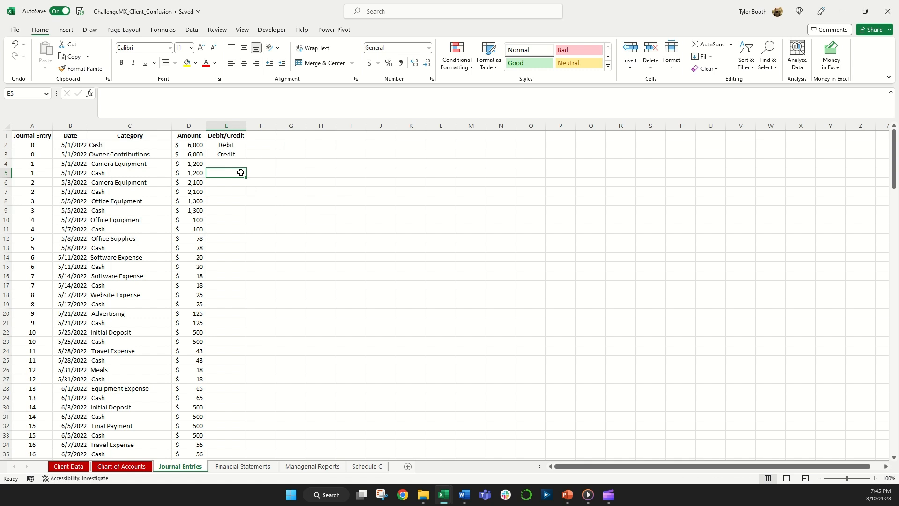
left_click(164, 162)
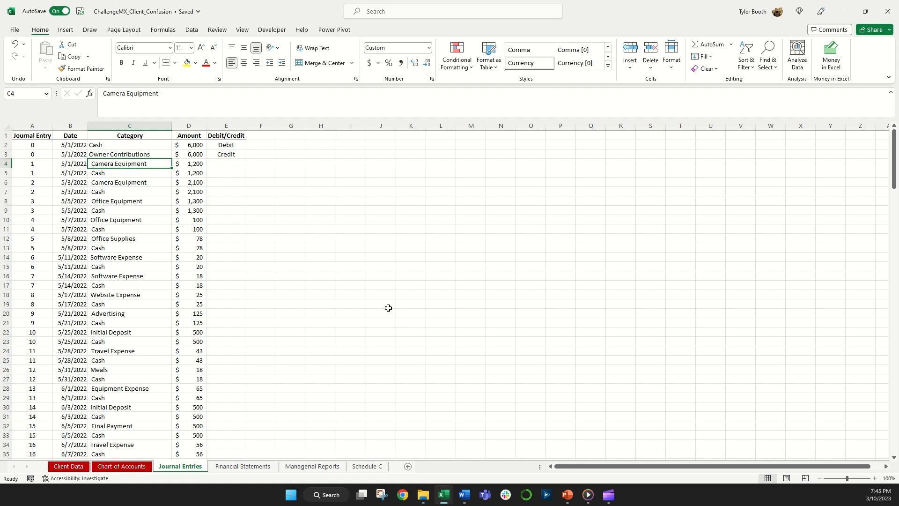
Try to enter the formula =if(C5="Cash",E4="Debit","Credit","Debit") in Debit/Credit cell E5
left_click(231, 176)
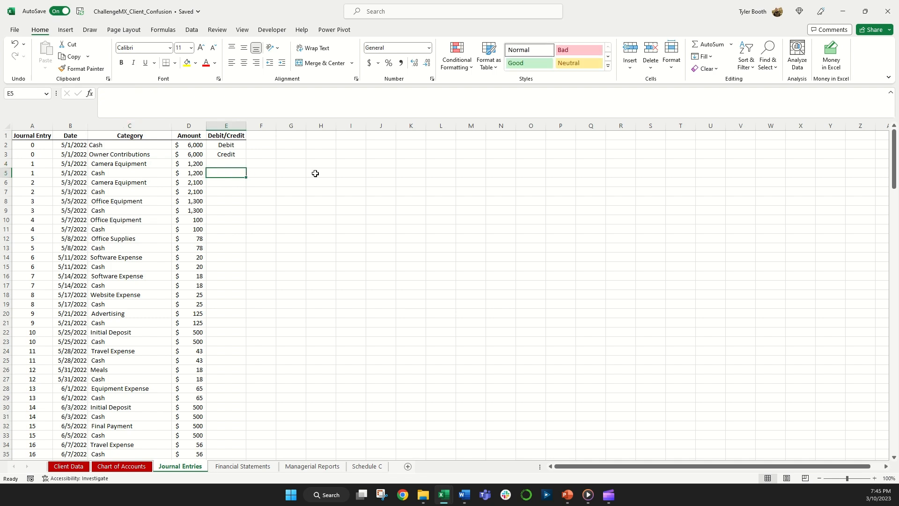
type("=if(")
key("Left")
key("Left")
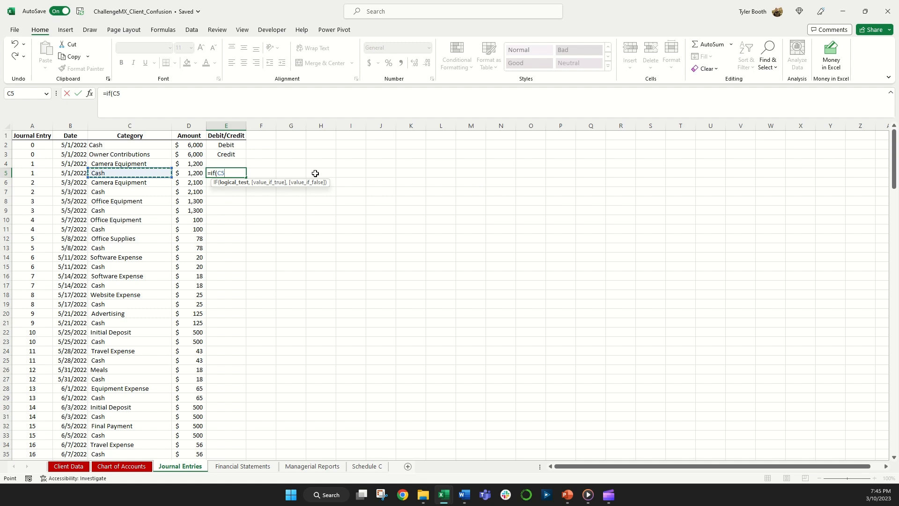
type("=\"Cash\",")
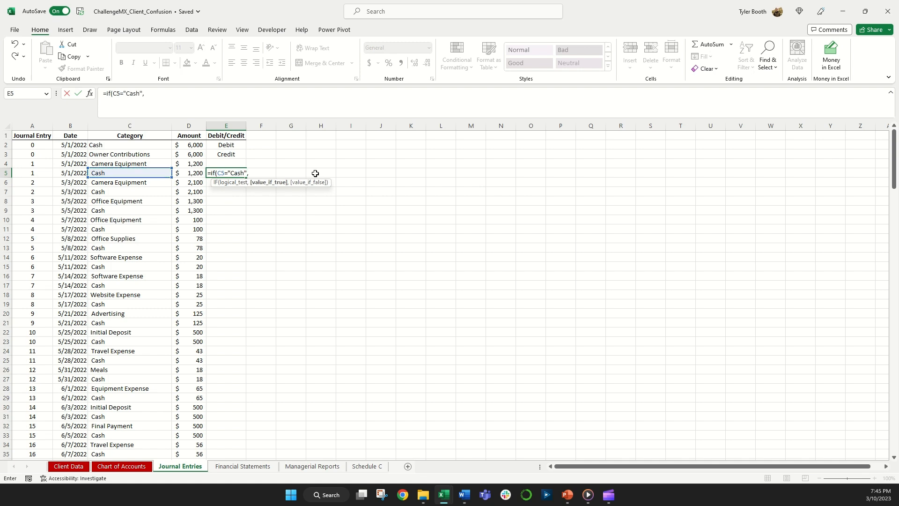
left_click(228, 163)
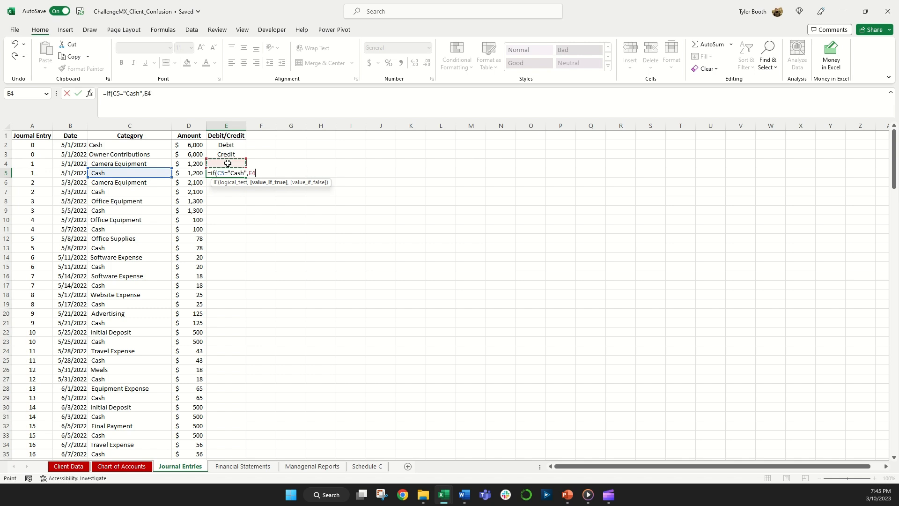
type("=\"Debit\",\"Credit\",")
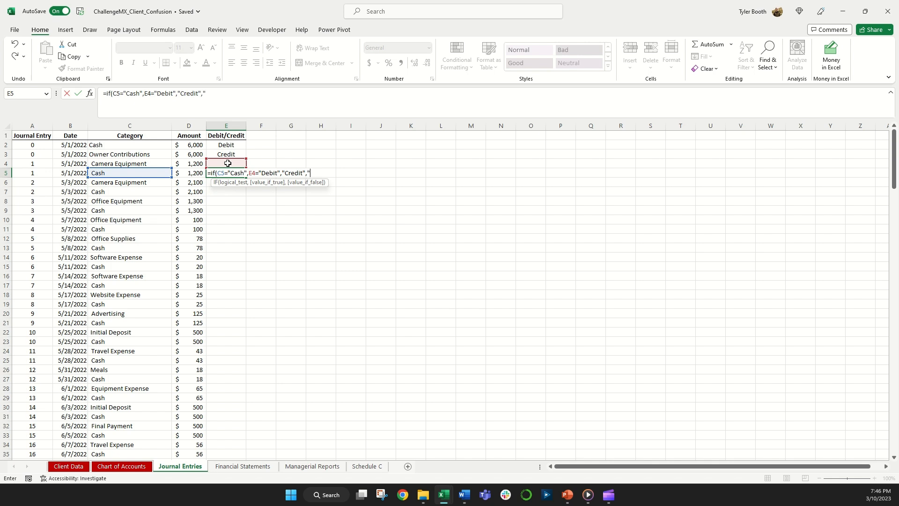
type("\"Debit\")")
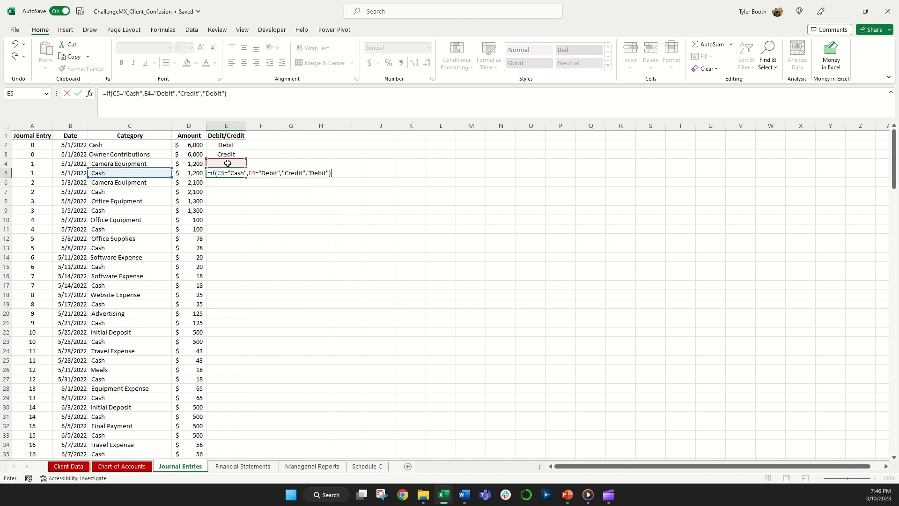
key("Return")
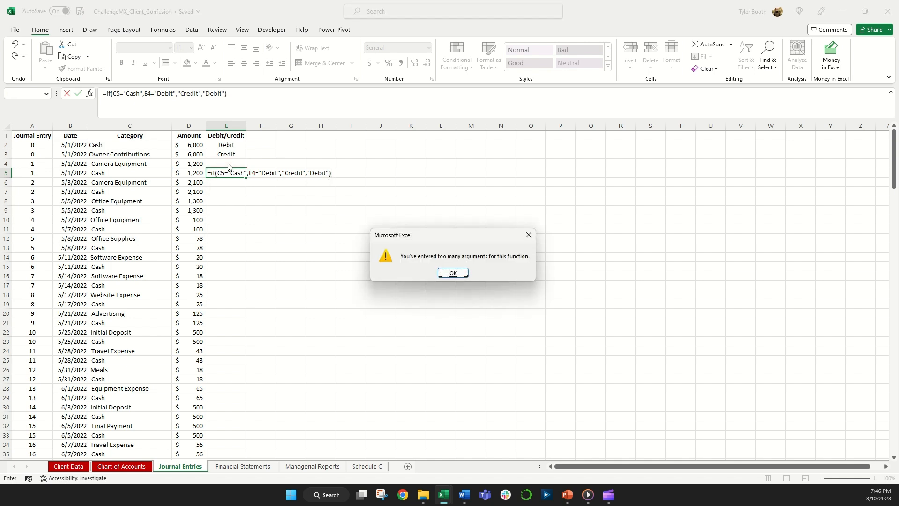
left_click(456, 275)
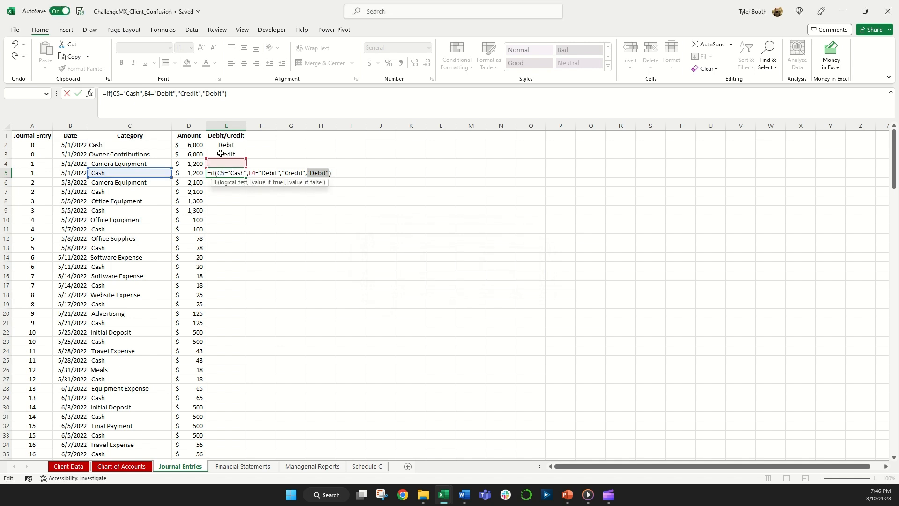
Nest the E4="Debit" test in E5's formula inside its own IF function
left_click(124, 94)
left_click(155, 94)
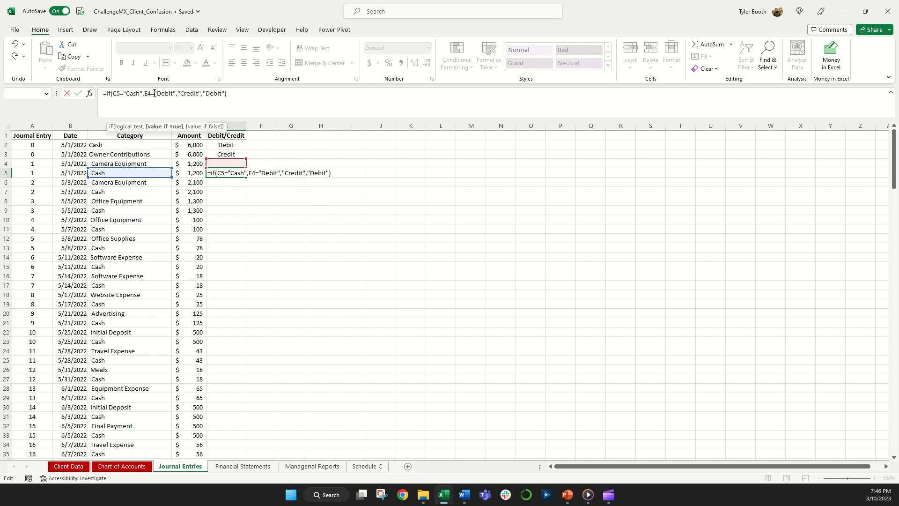
key("Left")
key("Left")
key("Left")
type("if(")
Close the nested Cash test in E5's formula and begin its false branch with if(or(
left_click(247, 95)
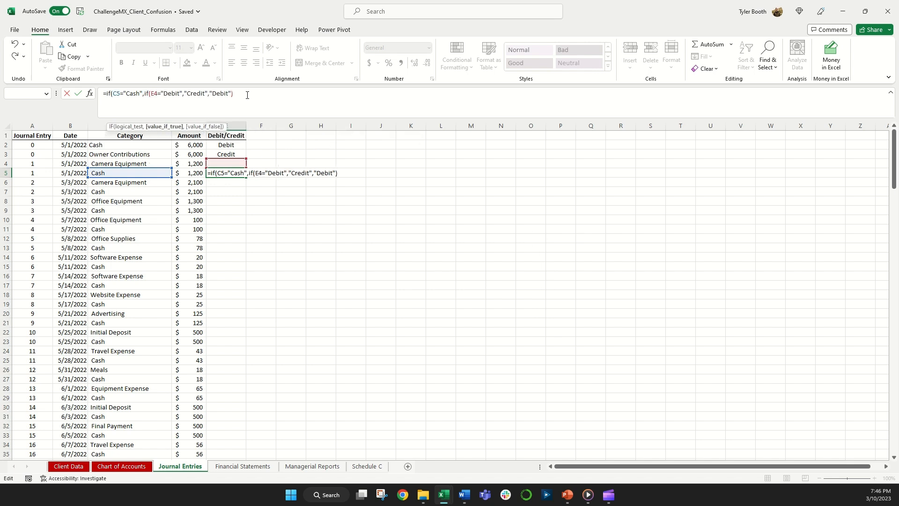
type(")")
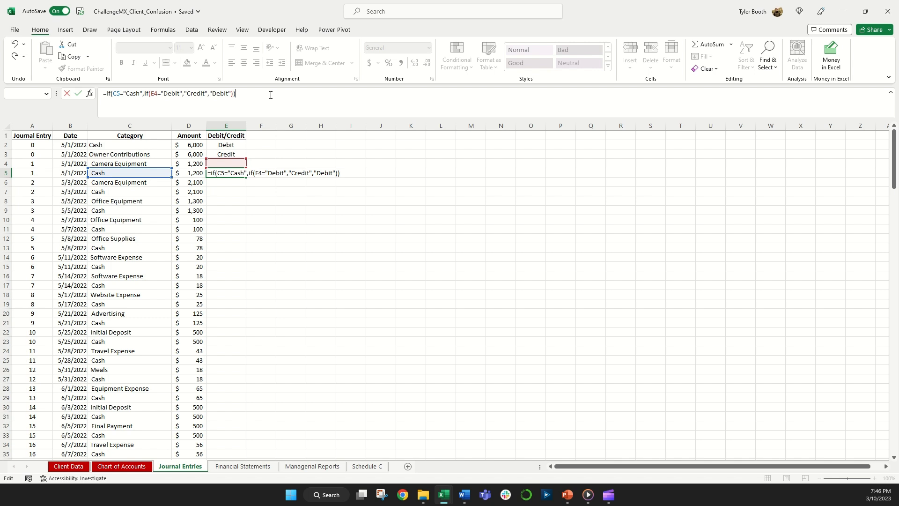
key("BackSpace")
type(",")
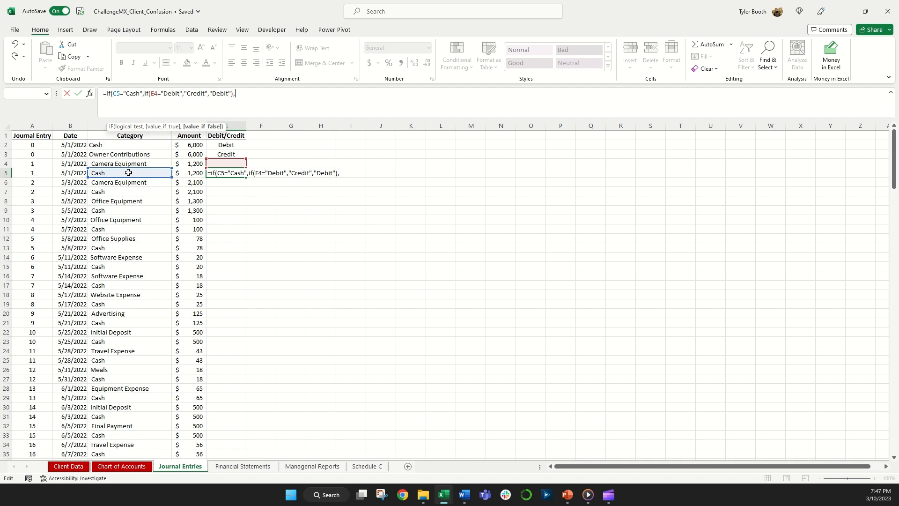
type("if(")
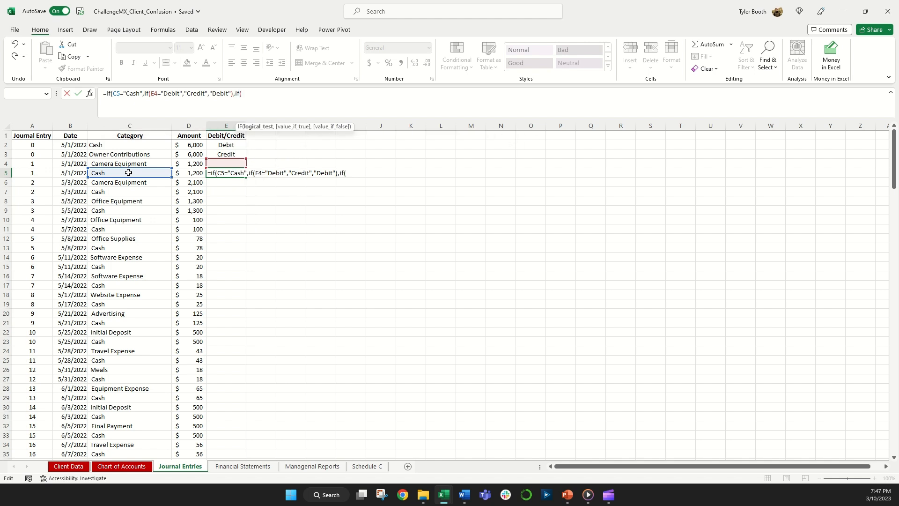
type("or(")
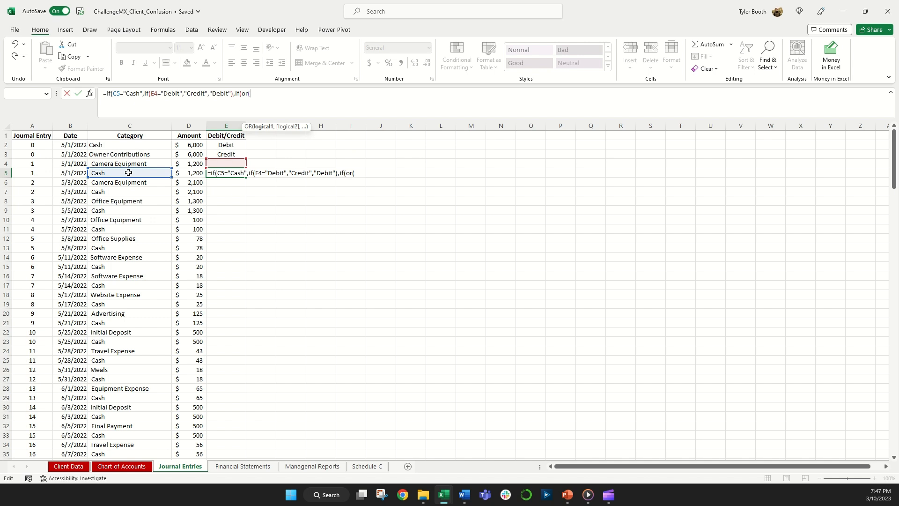
left_click(128, 173)
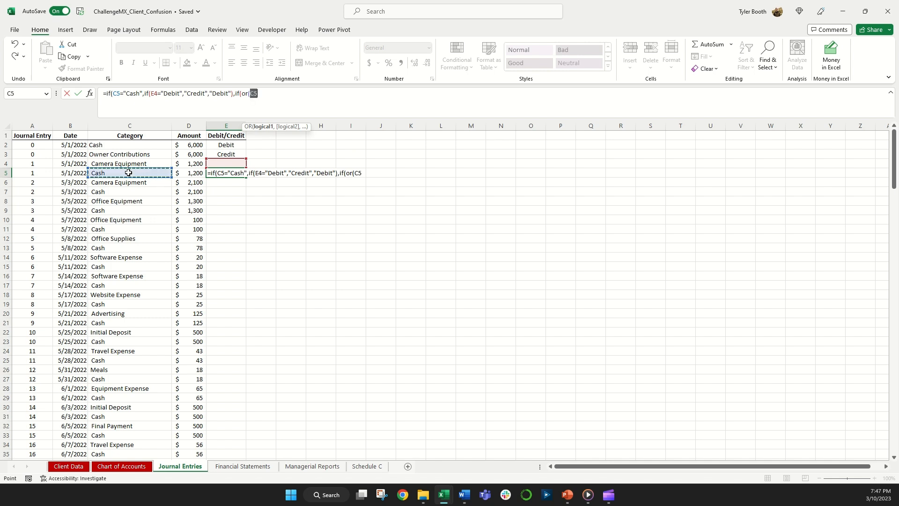
key("BackSpace")
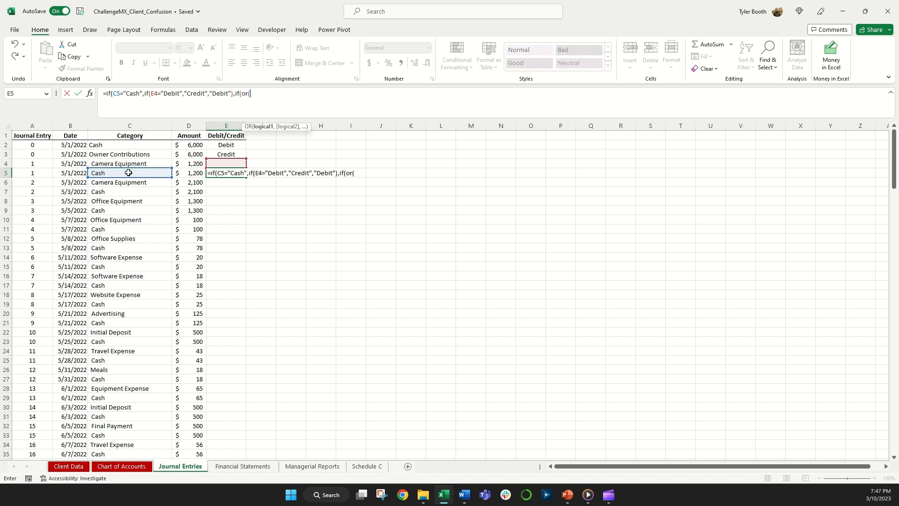
Add an XLOOKUP of C5 from Chart of Accounts B1:B18 to C1:C18, tested against "Asset", as the OR's first condition
type("xlookup")
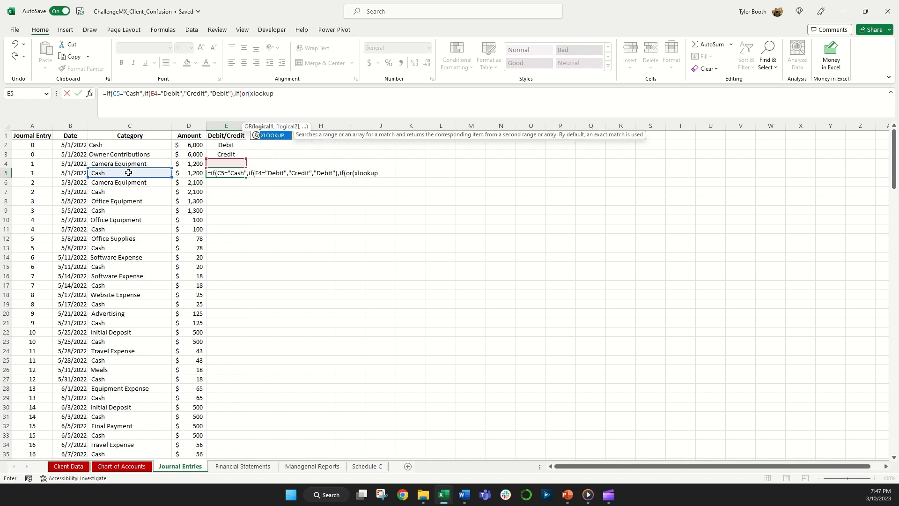
type("(")
left_click(128, 173)
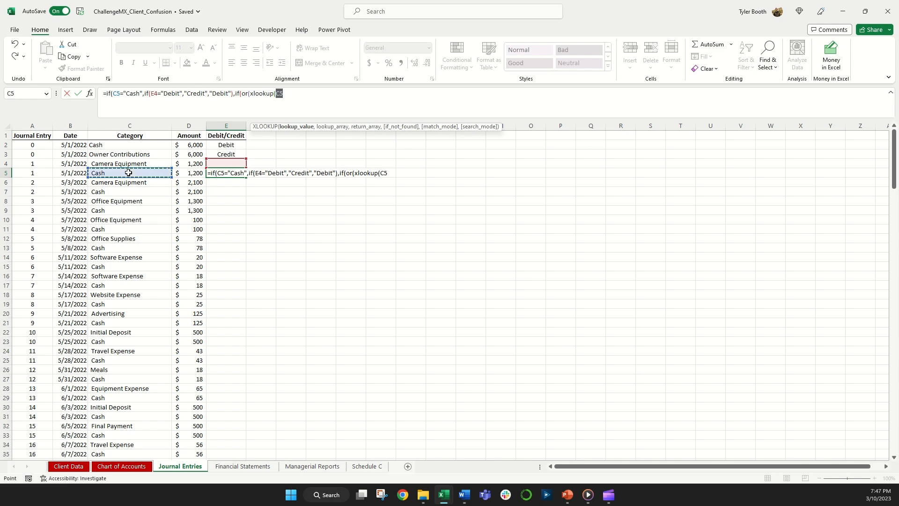
type(",")
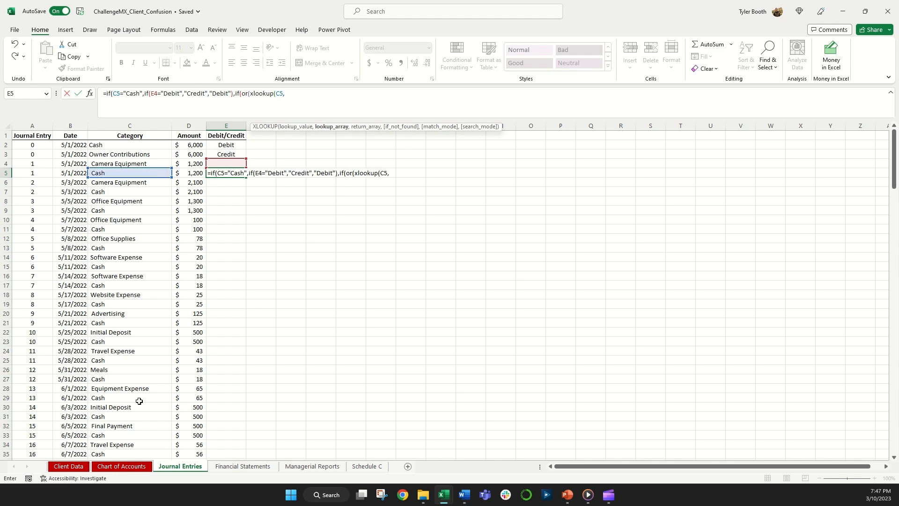
left_click(134, 465)
left_click_drag(107, 140, 92, 299)
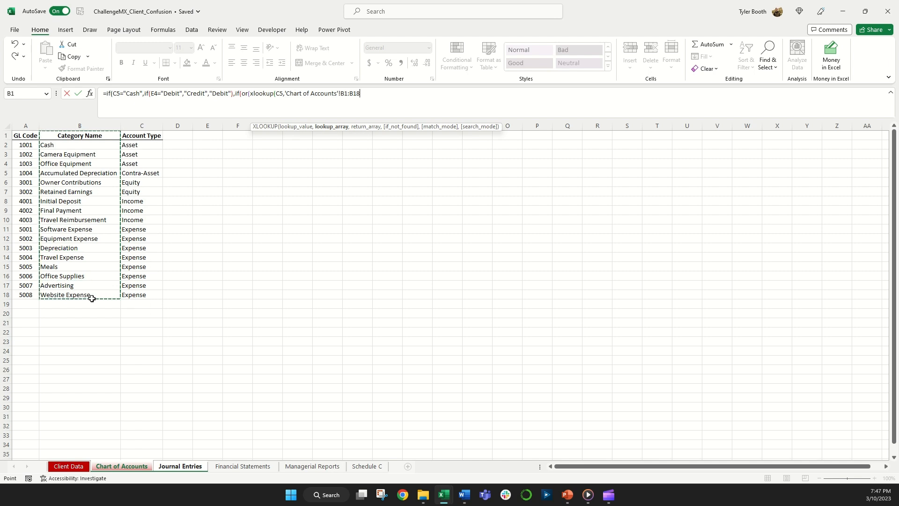
type(",")
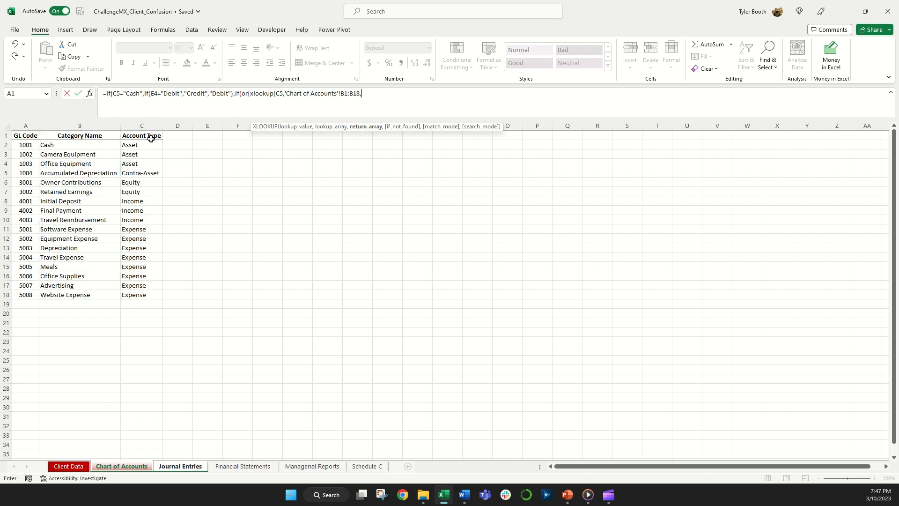
left_click_drag(150, 136, 151, 289)
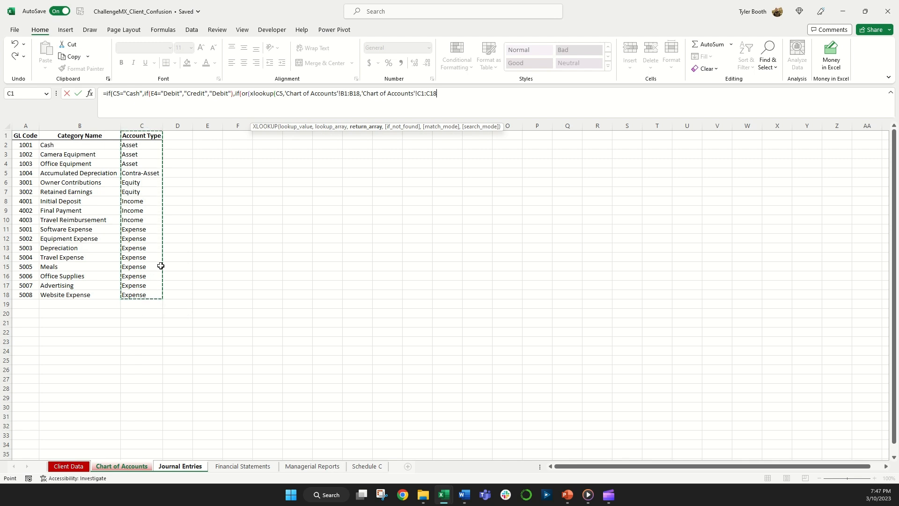
type(")")
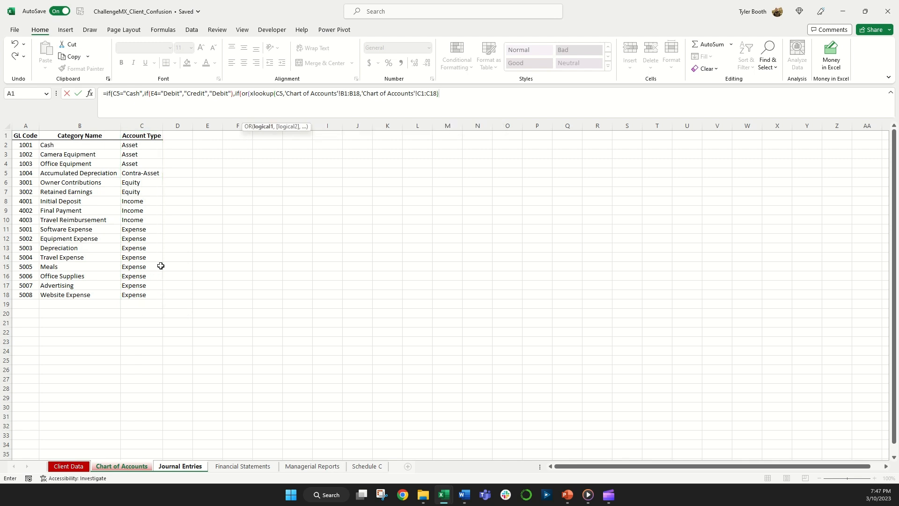
type("=\"Asset\",")
Duplicate the XLOOKUP condition as the OR's second condition, comparing its result with "Expense"
left_click_drag(464, 94, 252, 96)
key("ctrl+c")
left_click(487, 93)
key("ctrl+v")
left_click(675, 93)
key("BackSpace")
key("BackSpace")
key("BackSpace")
key("BackSpace")
key("BackSpace")
type("Expense\"")
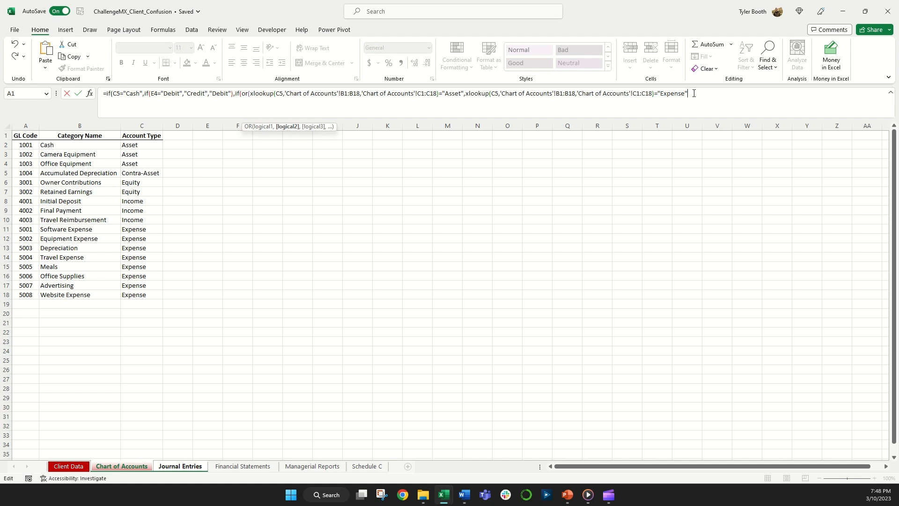
Finish E5's formula by returning "Debit" when the OR is true and "Credit" otherwise, and enter it
type("),")
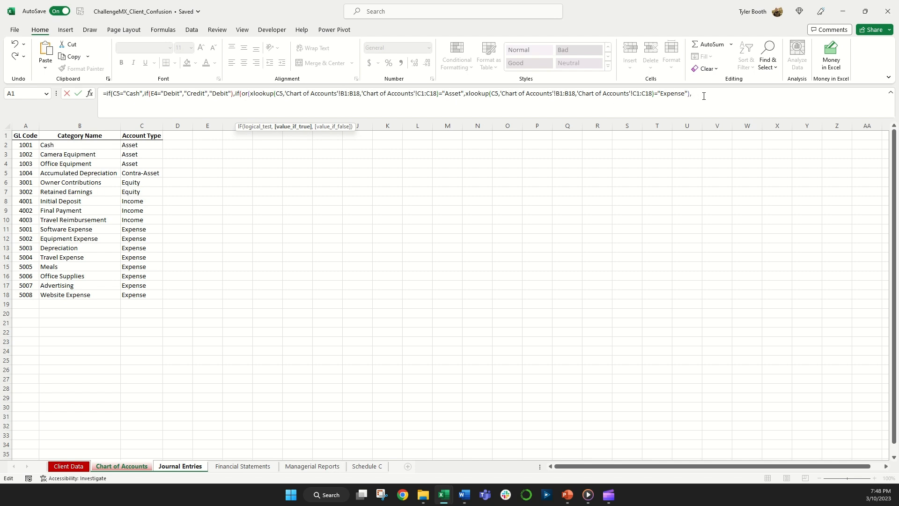
type("\"Debit\",\"Credit\"")
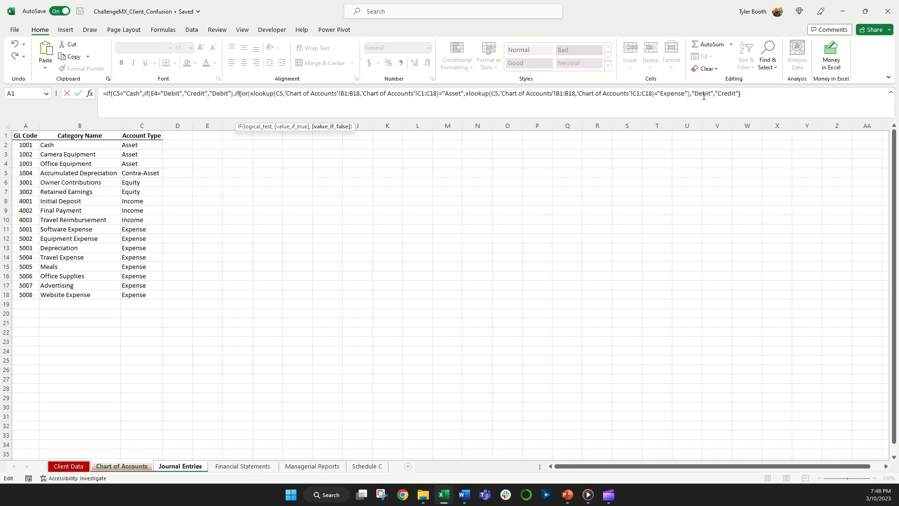
type("))")
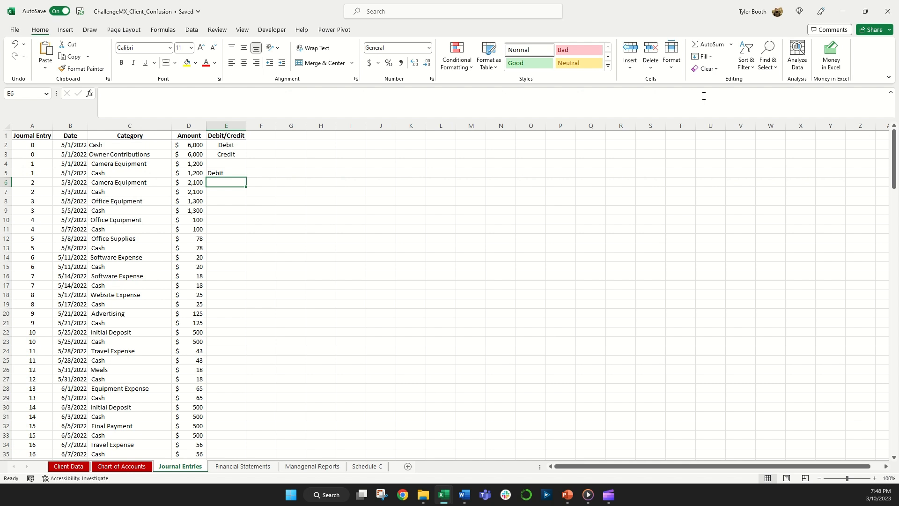
Make the Chart of Accounts ranges in both XLOOKUPs of E5 absolute, as $B$1:$B$18 and $C$1:$C$18
left_click(223, 172)
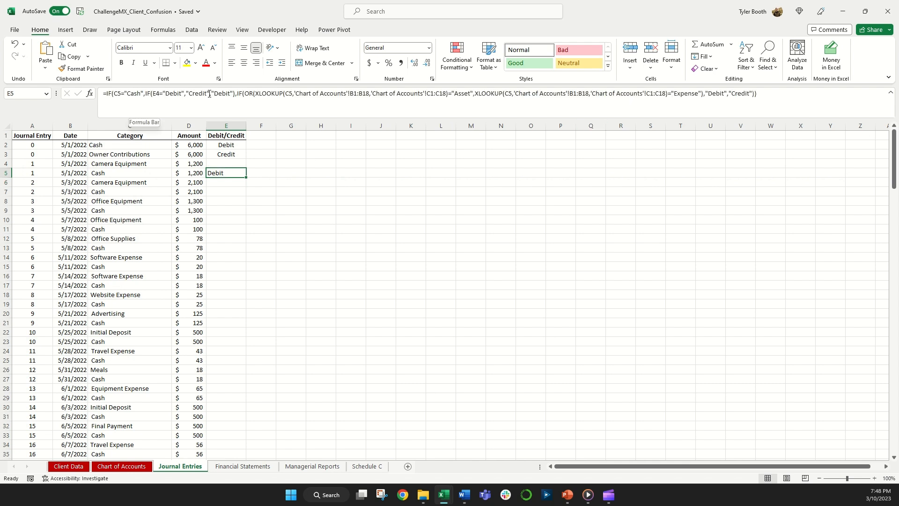
left_click(354, 94)
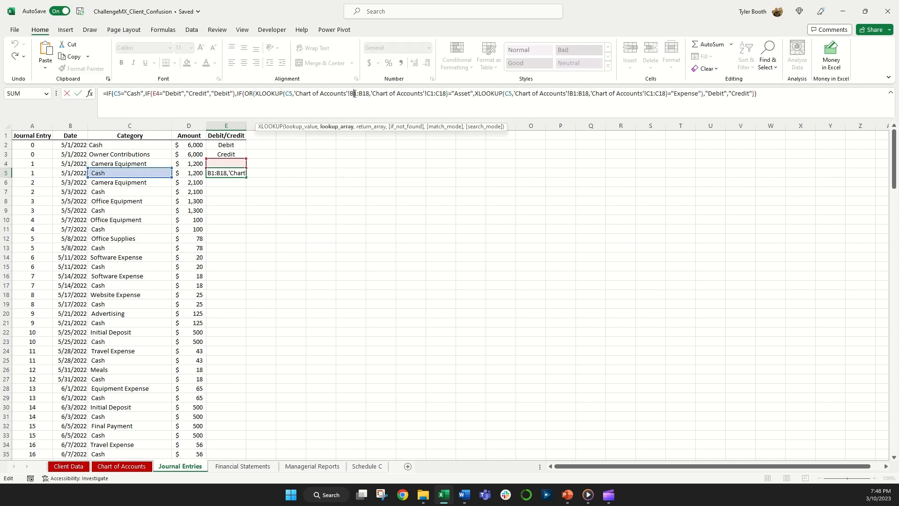
key("super")
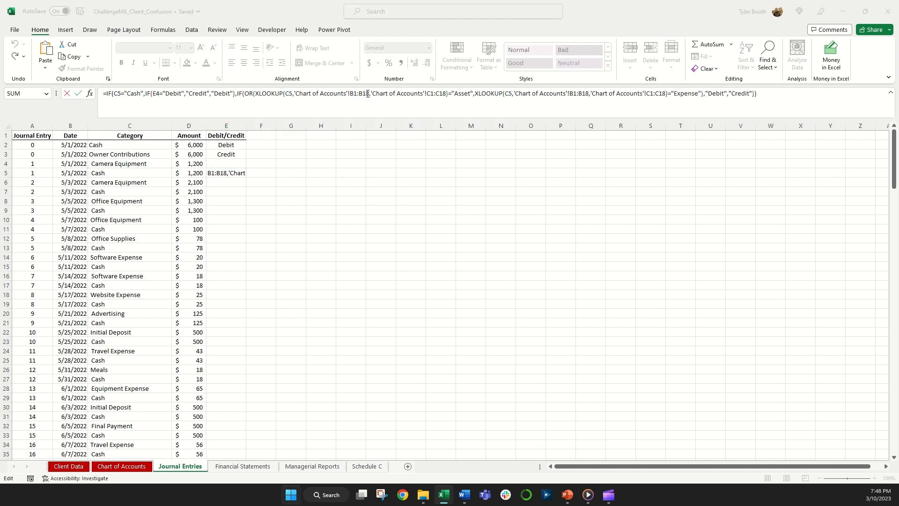
key("super")
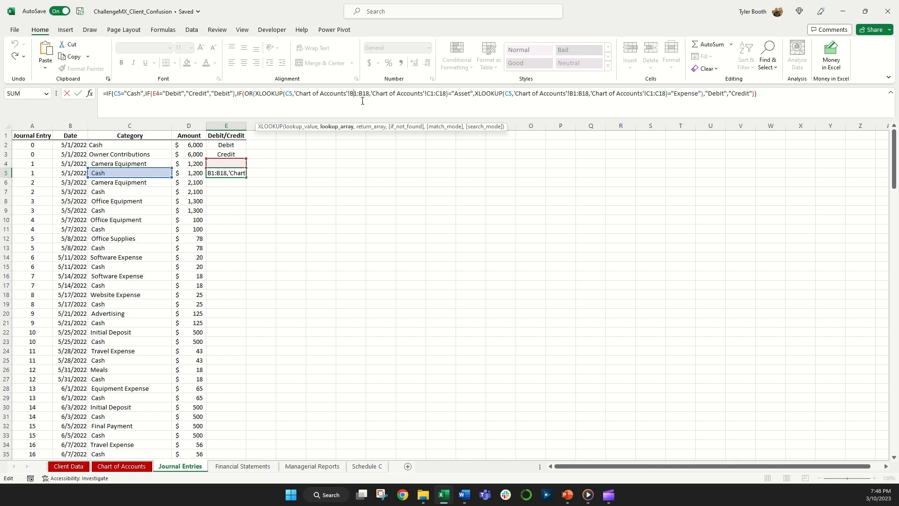
key("F4")
left_click(369, 94)
key("F4")
left_click(445, 95)
key("F4")
left_click(463, 94)
key("F4")
left_click(598, 95)
key("F4")
left_click(620, 95)
key("F4")
left_click(693, 95)
key("F4")
left_click(707, 94)
key("F4")
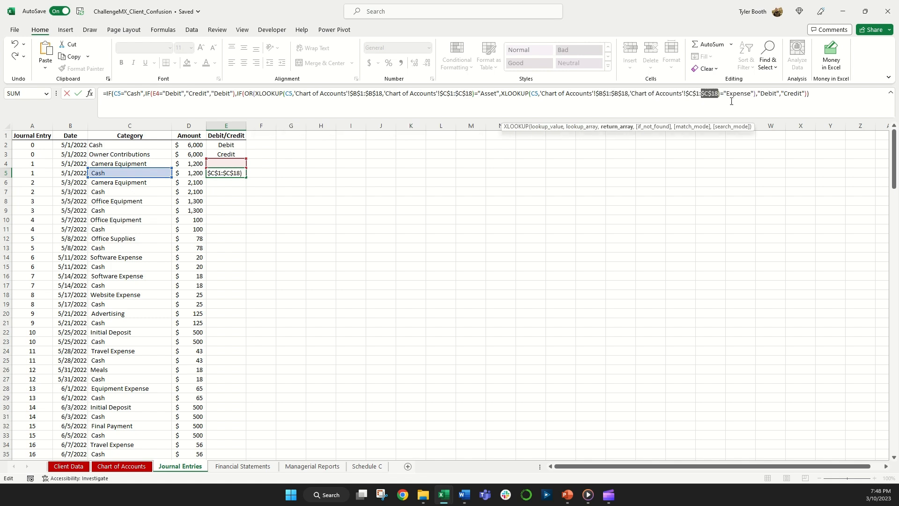
key("ctrl+Return")
Copy E5's formula up into E4 and fill it down the rest of the Debit/Credit column
left_click_drag(246, 178, 241, 164)
left_click(238, 172)
double_click(244, 177)
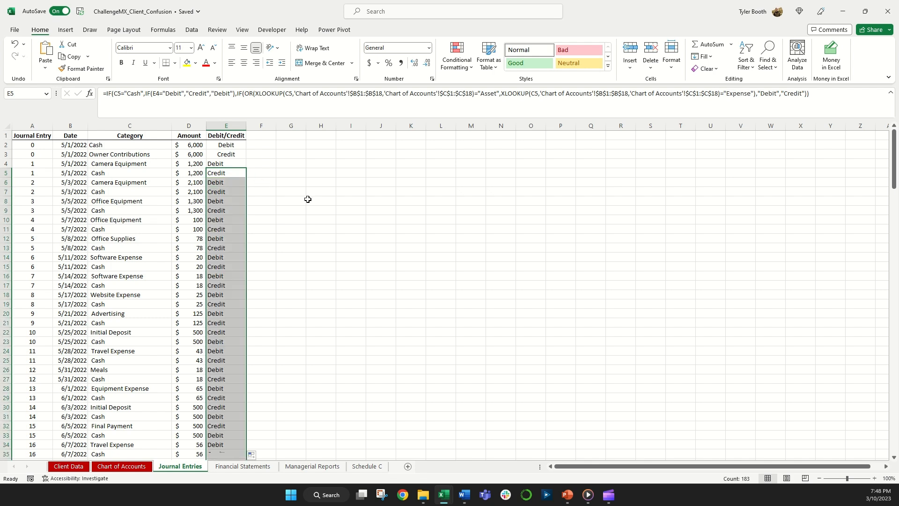
Check the Debit/Credit formulas for the first entries, the Initial Deposit entry in row 22 and the rows below
left_click(232, 163)
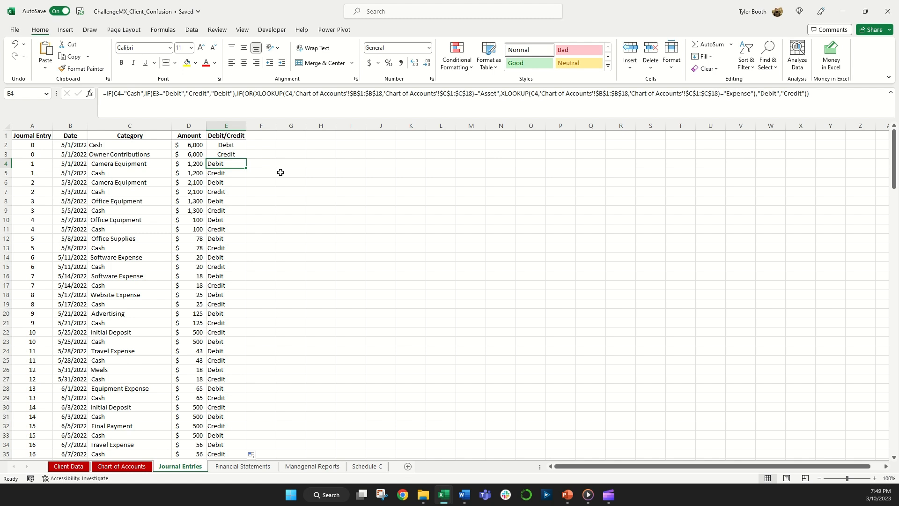
key("Down")
key("Down")
left_click(143, 334)
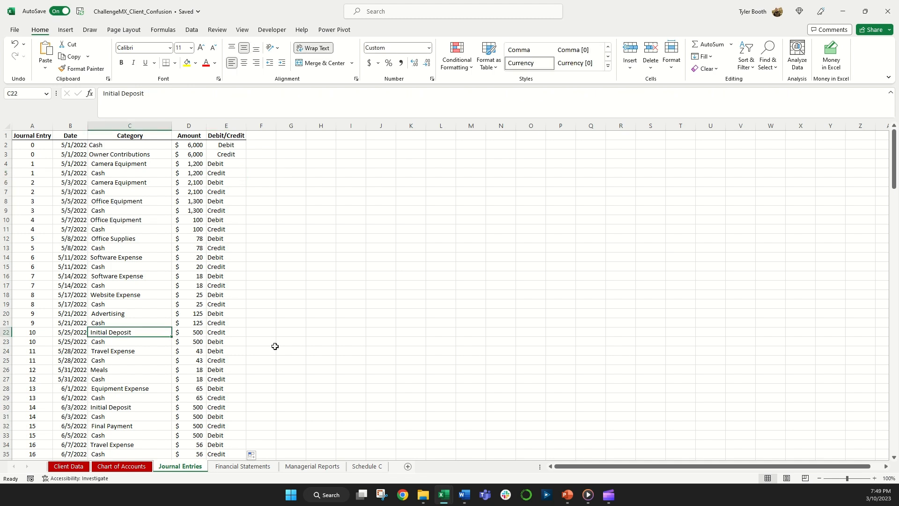
left_click(242, 334)
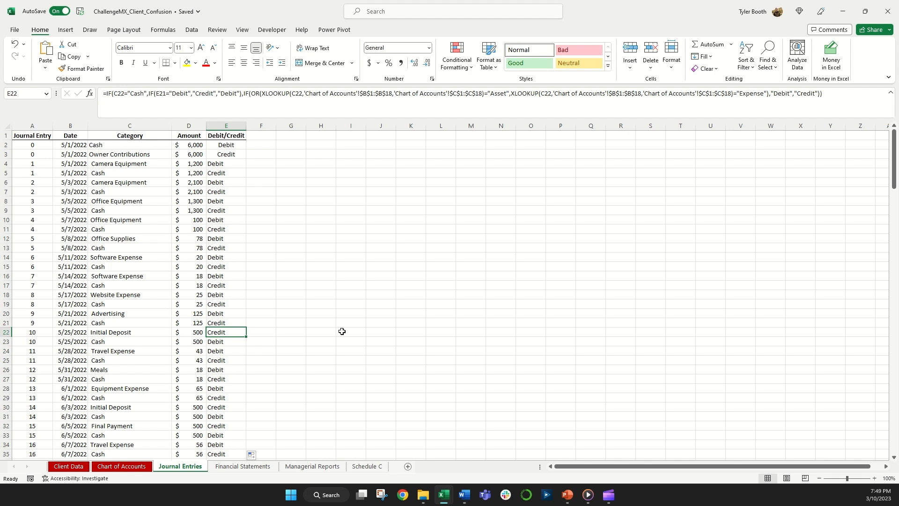
key("Down")
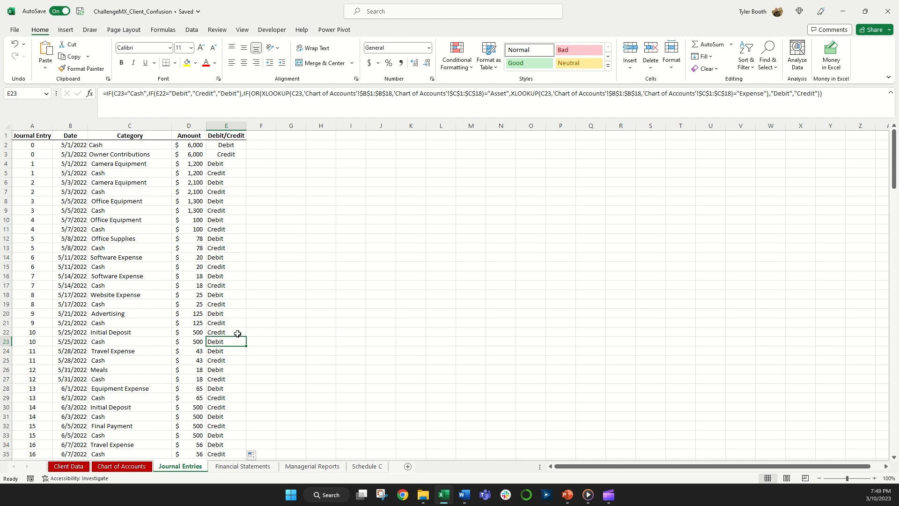
scroll(231, 305, "down", 9)
scroll(231, 305, "up", 9)
Center the contents of the whole Debit/Credit column
left_click(225, 125)
left_click(244, 64)
left_click(244, 65)
left_click(297, 173)
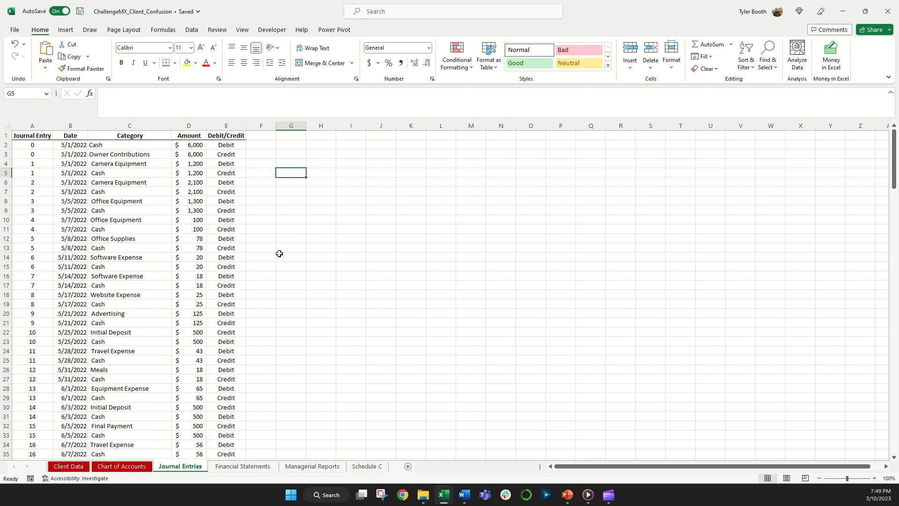
On the Financial Statements sheet, begin a SUMIFS for Cash in D6 with the Journal Entries Amount column D:D as the sum range
left_click(265, 466)
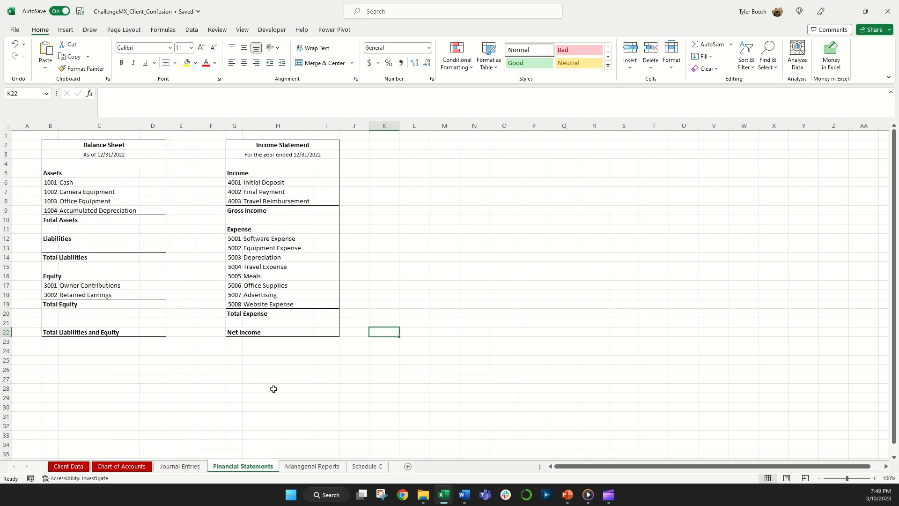
left_click(36, 136)
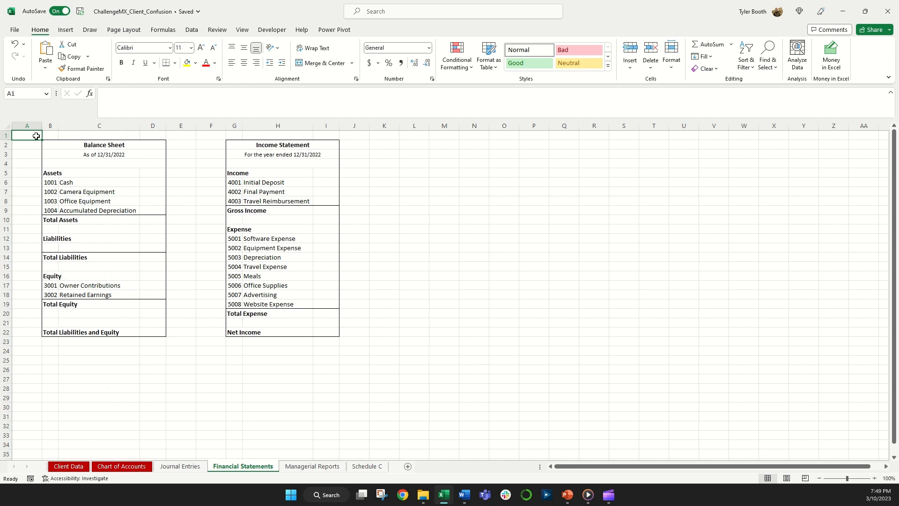
left_click(143, 181)
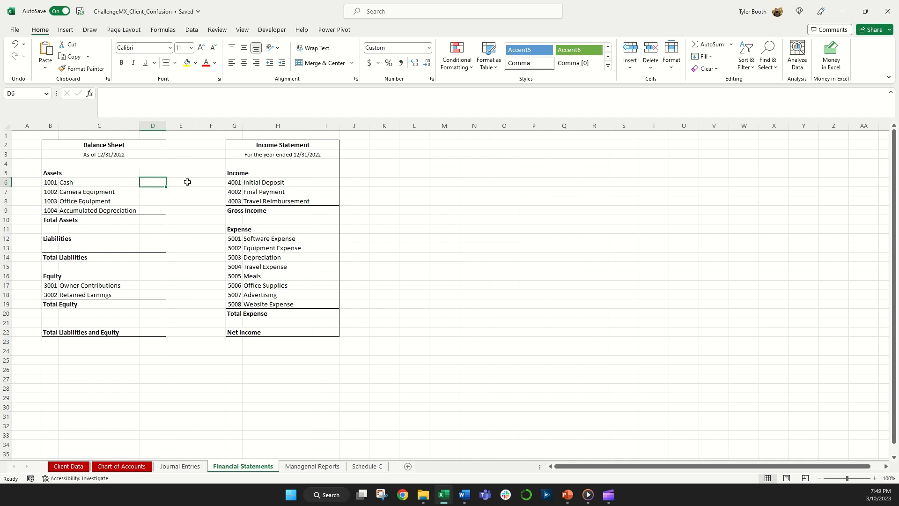
type("=sumifs(")
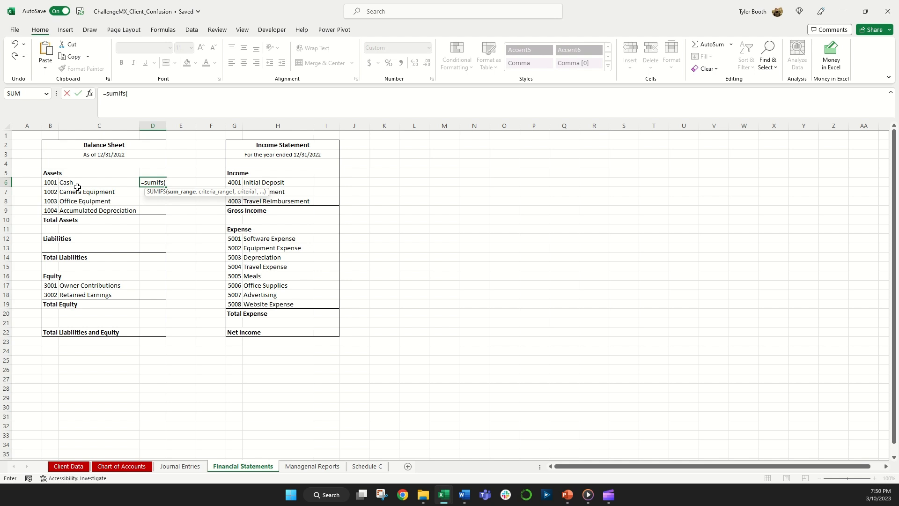
left_click(180, 466)
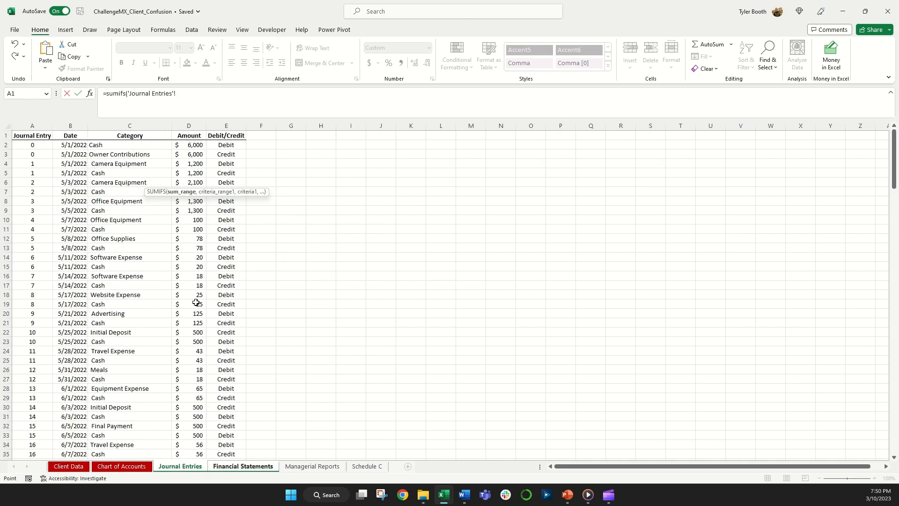
left_click(188, 126)
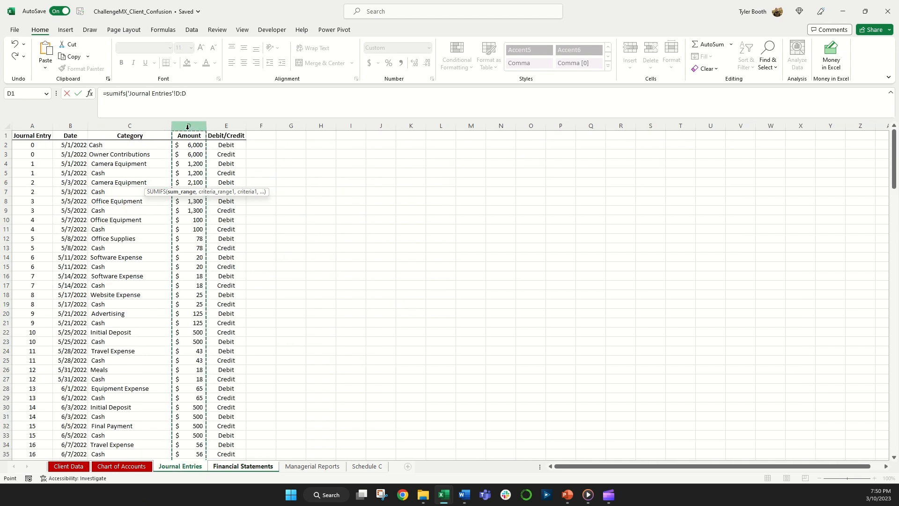
type(",")
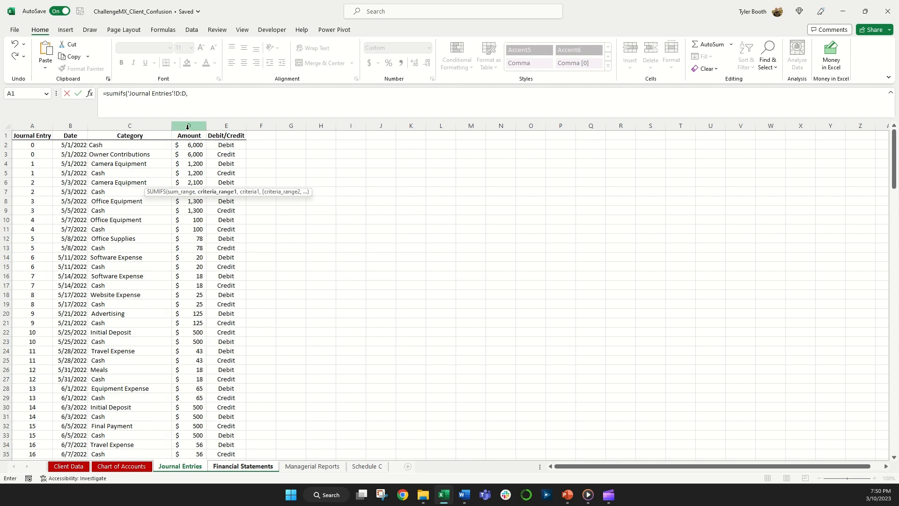
Add the first SUMIFS criterion: Journal Entries Category column C:C matching the Cash label in C6 of Financial Statements
left_click(241, 466)
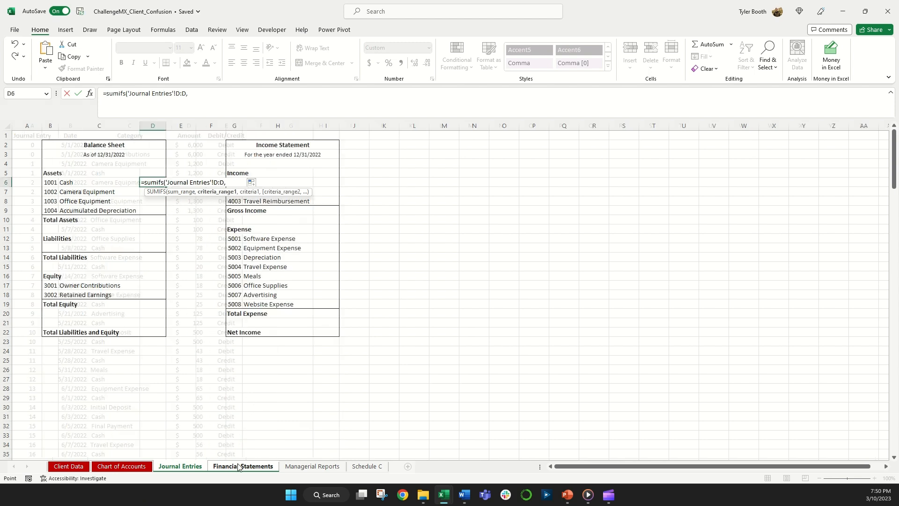
left_click(167, 467)
left_click(120, 123)
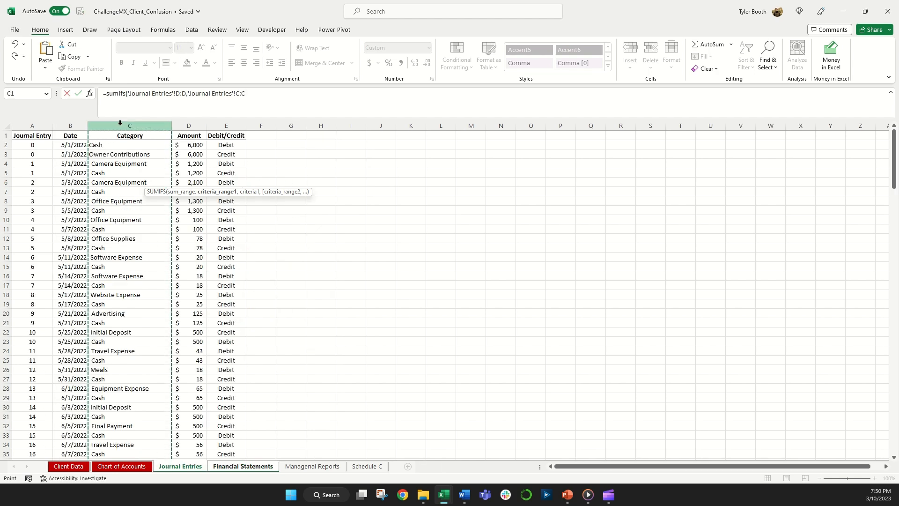
type(",")
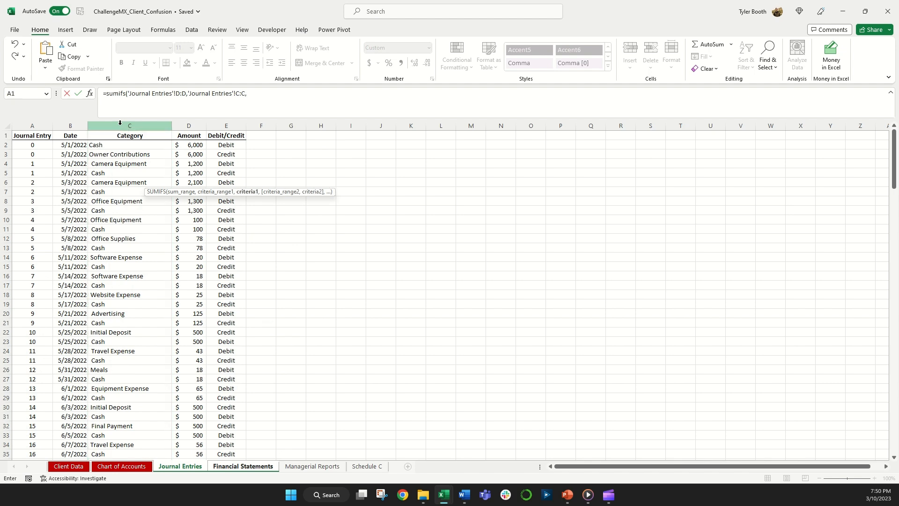
left_click(254, 467)
left_click(109, 181)
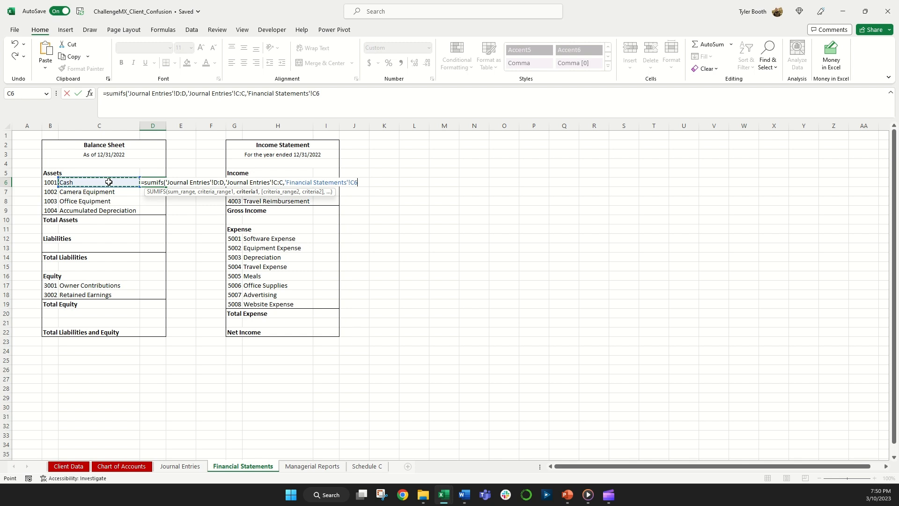
type(",")
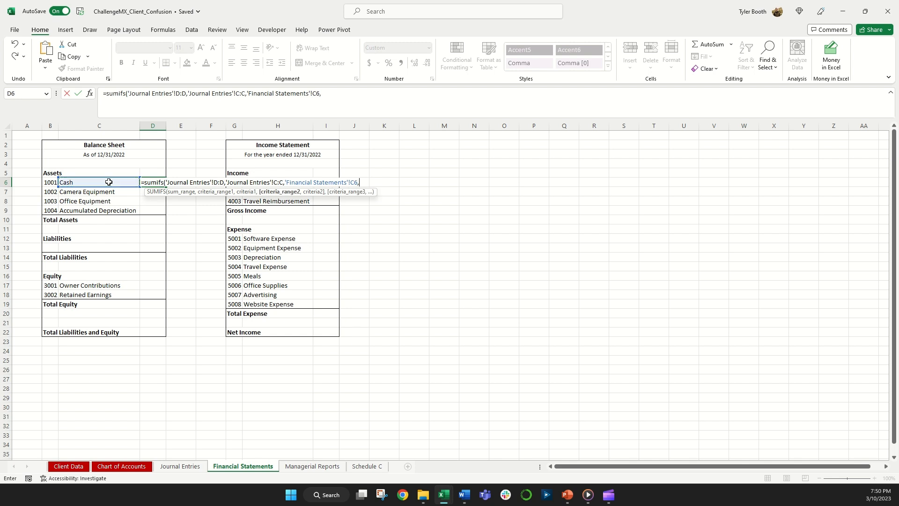
Complete the Cash SUMIFS with the Journal Entries Debit/Credit column E:E equal to "Debit" as the second criterion
left_click(165, 469)
left_click(236, 127)
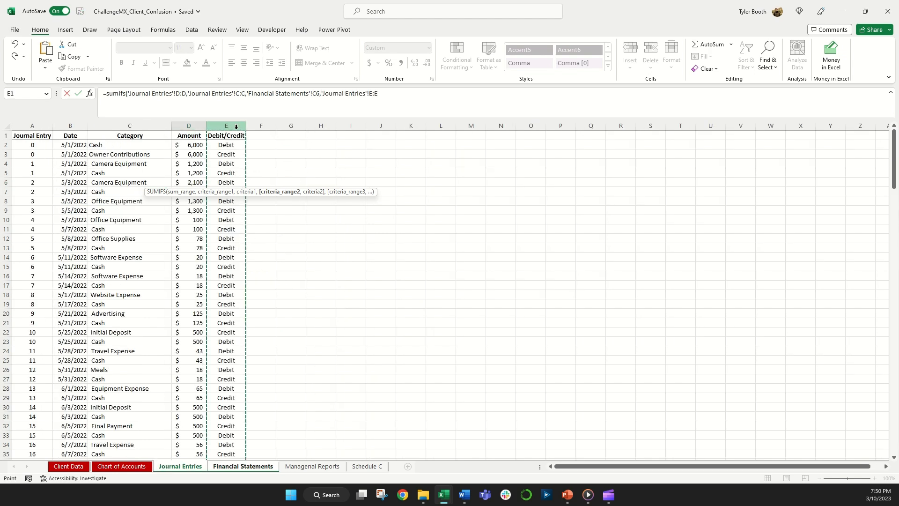
type(",\"Debit")
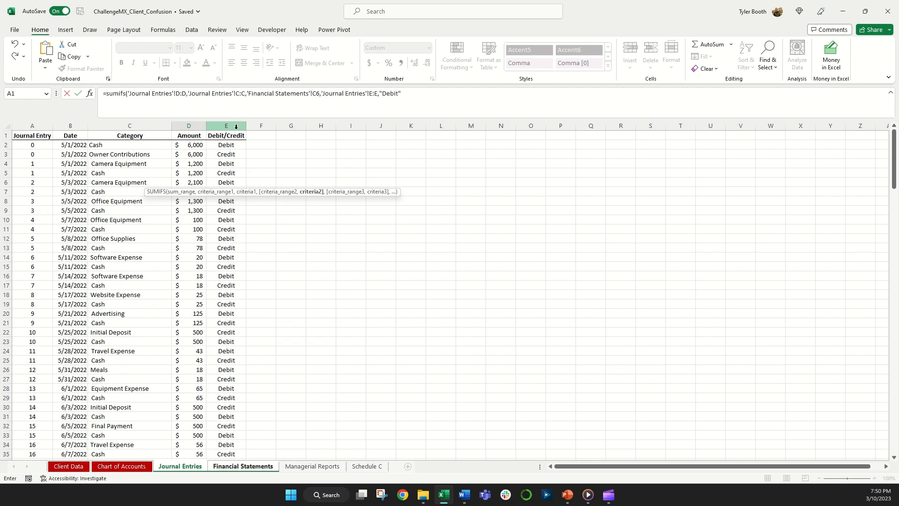
type("\")")
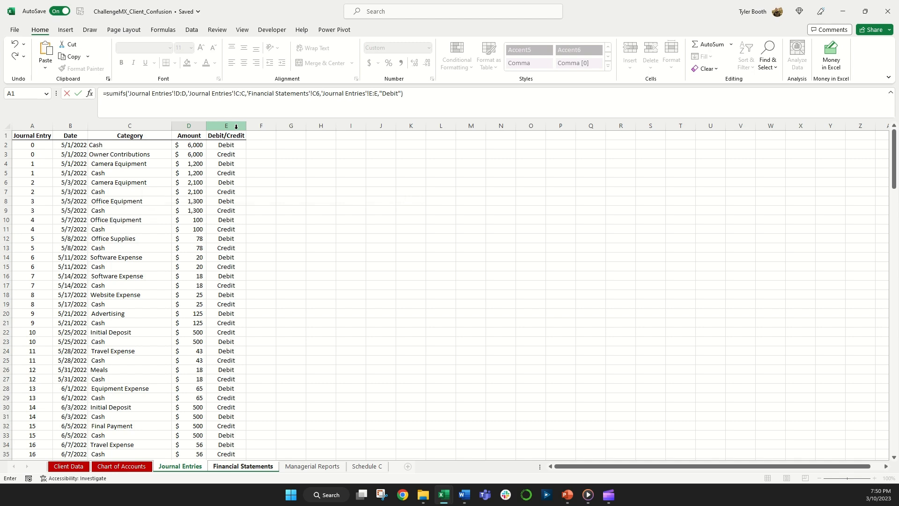
key("Return")
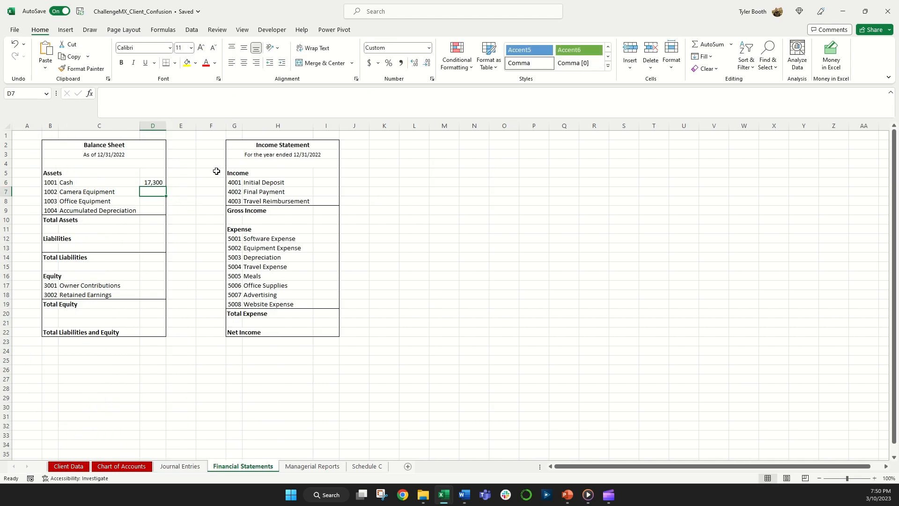
Extend D6's formula with a minus sign followed by a copy of its own SUMIFS
left_click(164, 182)
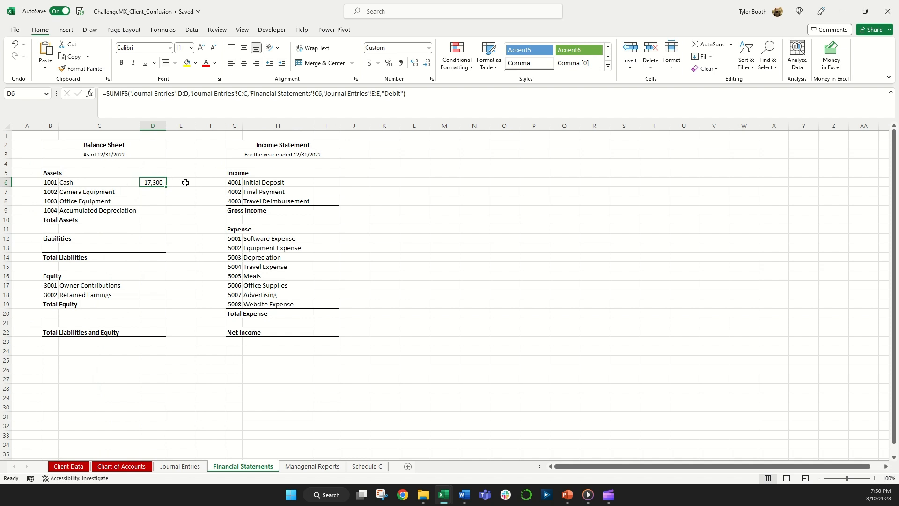
left_click(418, 94)
type("-")
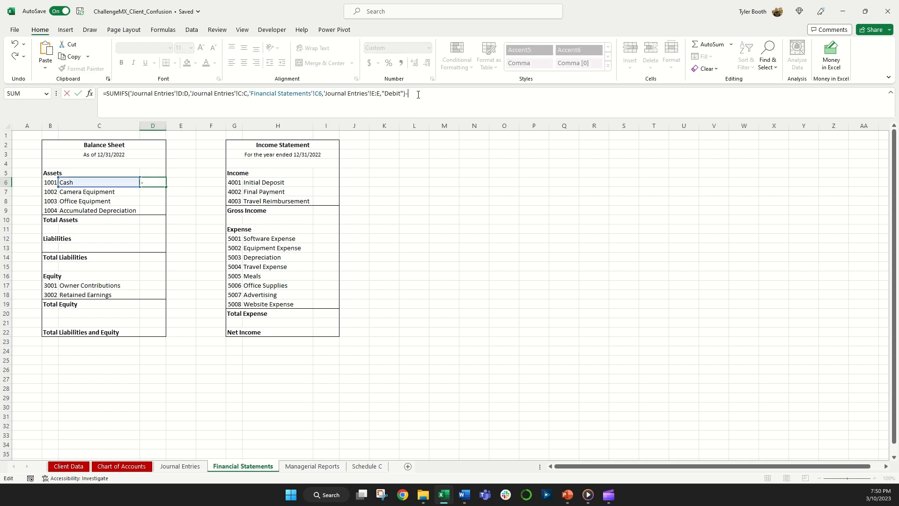
left_click_drag(403, 94, 106, 100)
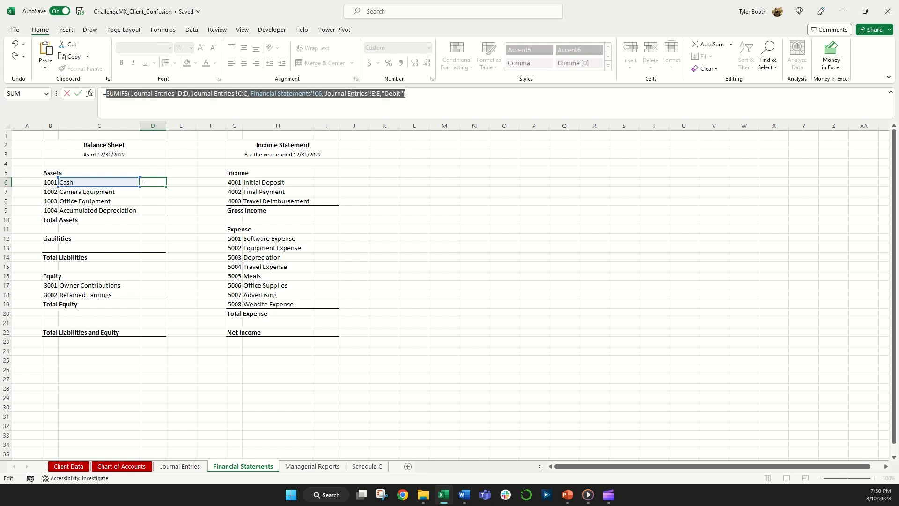
key("ctrl+c")
left_click(460, 102)
key("ctrl+v")
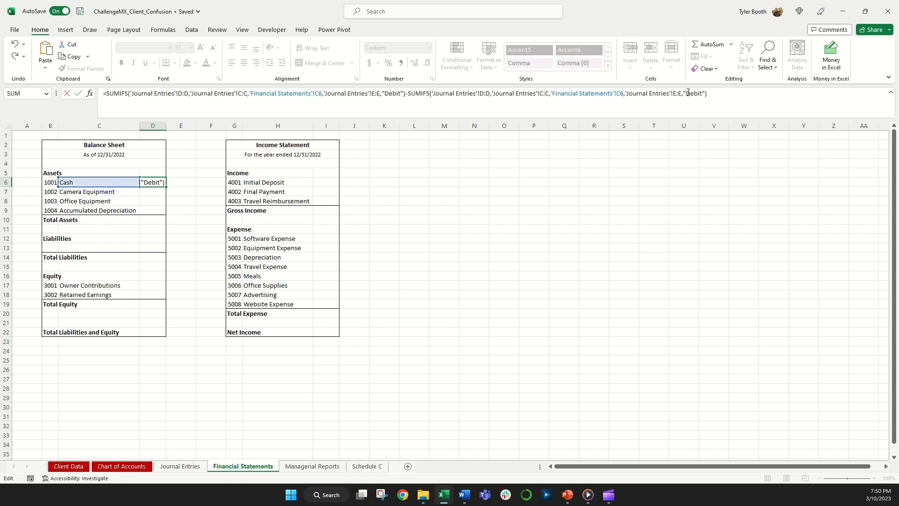
Change the criterion in D6's second SUMIFS to "Credit" so that credits are subtracted from debits
left_click(704, 98)
key("BackSpace")
key("BackSpace")
key("BackSpace")
key("BackSpace")
key("BackSpace")
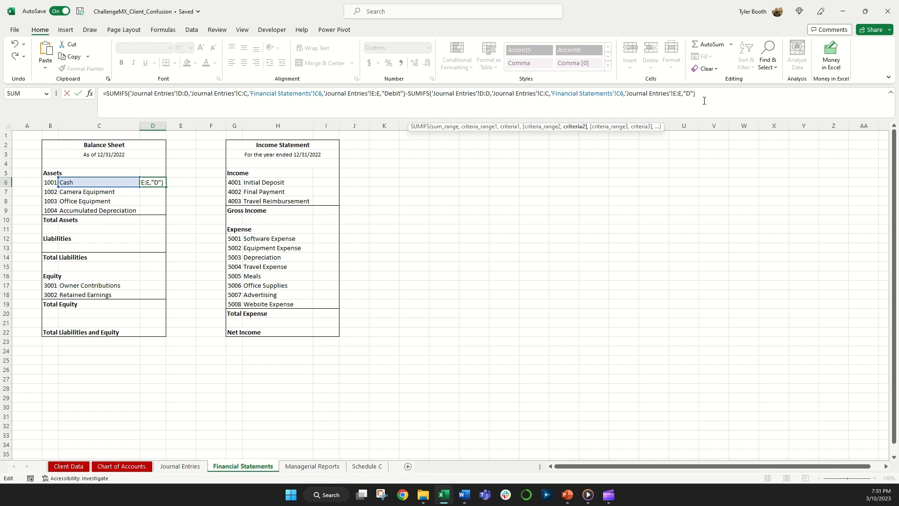
type("Credit")
key("Return")
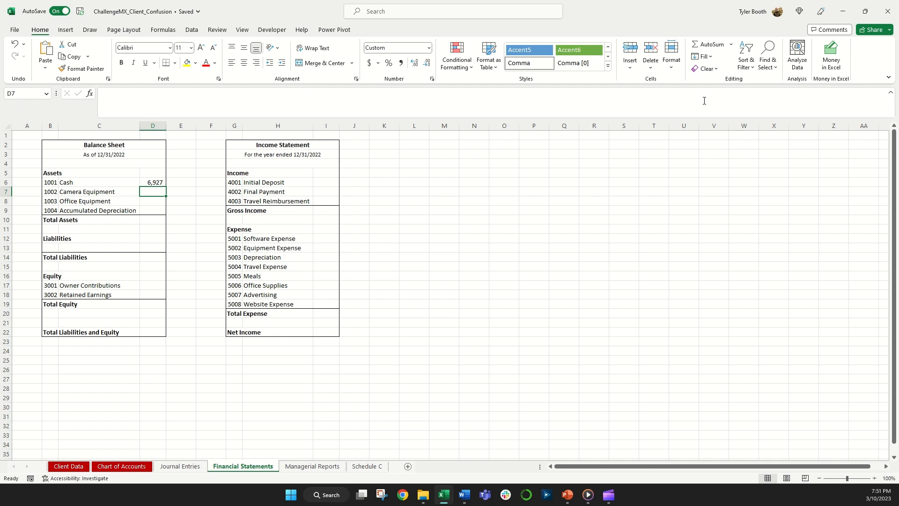
Fill the Cash formula down through D9 for Camera Equipment, Office Equipment and Accumulated Depreciation
left_click(153, 182)
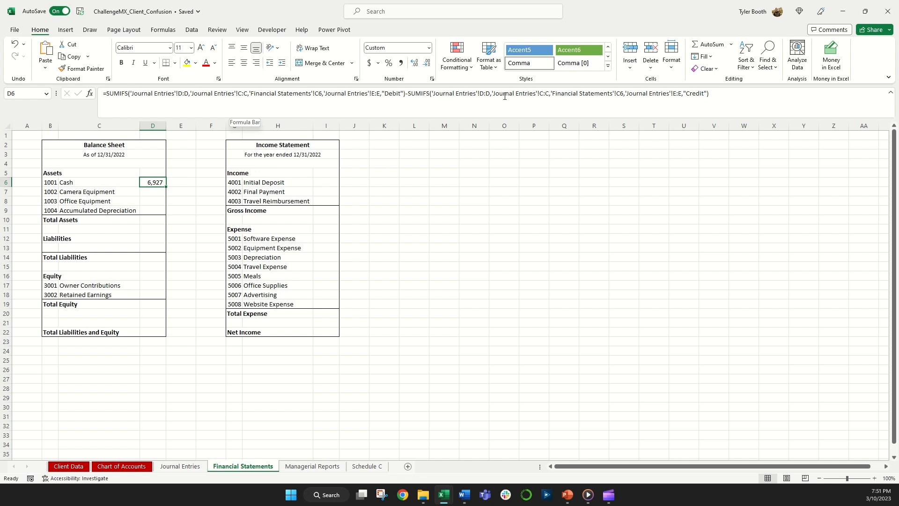
left_click_drag(166, 186, 151, 201)
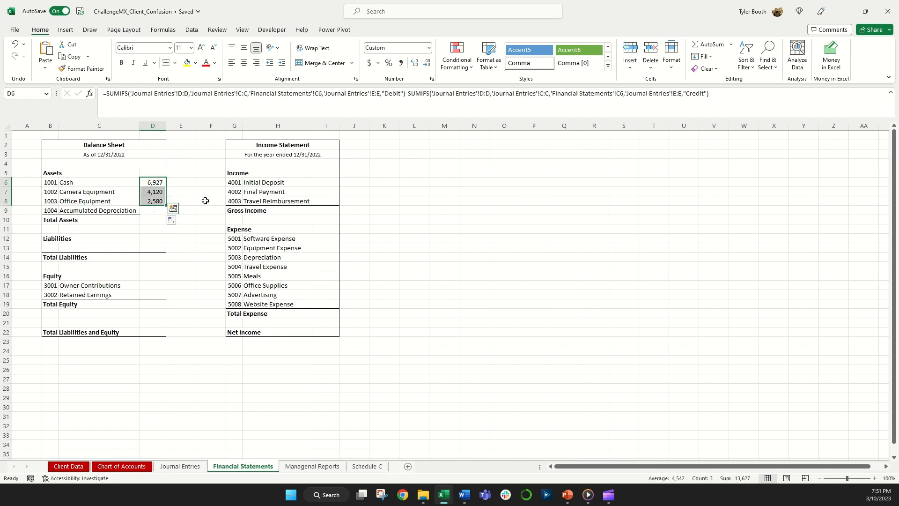
left_click(154, 212)
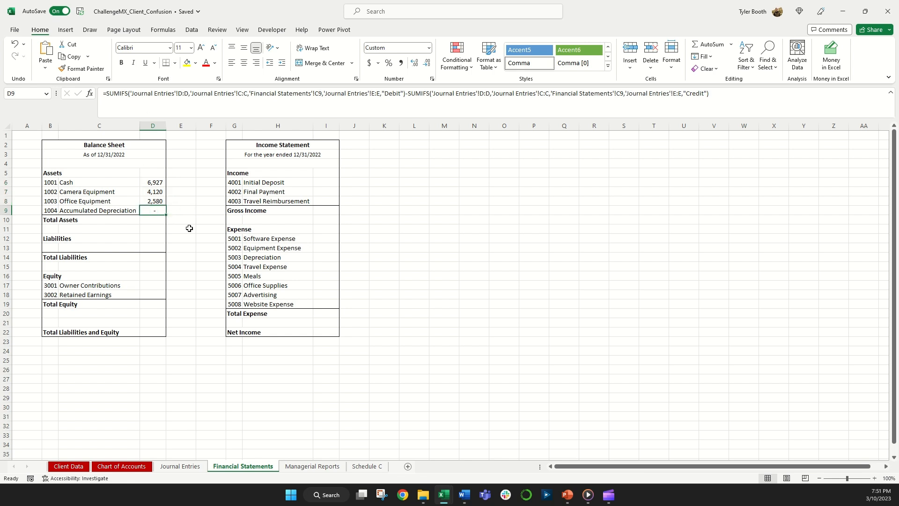
Review the Accumulated Depreciation line and the combined amount of Camera Equipment and Office Equipment in D7:D8
left_click(181, 211)
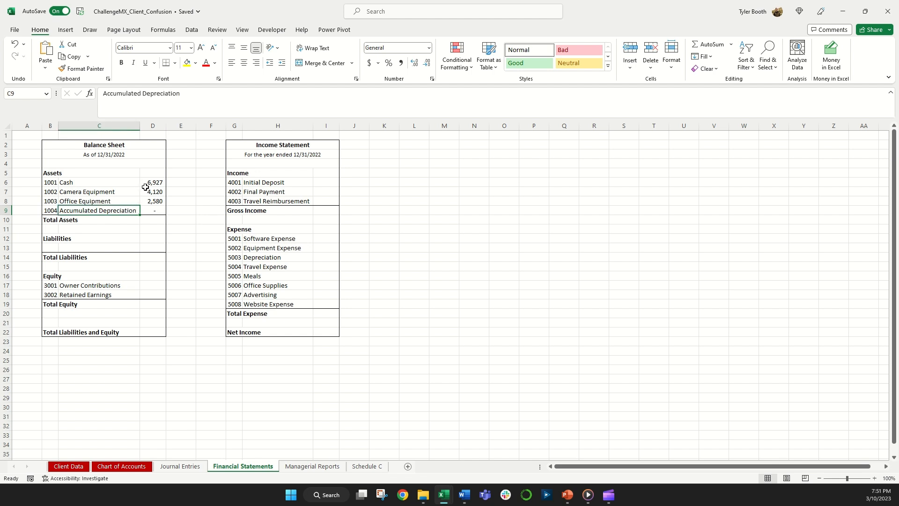
left_click(145, 190)
left_click_drag(146, 190, 145, 199)
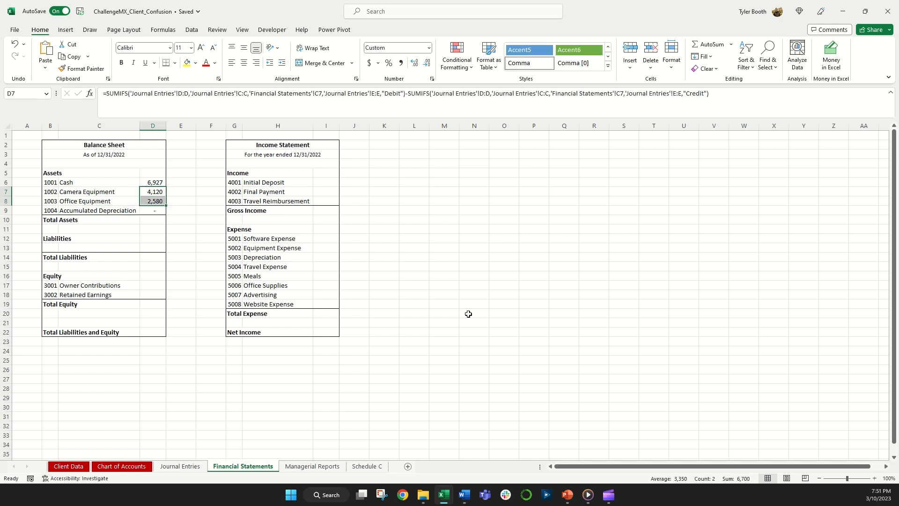
Start a new journal entry below the last row of Journal Entries, numbering both A188 and A189 as 93
left_click(180, 466)
left_click(203, 331)
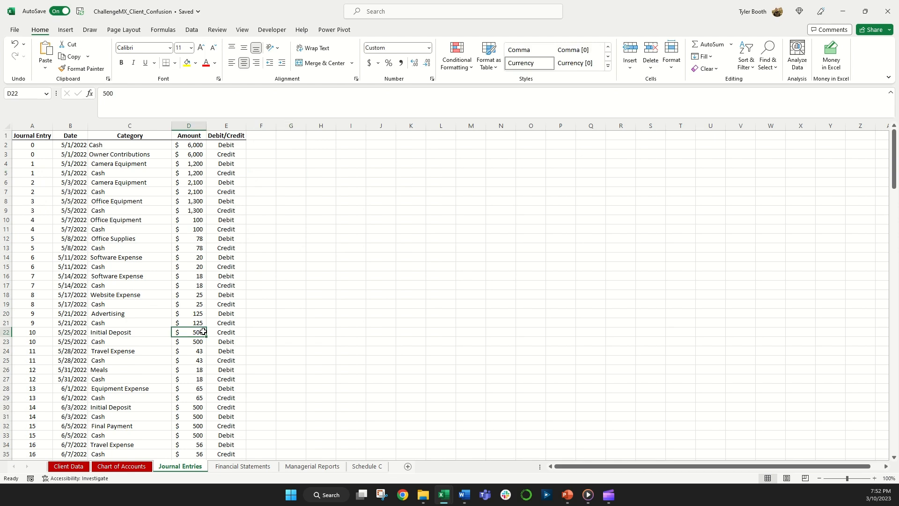
key("ctrl+Down")
scroll(203, 331, "down", 3)
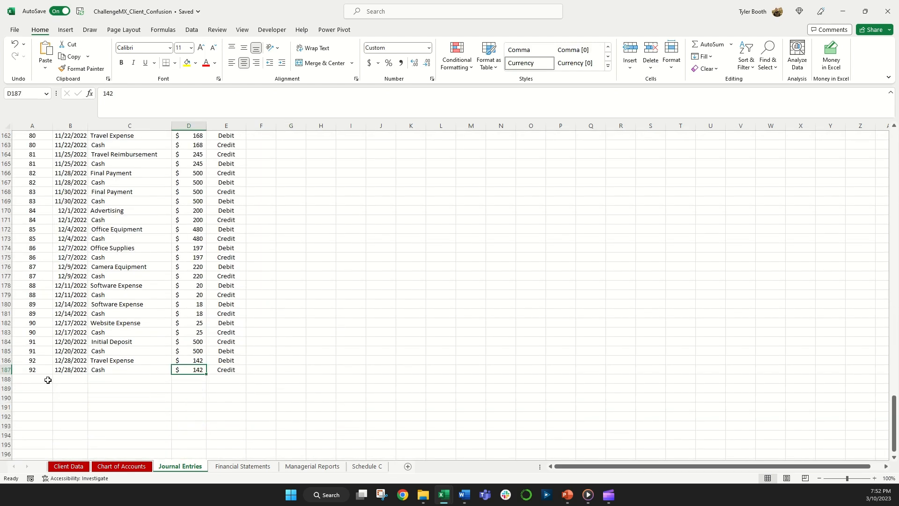
left_click(48, 379)
type("93")
key("Return")
type("9")
key("Up")
key("Right")
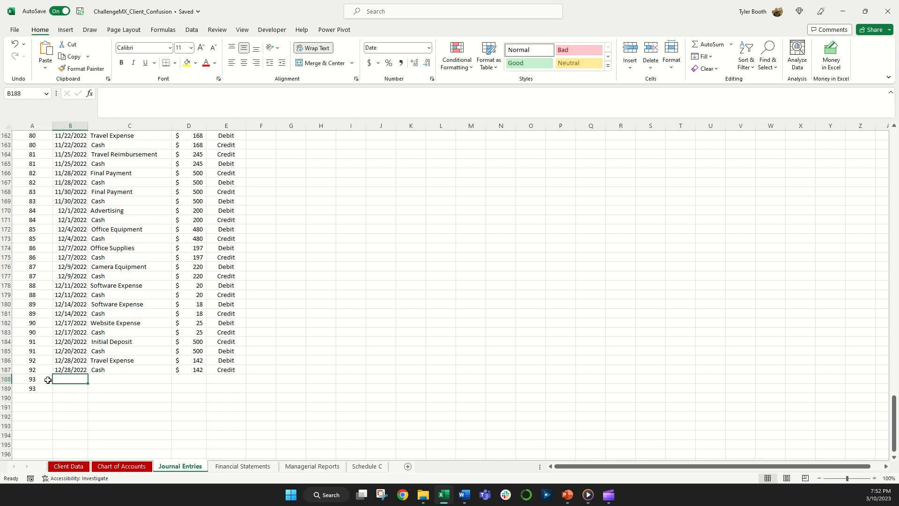
Date both rows of journal entry 93 as 12/31/2022
type("12")
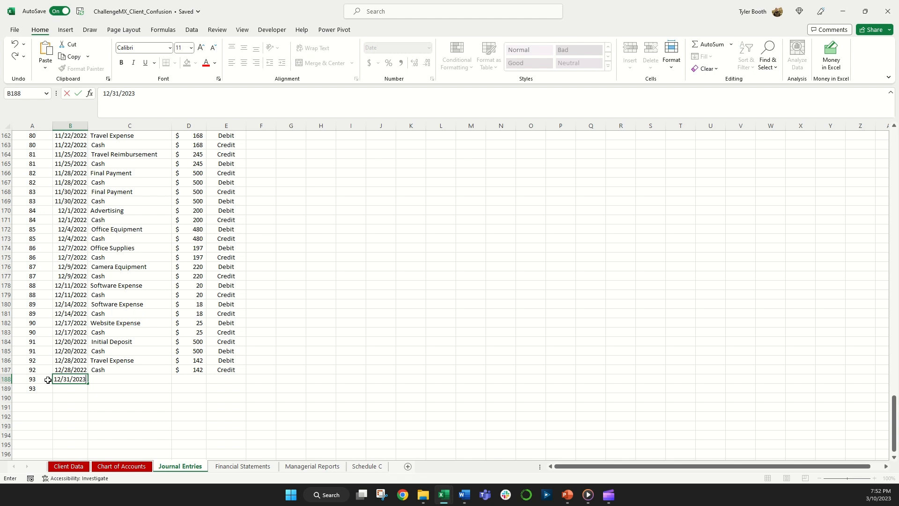
type("/31/2022")
key("Return")
key("Up")
key("ctrl+c")
key("Down")
key("ctrl+v")
Set the category of journal entry 93's first row, C188, to Depreciation
key("Up")
key("Right")
key("Escape")
type("Depreciatin")
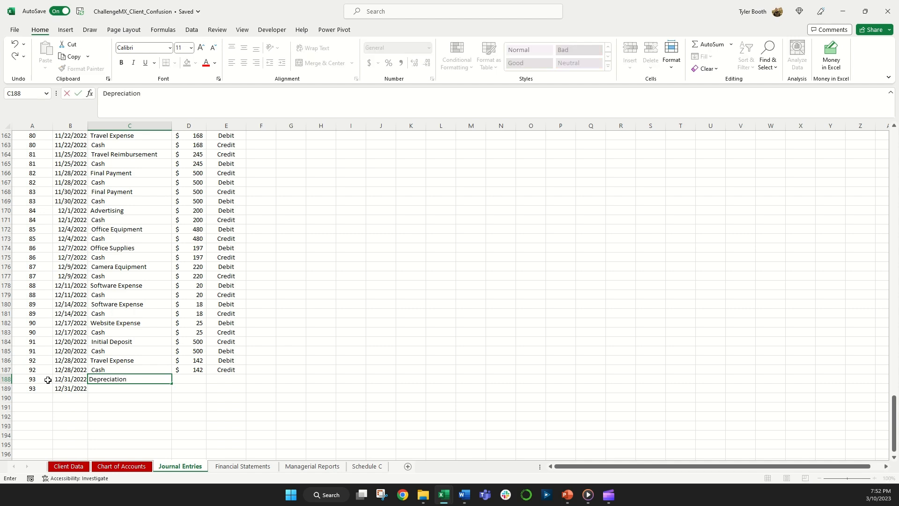
key("Return")
Check the account names in Chart of Accounts and set the category of journal entry 93's second row, C189, to Accumulated Depreciation
left_click(122, 466)
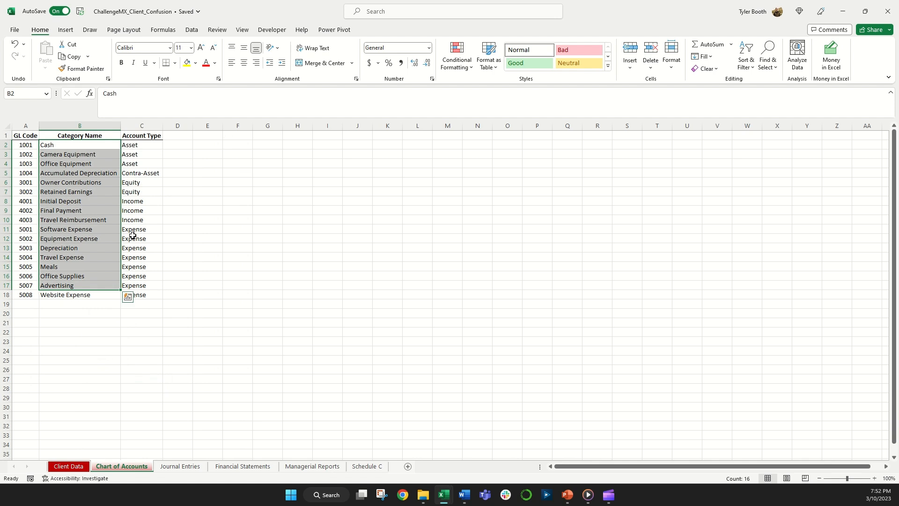
left_click(93, 182)
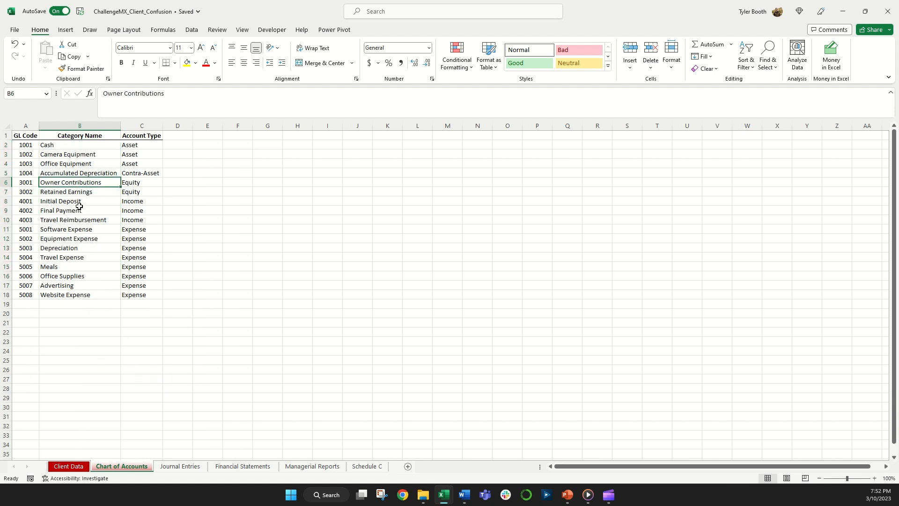
left_click(77, 247)
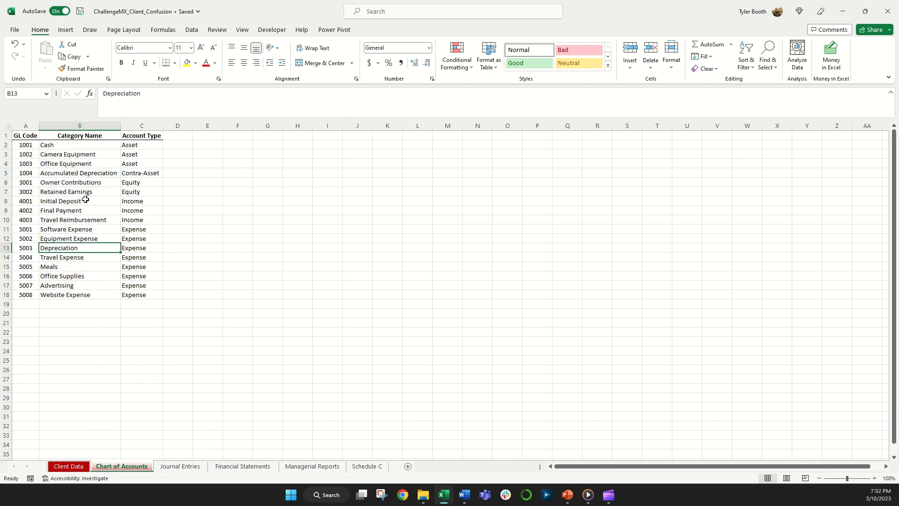
left_click(100, 174)
left_click(170, 467)
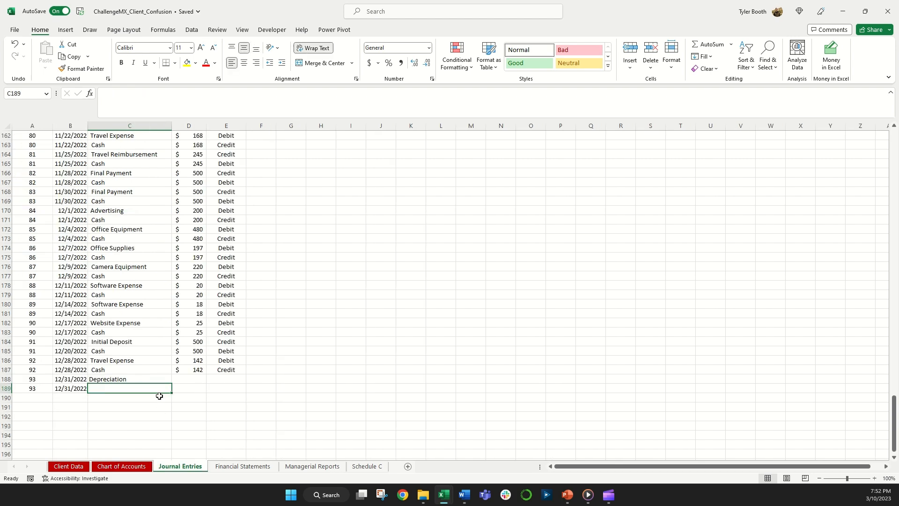
type("Accumu")
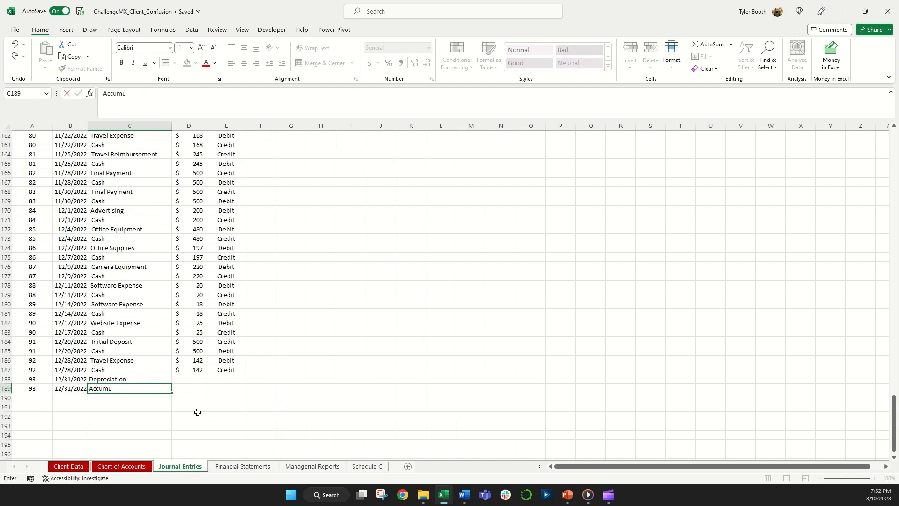
type("lated Deprea")
type("iation")
key("Tab")
Enter 6700 as the amount on both rows of journal entry 93, in D188 and D189
key("Up")
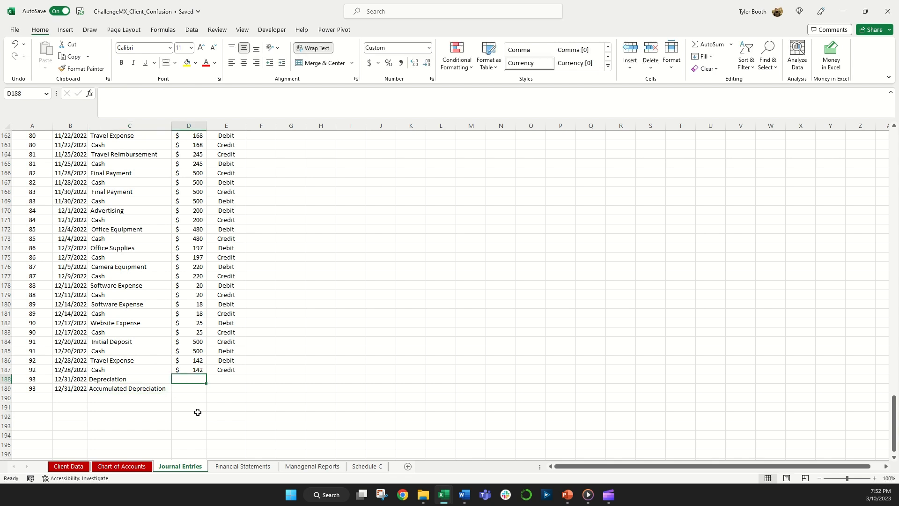
type("6700")
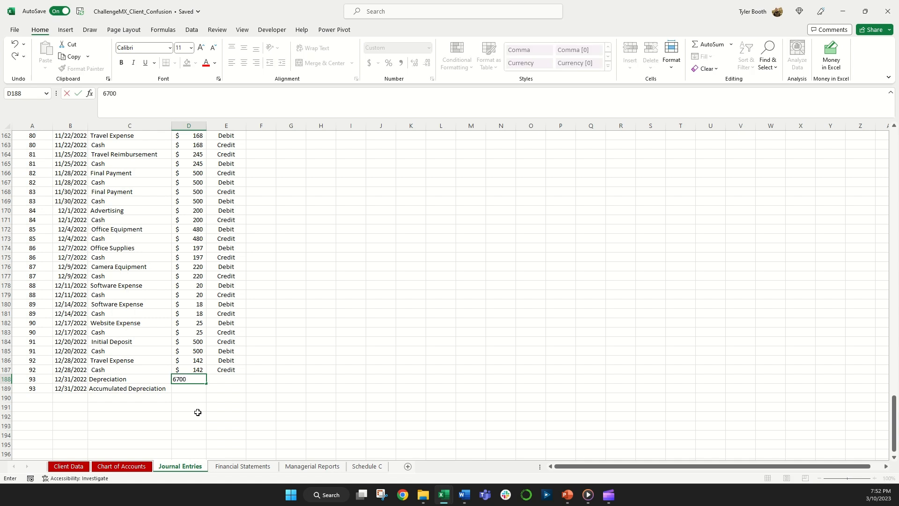
key("Return")
type("6700")
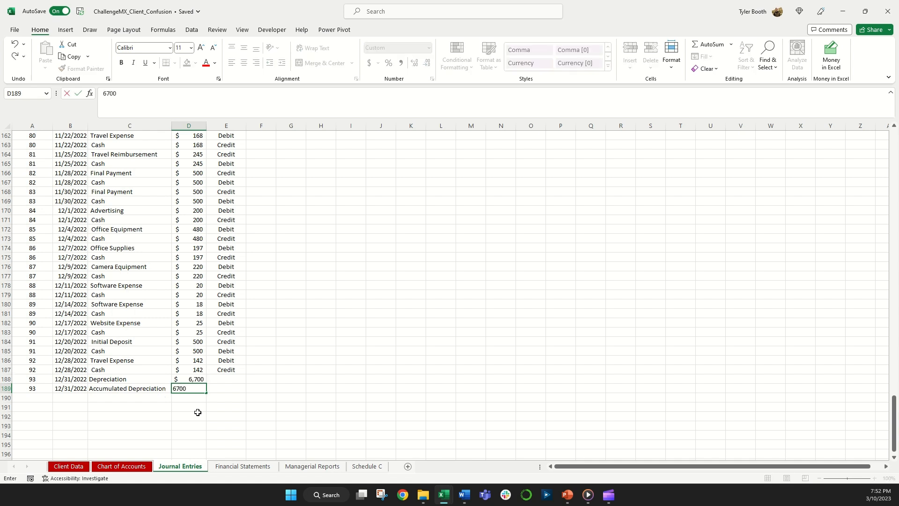
key("Tab")
Mark journal entry 93's Depreciation row in E188 as Debit and its Accumulated Depreciation row in E189 as Credit
key("Up")
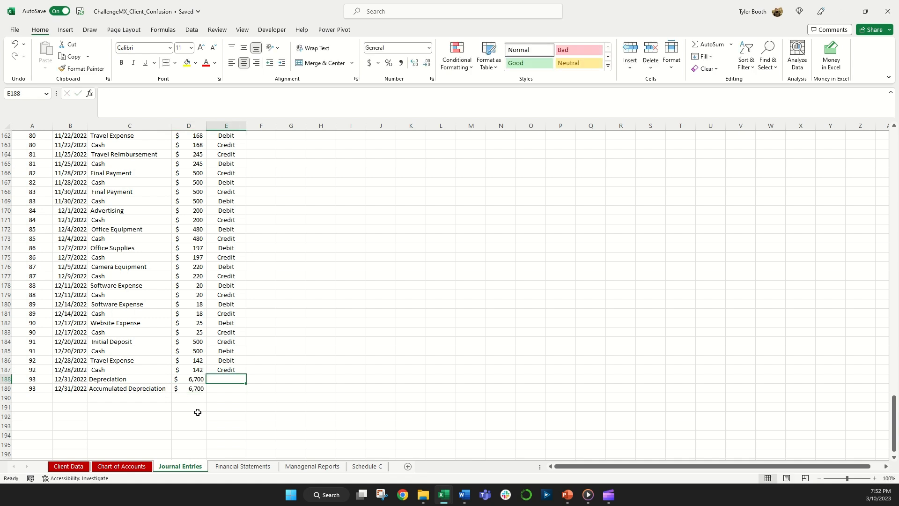
type("Debit")
key("Return")
type("C")
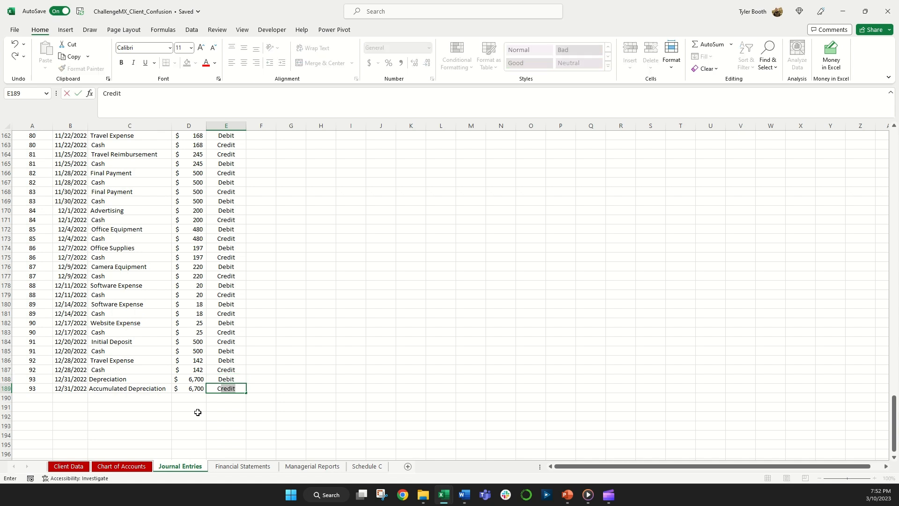
key("Return")
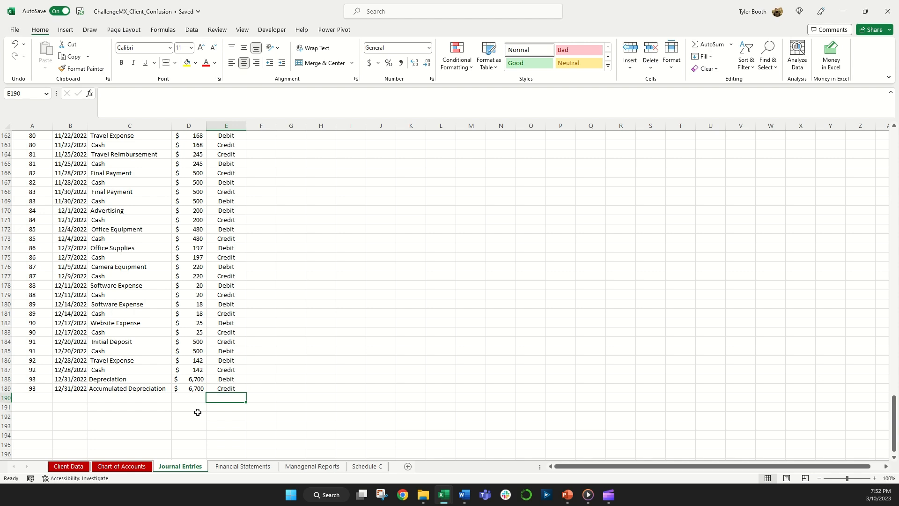
Copy the SUMIFS formula in D9 of Financial Statements over the Camera Equipment and Office Equipment cells, D7:D8
left_click(237, 465)
left_click(199, 242)
left_click(159, 210)
key("ctrl+c")
left_click_drag(154, 192, 155, 202)
key("ctrl+v")
Reverse the Accumulated Depreciation formula in D9 so it subtracts the "Debit" SUMIFS from the "Credit" SUMIFS
left_click(152, 210)
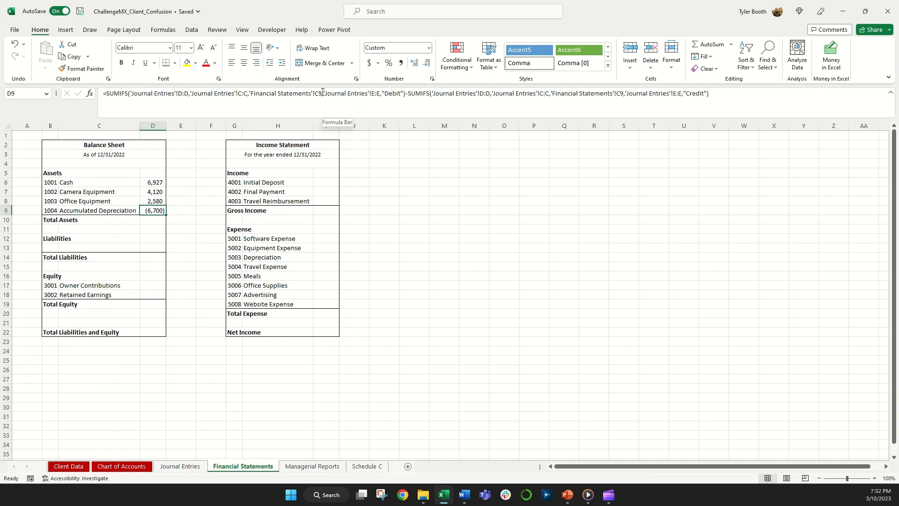
double_click(401, 93)
type("Credit")
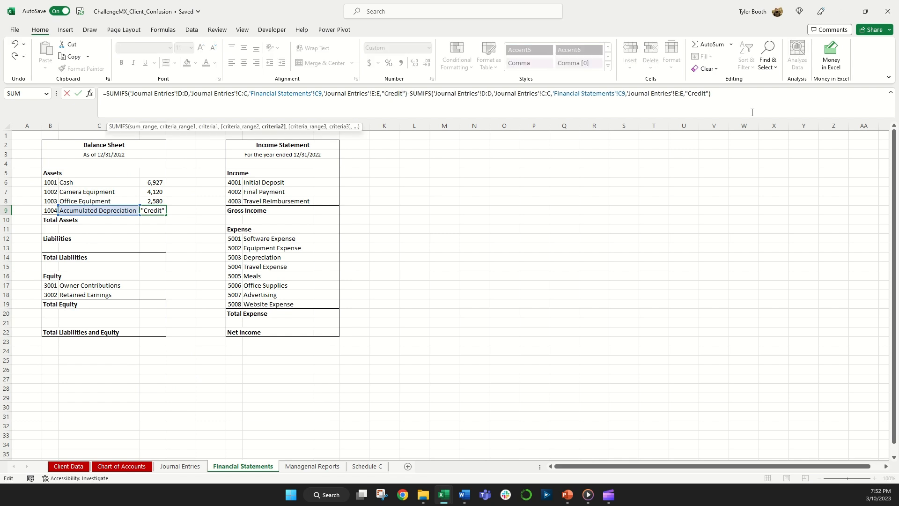
left_click(707, 94)
key("BackSpace")
key("BackSpace")
key("BackSpace")
key("BackSpace")
key("BackSpace")
key("BackSpace")
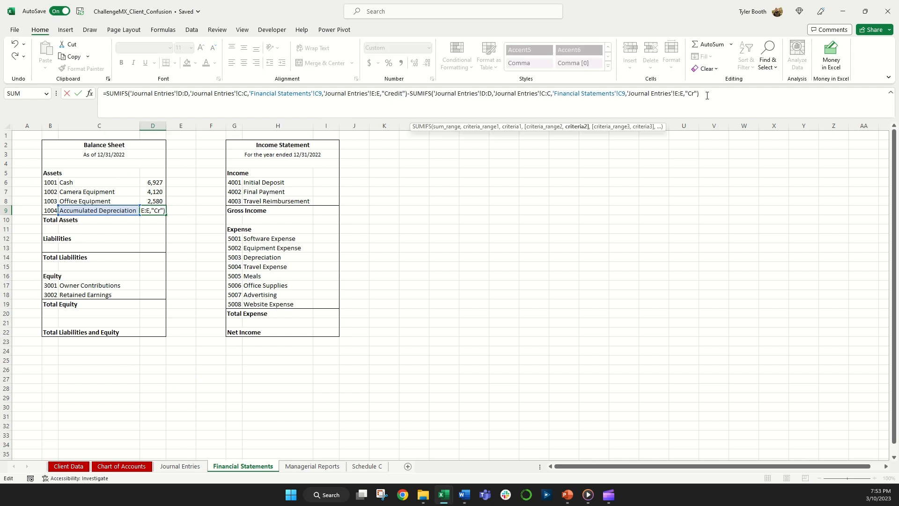
type("Debit")
key("Return")
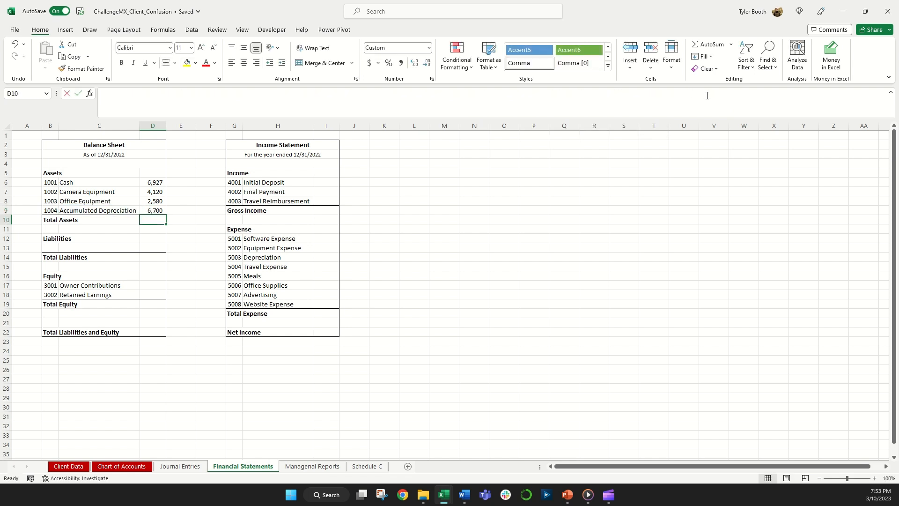
Calculate Total Assets in D10 as D6+D7+D8-D9
type("=+")
left_click(152, 182)
type("+")
left_click(152, 193)
type("+")
left_click(152, 202)
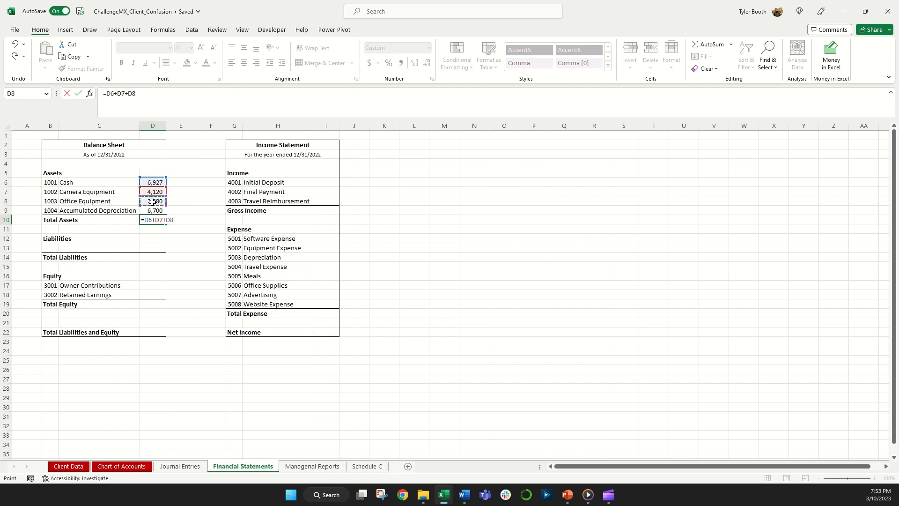
type("-")
left_click(150, 211)
key("Return")
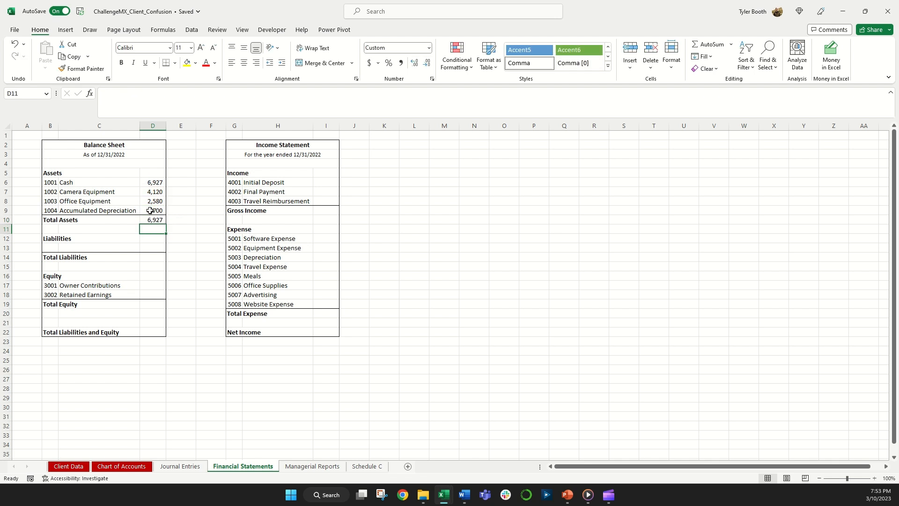
Reuse the Cash line's debit-minus-credit SUMIFS formula in I12 for Software Expense, with both category criteria referencing H12
left_click(150, 182)
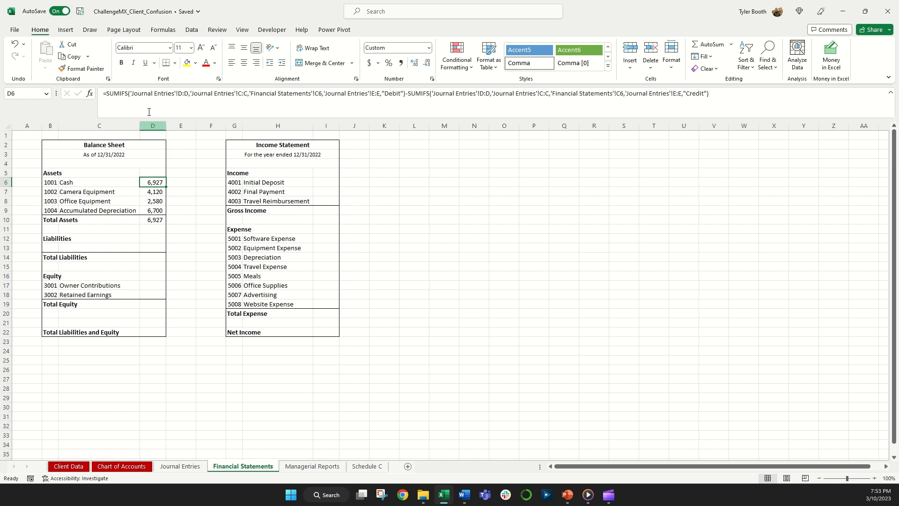
triple_click(146, 93)
key("ctrl+c")
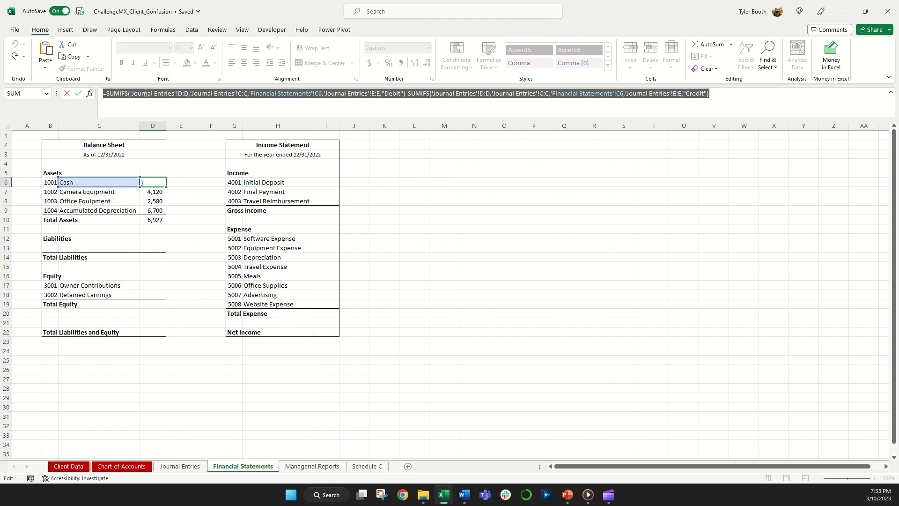
key("Escape")
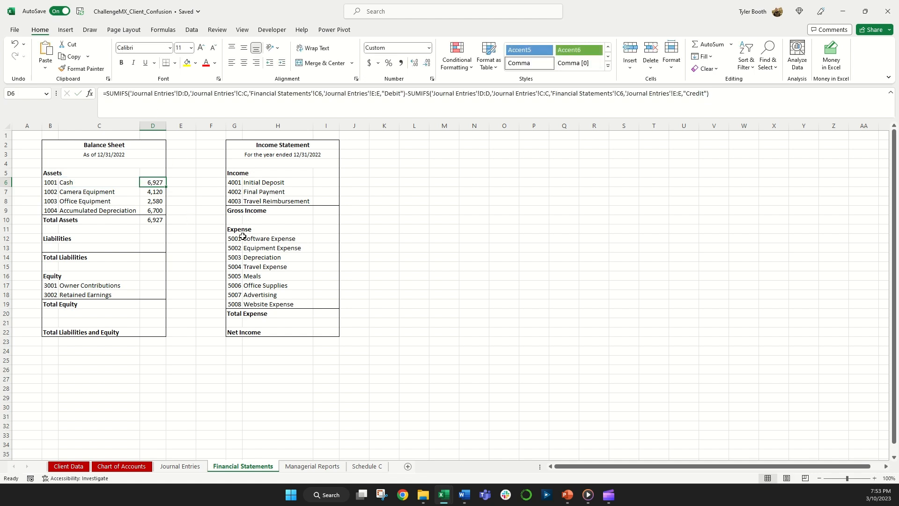
left_click(318, 239)
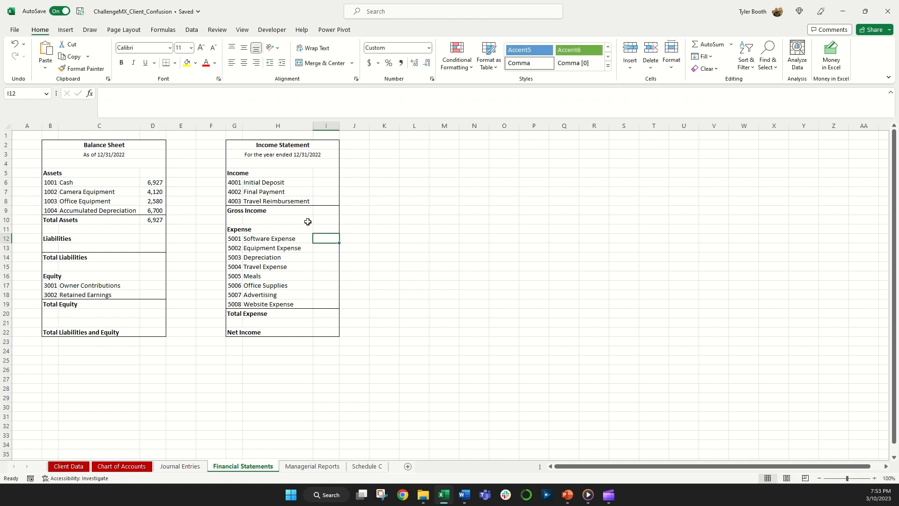
left_click(183, 103)
key("ctrl+v")
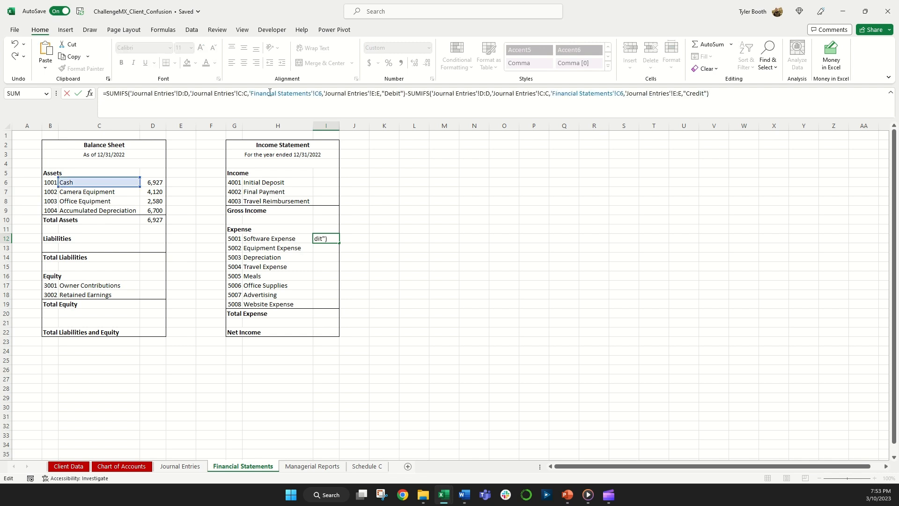
left_click_drag(322, 95, 251, 97)
left_click(291, 239)
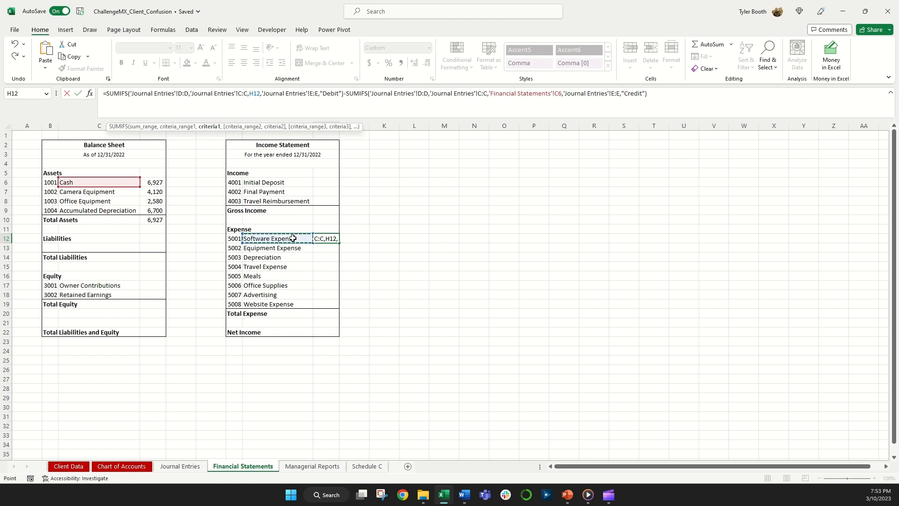
left_click_drag(563, 93, 489, 93)
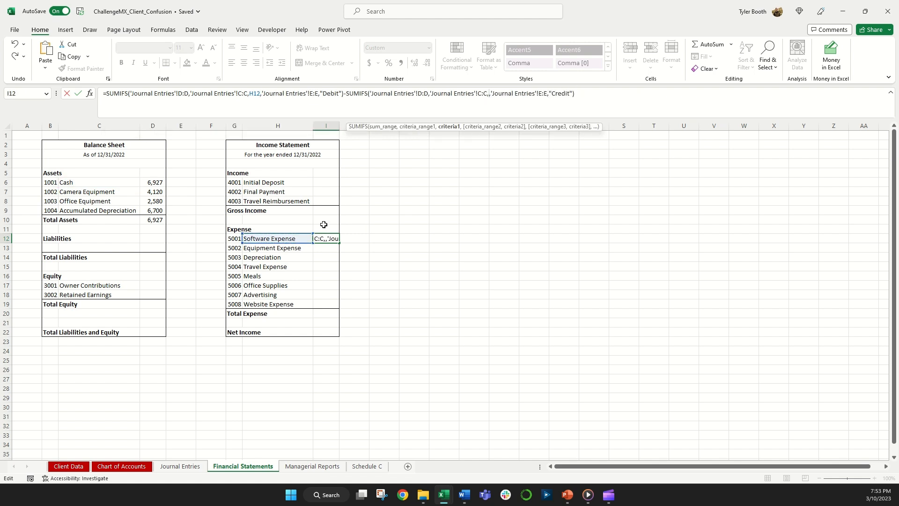
left_click(307, 237)
key("Return")
Fill the Software Expense formula from I12 down through Website Expense in I19
left_click(331, 239)
left_click_drag(337, 241, 335, 304)
left_click(333, 304)
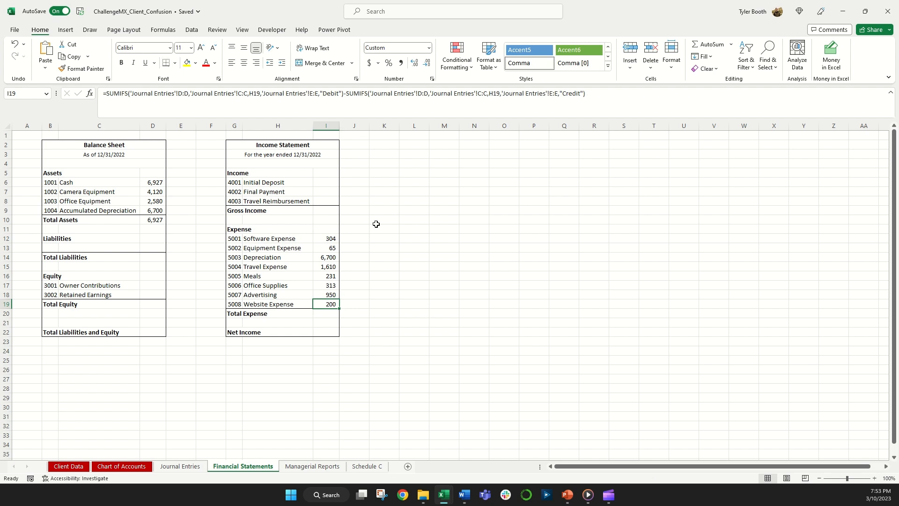
left_click(414, 239)
Calculate Total Expense in I20 as the sum of I12:I19
left_click(333, 312)
type("=sum(")
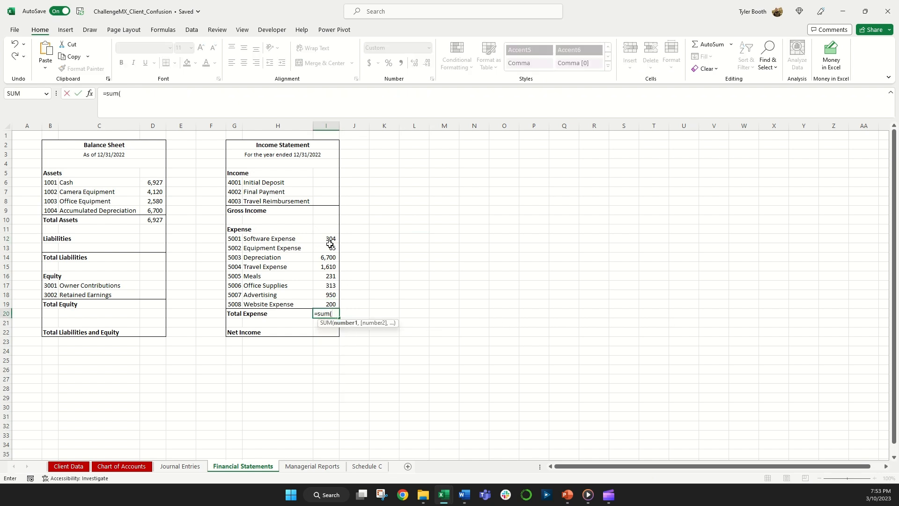
left_click_drag(330, 243, 331, 301)
type(")")
key("Return")
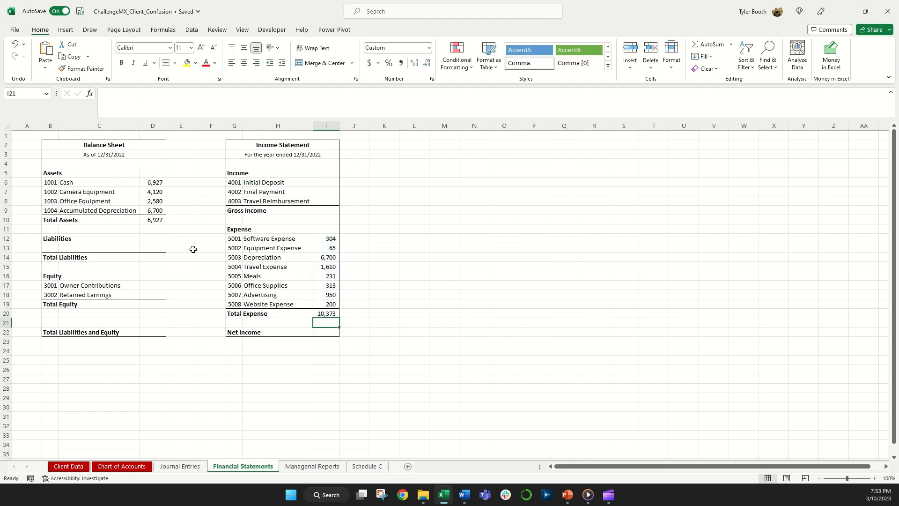
Reuse the Accumulated Depreciation line's credit-minus-debit SUMIFS formula in I6 for Initial Deposit, with both category criteria referencing H6
left_click(145, 285)
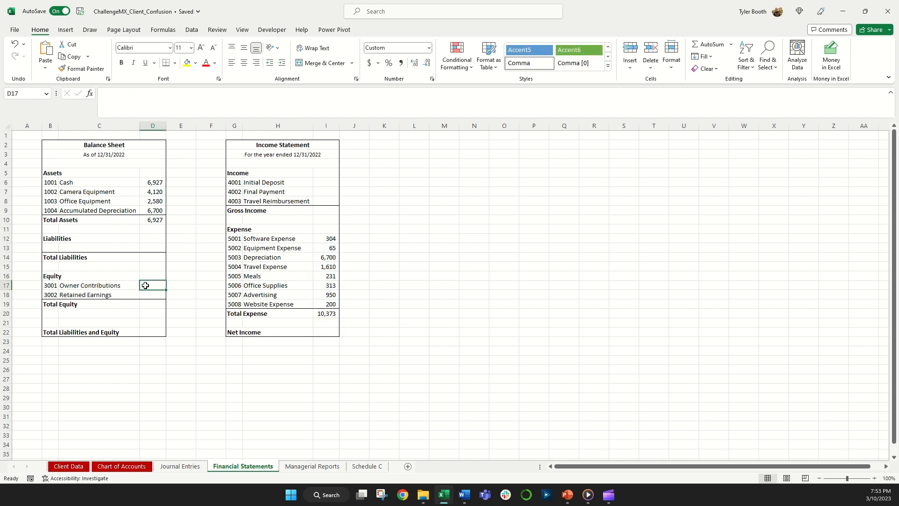
left_click(159, 211)
triple_click(224, 95)
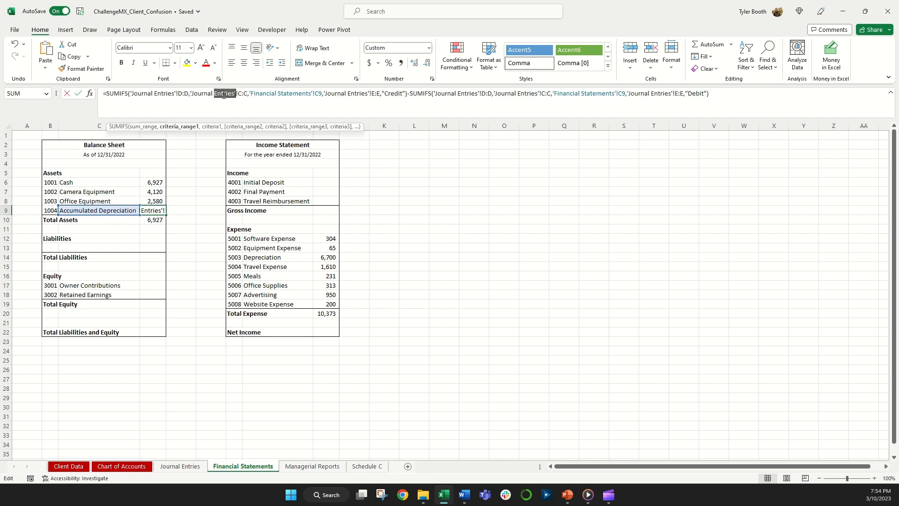
key("Escape")
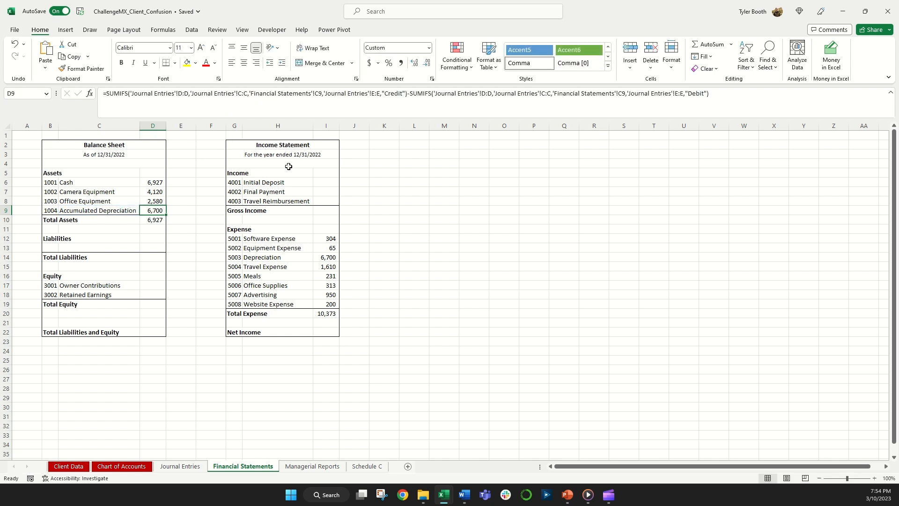
left_click(318, 182)
left_click(267, 104)
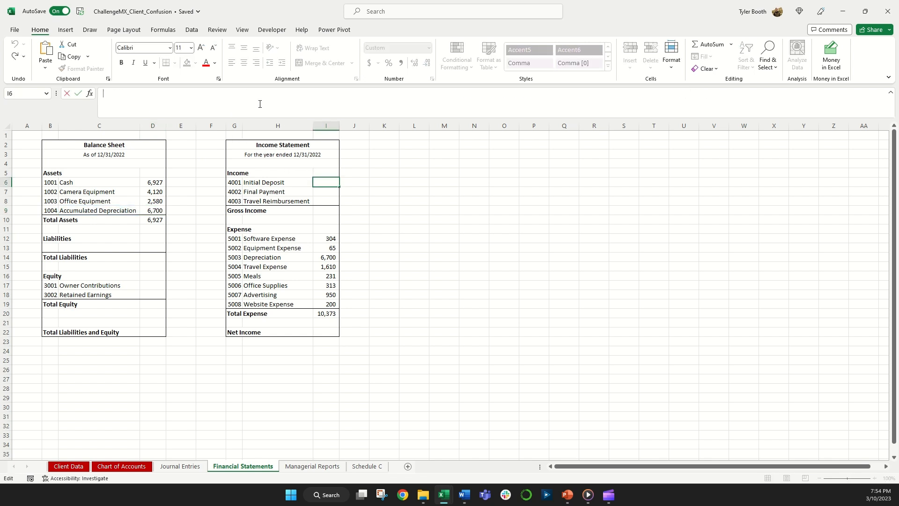
key("ctrl+v")
left_click_drag(322, 95, 251, 97)
left_click(258, 183)
left_click_drag(561, 95, 487, 95)
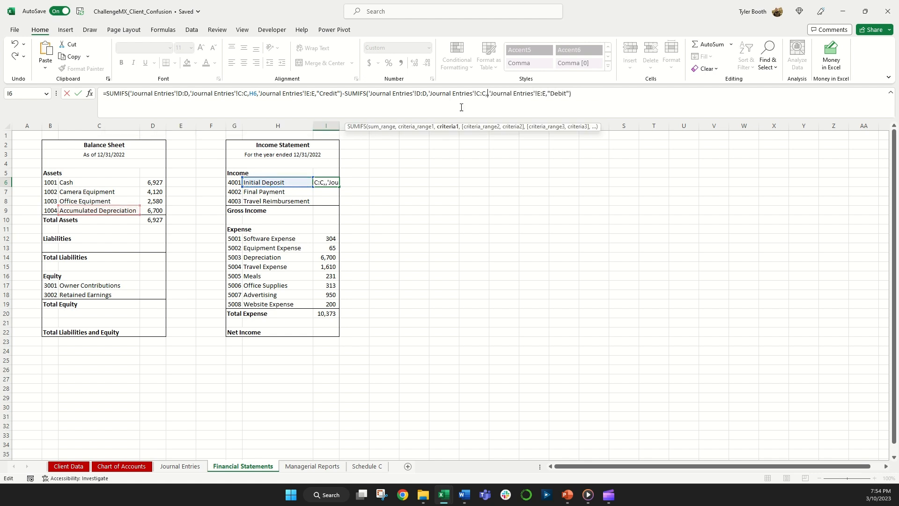
left_click(302, 182)
key("Return")
Fill the Initial Deposit formula from I6 down through Travel Reimbursement in I8
left_click(323, 182)
left_click_drag(339, 187, 334, 203)
left_click(330, 202)
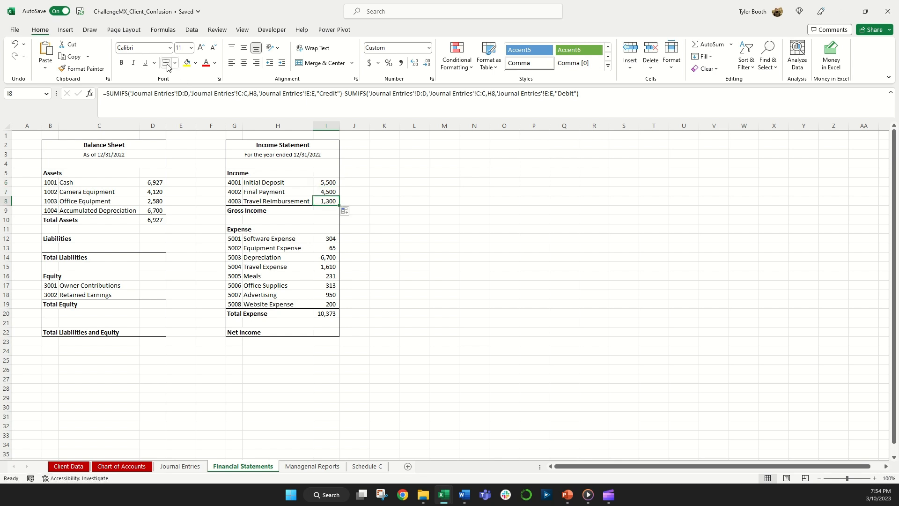
Calculate Gross Income in I9 as the sum of I6:I8
left_click(334, 211)
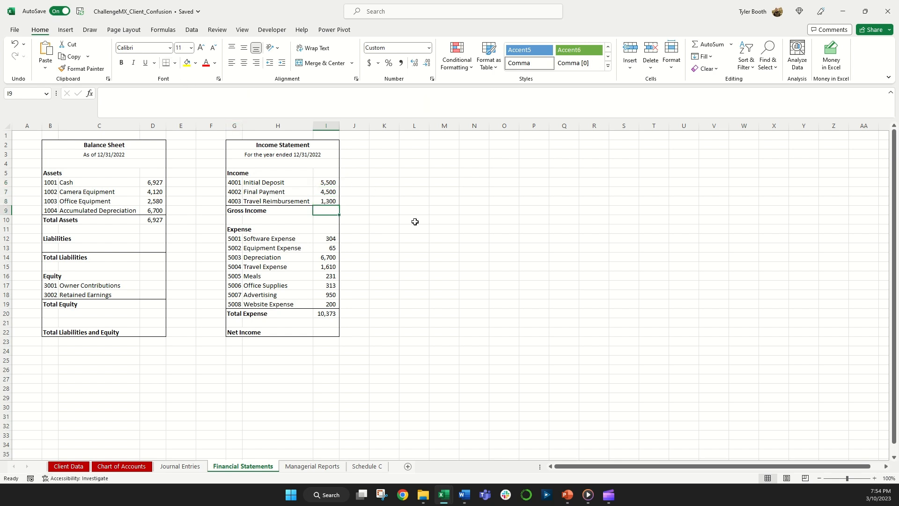
type("=sum(")
left_click_drag(326, 178, 327, 198)
key("Return")
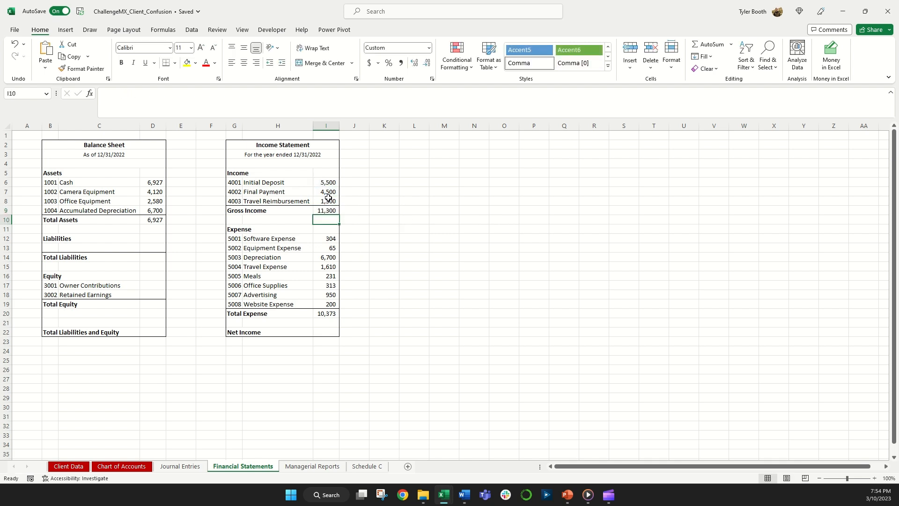
Calculate Net Income in I22 as Gross Income in I9 minus Total Expense in I20
left_click(333, 333)
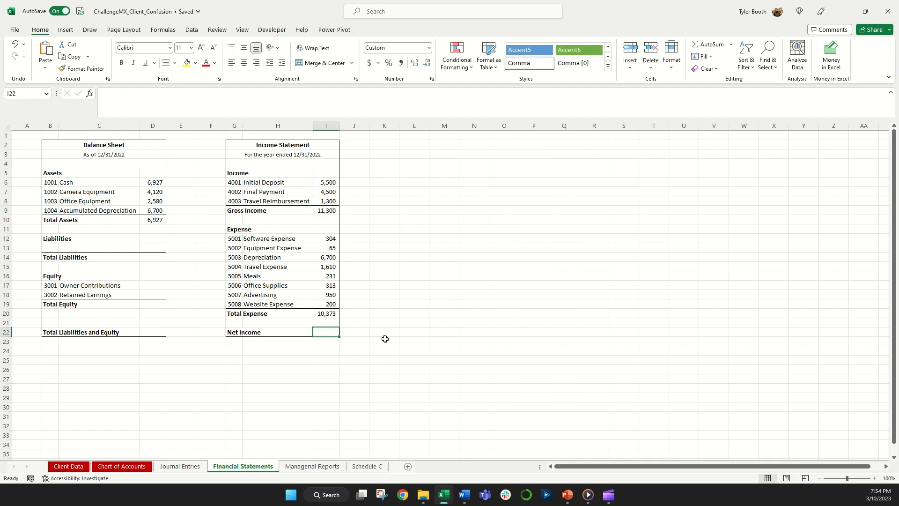
type("=")
left_click(333, 211)
type("-")
left_click(330, 313)
key("Return")
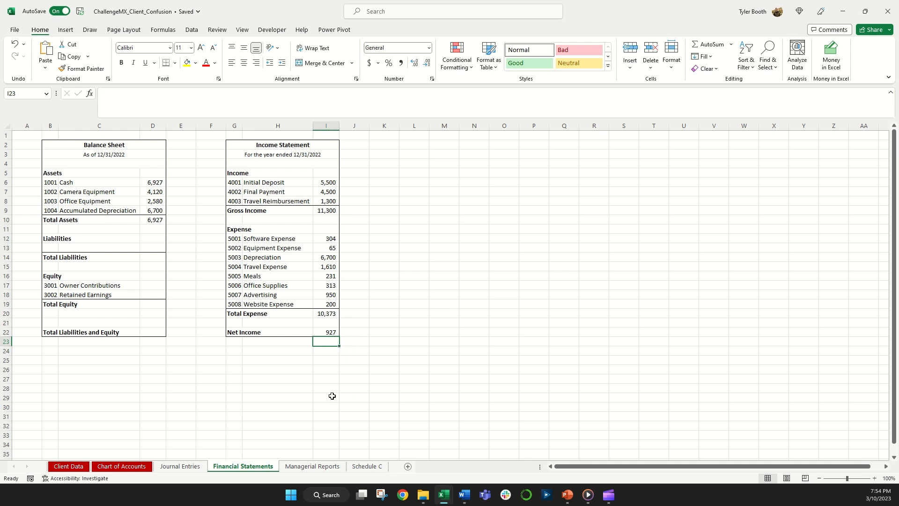
Reuse the Initial Deposit credit-minus-debit SUMIFS formula for Owner Contributions in D17, with both category criteria referencing C17
left_click(316, 258)
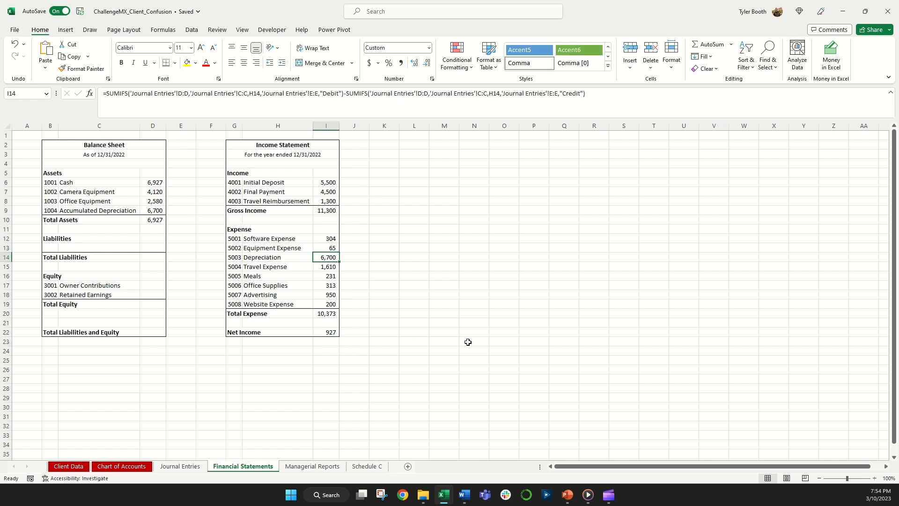
left_click(324, 181)
triple_click(269, 94)
key("ctrl+c")
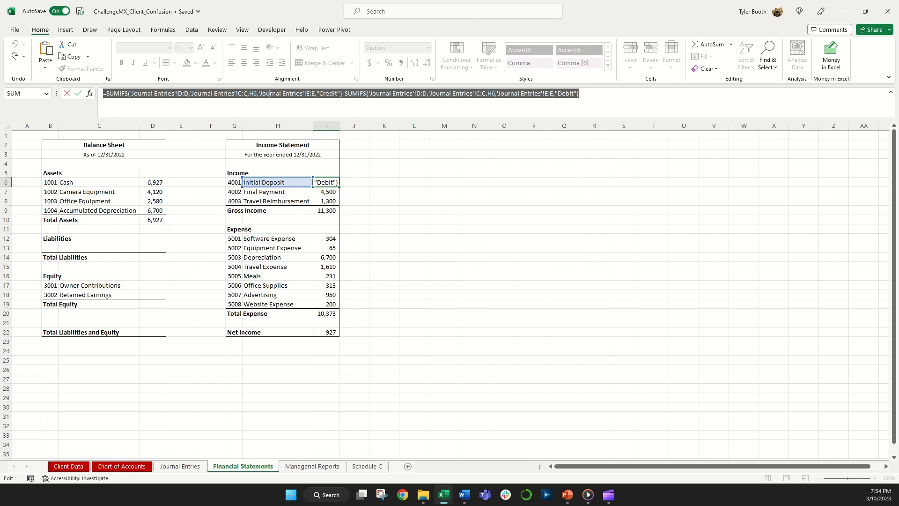
key("Escape")
left_click(149, 283)
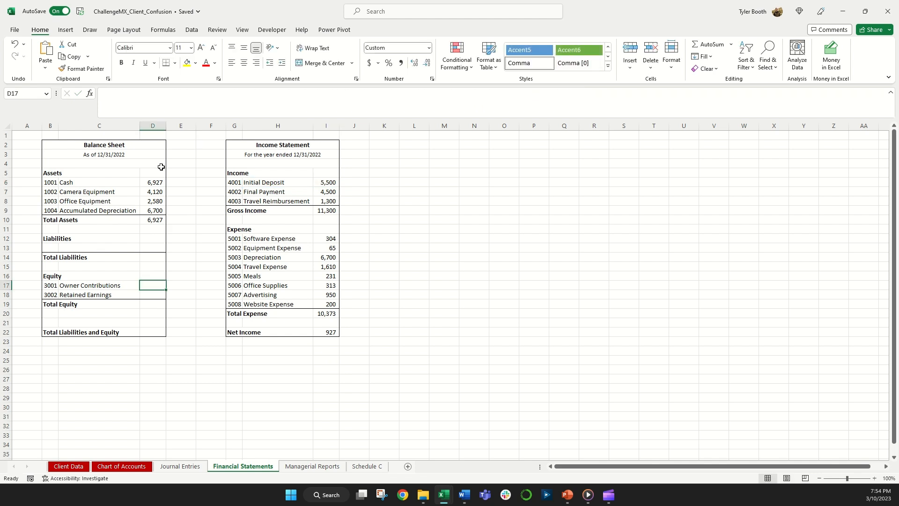
key("ctrl+v")
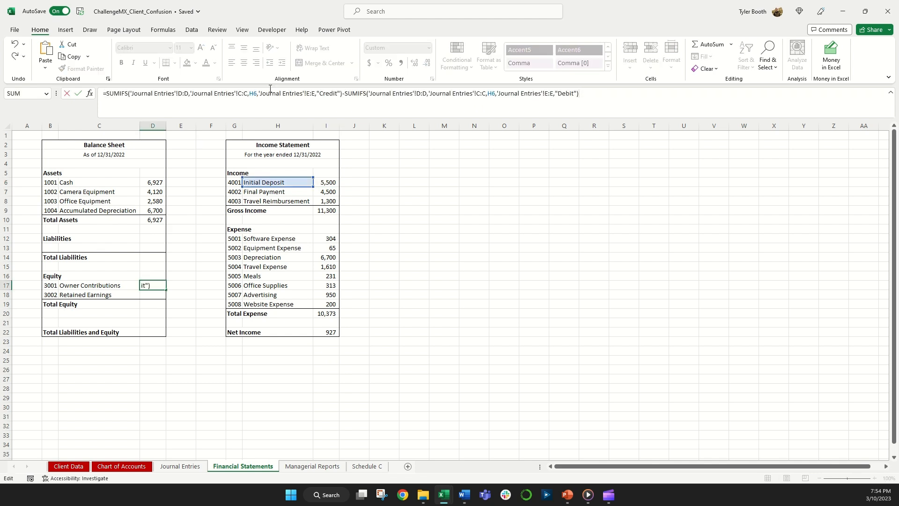
left_click(257, 94)
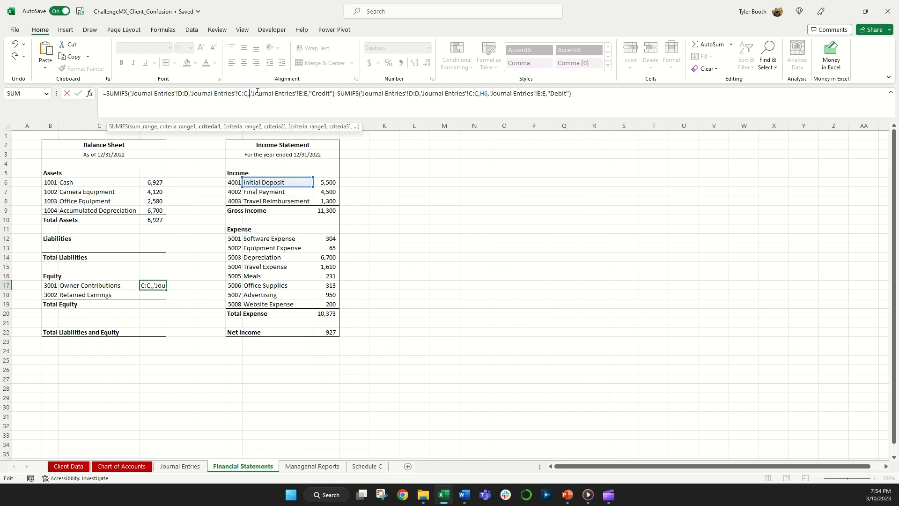
left_click(75, 285)
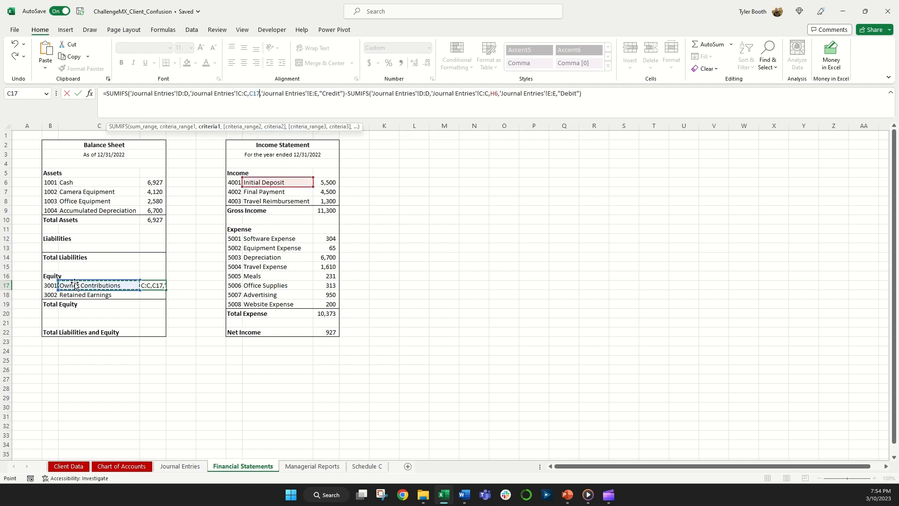
left_click(497, 94)
key("BackSpace")
key("BackSpace")
left_click(96, 285)
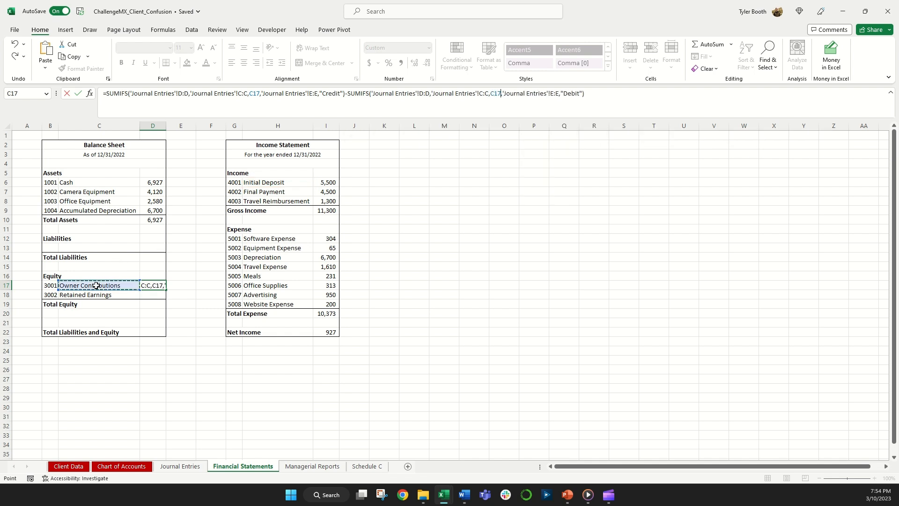
key("Return")
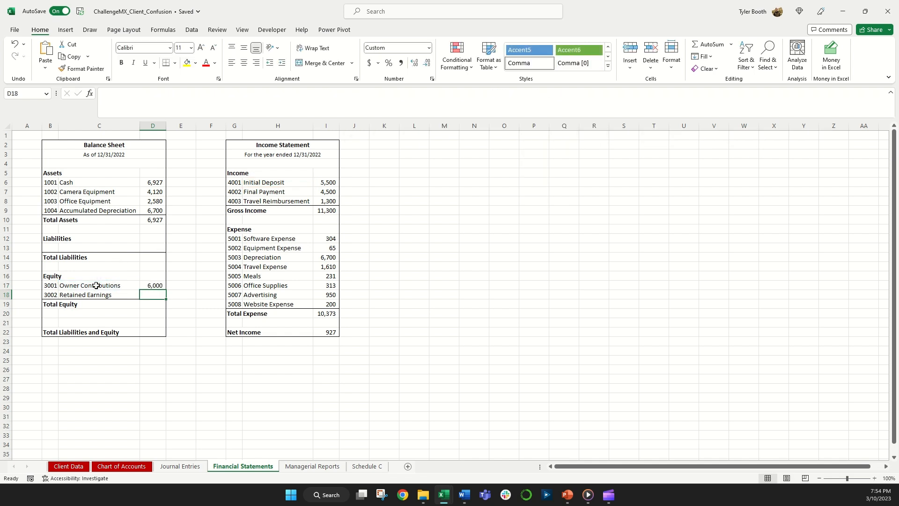
Check the Owner Contributions amount against its credit entry in row 3 of the Journal Entries sheet
left_click(160, 283)
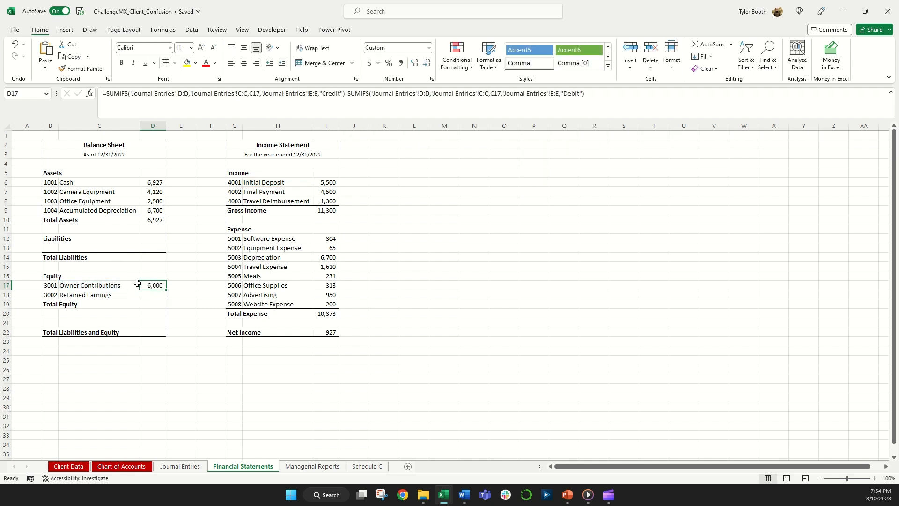
left_click(173, 463)
left_click(179, 342)
key("ctrl+Up")
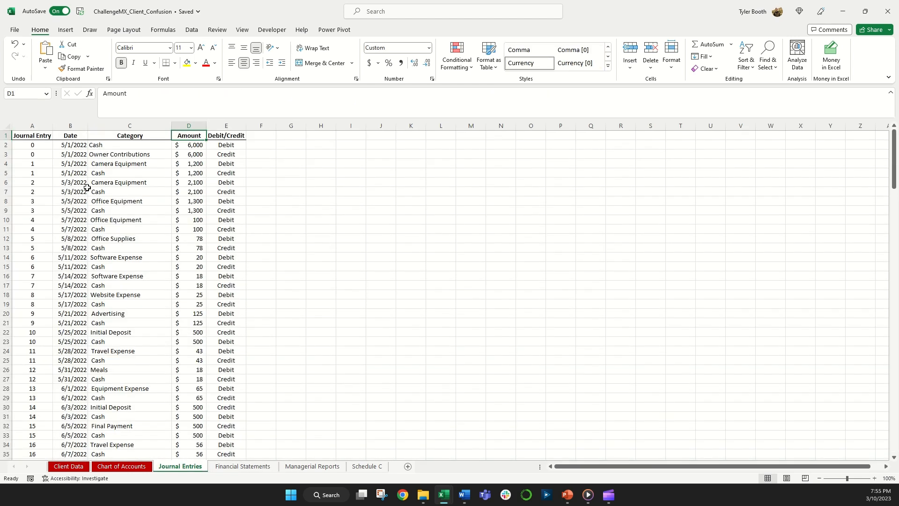
left_click_drag(106, 155, 213, 155)
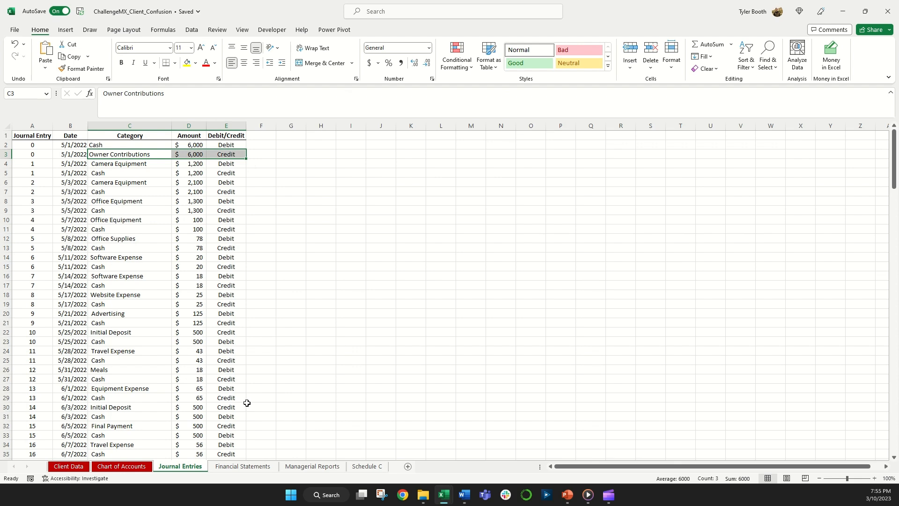
left_click(228, 466)
Link Retained Earnings in D18 of the balance sheet to Net Income in I22
left_click(159, 295)
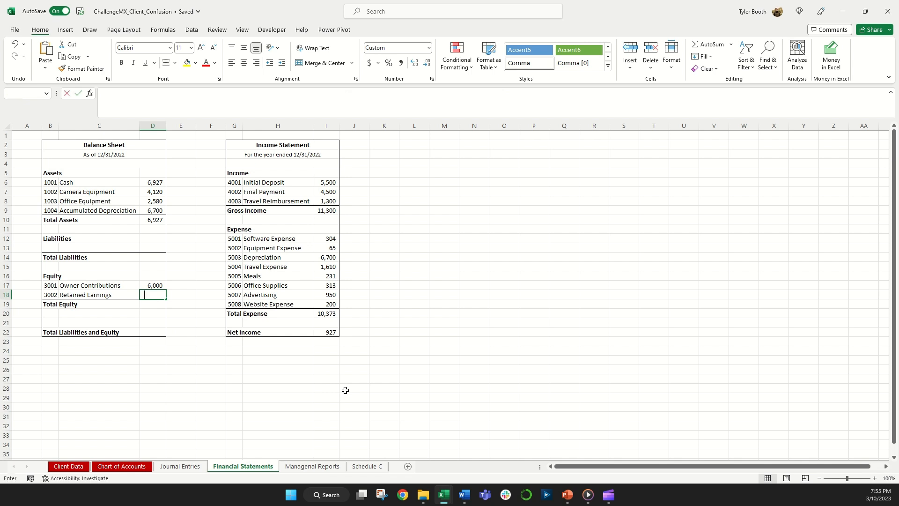
type("=")
left_click(331, 332)
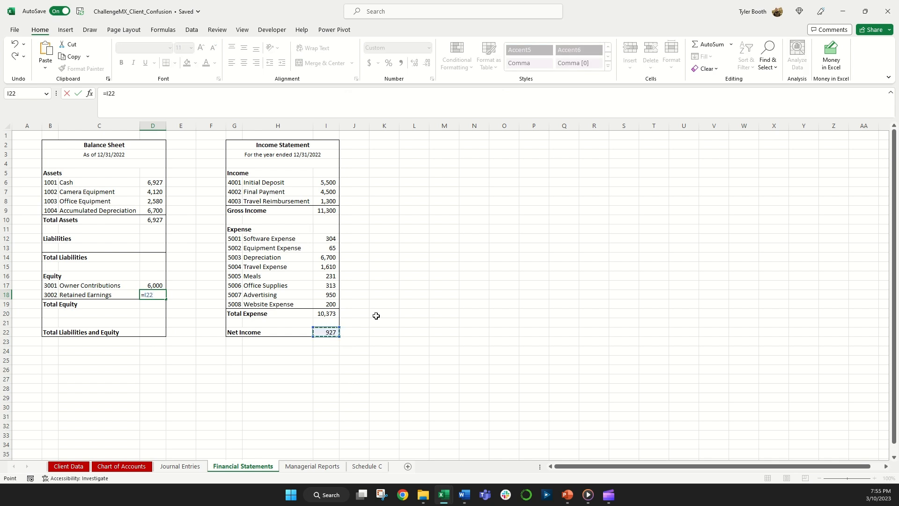
key("Return")
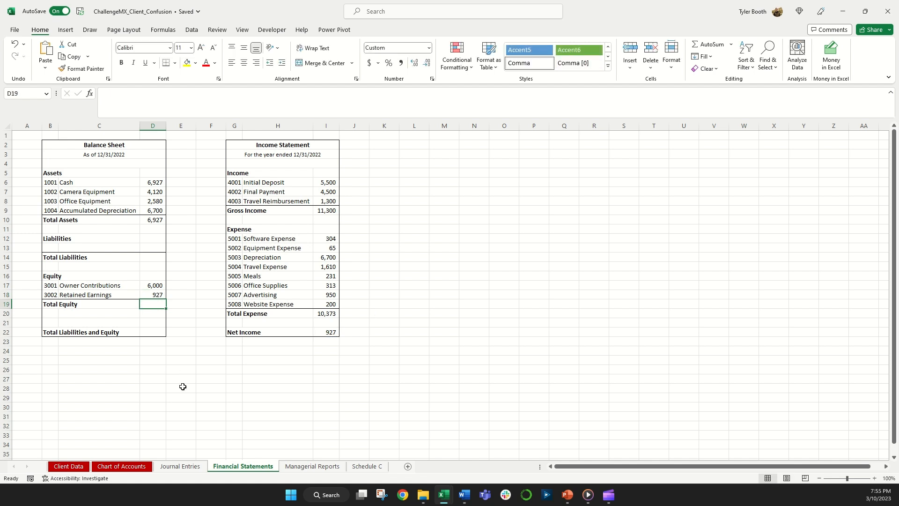
Calculate Total Equity in D19 as D17 plus D18 and compare it with Total Assets in D10
type("=")
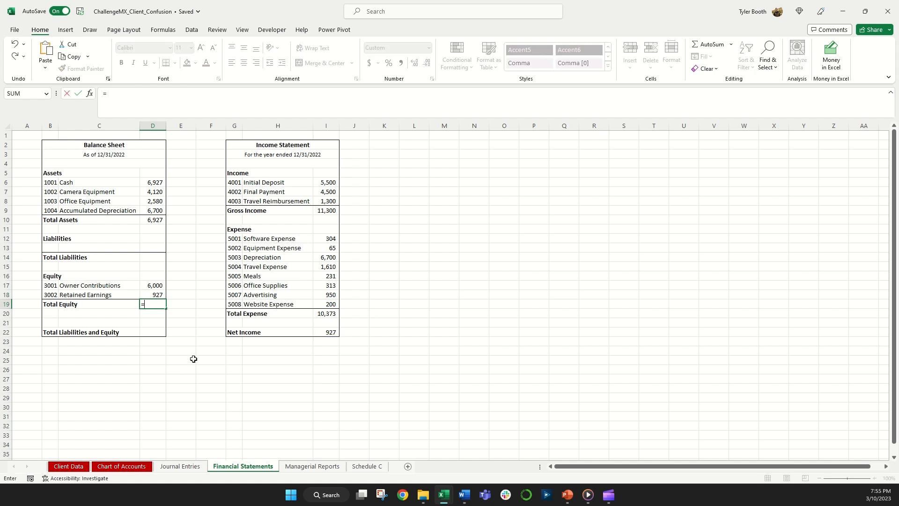
key("Up")
key("Up")
type("+")
key("Up")
key("Return")
left_click(142, 305)
left_click(148, 219)
left_click(150, 304)
Calculate Total Liabilities and Equity in D22 as Total Liabilities in D14 plus Total Equity in D19
left_click(147, 330)
type("=")
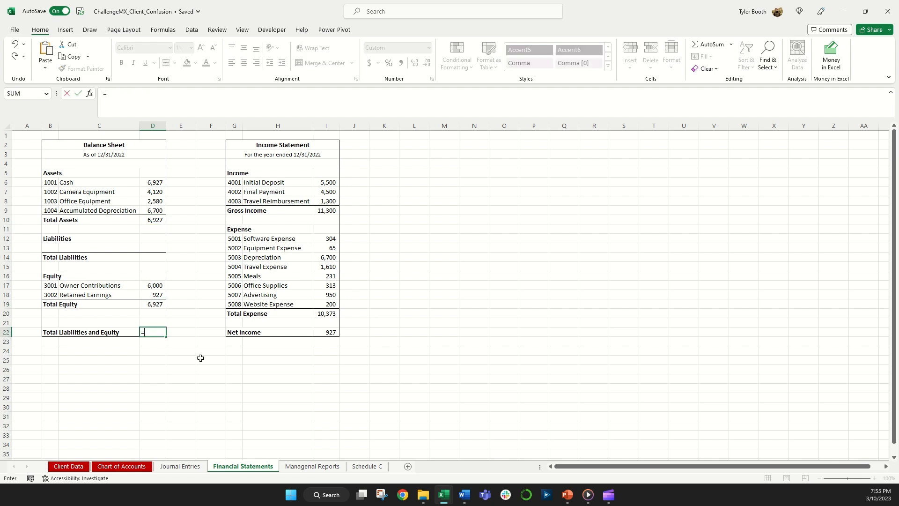
left_click(158, 258)
type("+")
left_click(157, 302)
key("Return")
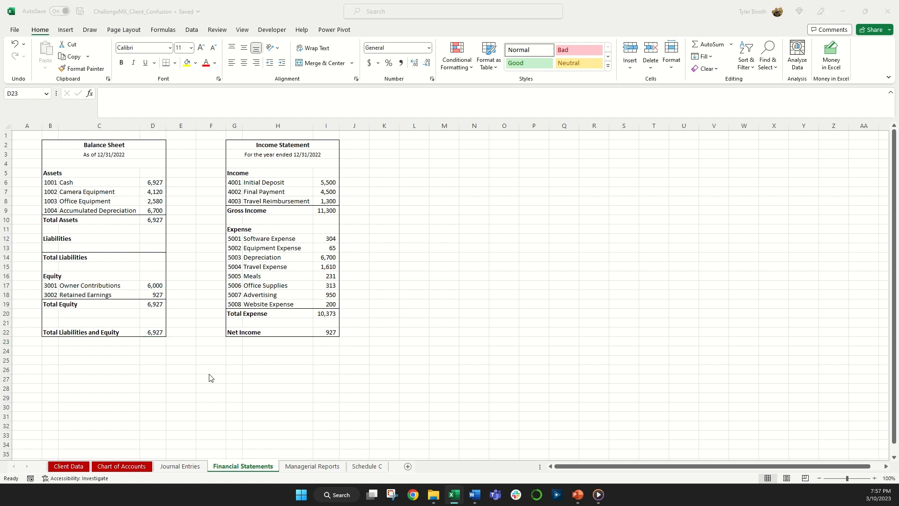
On the Managerial Reports sheet, begin a SUMIFS in B2 for Project 1's income, summing Client Data column D where column B matches A2
left_click(334, 469)
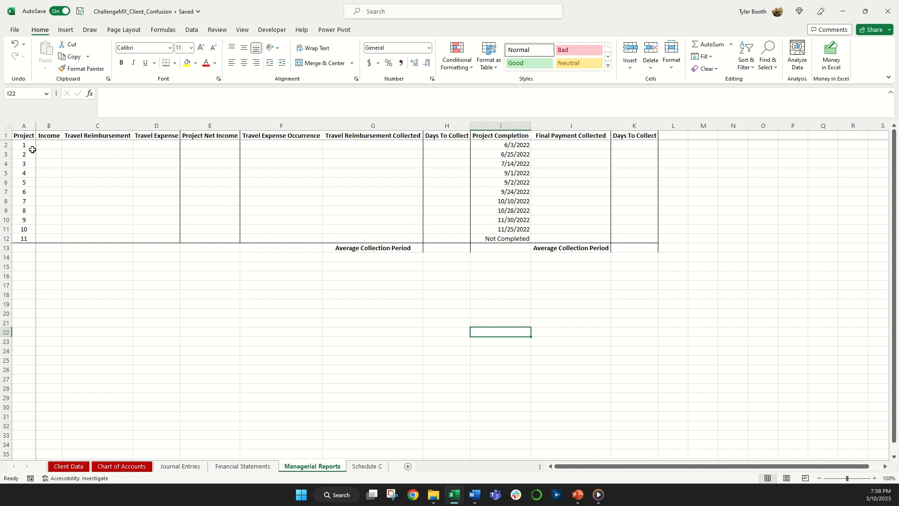
left_click(57, 146)
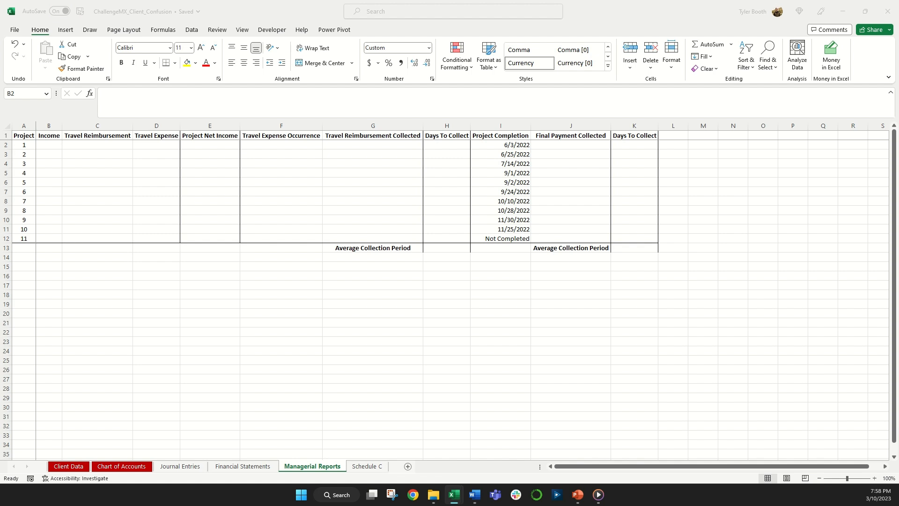
left_click(63, 150)
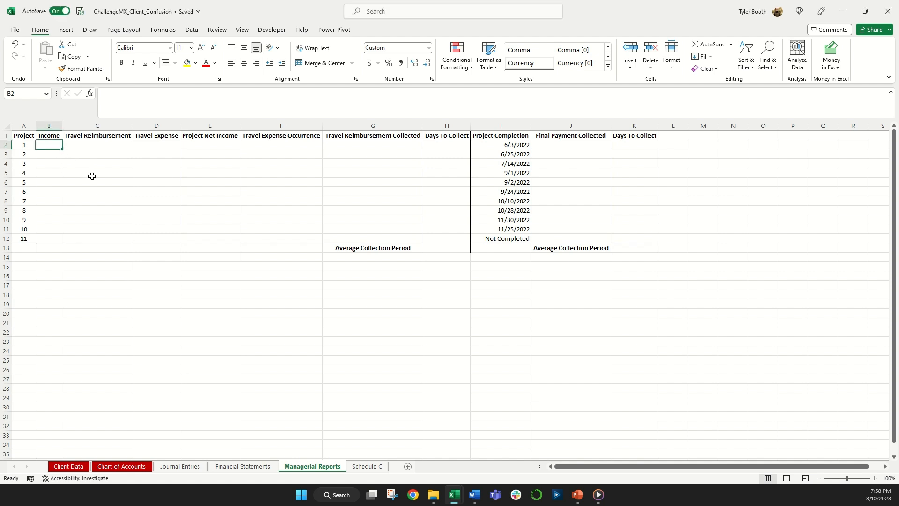
type("=sumif")
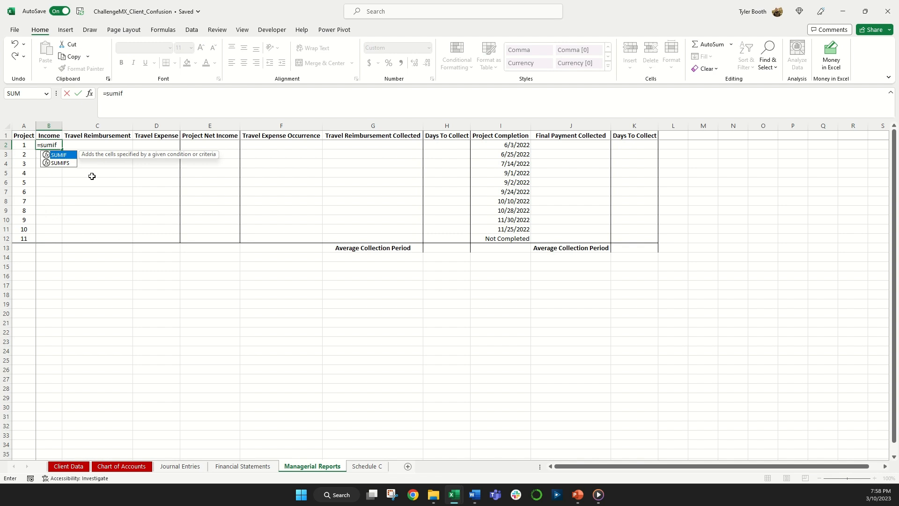
type("s")
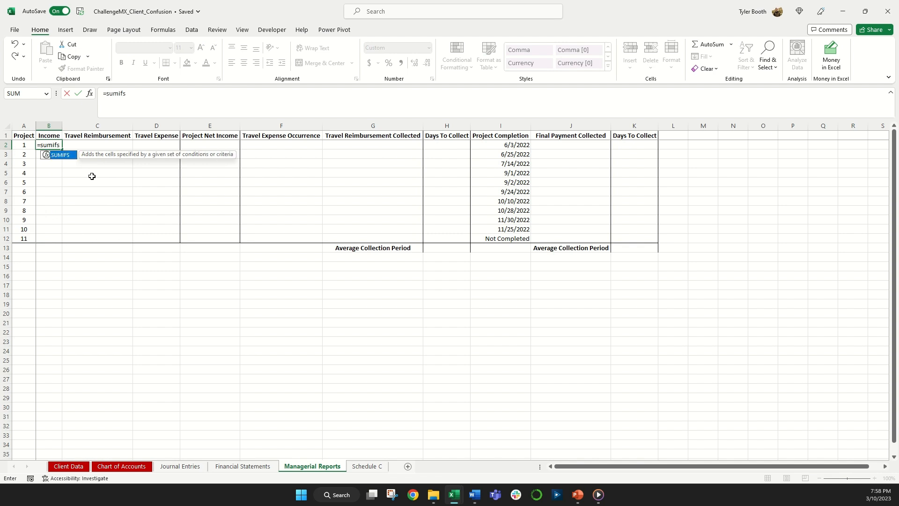
type("(")
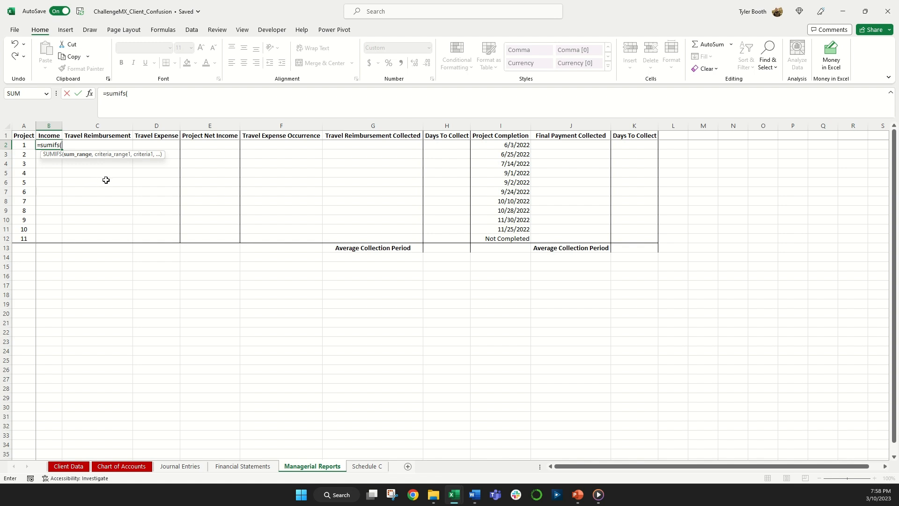
left_click(69, 465)
left_click(156, 126)
type(",")
left_click(57, 126)
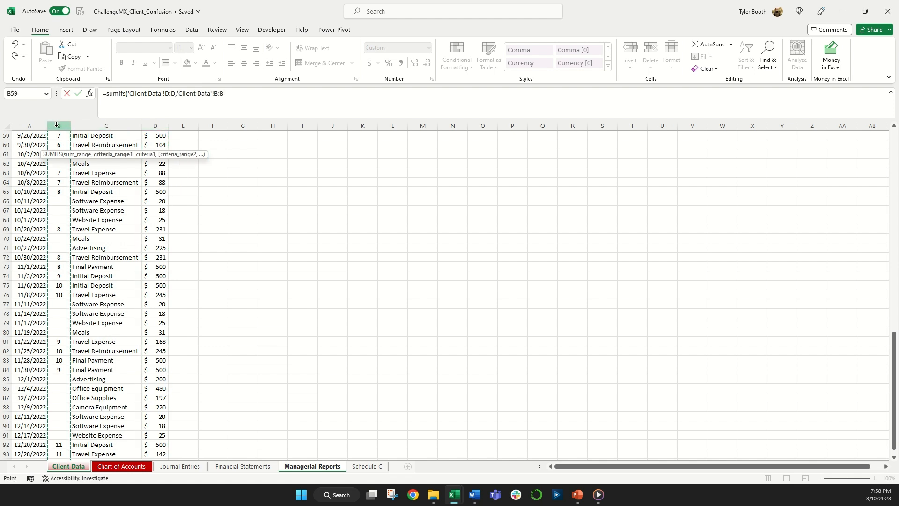
type(",")
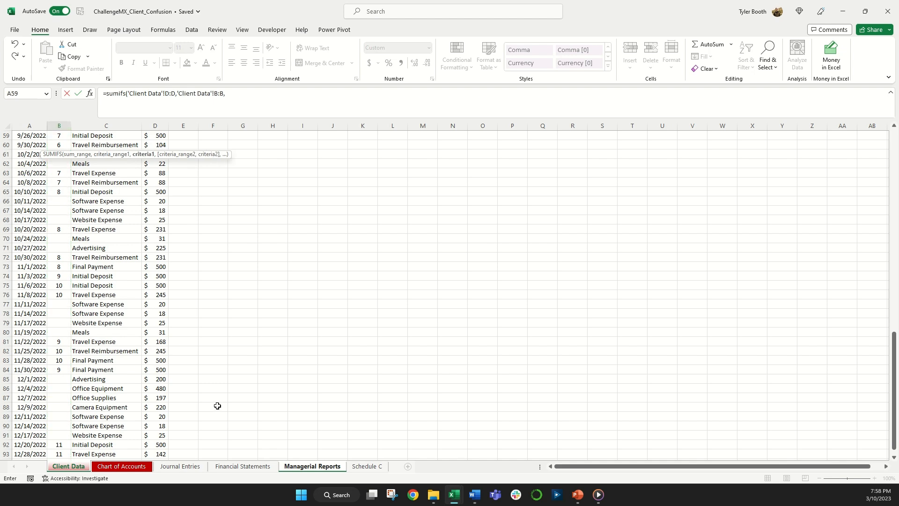
left_click(309, 466)
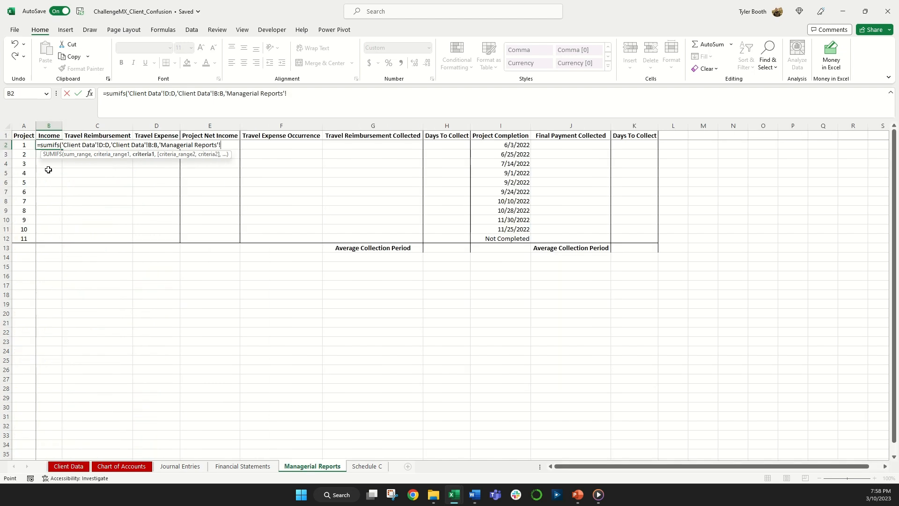
left_click(28, 146)
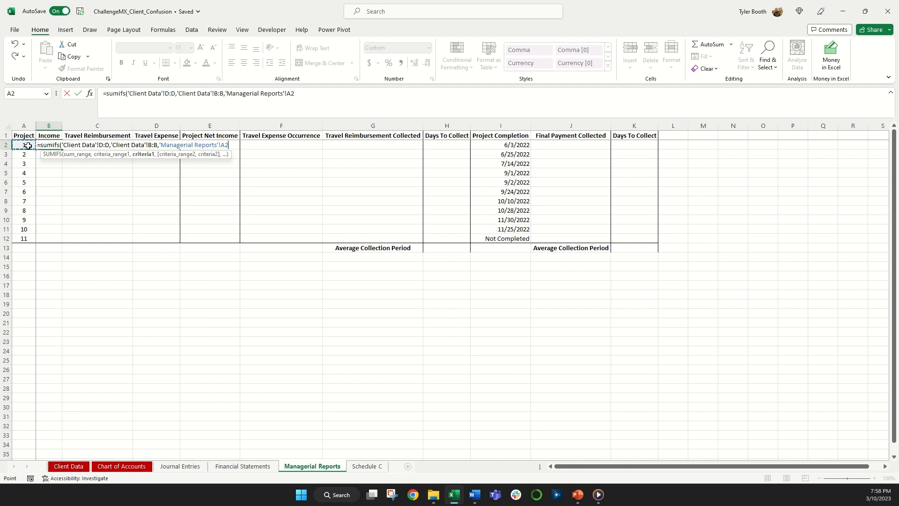
type(",")
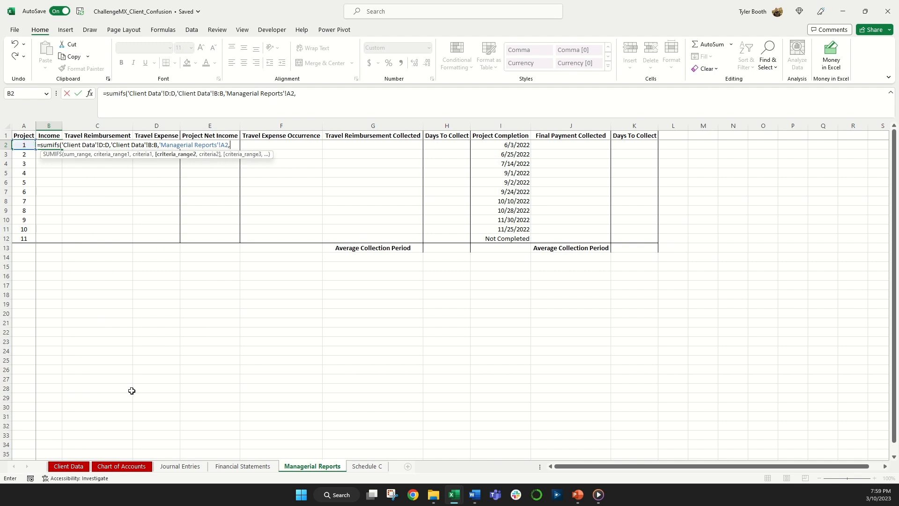
Add Client Data column C as the second criteria range of the SUMIFS formula in B2
left_click(70, 466)
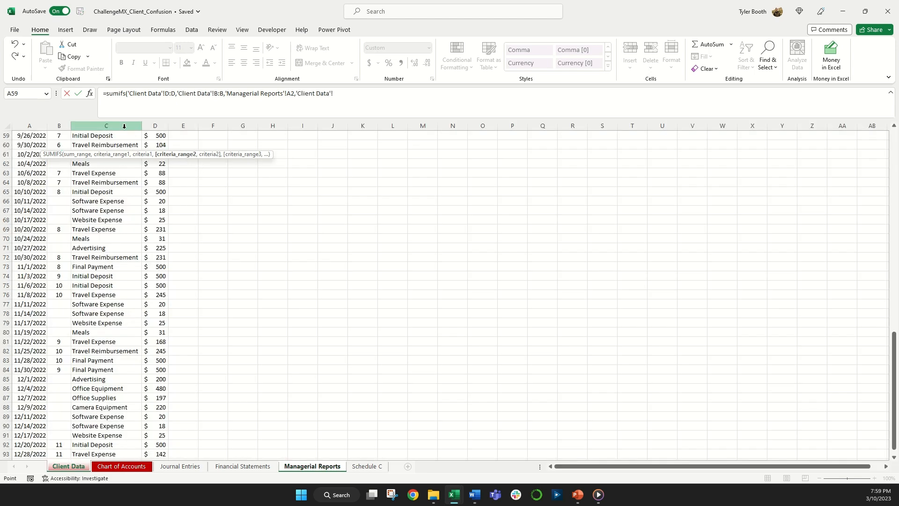
left_click(121, 125)
scroll(159, 252, "up", 19)
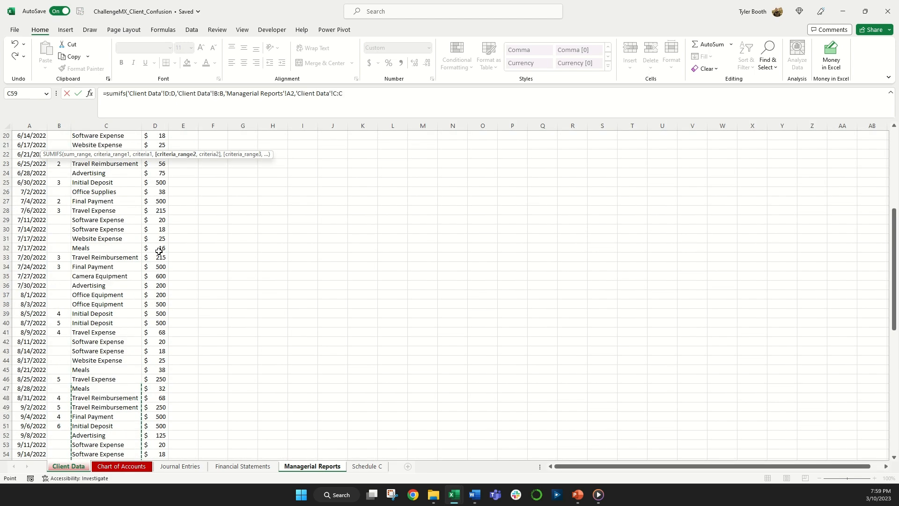
type(",")
left_click(313, 467)
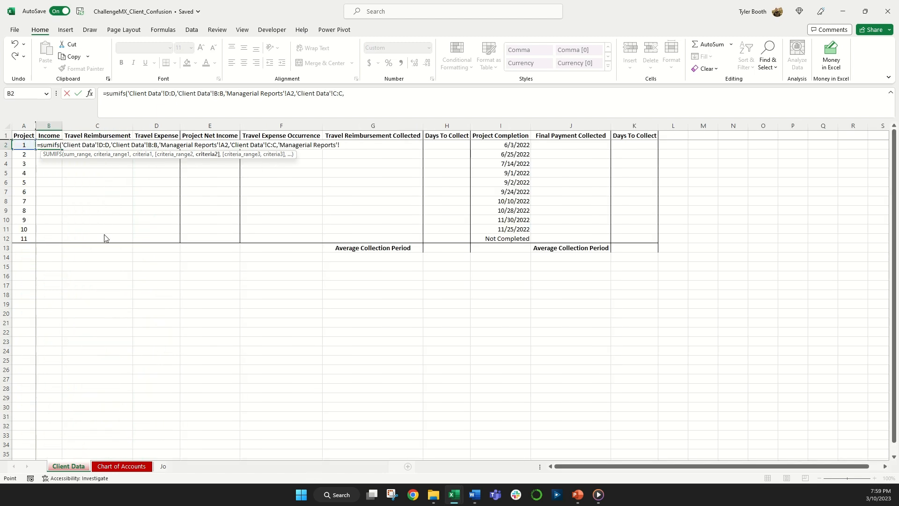
Remove the stray 'Managerial Reports'! reference from the SUMIFS formula in B2 and complete it with "Initial Deposit" as the second criterion
type("\"")
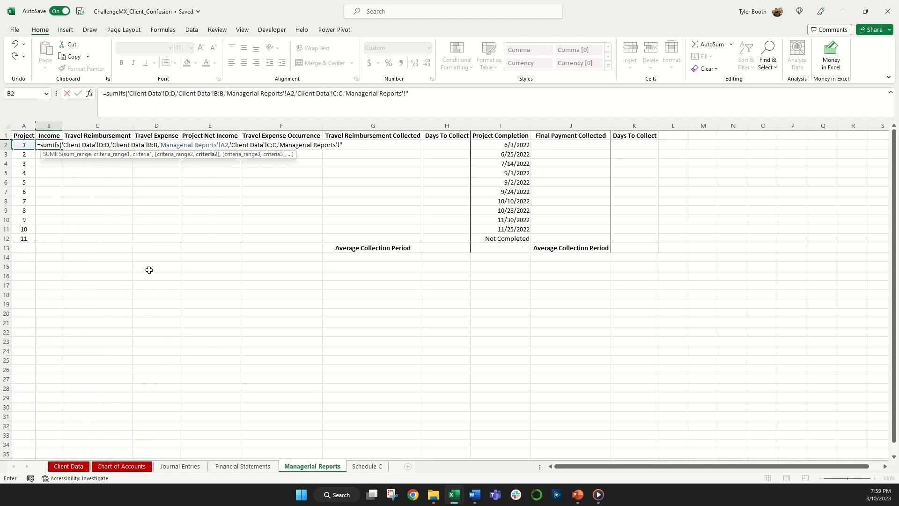
type("Initial De")
key("BackSpace")
key("BackSpace")
key("BackSpace")
key("BackSpace")
key("BackSpace")
key("BackSpace")
key("BackSpace")
key("BackSpace")
key("BackSpace")
key("BackSpace")
key("BackSpace")
key("BackSpace")
key("BackSpace")
key("BackSpace")
key("BackSpace")
key("BackSpace")
key("BackSpace")
key("BackSpace")
key("BackSpace")
key("BackSpace")
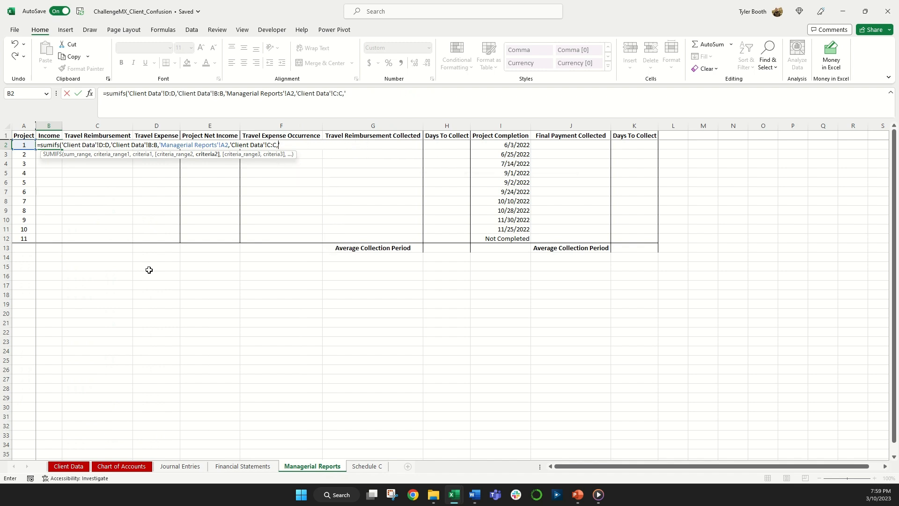
type("Initial Deposit\")")
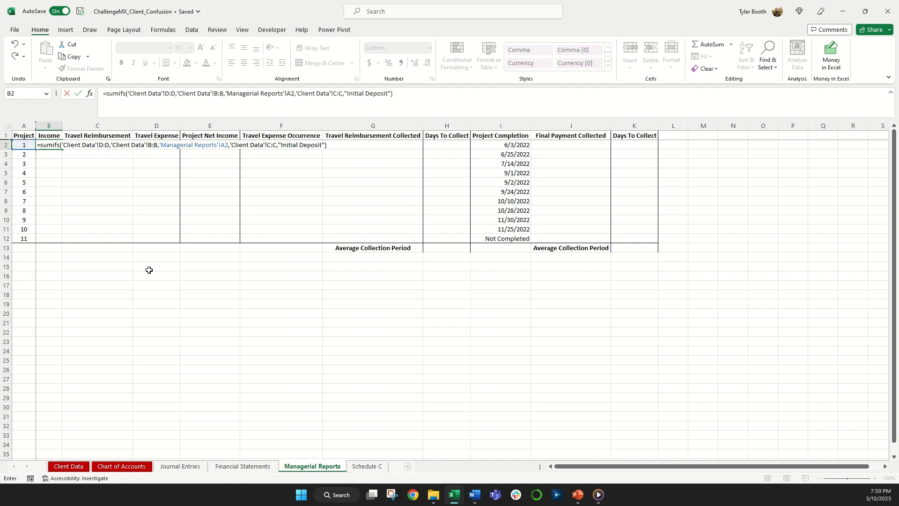
key("Return")
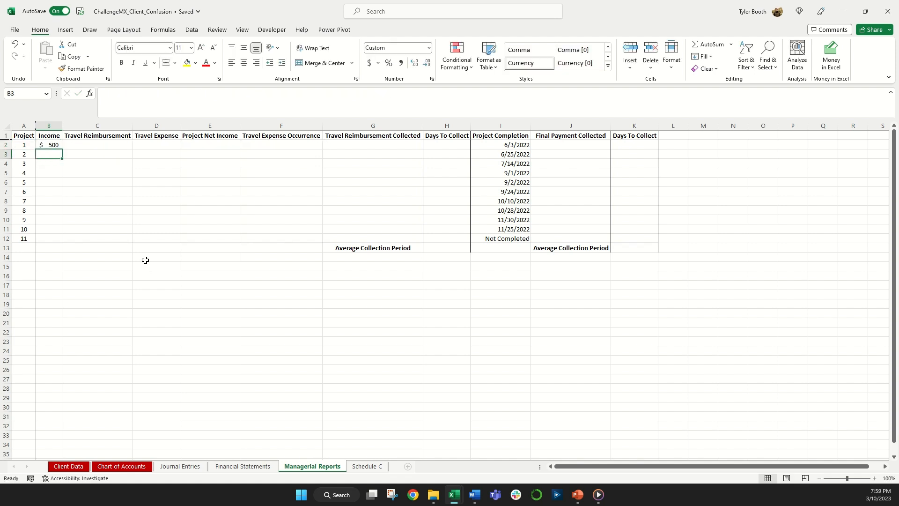
Extend the income formula in B2 by adding a copy of its own SUMIFS function with a plus sign
left_click(57, 144)
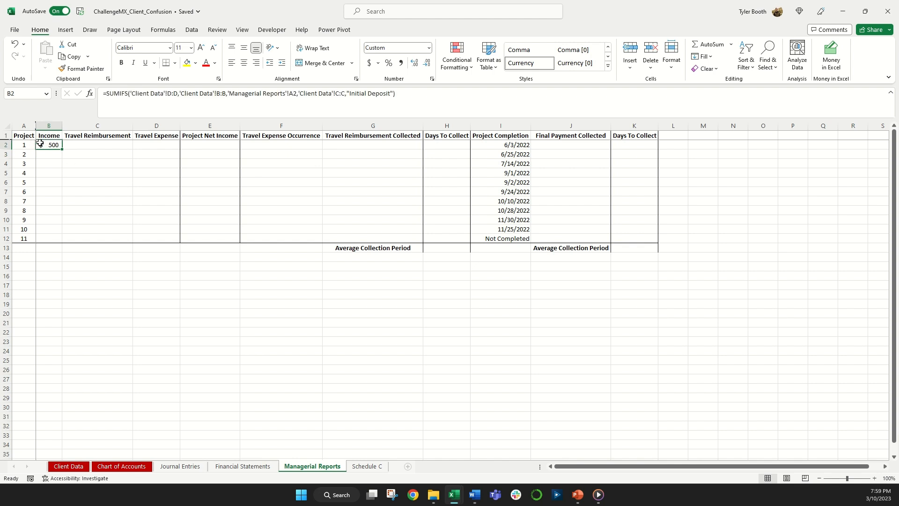
left_click(404, 97)
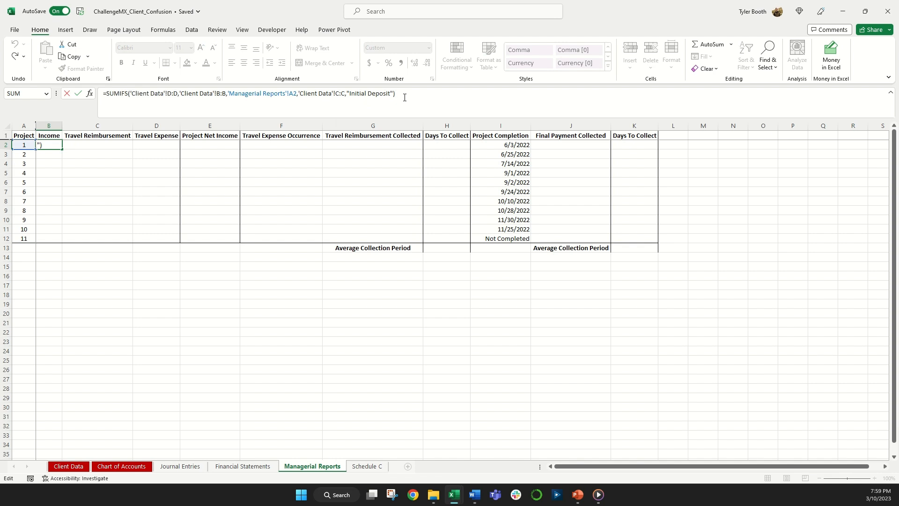
type("+")
left_click_drag(395, 97, 108, 100)
key("ctrl+c")
left_click(445, 93)
key("ctrl+v")
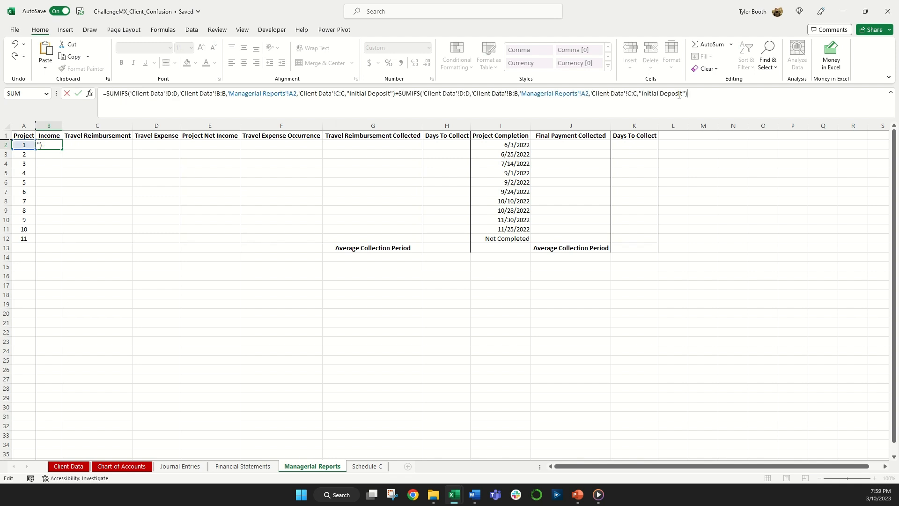
Change the second criterion of the added SUMIFS in B2 to "Final Payment" and enter the formula
left_click_drag(682, 93, 642, 93)
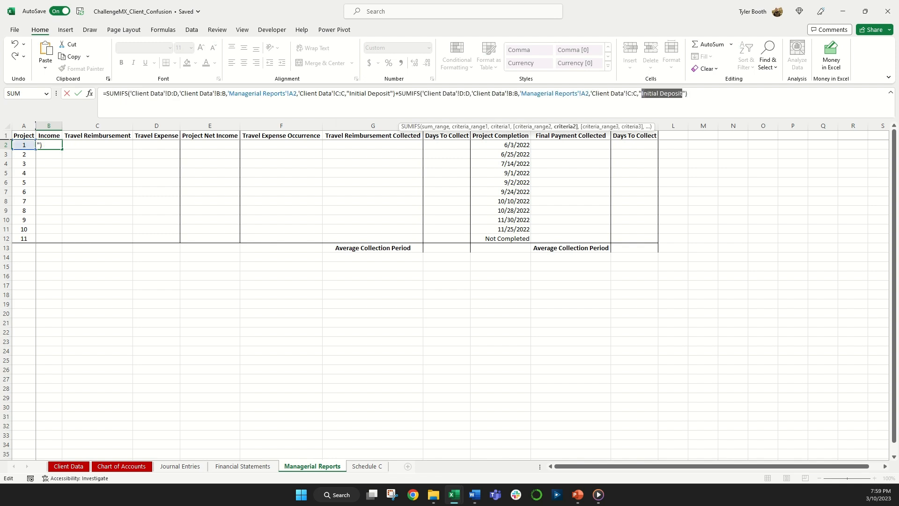
type("Fina")
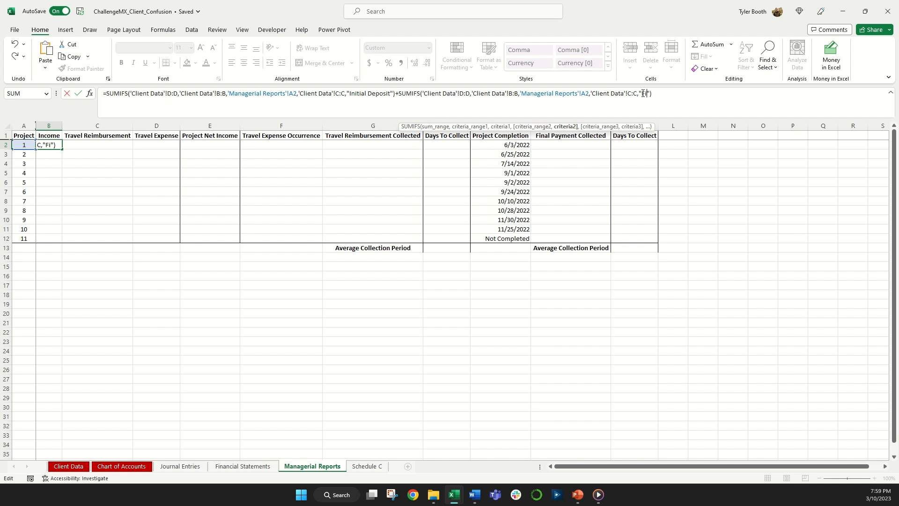
type("l Paym")
type("ent")
key("Return")
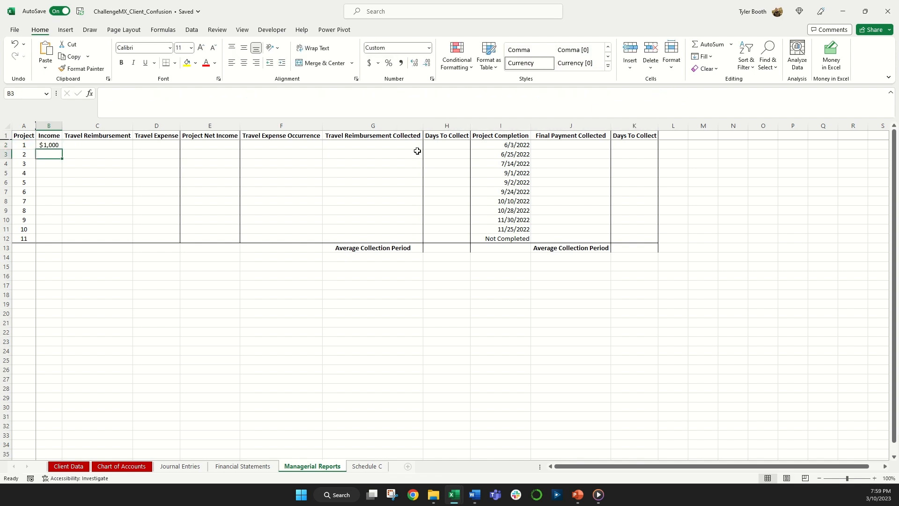
Fill the income formula from B2 down to B12 and check the income of Projects 11 and 7
left_click(54, 146)
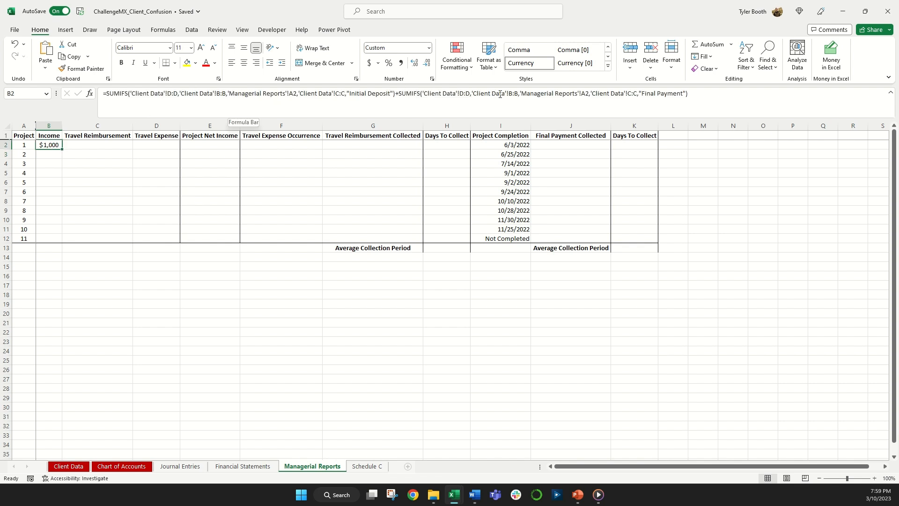
left_click_drag(62, 148, 64, 239)
left_click(111, 294)
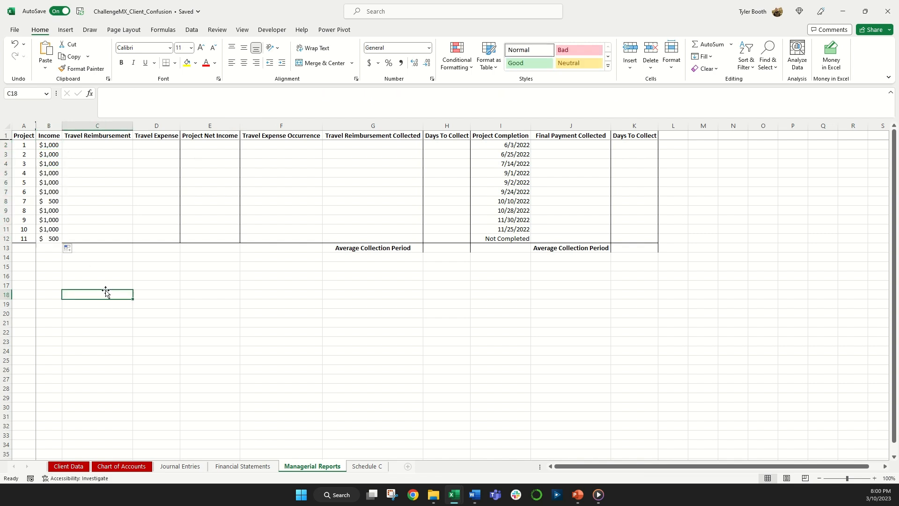
left_click(54, 238)
left_click(155, 322)
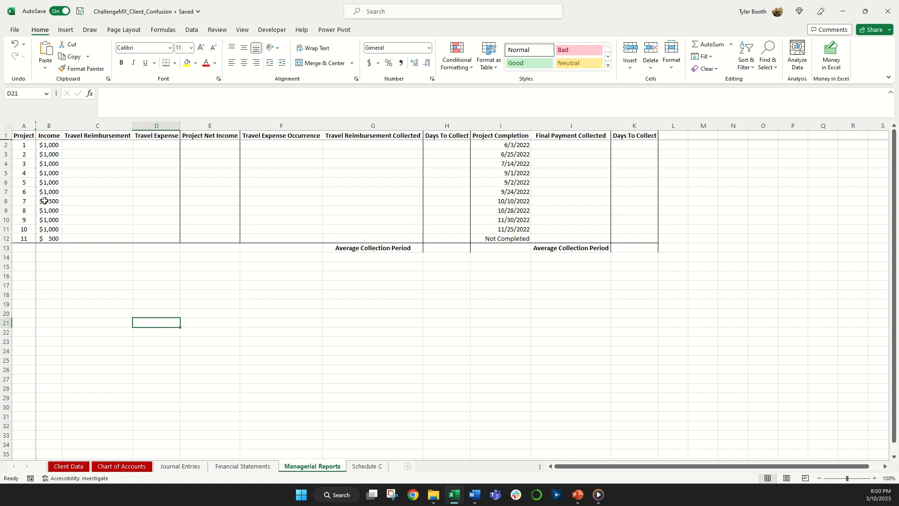
left_click_drag(32, 202, 42, 202)
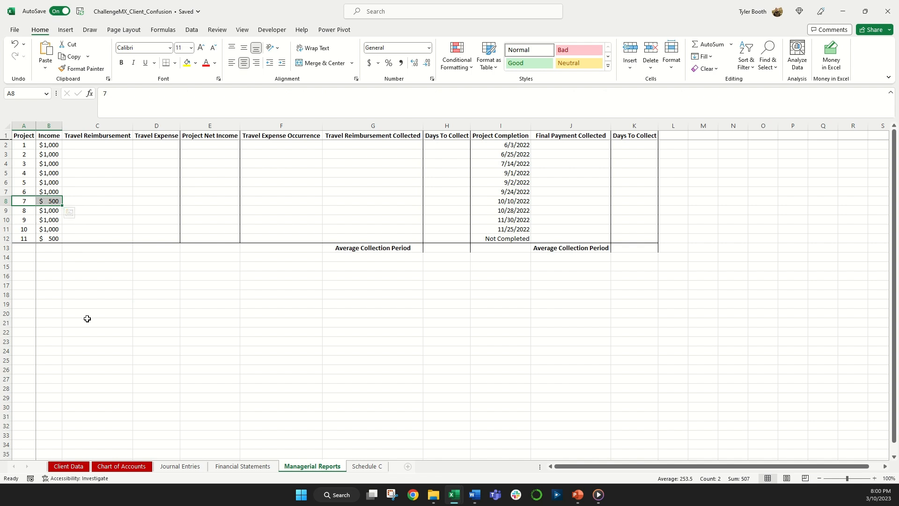
left_click(49, 203)
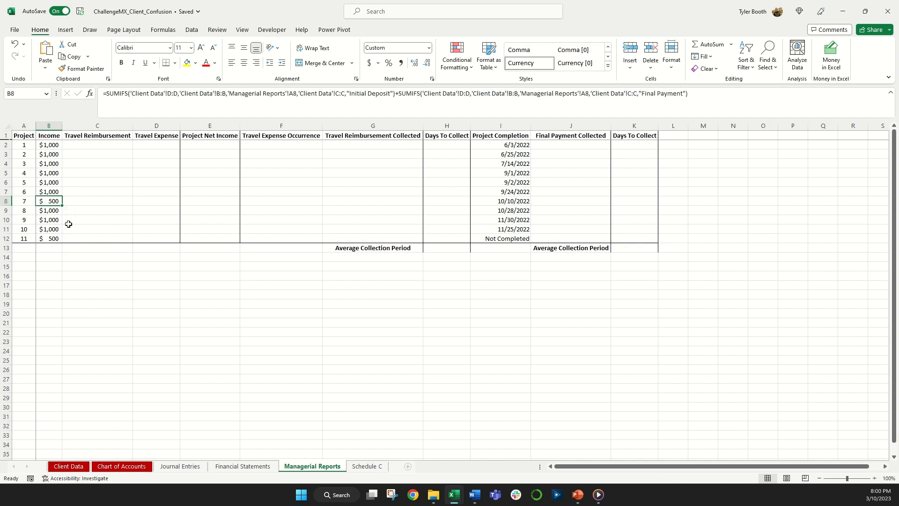
left_click(111, 283)
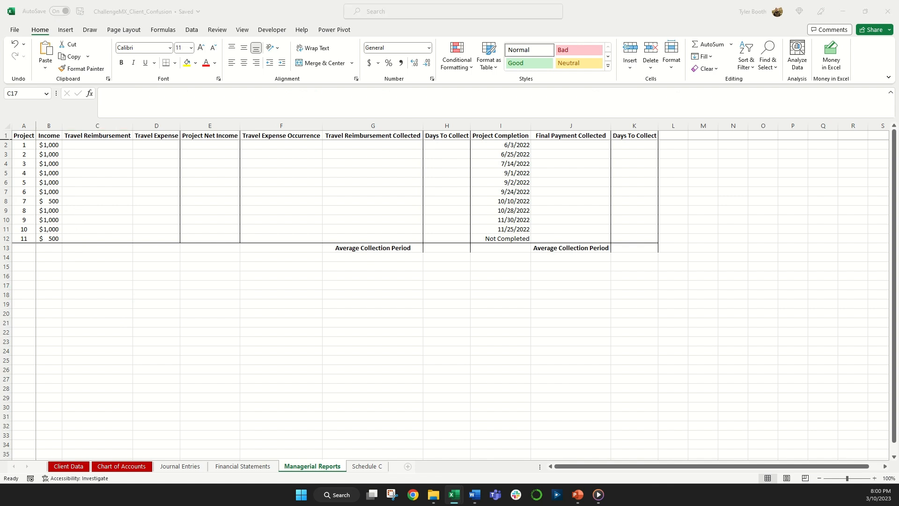
Check the Travel Reimbursement category on Client Data and Chart of Accounts, and begin a SUMIFS in Managerial Reports C2 for Project 1
left_click(95, 144)
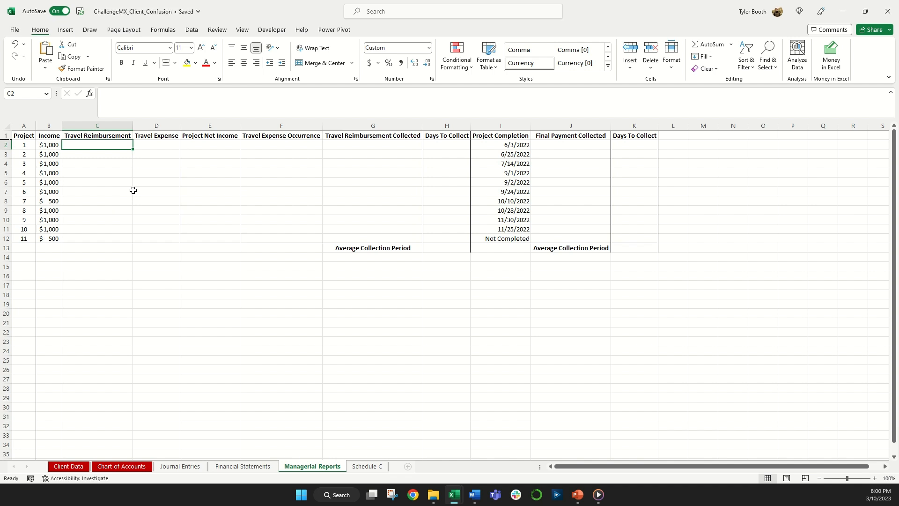
left_click(75, 466)
left_click(104, 186)
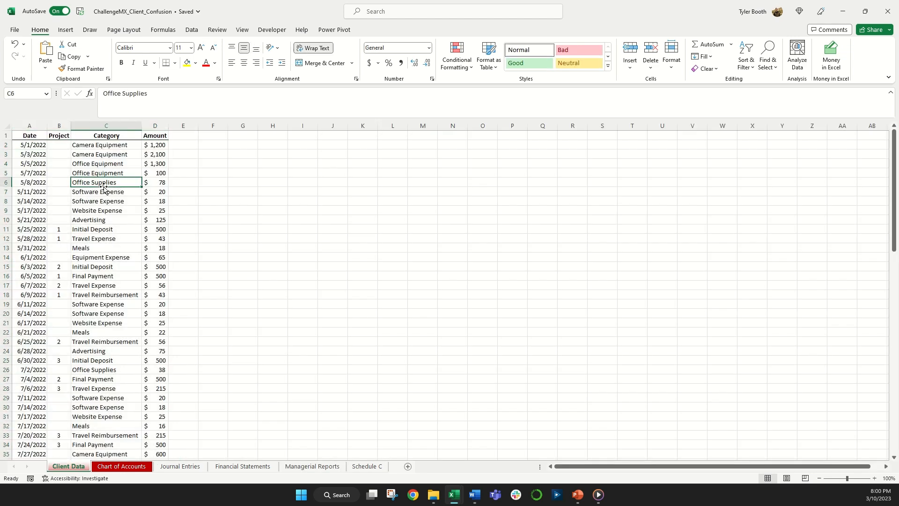
left_click(101, 294)
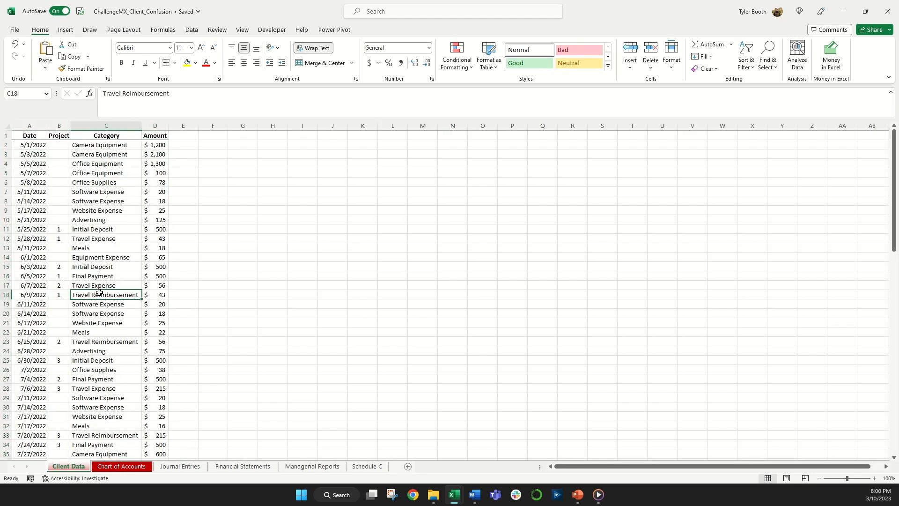
left_click(62, 295)
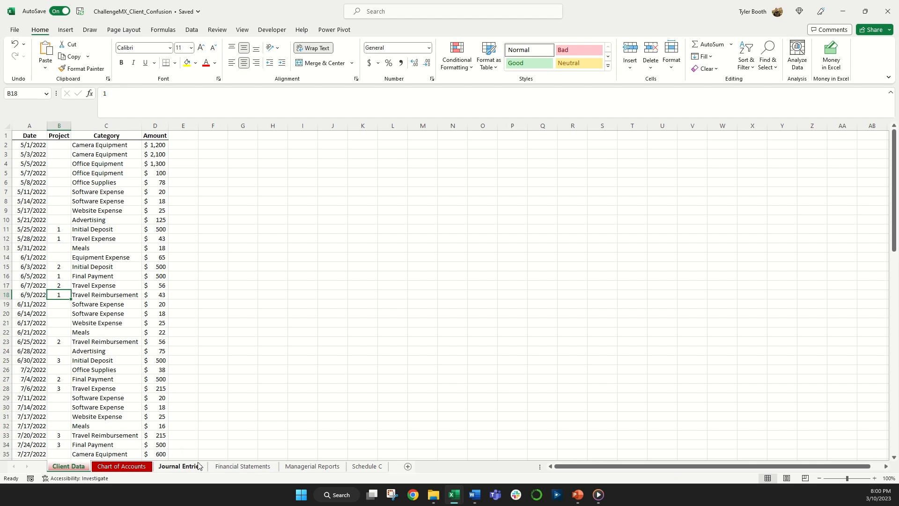
left_click(135, 467)
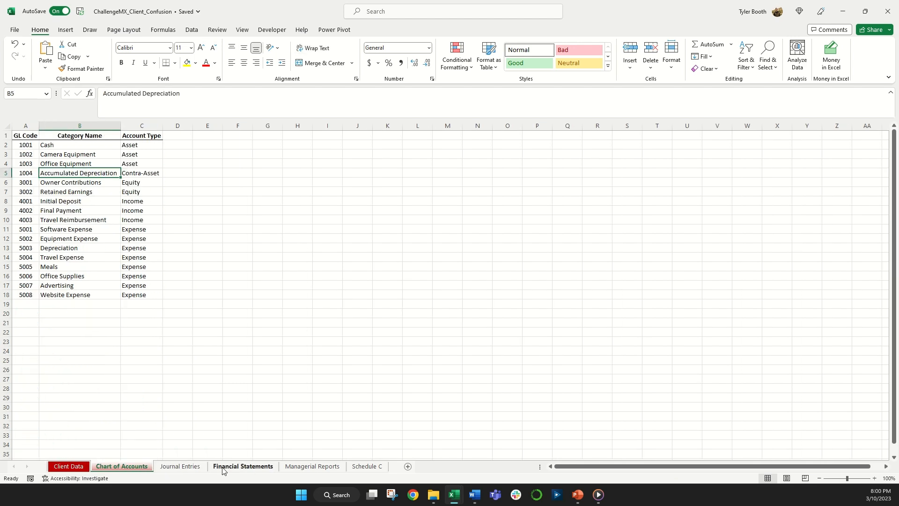
left_click(311, 466)
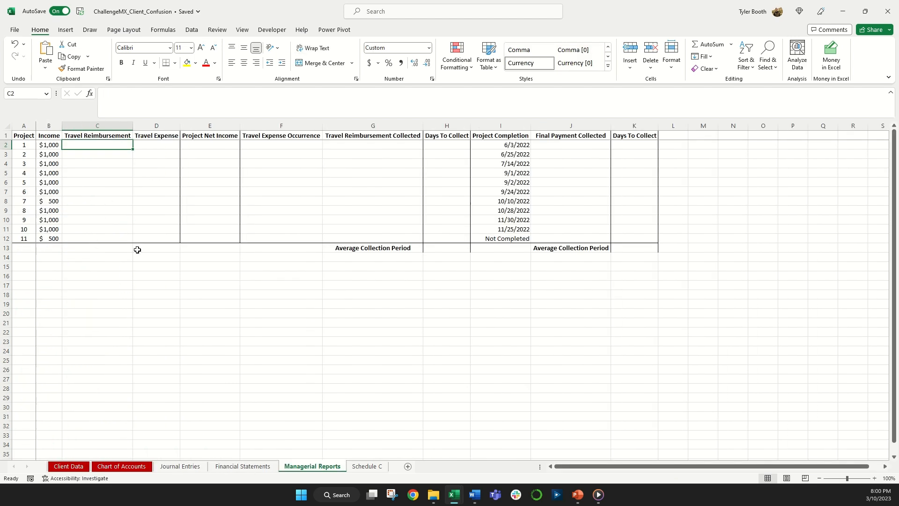
type("=sumifs(")
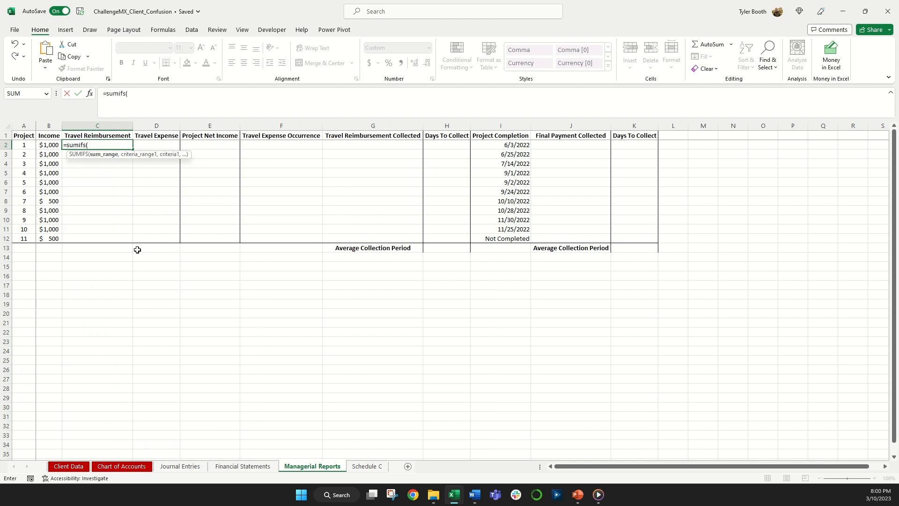
In C2's SUMIFS formula, sum Client Data column D and match Client Data column C against the Travel Reimbursement header in C1
left_click(69, 466)
left_click(164, 126)
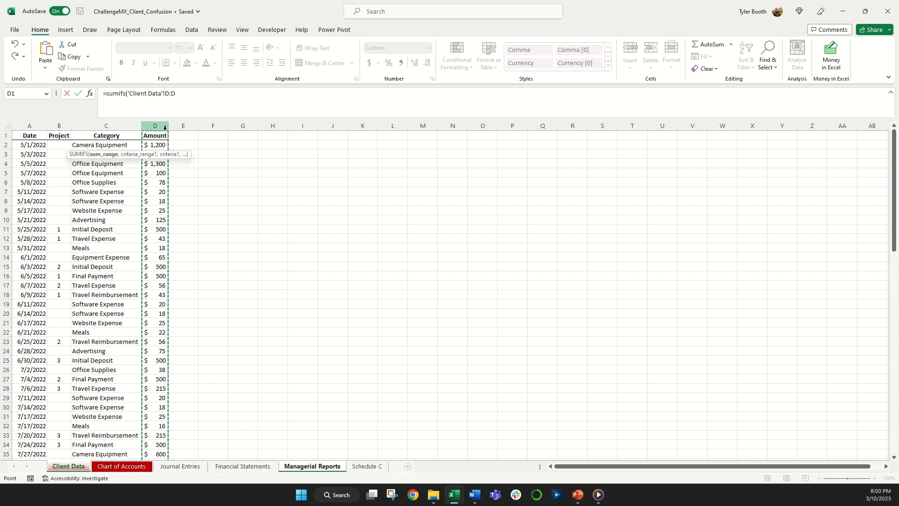
type(",")
left_click(110, 128)
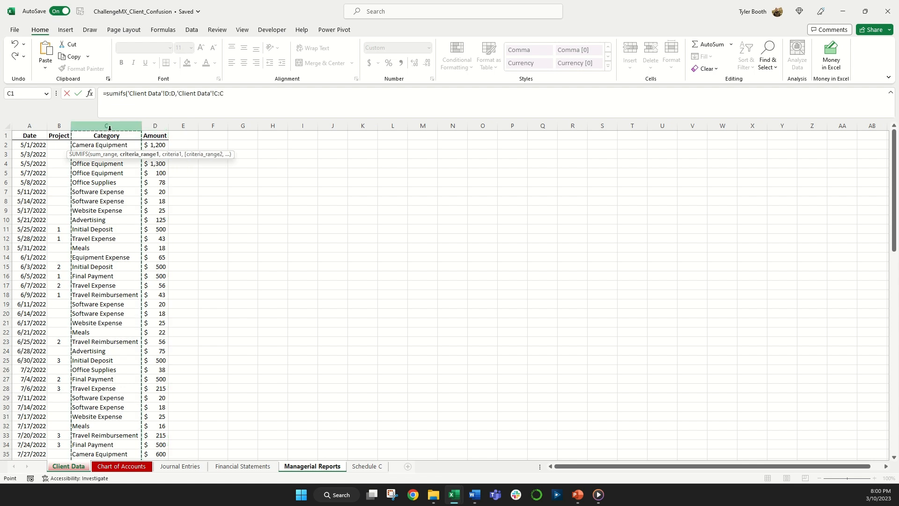
type(",")
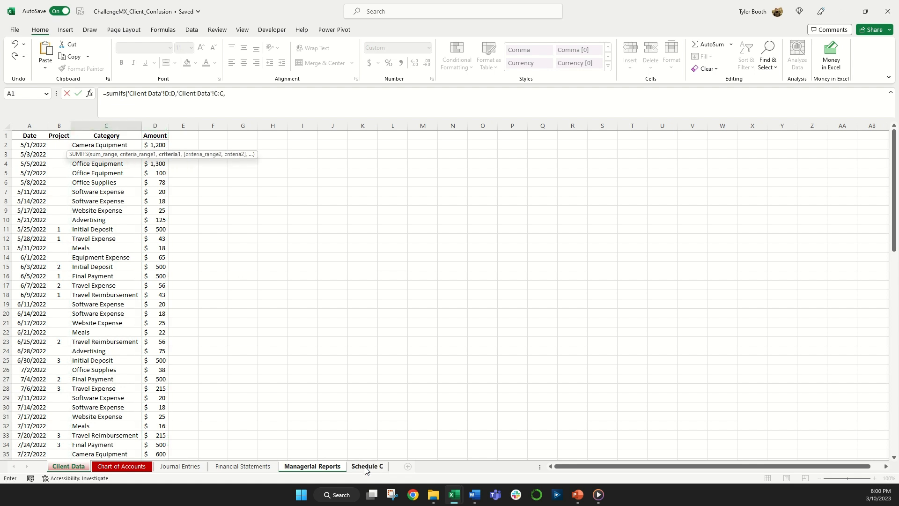
left_click(312, 465)
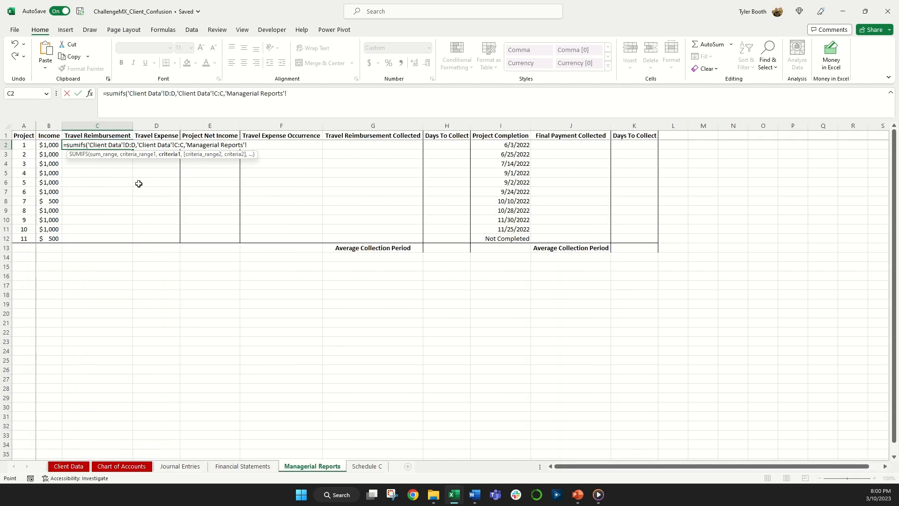
left_click(99, 134)
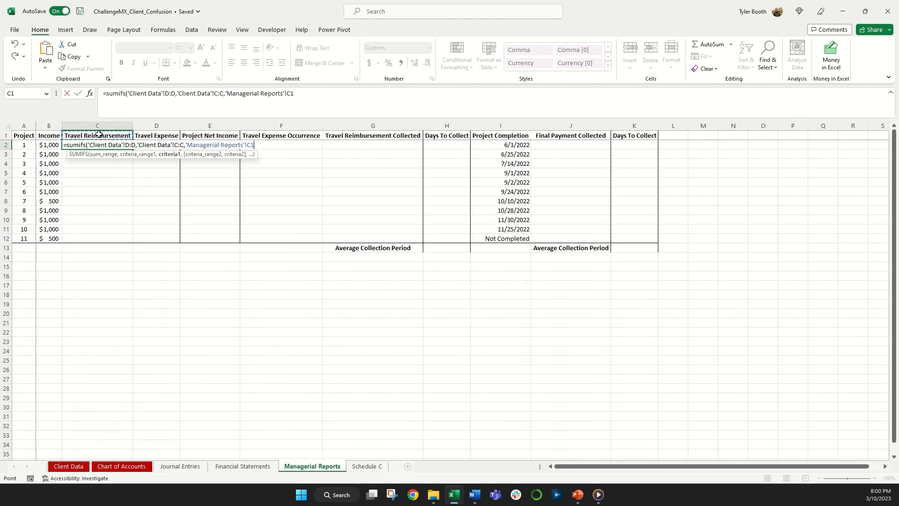
type(",")
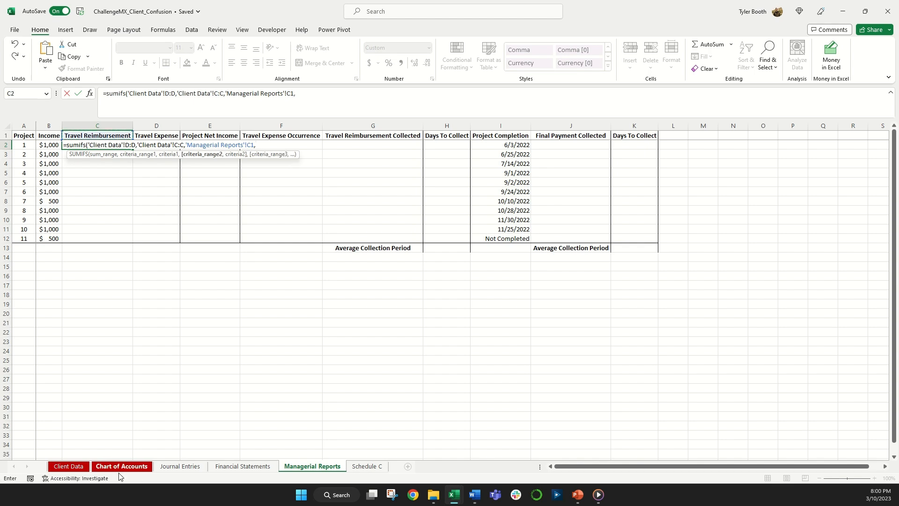
Add a second criterion matching Client Data column B against project number A2, and complete the Travel Reimbursement formula
left_click(78, 469)
left_click(59, 126)
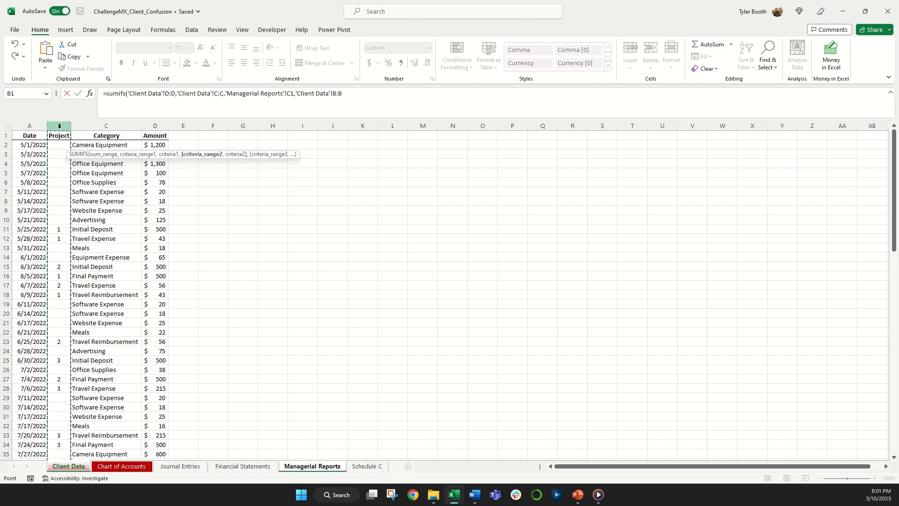
type(",")
left_click(305, 466)
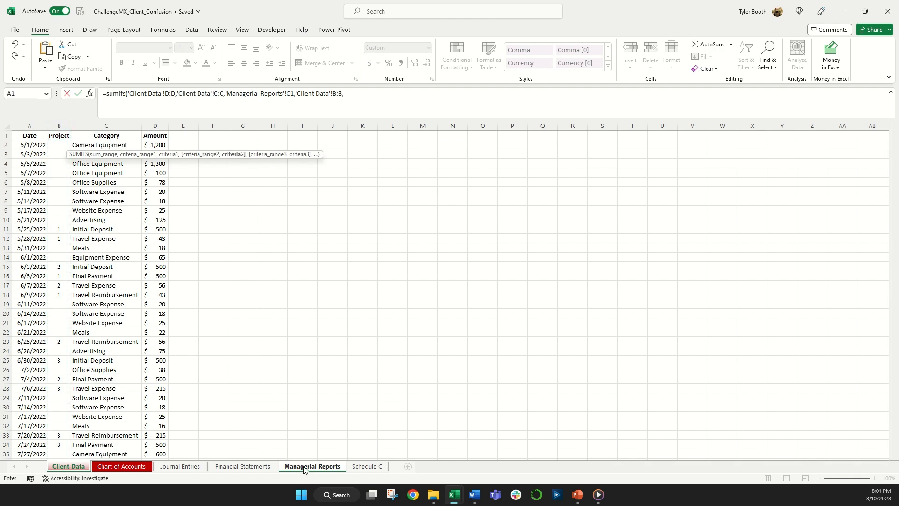
left_click(29, 146)
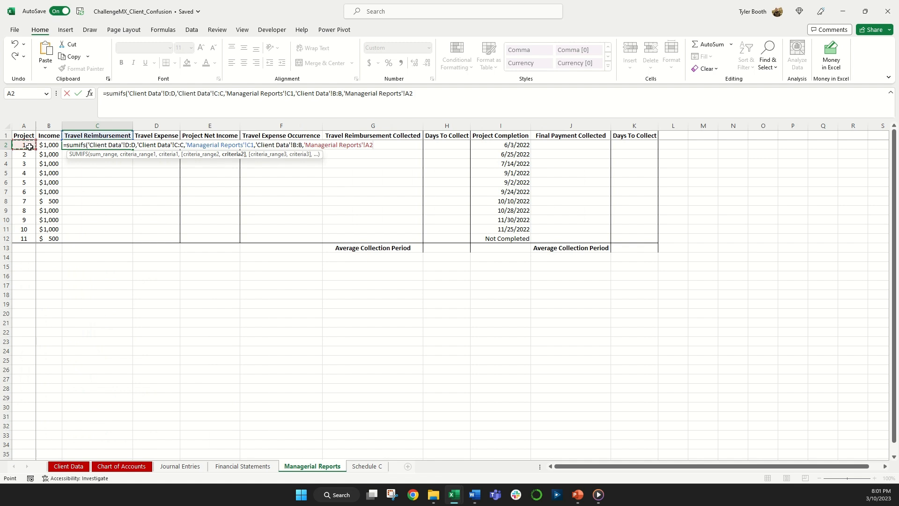
type(")")
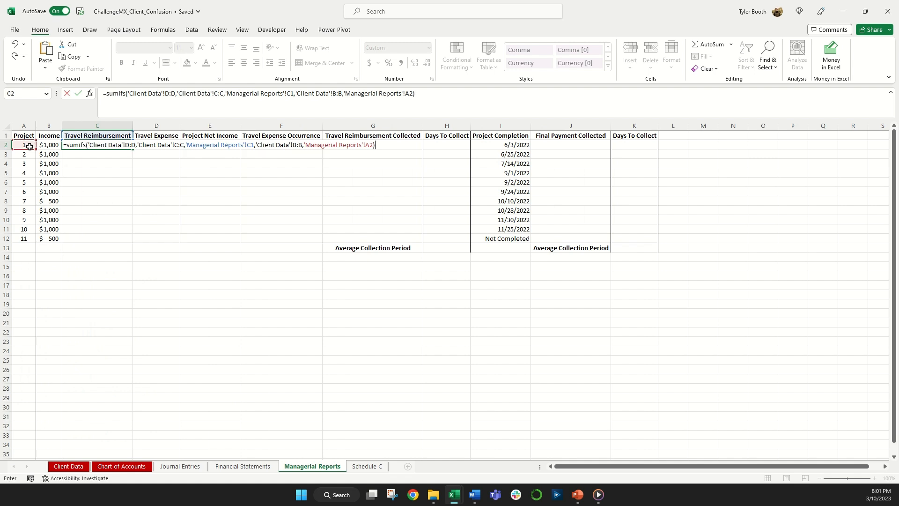
key("Return")
Fill the Travel Reimbursement formula from C2 down to C12
left_click(121, 145)
left_click_drag(133, 149, 138, 242)
left_click(124, 238)
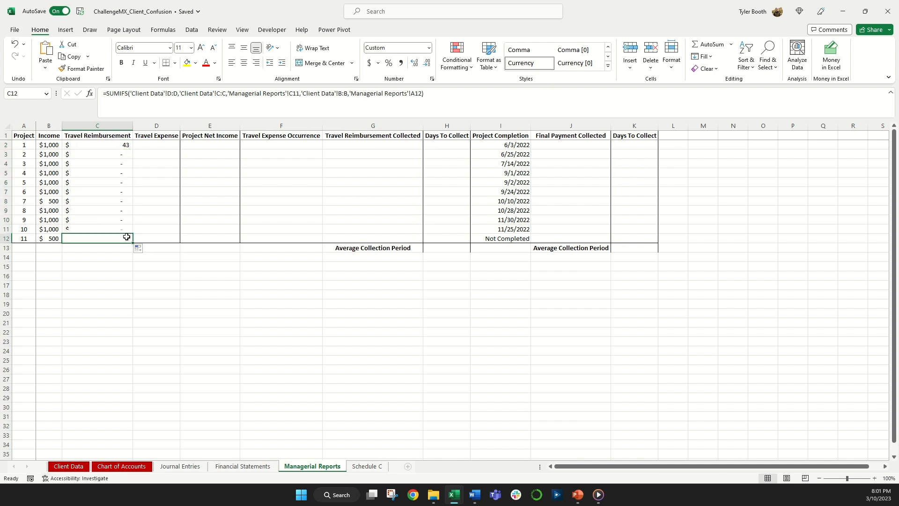
Make the header reference in C2's formula absolute as $C$1 and refill the Travel Reimbursement column down to C12
left_click(113, 145)
left_click(106, 138)
left_click(107, 143)
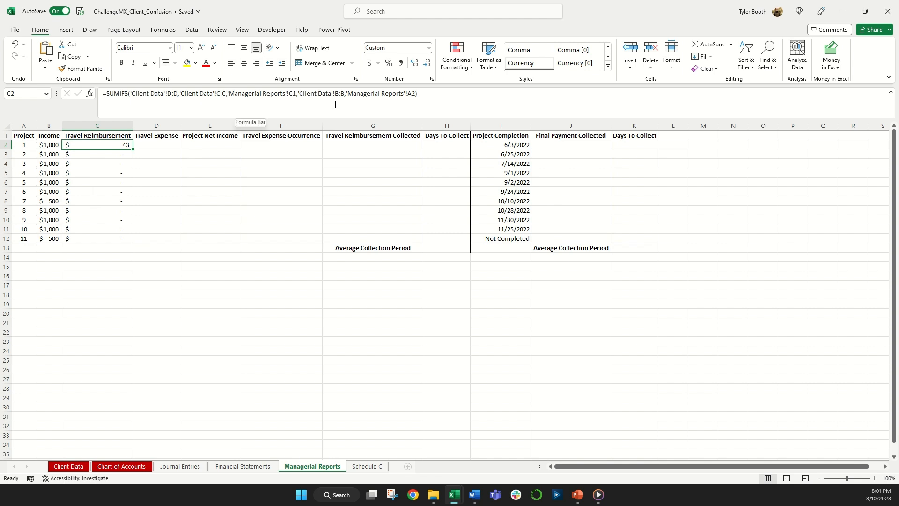
left_click(213, 93)
left_click(292, 94)
key("F4")
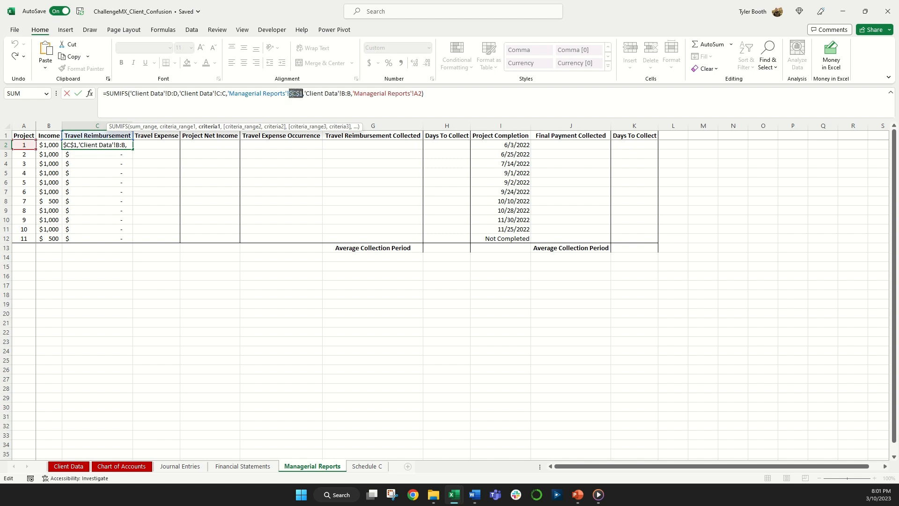
key("ctrl+Return")
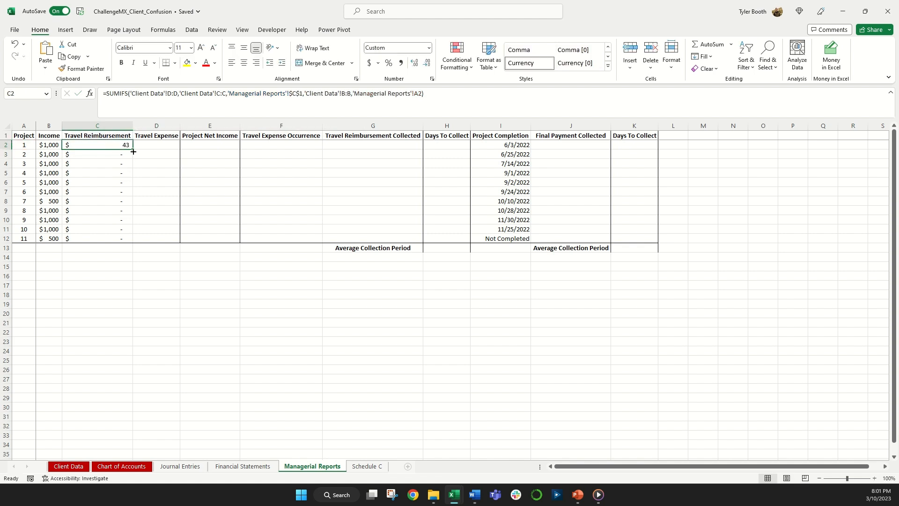
double_click(134, 149)
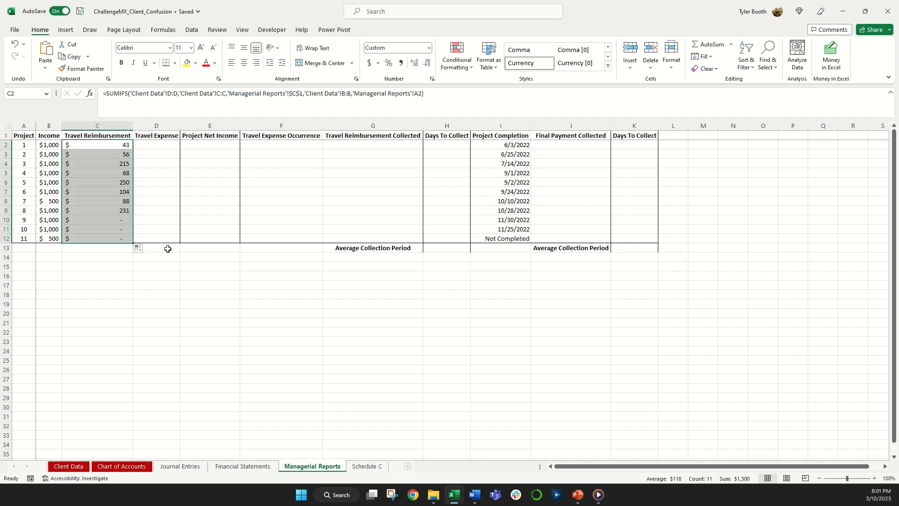
Check project 4's travel reimbursement against its transaction on the Client Data sheet, and return to Managerial Reports
left_click(183, 286)
left_click(33, 173)
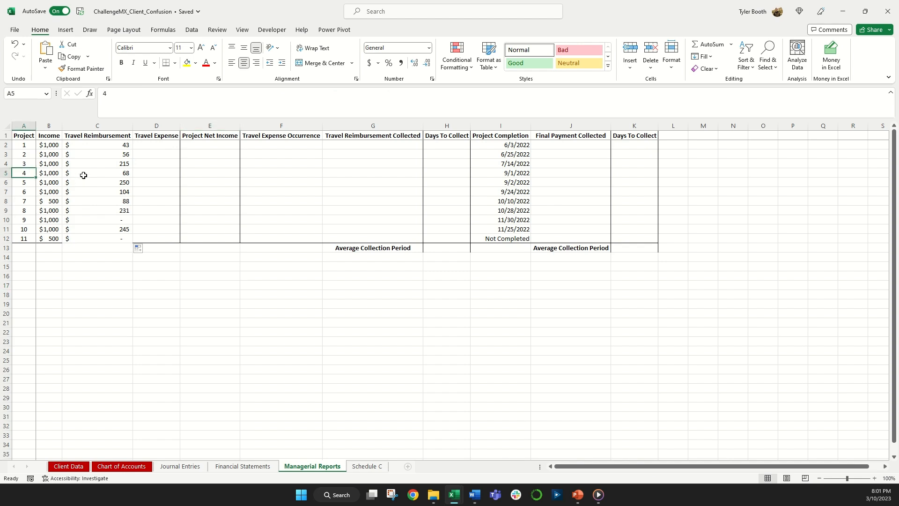
left_click(83, 174)
left_click(68, 466)
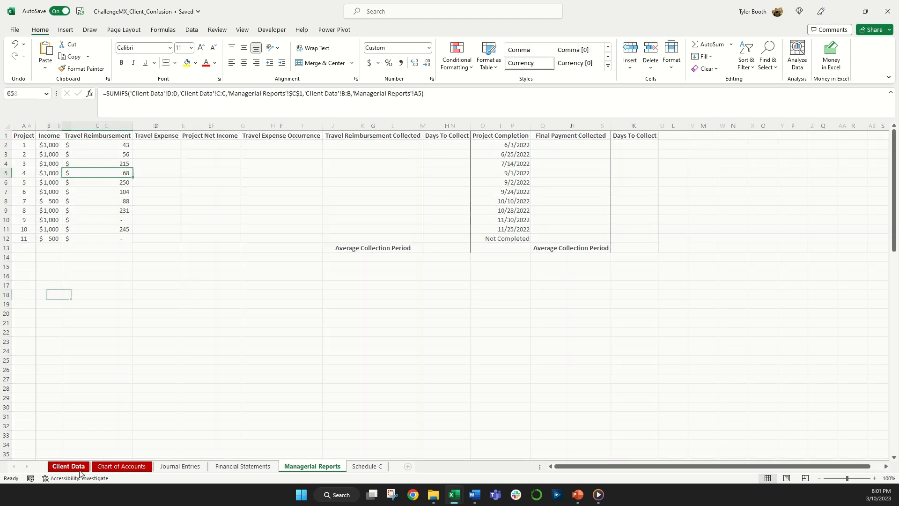
scroll(116, 350, "down", 9)
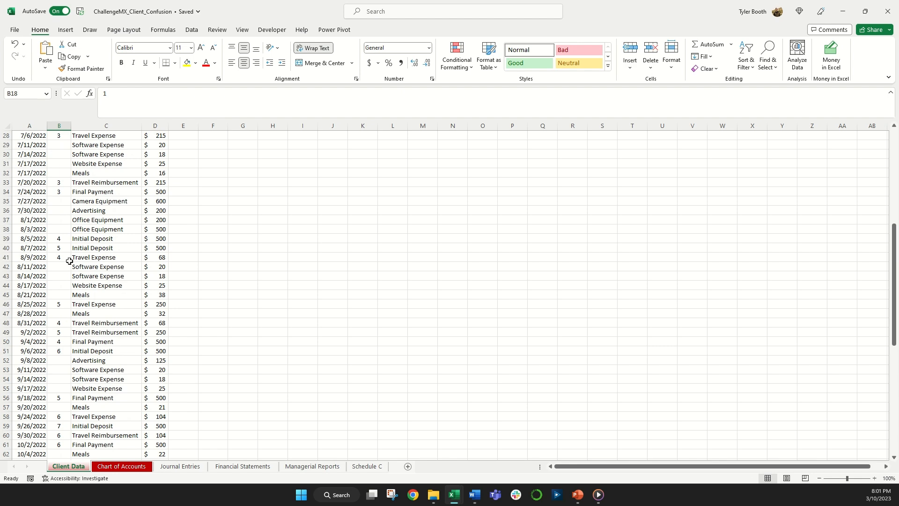
left_click(83, 324)
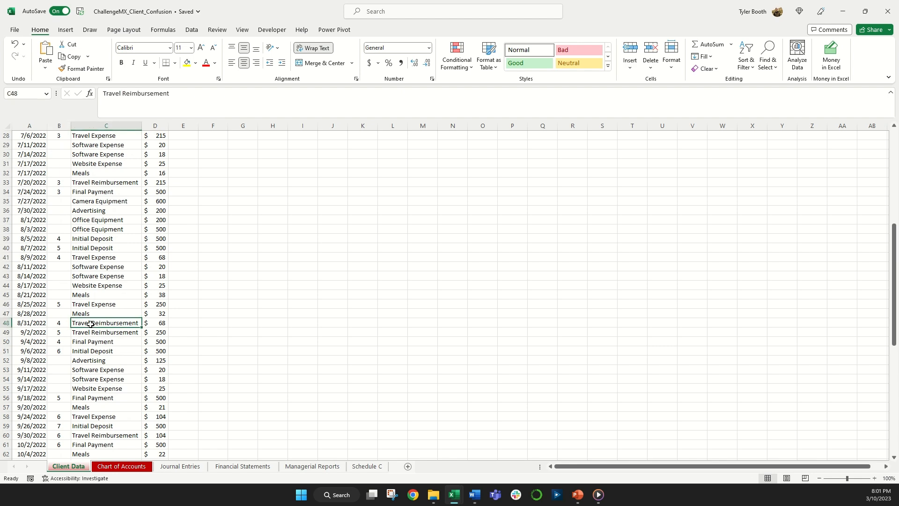
left_click(164, 323)
left_click(243, 465)
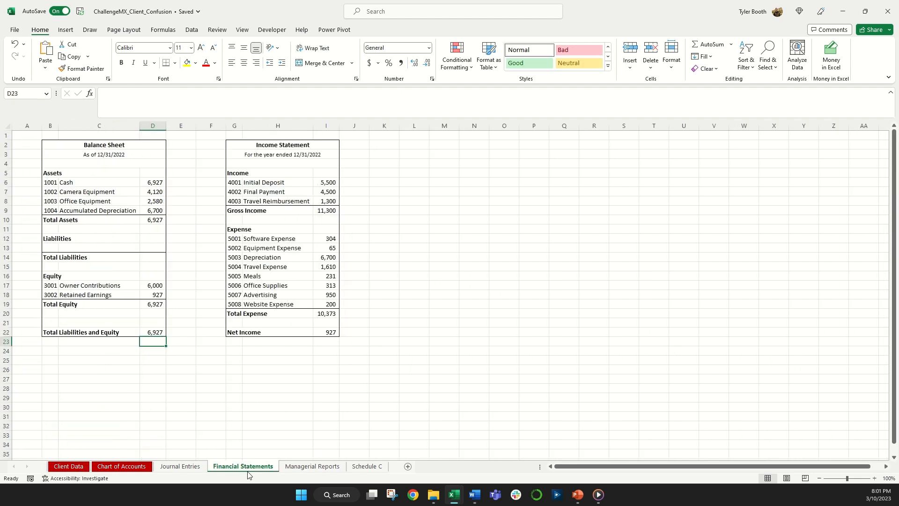
left_click(312, 466)
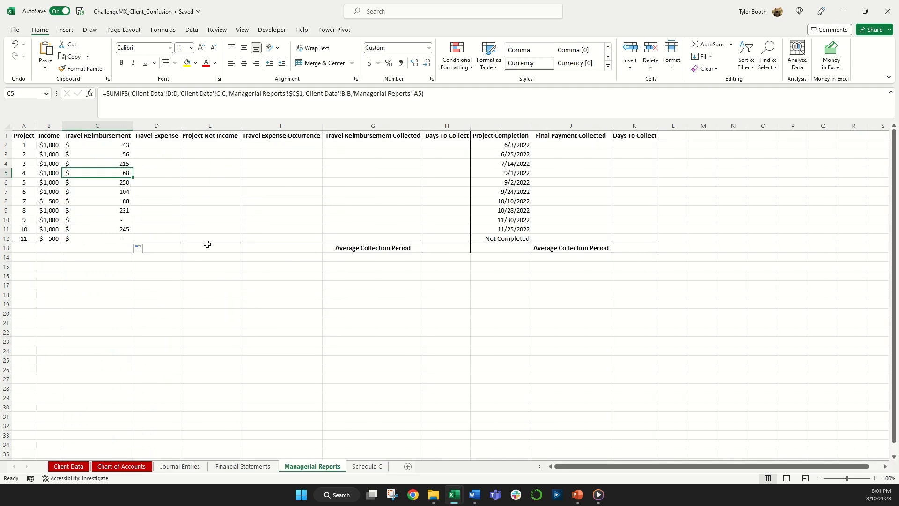
Copy the SUMIFS formula text from C2 unchanged into the first Travel Expense cell, D2
left_click(157, 153)
left_click(127, 145)
left_click(151, 99)
triple_click(151, 99)
key("ctrl+c")
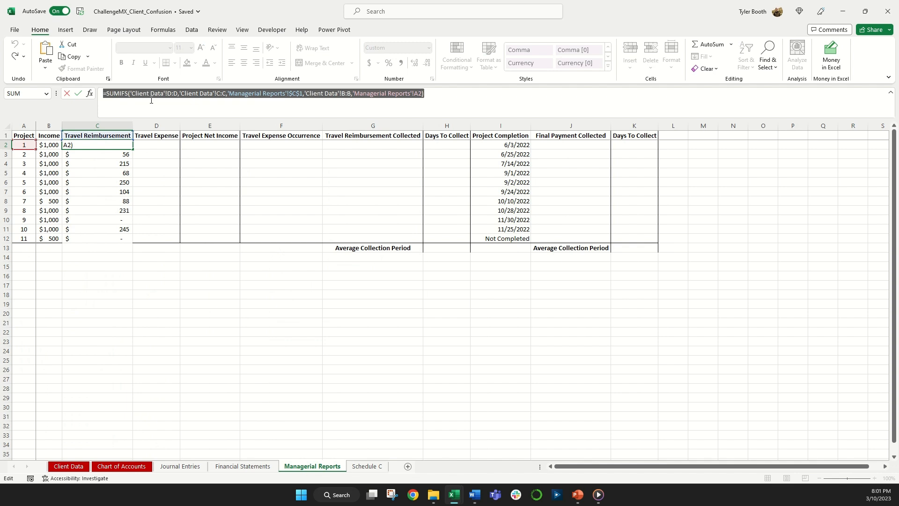
key("Escape")
left_click(158, 144)
left_click(158, 104)
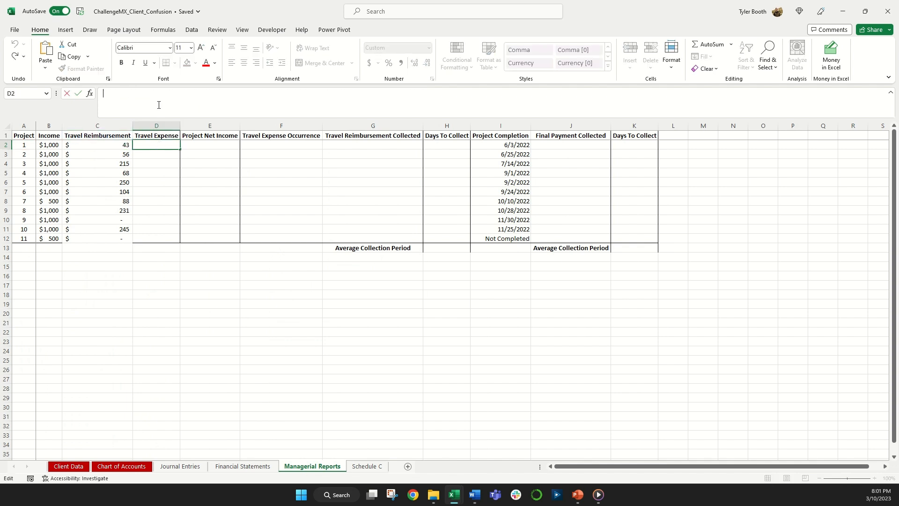
key("ctrl+v")
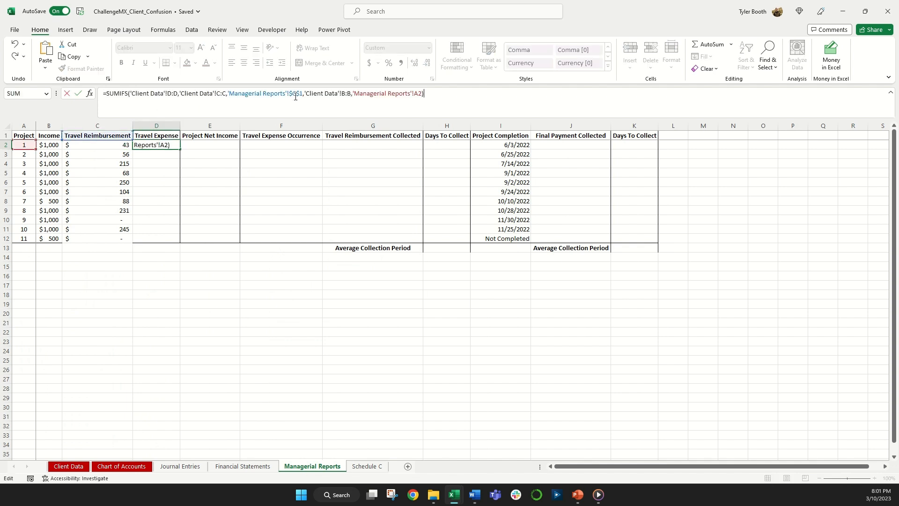
Change the category criterion in D2's formula to the Travel Expense header, $D$1
left_click(298, 93)
key("BackSpace")
type("D")
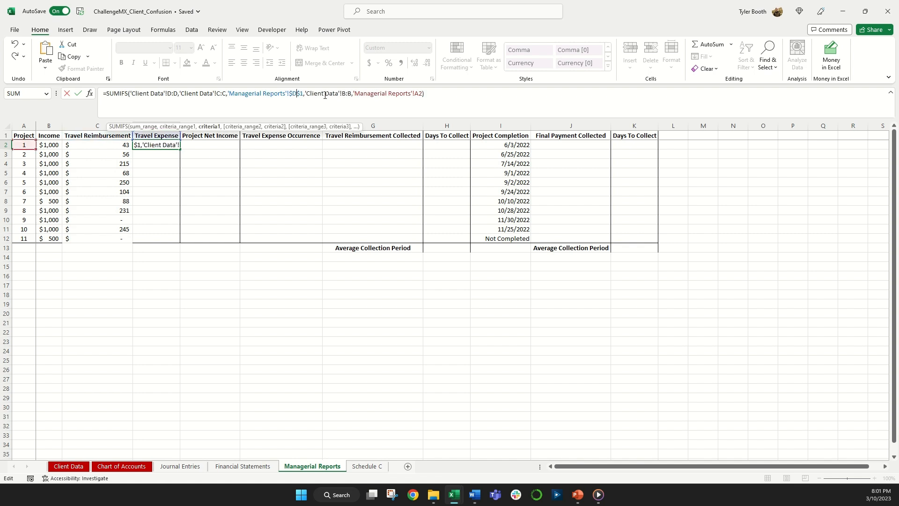
key("Return")
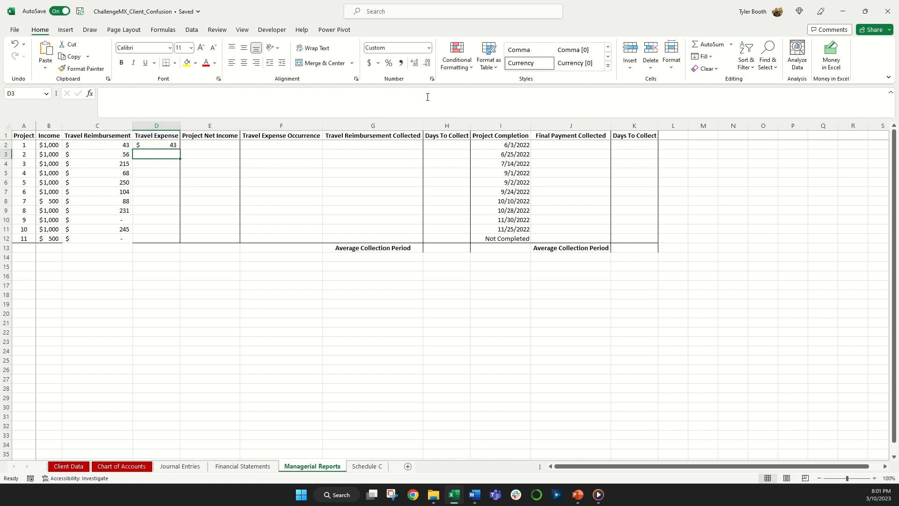
Fill the Travel Expense formula from D2 down to D12 and compare project 9's expense and reimbursement cells
left_click(147, 144)
left_click_drag(181, 151, 131, 239)
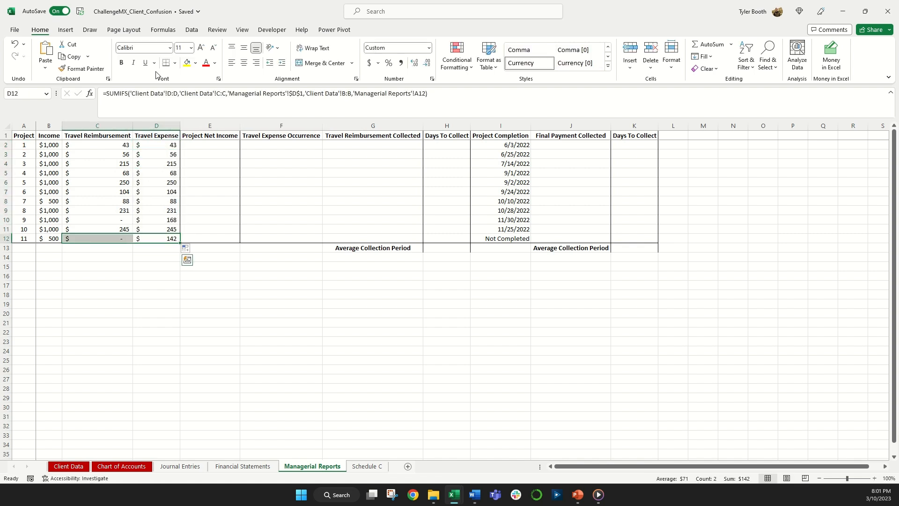
left_click(270, 277)
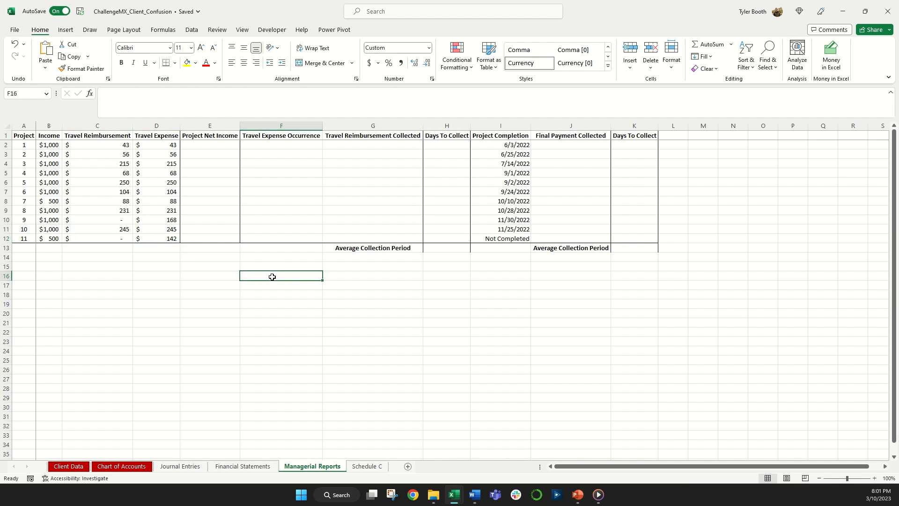
left_click(146, 218)
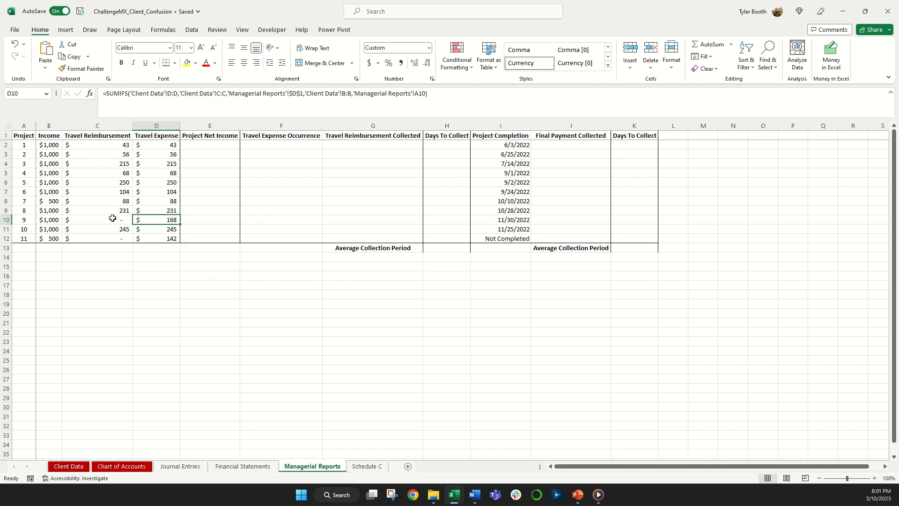
left_click(110, 220)
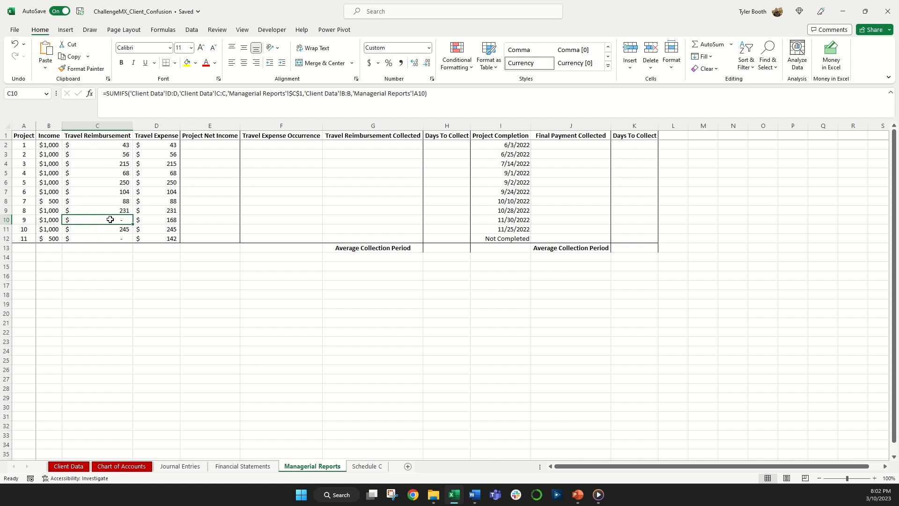
Enter =B2+C2-D2 in E2 to calculate the first project's net income
left_click(211, 146)
type("=")
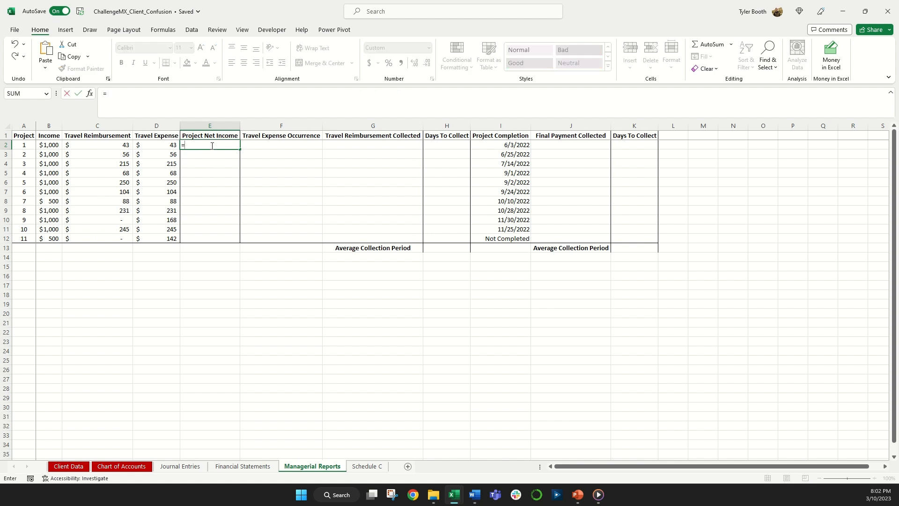
key("Left")
key("Left")
key("Left")
type("+")
key("Left")
key("Left")
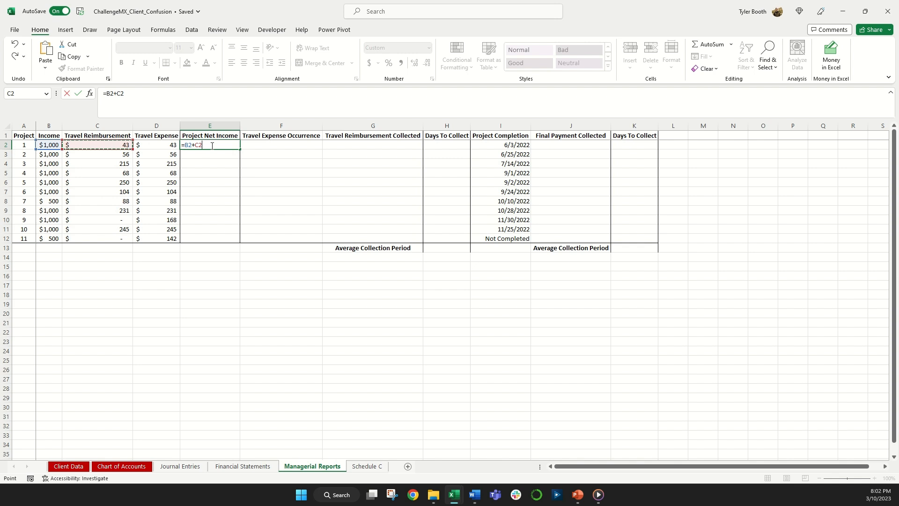
type("-")
key("Left")
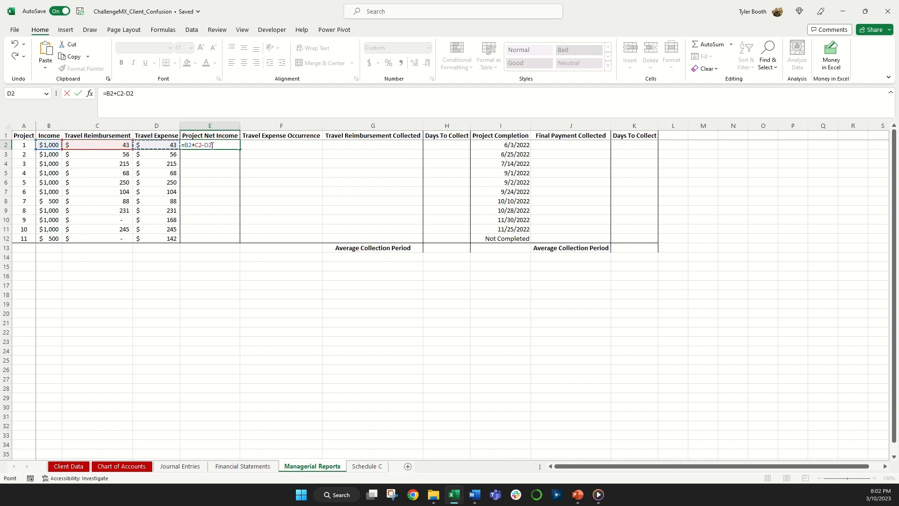
key("ctrl+Return")
Fill the Project Net Income formula from E2 down to the last project in E12, leaving E13 empty
left_click_drag(240, 149, 240, 248)
left_click(206, 248)
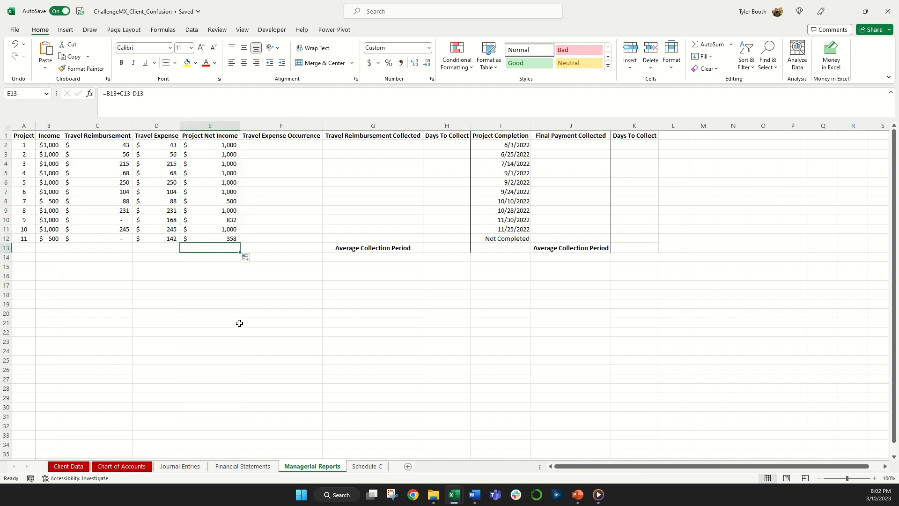
left_click(220, 238)
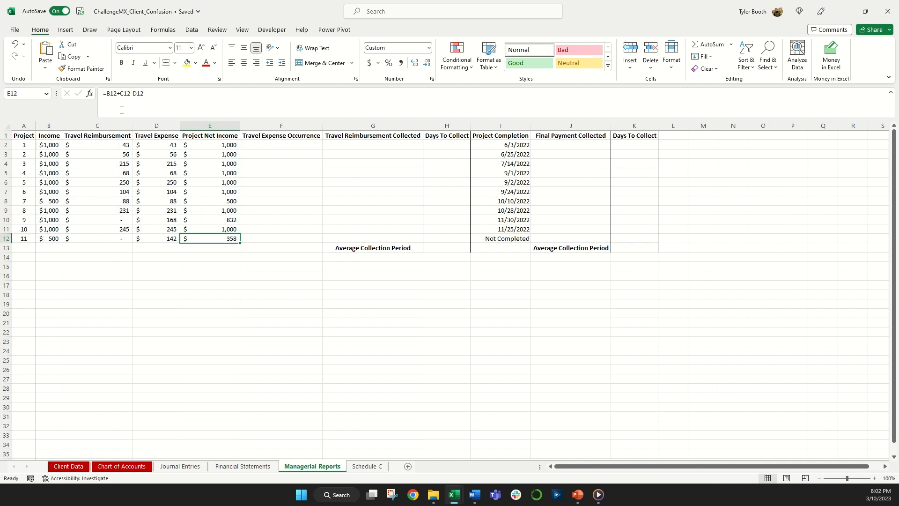
Enter =XLOOKUP(1,('Client Data'!$B$2:$B$93=$A2)*('Client Data'!$C$2:$C$93=$D$1),'Client Data'!$A$2:$A$93) in F2 to find the first project's travel expense date
left_click(365, 293)
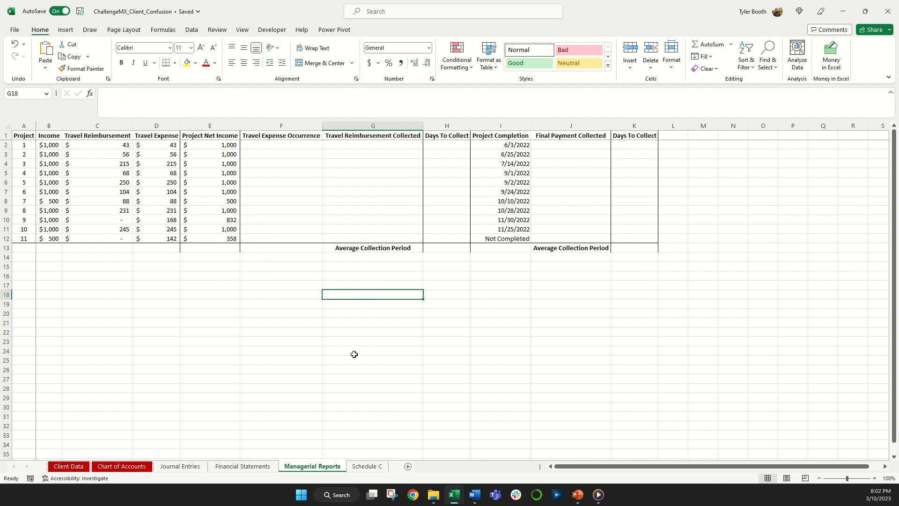
left_click(295, 146)
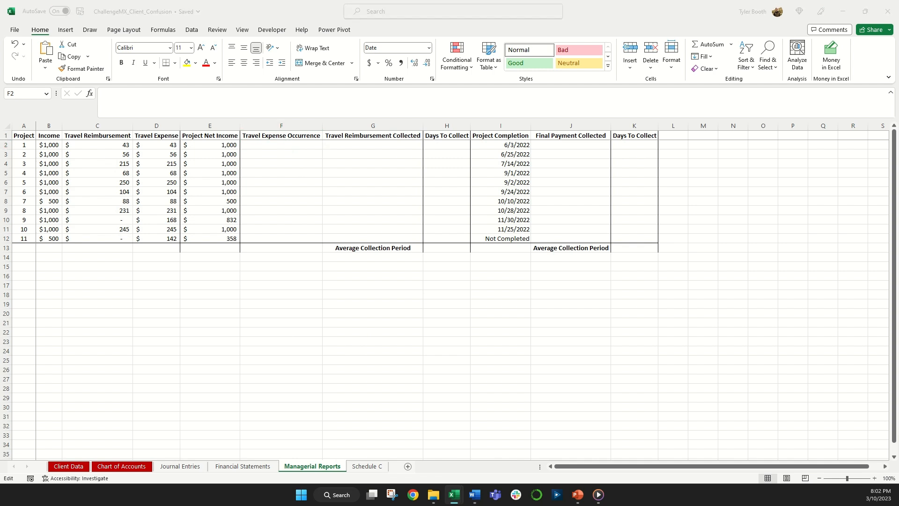
left_click(274, 146)
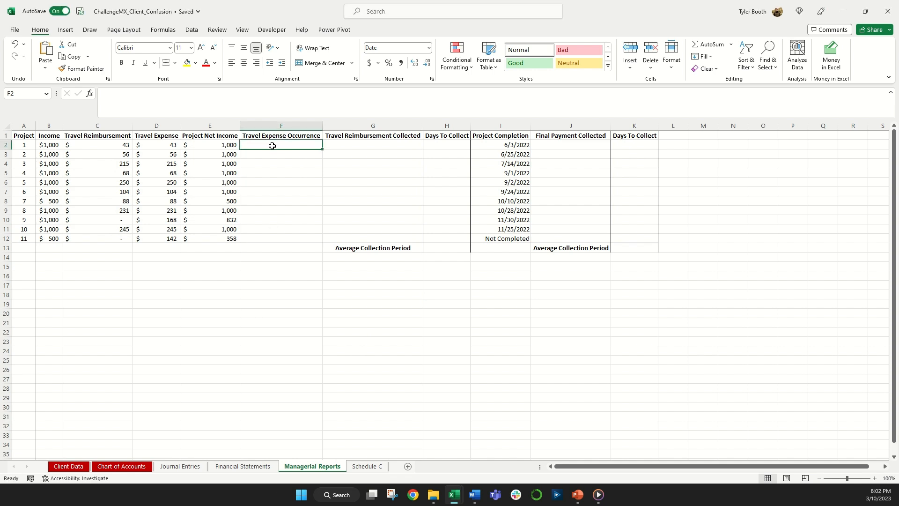
left_click(256, 110)
type("=XLOOKUP(1,('Client Data'!$B$2:$B$93=$A2)*('Client Data'!$C$2:$C$93=$D$1),'Client Data'!$A$2:$A$93)")
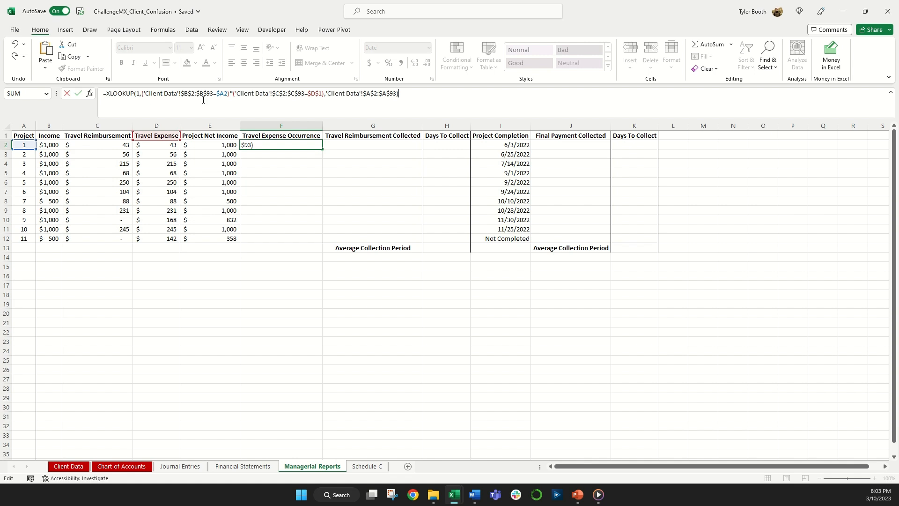
key("Return")
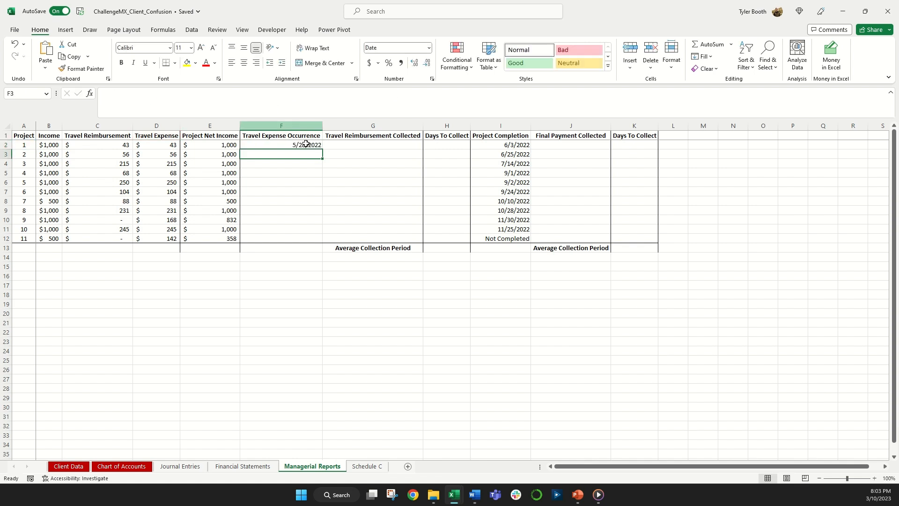
Fill the Travel Expense Occurrence formula from F2 down to the last project in F12
left_click(305, 145)
left_click_drag(323, 149, 322, 240)
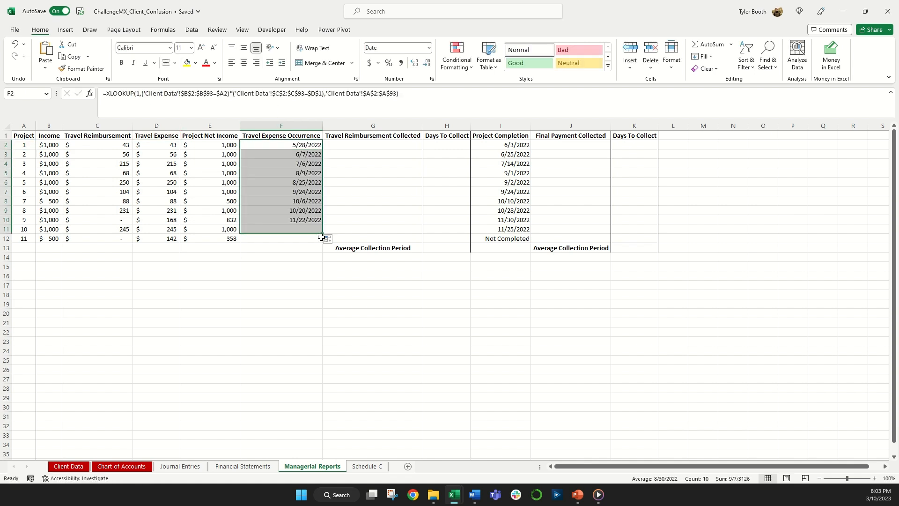
left_click(330, 288)
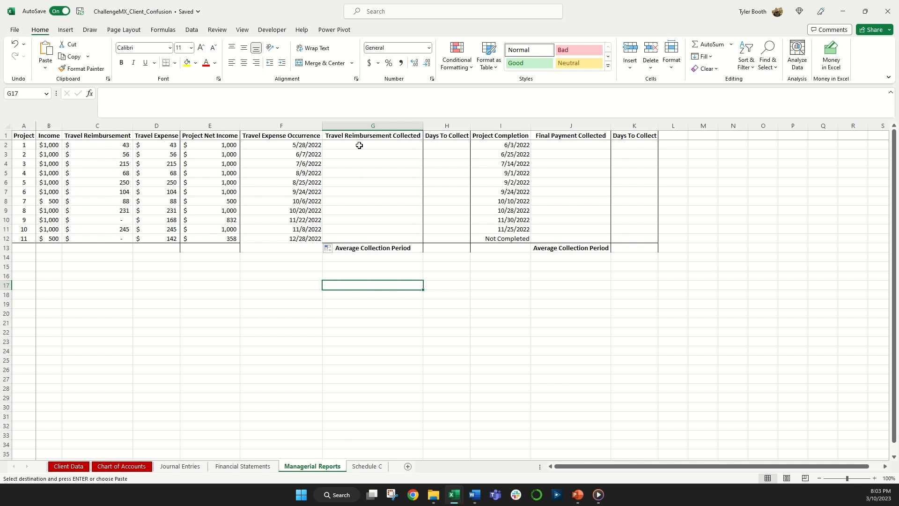
Enter =IFNA(XLOOKUP(1,('Client Data'!$B$2:$B$93=$A2)*('Client Data'!$C$2:$C$93=$C$1),'Client Data'!$A$2:$A$93),"") in G2 for the reimbursement collection date
left_click(341, 108)
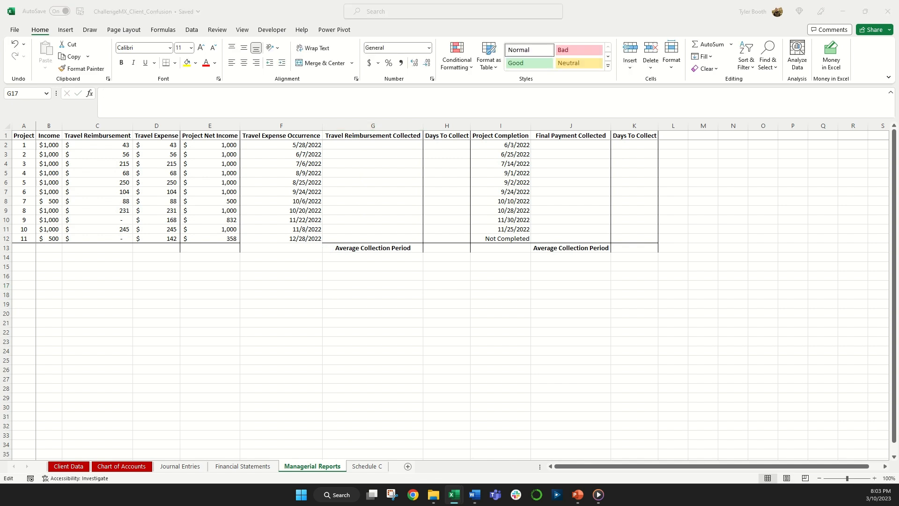
left_click(334, 145)
left_click(318, 102)
type("=IFNA(XLOOKUP(1,('Client Data'!$B$2:$B$93=$A2)*('Client Data'!$C$2:$C$93=$C$1),'Client Data'!$A$2:$A$93),\"\")")
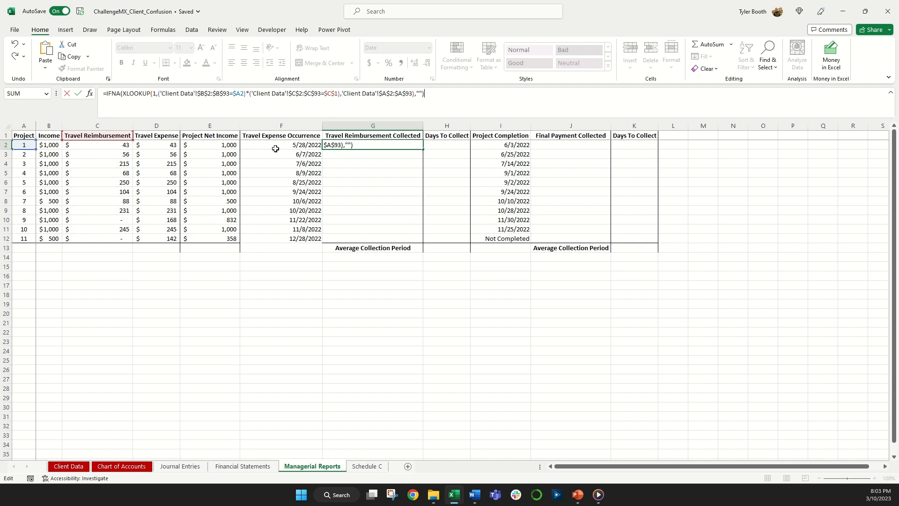
left_click_drag(122, 94, 106, 93)
left_click_drag(432, 94, 418, 93)
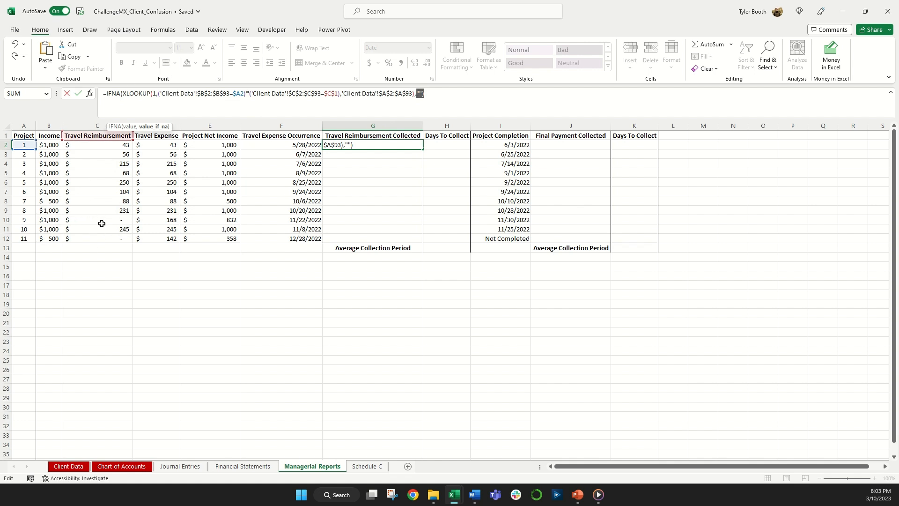
key("Return")
Fill the Travel Reimbursement Collected formula from G2 down to G12 and check project 11's dates
left_click(414, 144)
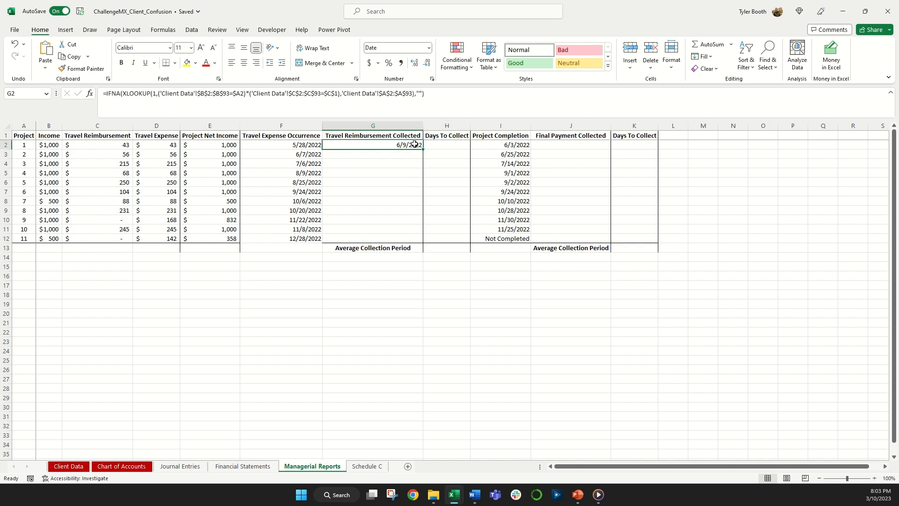
left_click_drag(423, 149, 407, 236)
left_click_drag(345, 237, 312, 238)
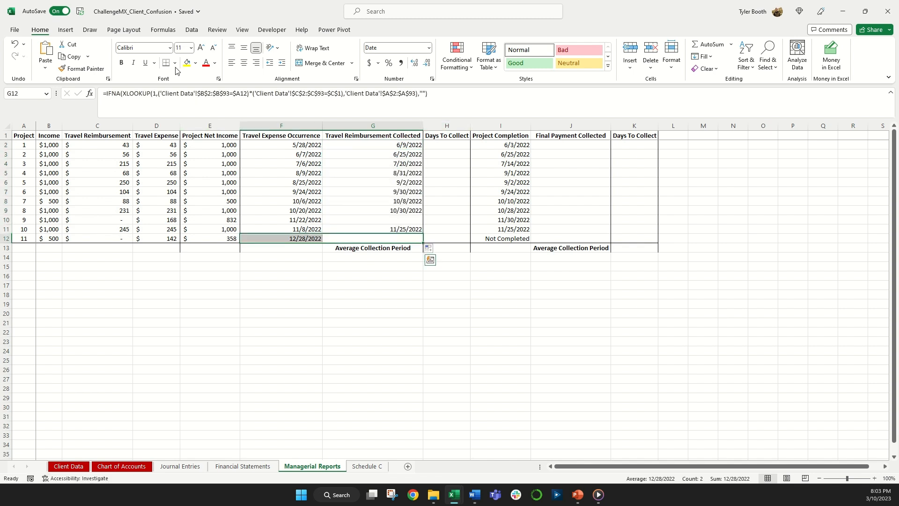
left_click(389, 322)
left_click(310, 165)
left_click(332, 172)
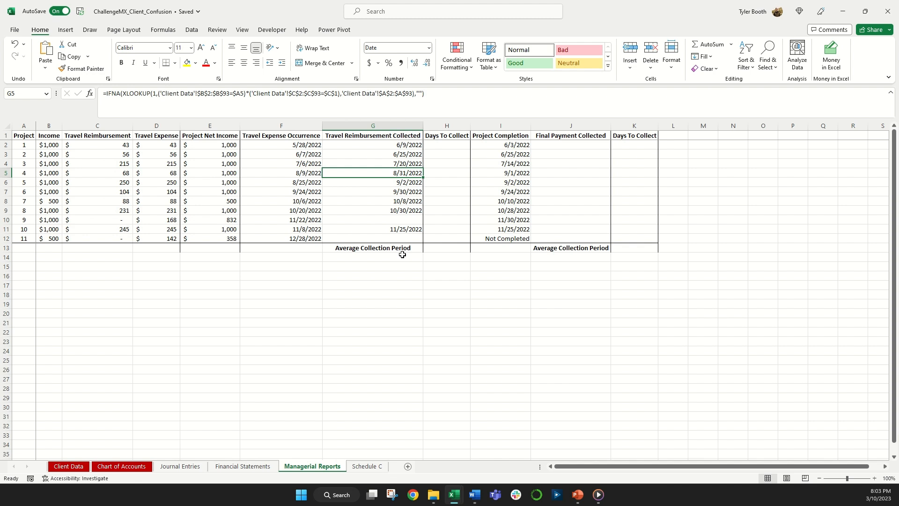
Enter =DAYS(G2,F2) in H2 to count the days to collect reimbursement and fill it down to H12
left_click(449, 145)
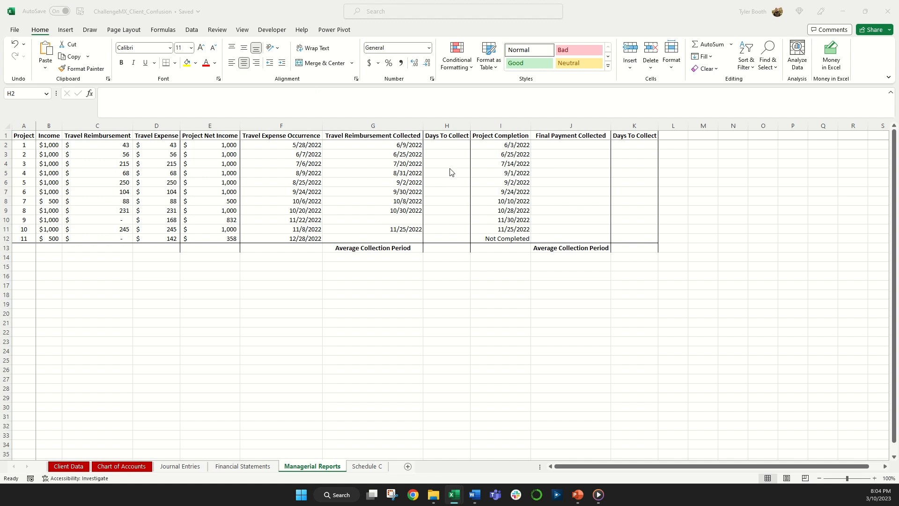
left_click(445, 145)
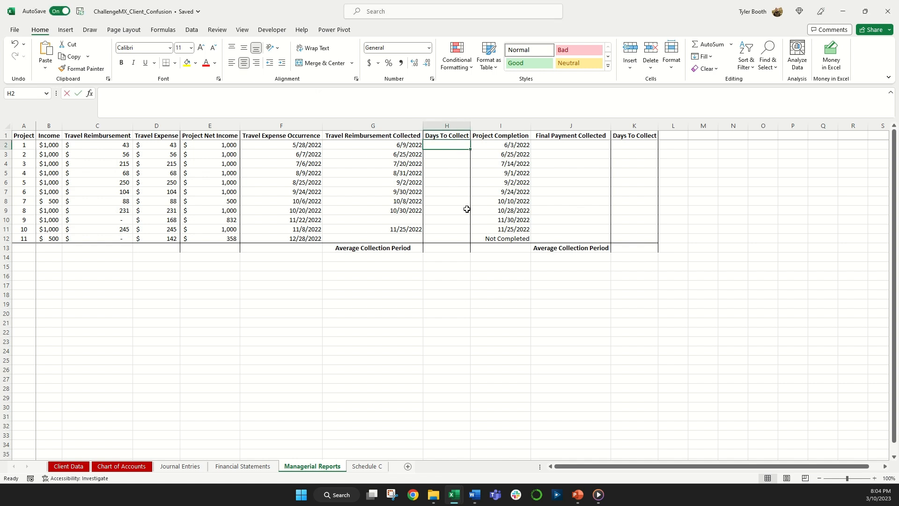
type("=days(")
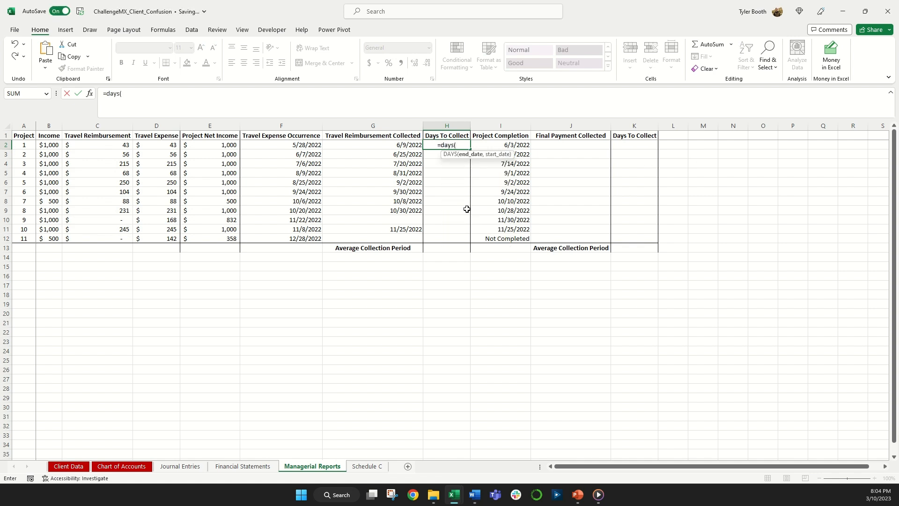
left_click(350, 146)
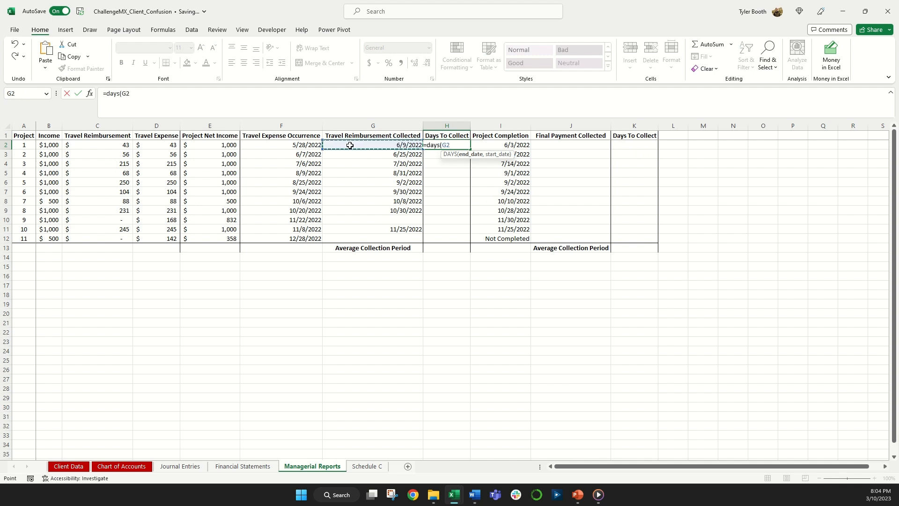
type(",")
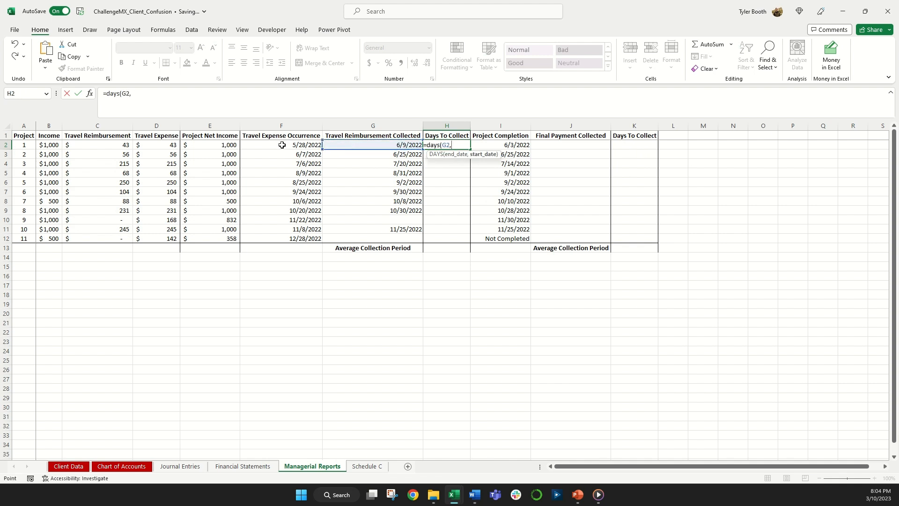
left_click(283, 145)
type(")")
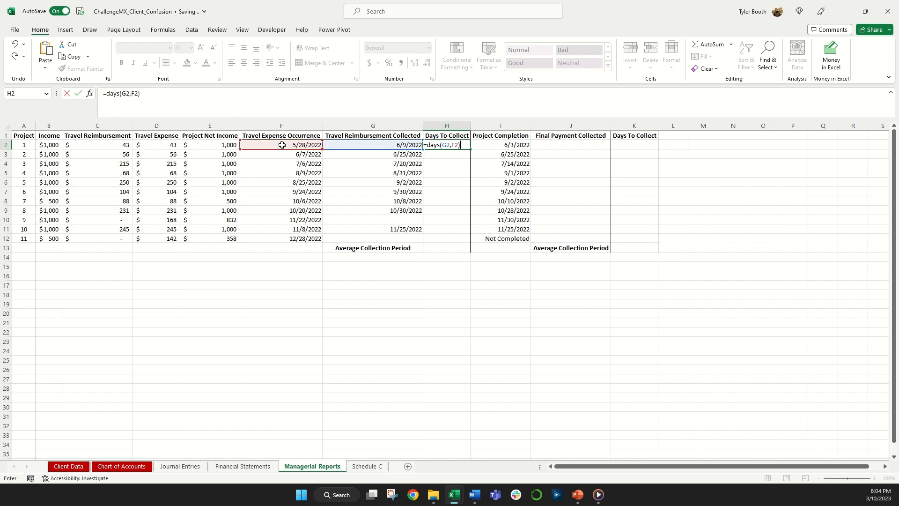
key("Return")
left_click(448, 145)
left_click_drag(470, 150, 460, 238)
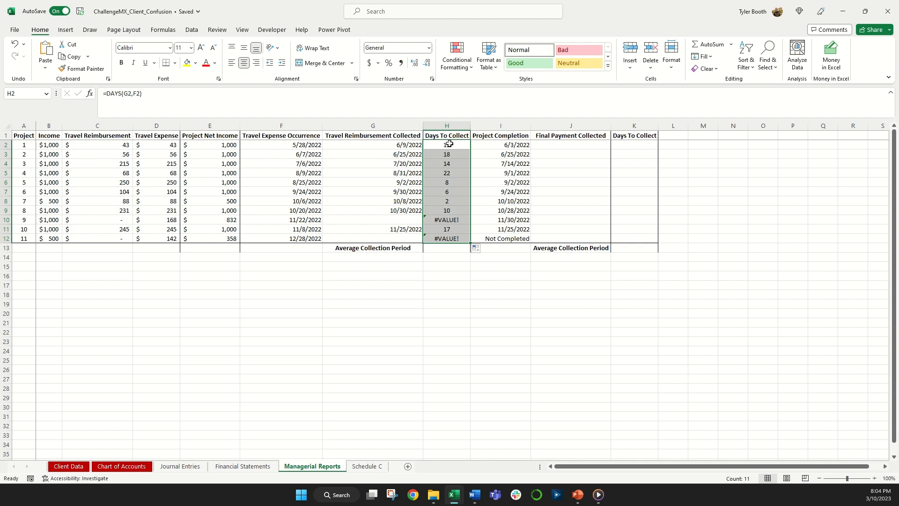
Wrap the DAYS formula in H2 in IFERROR so it returns "" when there is an error
left_click(449, 143)
left_click(107, 93)
type("iferror(")
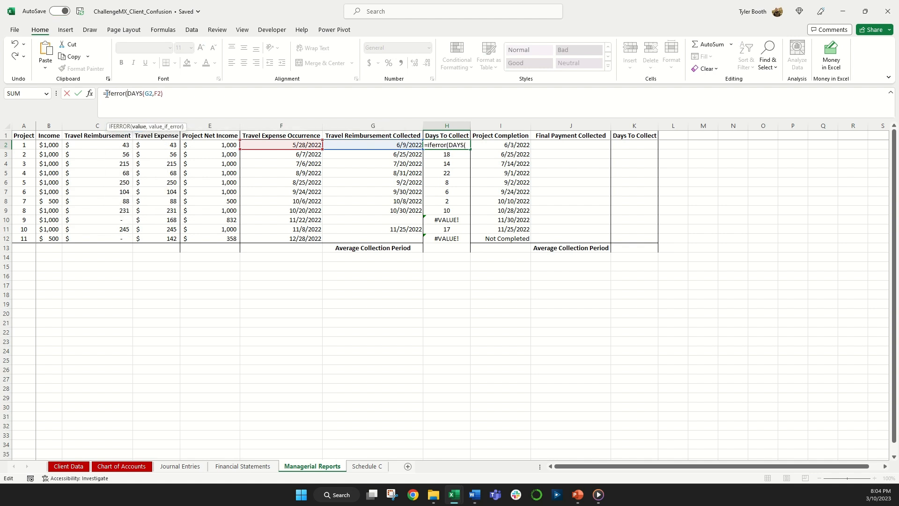
left_click(182, 100)
type(",\"\"")
key("Return")
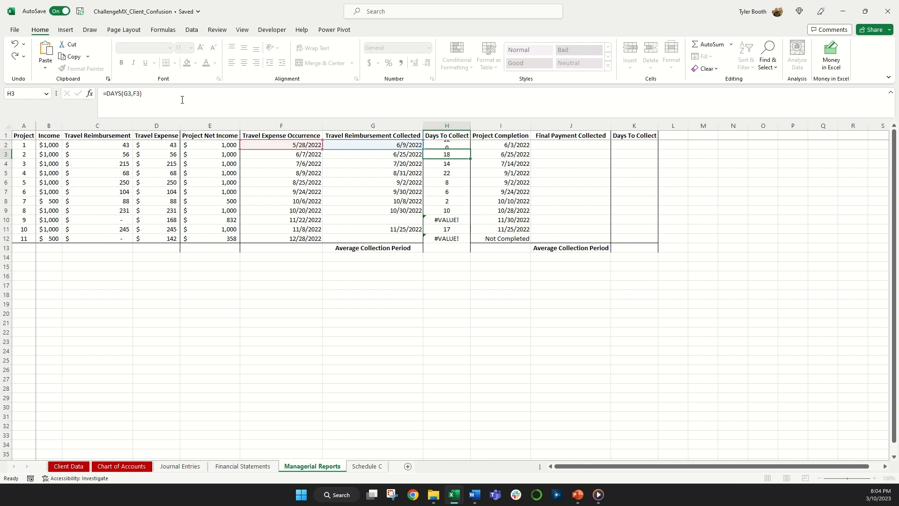
Fill the IFERROR version of the Days To Collect formula from H2 down to H12 and check the last project's cell
left_click(467, 147)
left_click_drag(469, 150, 468, 240)
left_click(457, 238)
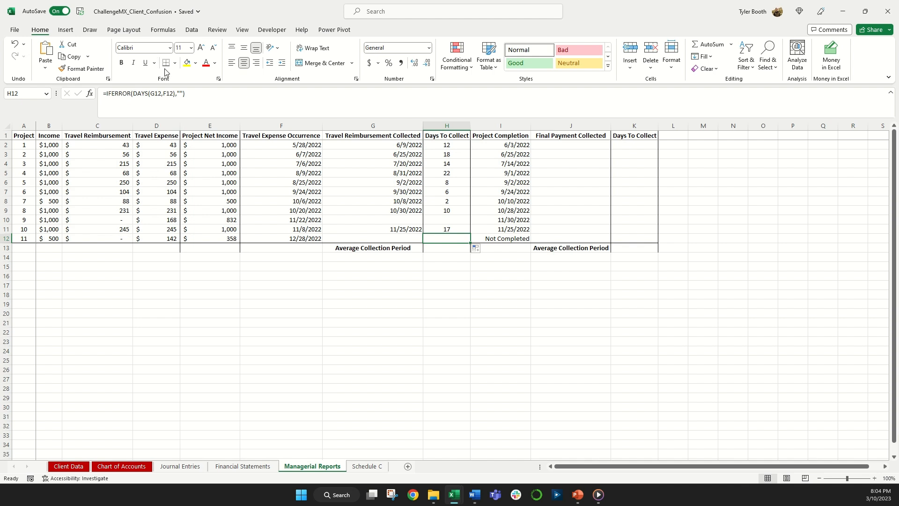
left_click(446, 342)
Enter =AVERAGE(H2:H12) in H13 to calculate the average travel reimbursement collection period
left_click(444, 247)
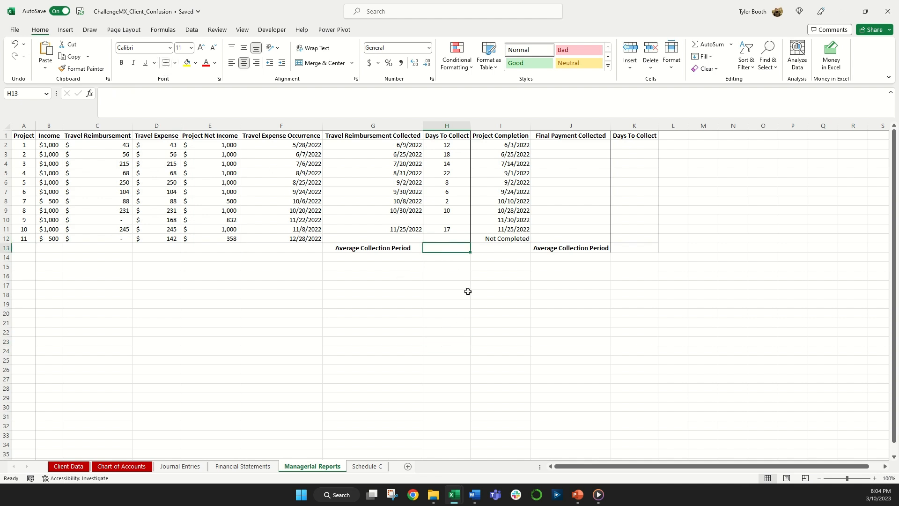
type("=average(")
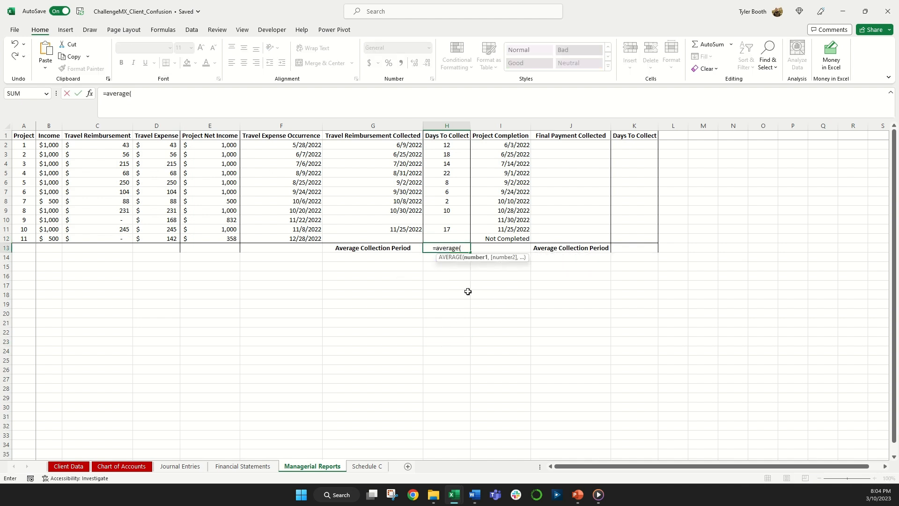
left_click_drag(446, 146, 454, 239)
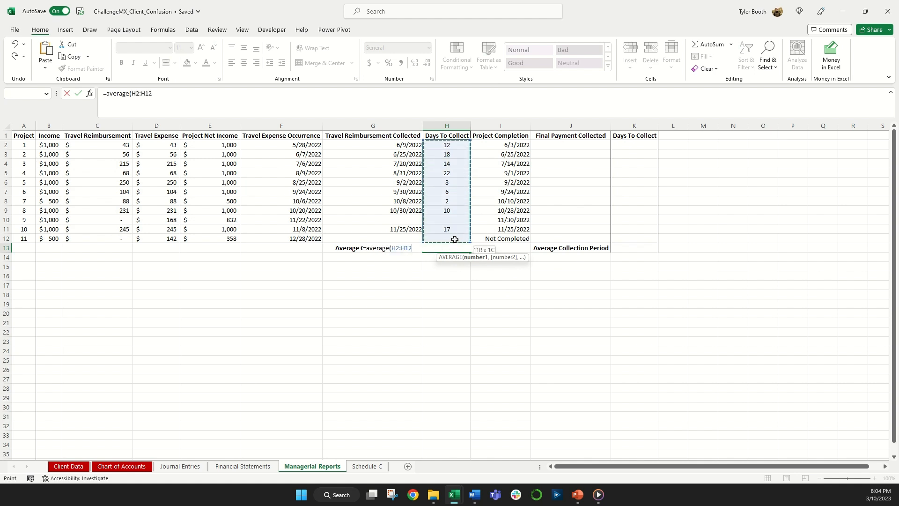
key("Return")
Reduce the average collection period in H13 to two decimal places
left_click(454, 247)
left_click(427, 64)
left_click(427, 63)
left_click(427, 63)
left_click(427, 64)
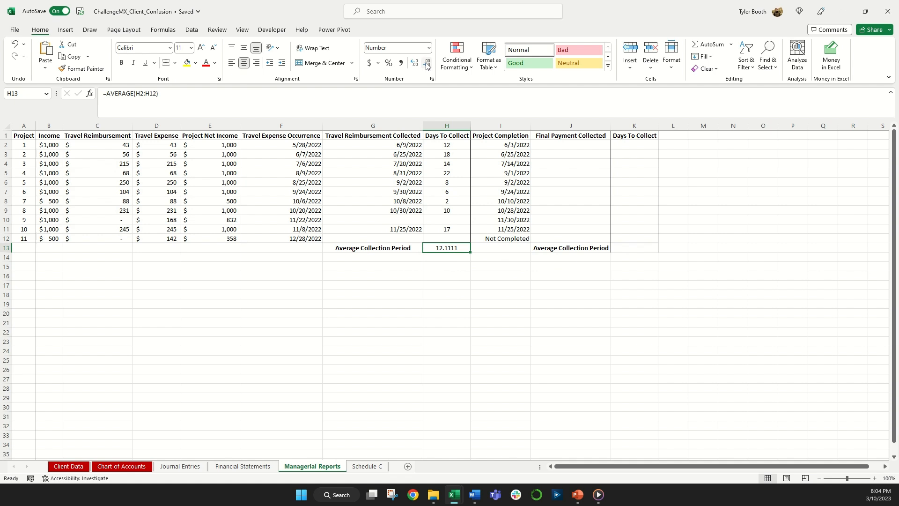
left_click(546, 302)
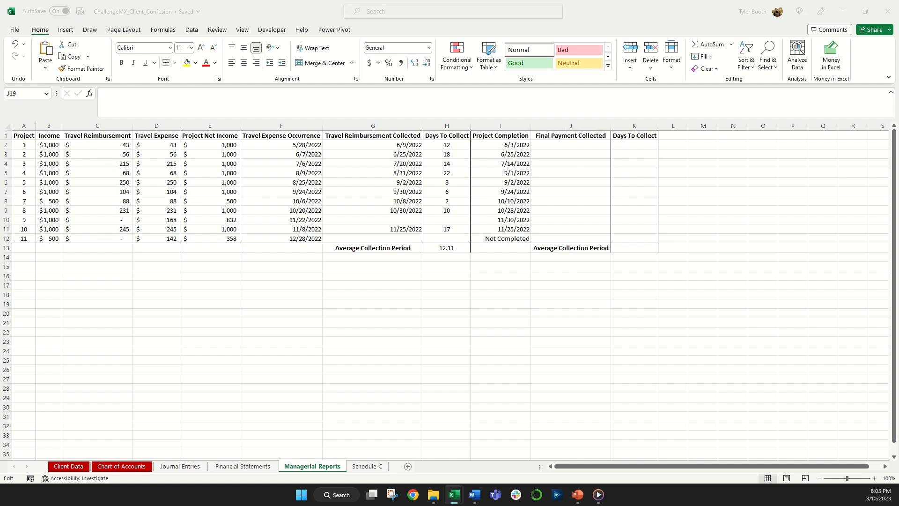
Enter =IFNA(XLOOKUP(1,('Client Data'!$B$2:$B$93=$A2)*('Client Data'!$C$2:$C$93=LEFT($J$1,13)),'Client Data'!$A$2:$A$93),"") in J2 for the final payment date
left_click(358, 144)
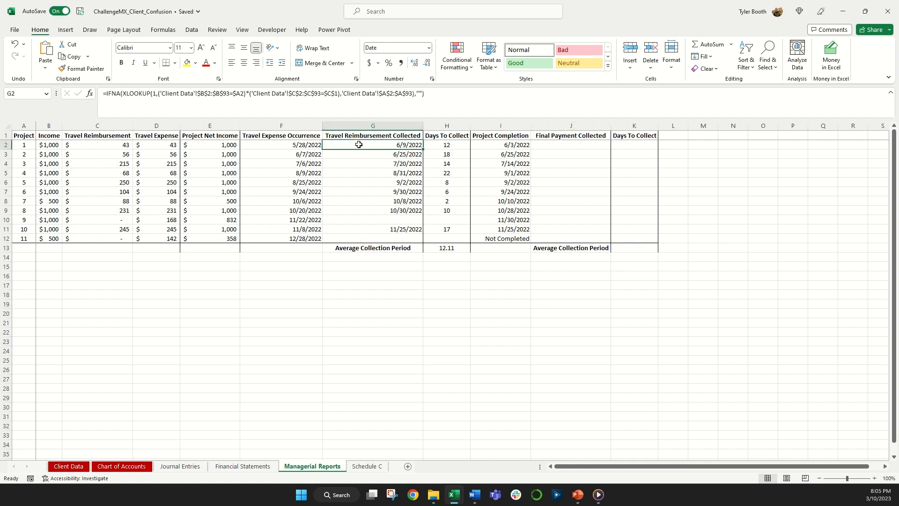
left_click(546, 145)
left_click(453, 99)
type("=IFNA(XLOOKUP(1,('Client Data'!$B$2:$B$93=$A2)*('Client Data'!$C$2:$C$93=LEFT($J$1,13)),'Client Data'!$A$2:$A$93),\"\")")
key("Return")
Fill the Final Payment Collected formula from J2 down to J12 and check the cells for projects 7 and 11
left_click(589, 145)
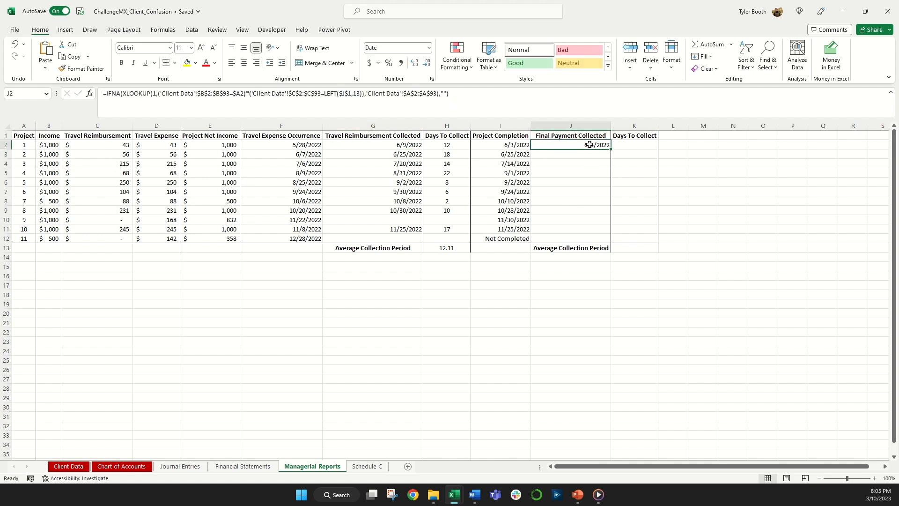
left_click_drag(611, 149, 600, 238)
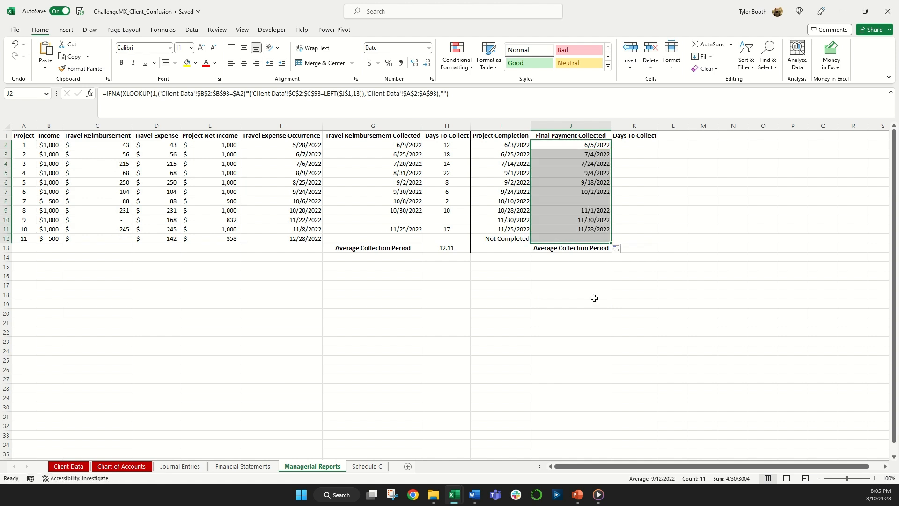
left_click(577, 200)
left_click(522, 200)
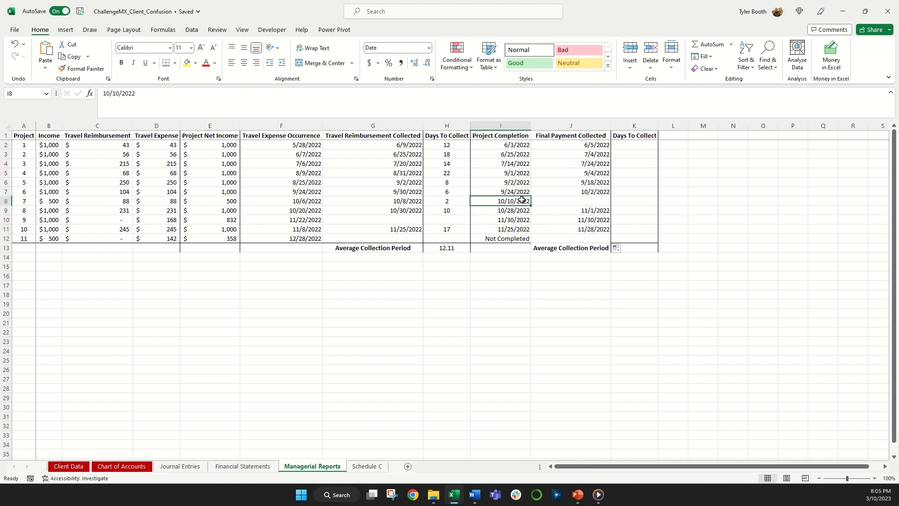
left_click(559, 205)
left_click(562, 240)
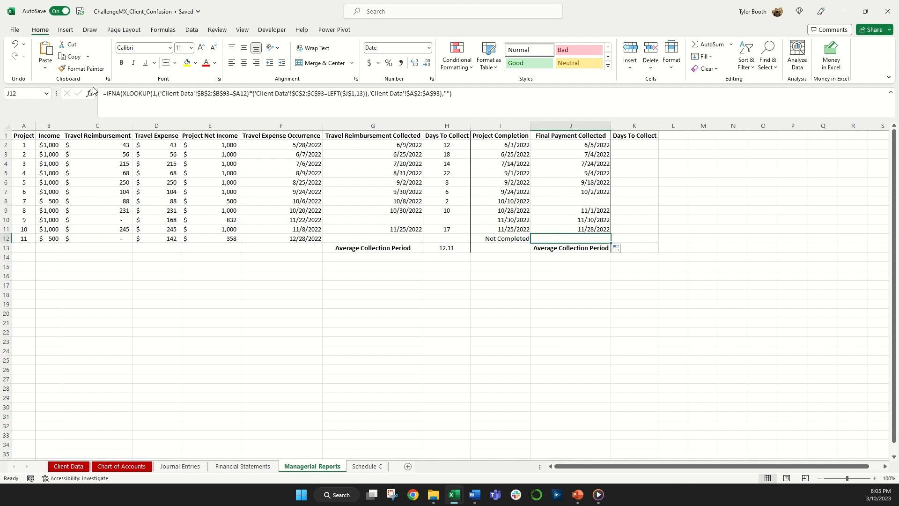
left_click(552, 297)
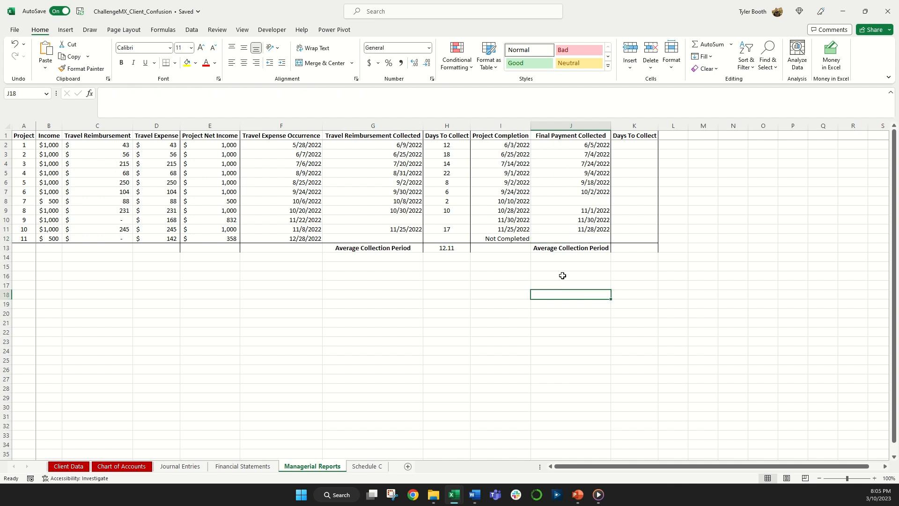
left_click(547, 209)
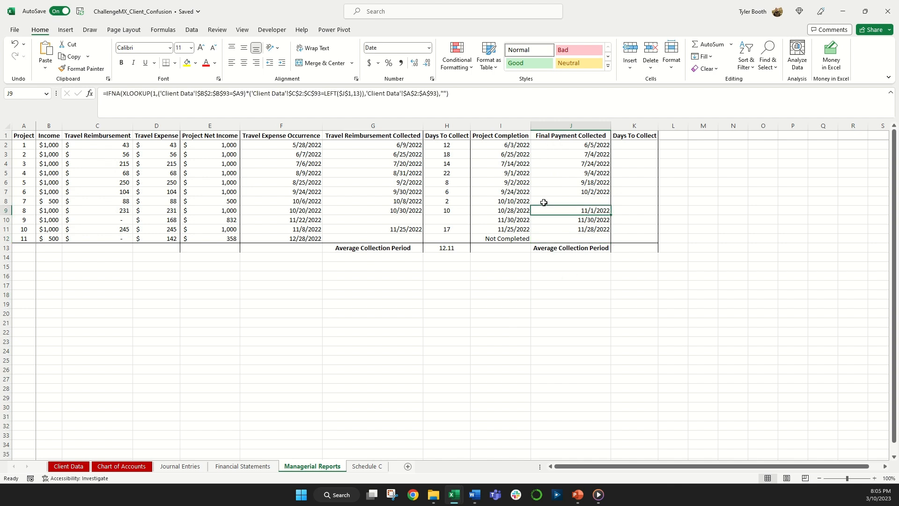
Check project 7's income formula in B8 and its final payment formula in J8
left_click(42, 201)
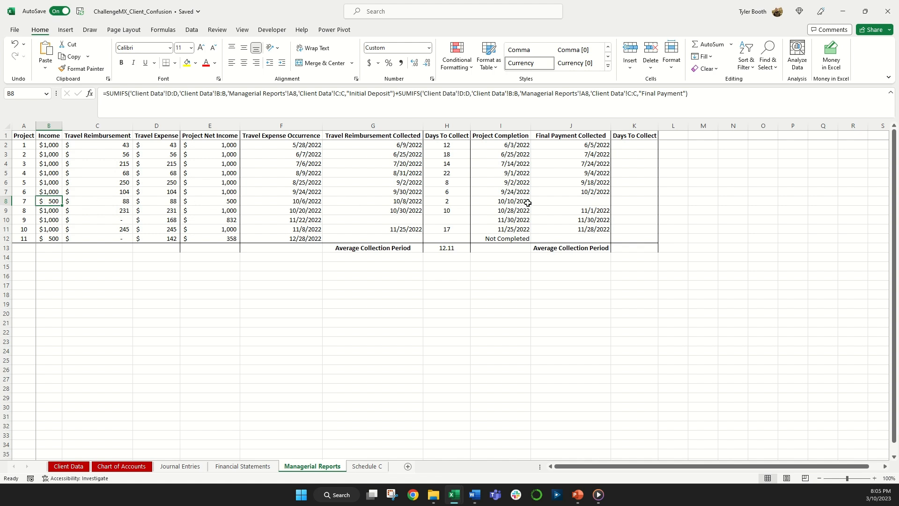
left_click(574, 201)
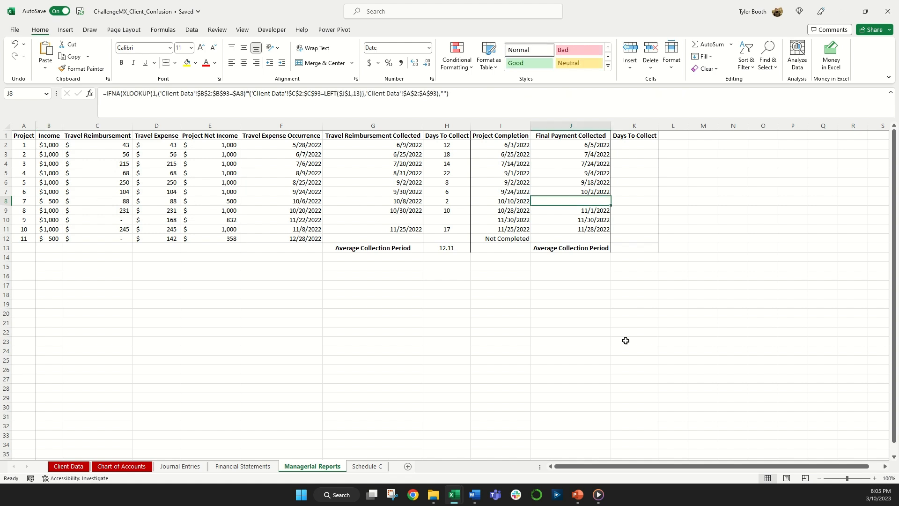
left_click(620, 145)
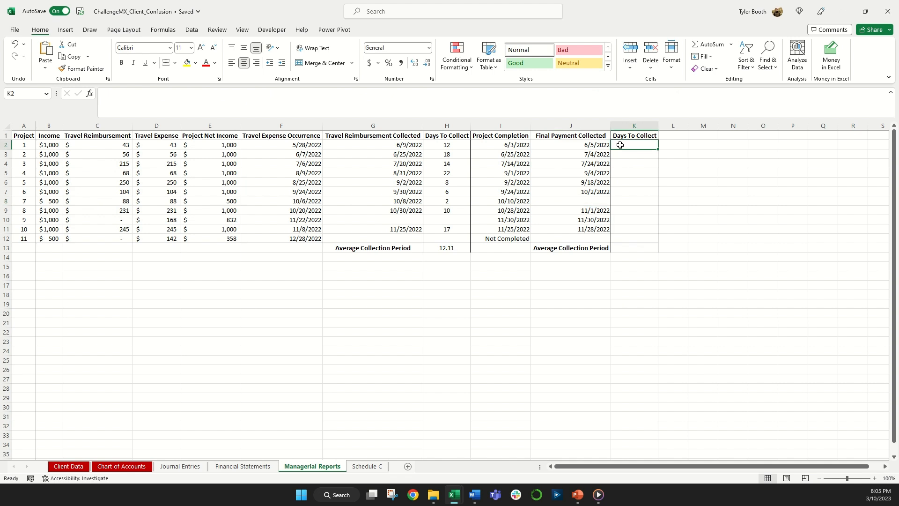
type("=if")
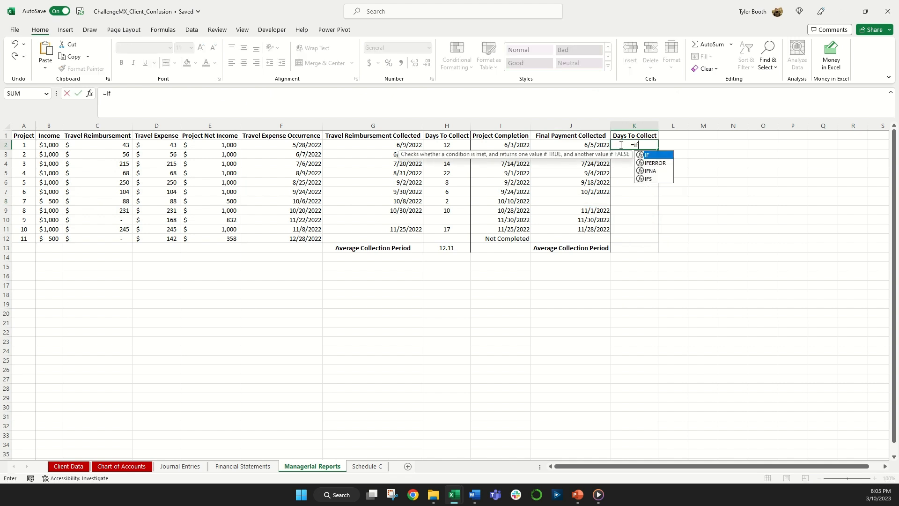
key("BackSpace")
key("BackSpace")
key("BackSpace")
key("Escape")
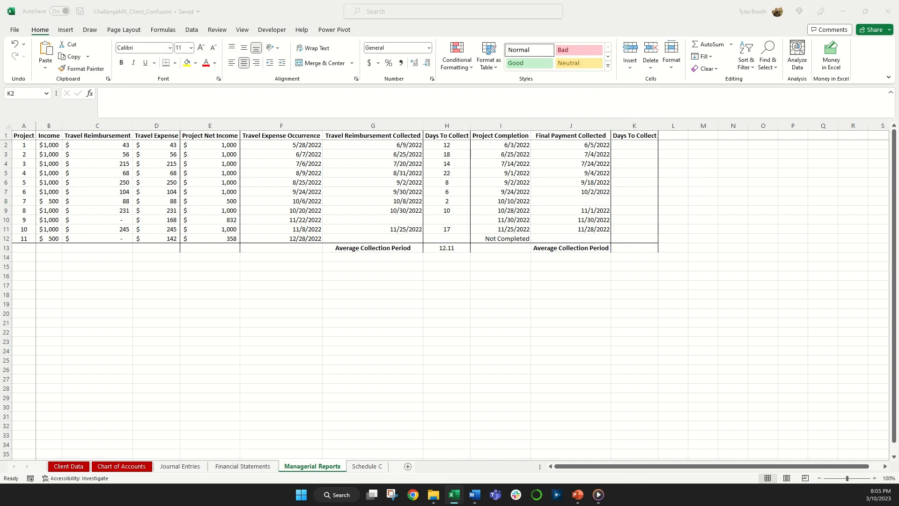
key("F2")
type("=IFERROR(DAYS(J2,I2), \"Uncollected\")")
key("Return")
Enter =IFERROR(DAYS(J2,I2),"Uncollected") in K2 to calculate the days to collect project 1's final payment
left_click(630, 145)
type("=")
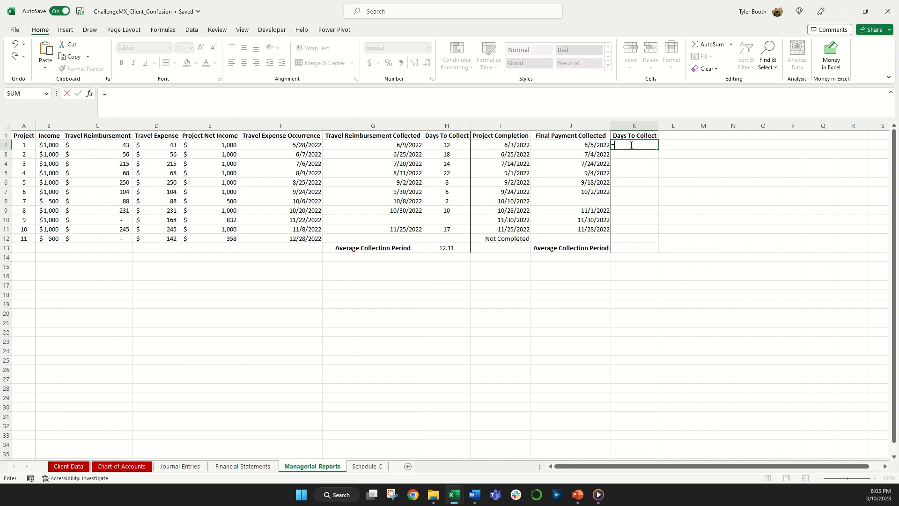
type("iferror")
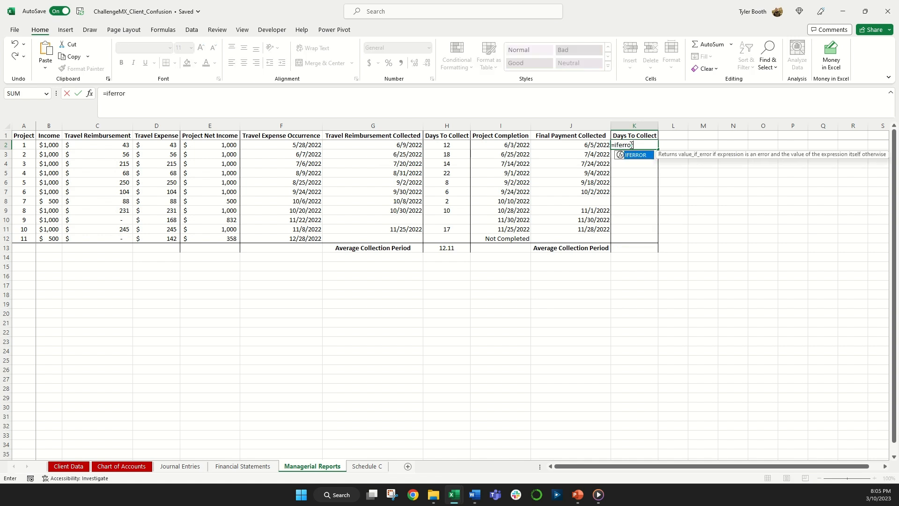
type("(")
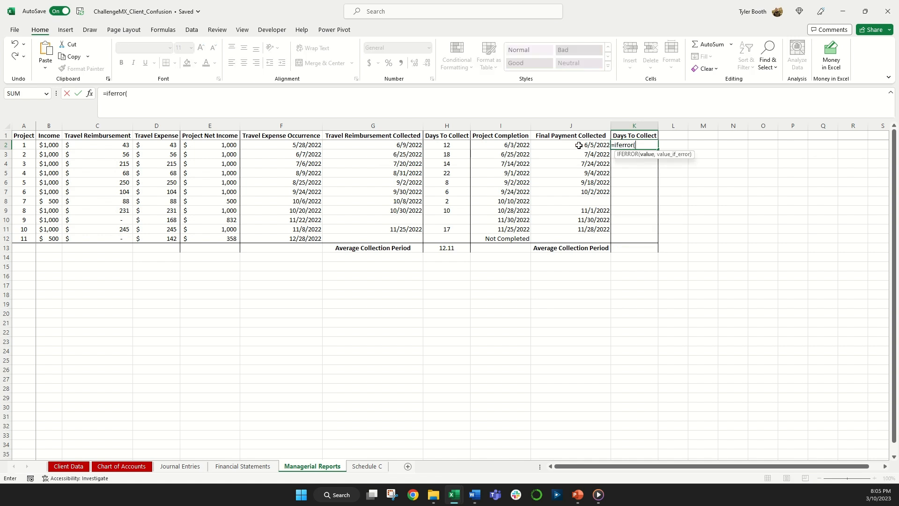
type("days(")
left_click(577, 145)
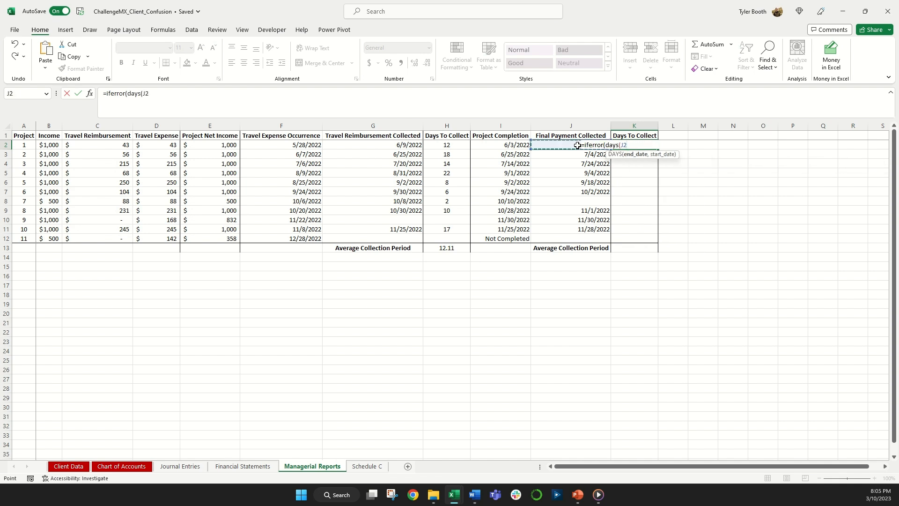
type(",")
left_click(515, 145)
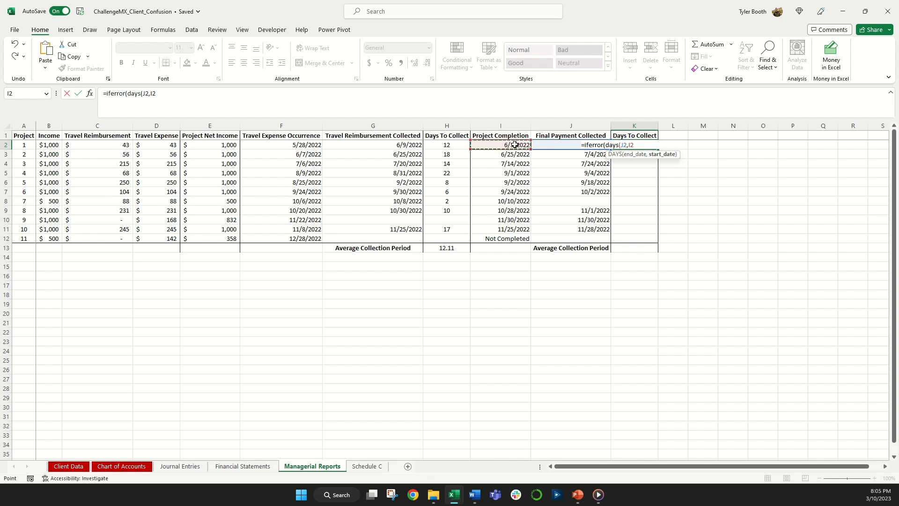
type("),")
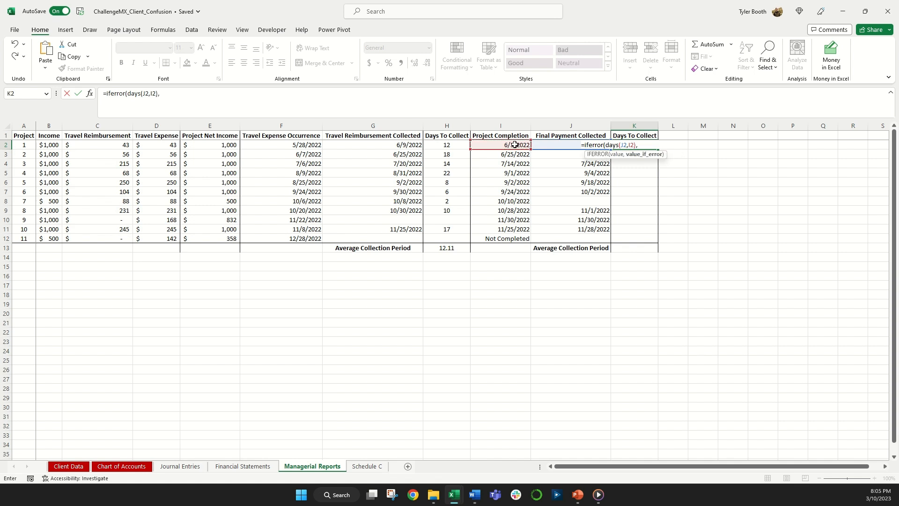
type("\"Uncollected\"")
key("Return")
Fill the Days To Collect formula from K2 down to K12 and check the payment cells for projects 7 and 11
left_click(654, 145)
left_click_drag(656, 148, 654, 239)
left_click(645, 237)
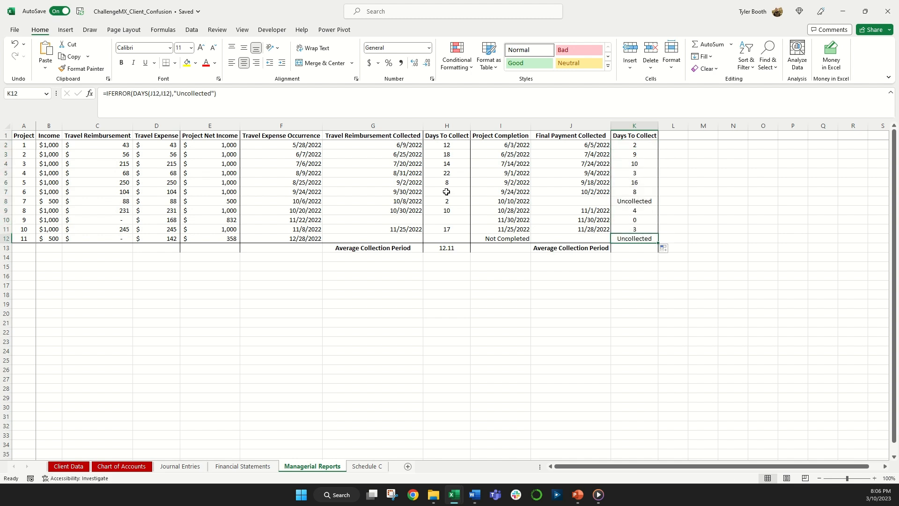
left_click(742, 221)
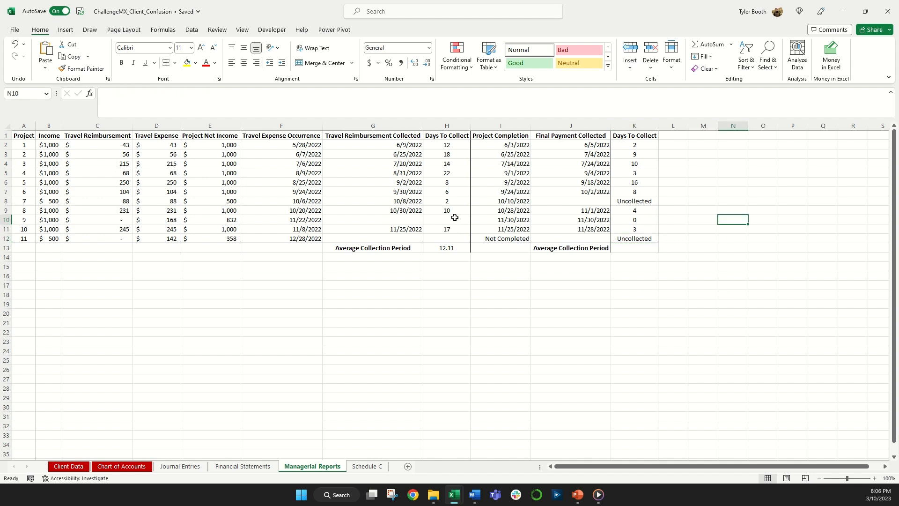
left_click(561, 200)
left_click(568, 238)
left_click(694, 246)
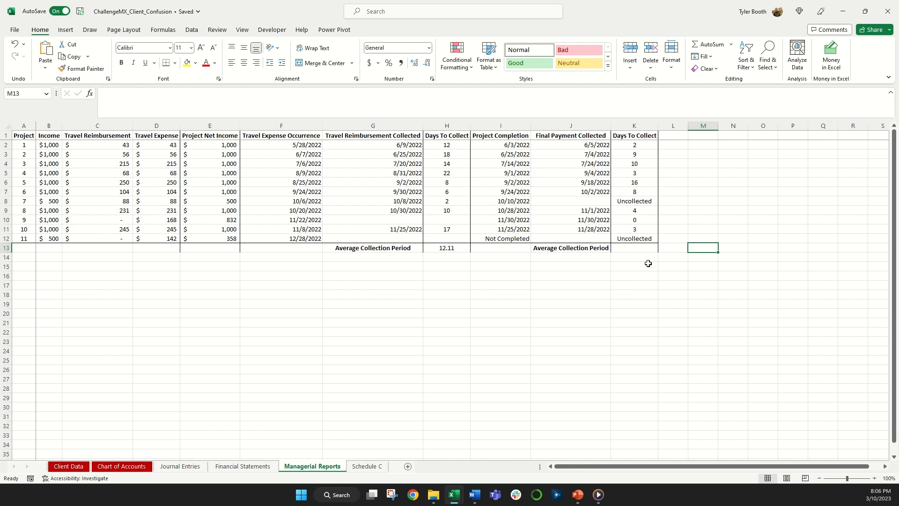
Enter =AVERAGE(K2:K12) in K13 to calculate the average final payment collection period
left_click(624, 246)
type("=average(")
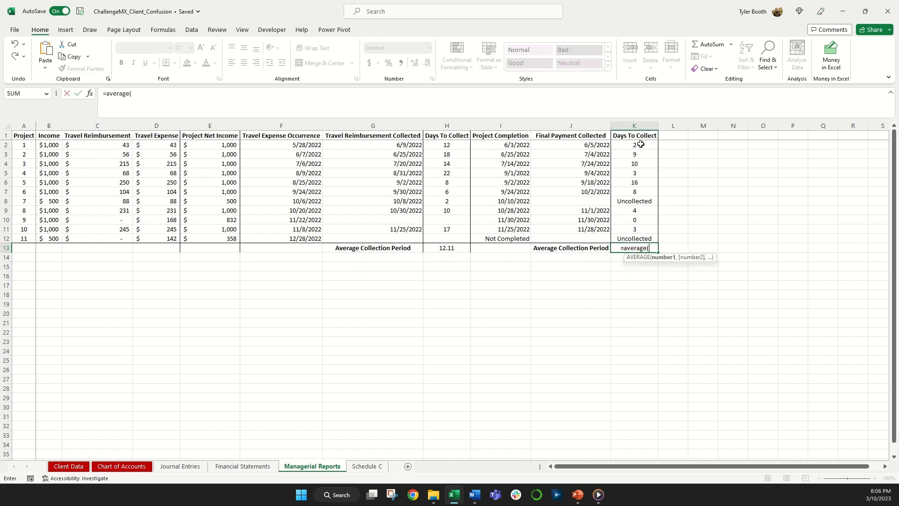
left_click_drag(638, 145, 640, 239)
key("Return")
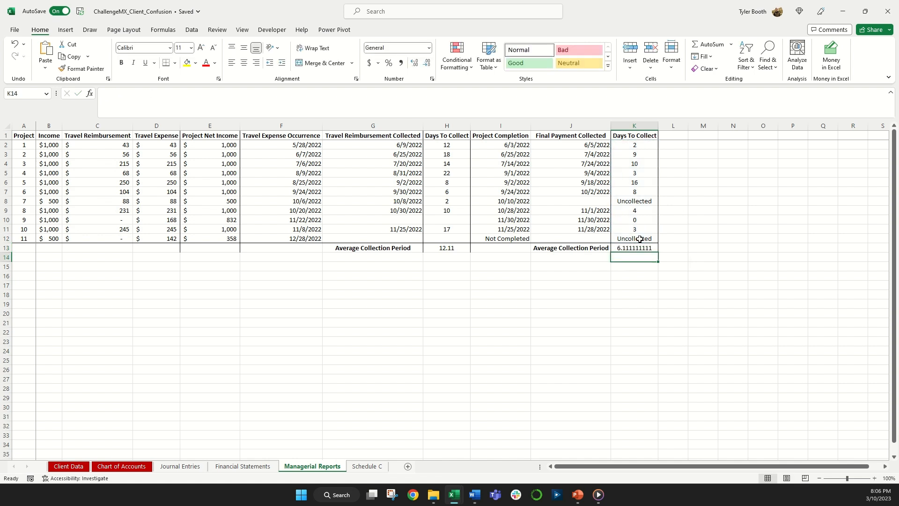
Reduce the average collection period in K13 to two decimal places
left_click(637, 246)
left_click(427, 64)
left_click(427, 63)
left_click(427, 63)
left_click(427, 64)
left_click(427, 63)
left_click(427, 63)
left_click(430, 65)
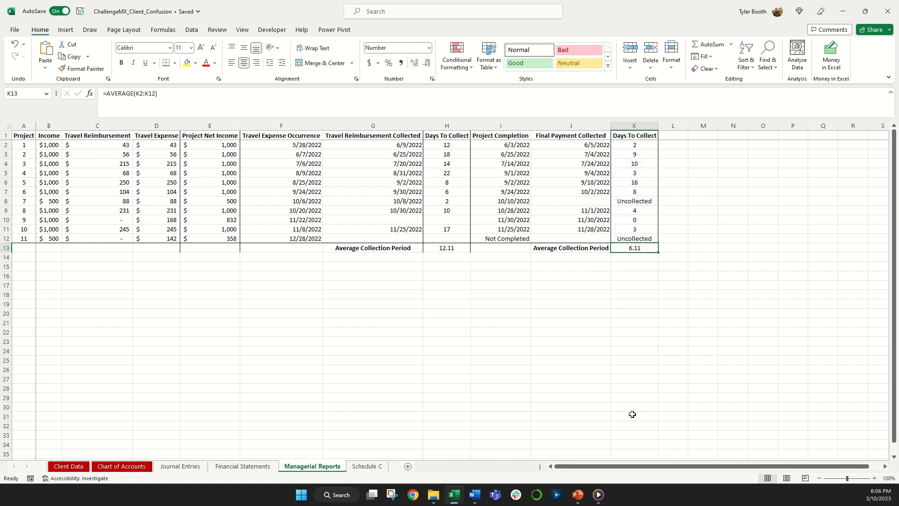
left_click_drag(594, 467, 594, 468)
left_click(387, 295)
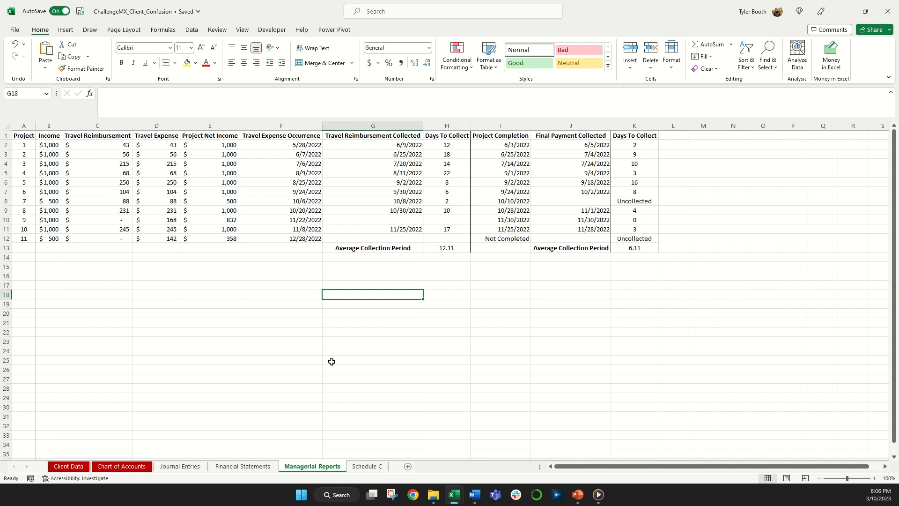
On the Schedule C sheet, enter ='Financial Statements'!I6+'Financial Statements'!I7 in L2 for gross receipts or sales
left_click(380, 465)
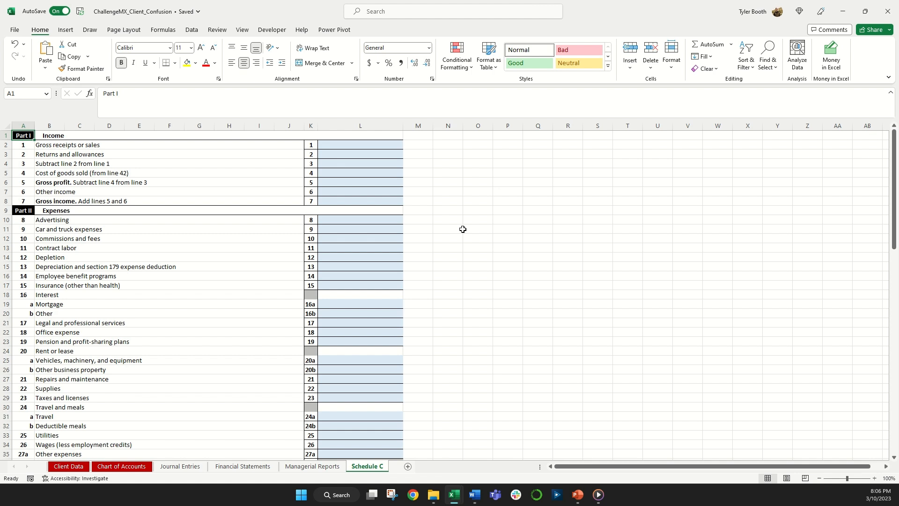
scroll(462, 229, "down", 4)
scroll(465, 232, "up", 4)
left_click(359, 145)
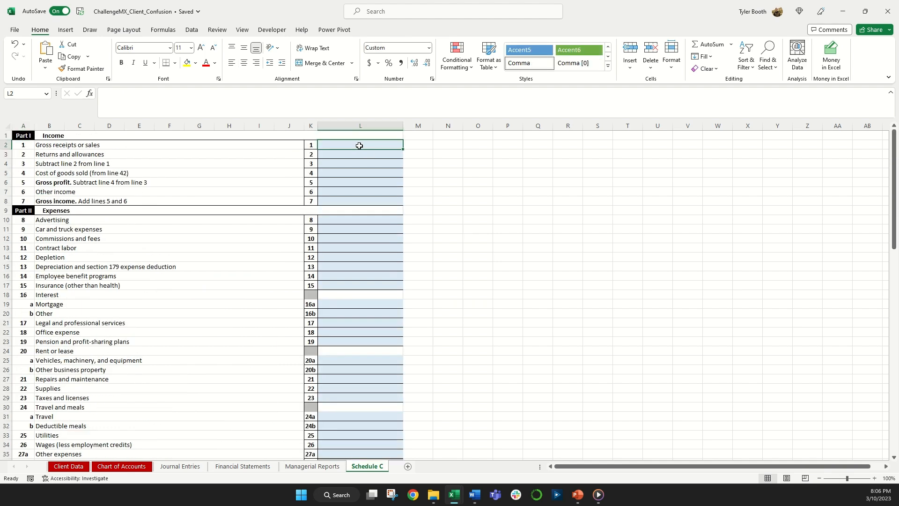
type("=")
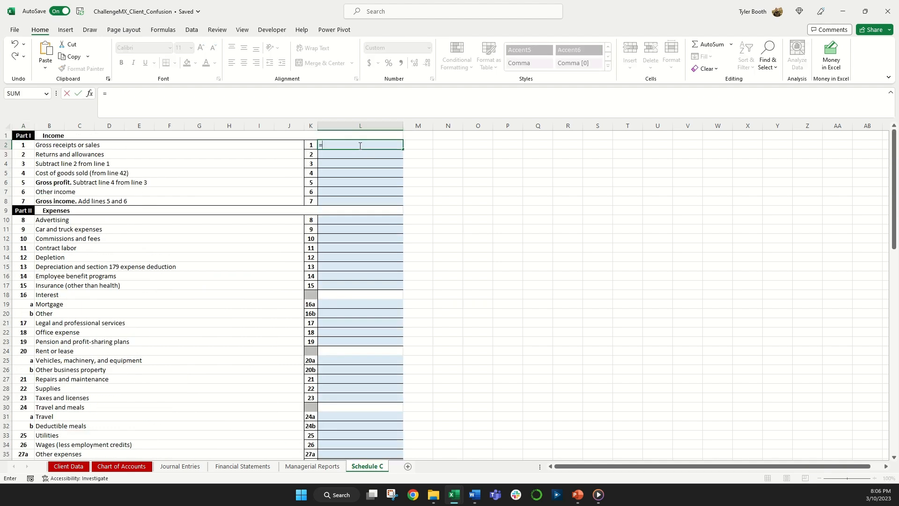
left_click(229, 470)
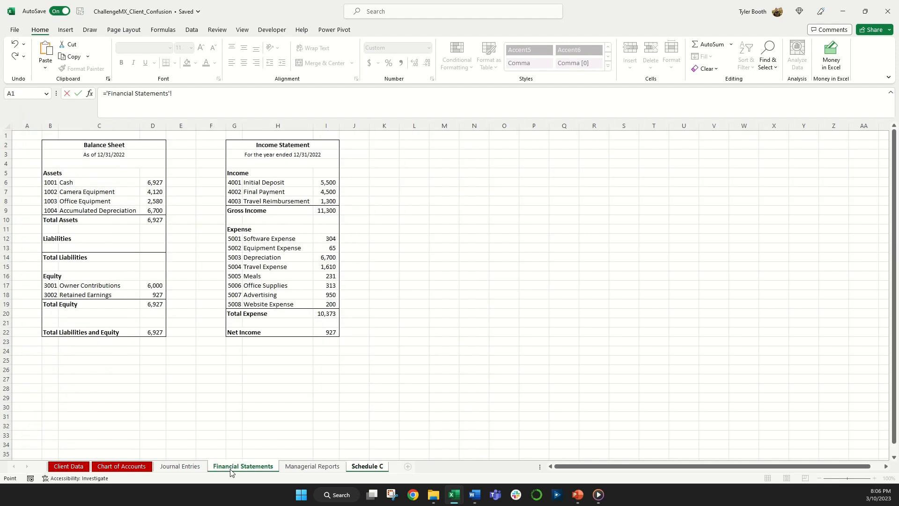
left_click(329, 184)
type("+")
left_click(328, 191)
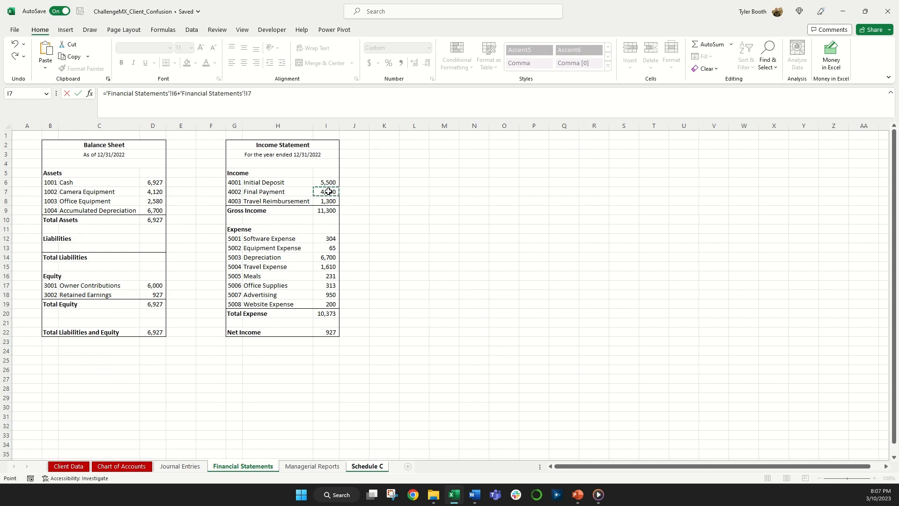
key("Return")
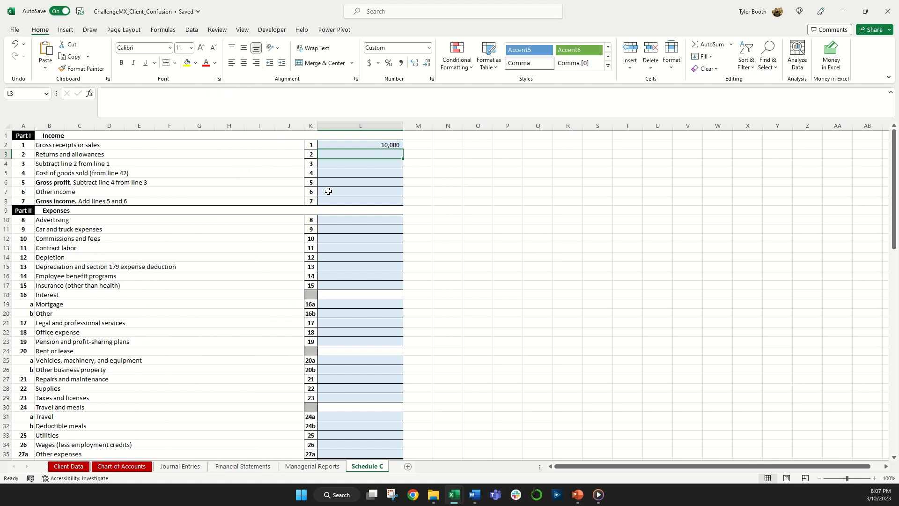
Enter =L2-L3 in L4 to subtract returns and allowances from gross receipts
key("Down")
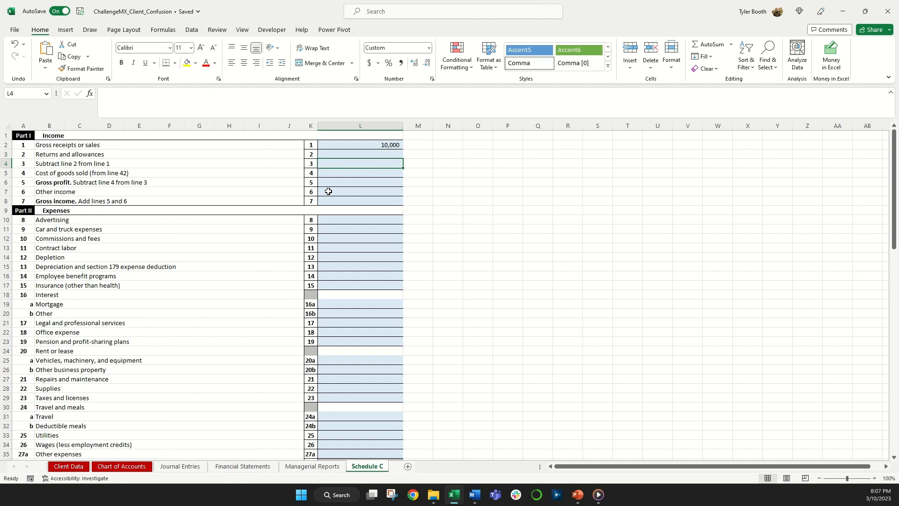
type("=")
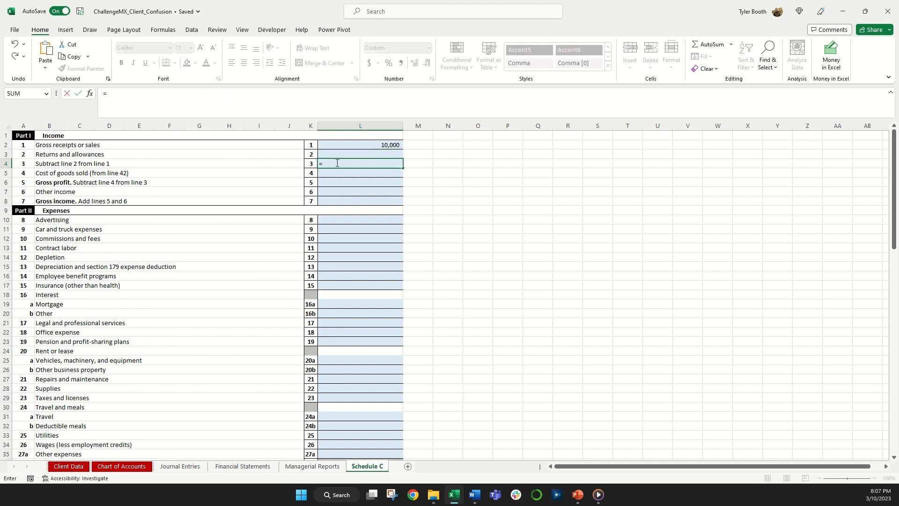
left_click(348, 146)
type("+")
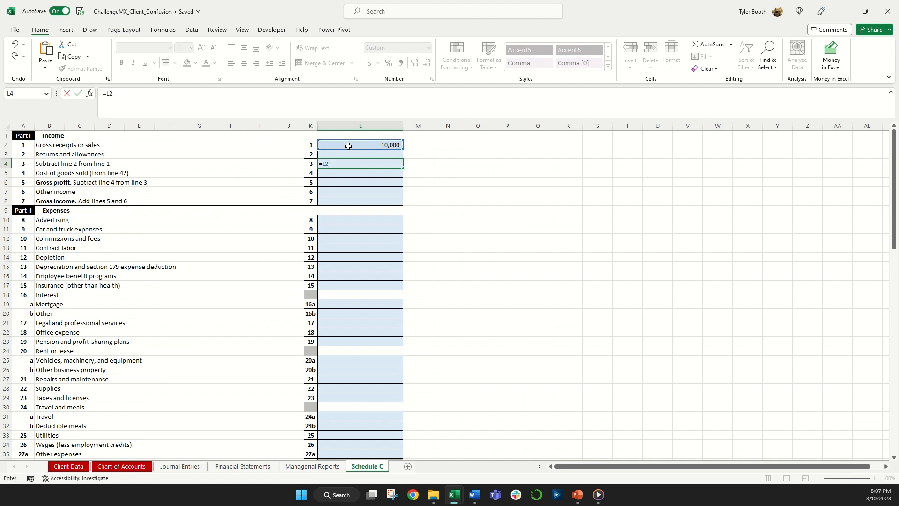
left_click(351, 154)
key("Return")
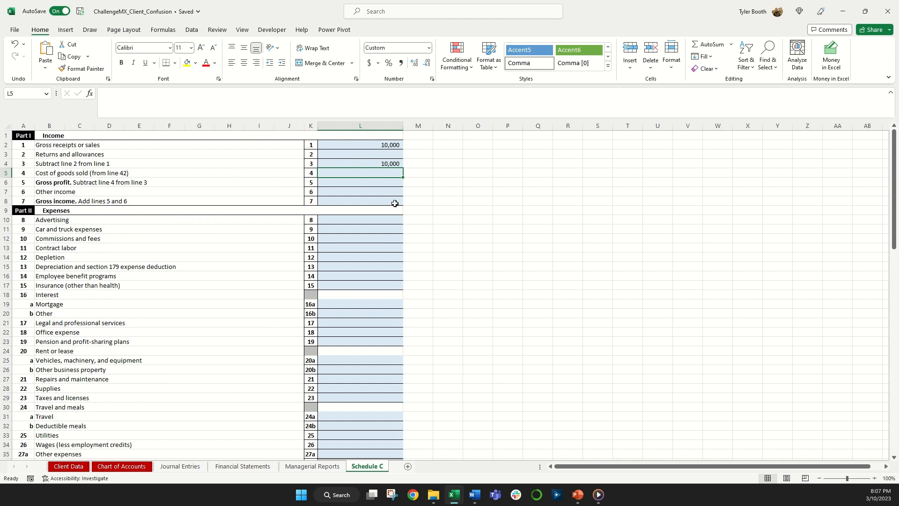
Enter =L4-L5 in L6 to calculate the gross profit
left_click(351, 183)
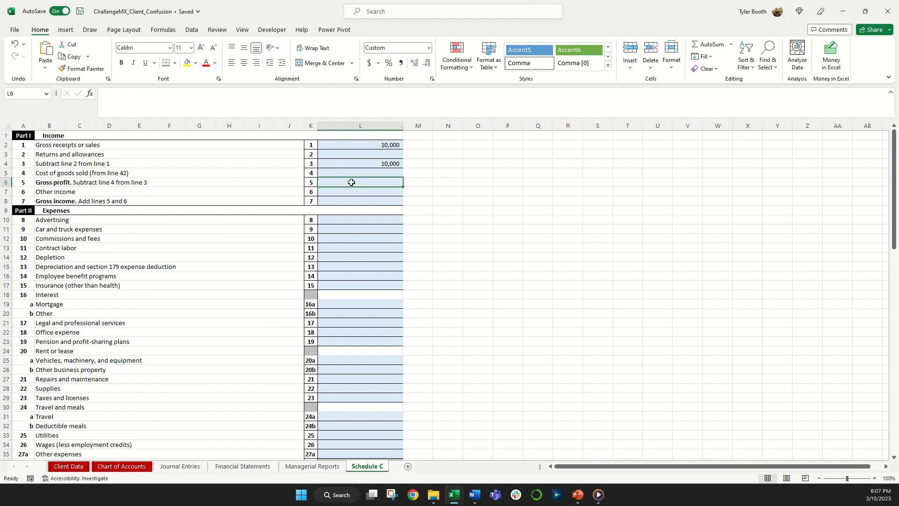
type("=")
left_click(389, 163)
type("-")
left_click(388, 172)
key("Return")
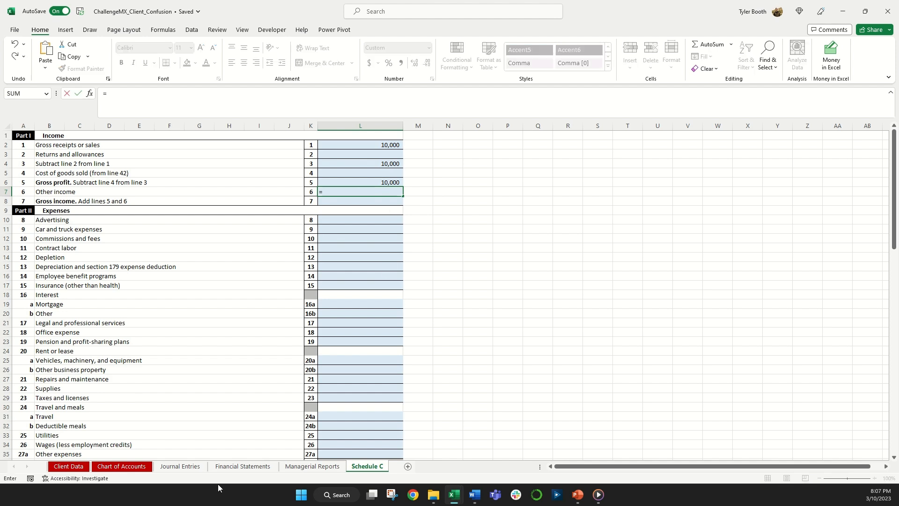
Enter ='Financial Statements'!I8 in L7 to bring in travel reimbursement as other income
left_click(243, 466)
left_click(330, 202)
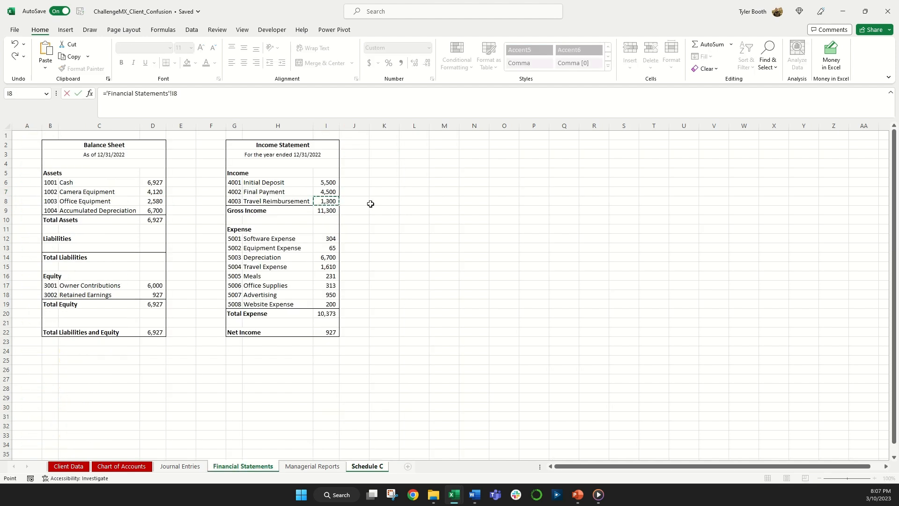
key("Return")
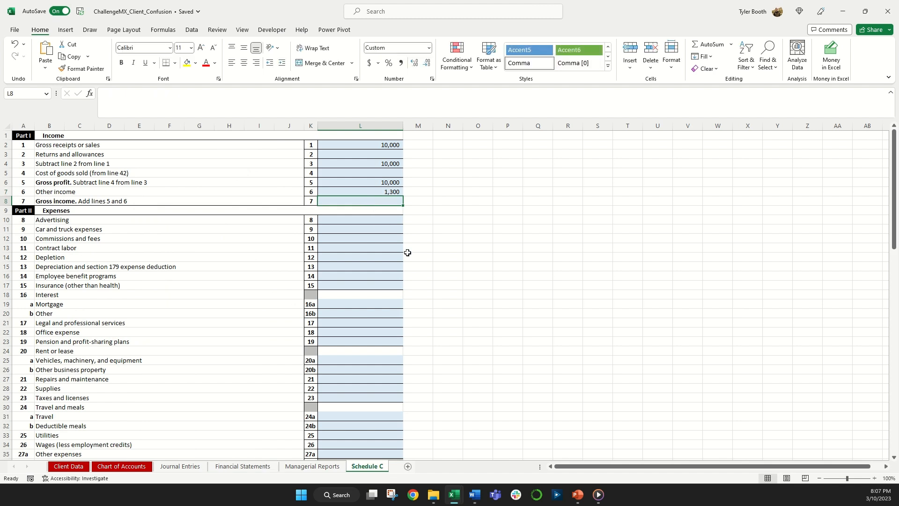
Enter =L6+L7 in L8 to calculate the gross income
type("=")
left_click(364, 182)
type("+")
left_click(367, 192)
key("Return")
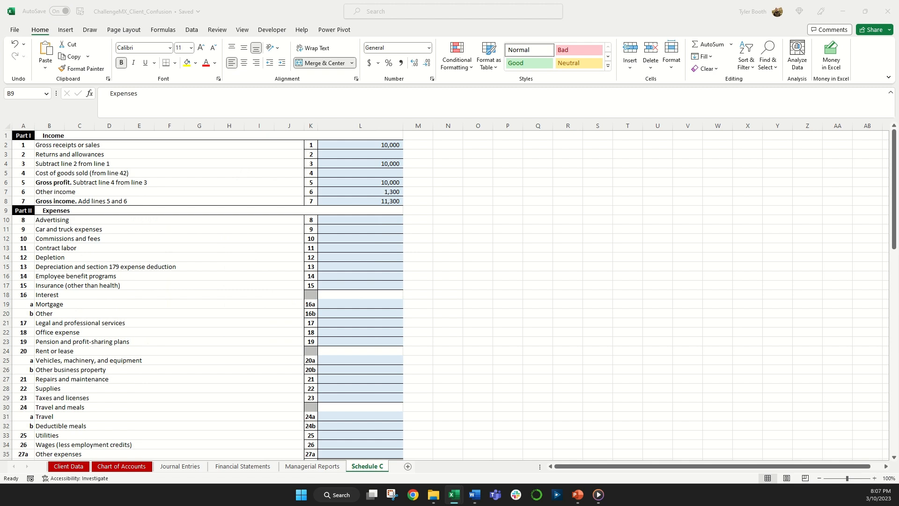
Enter ='Financial Statements'!I18 in L10 to bring in the advertising expense on line 8
left_click(396, 222)
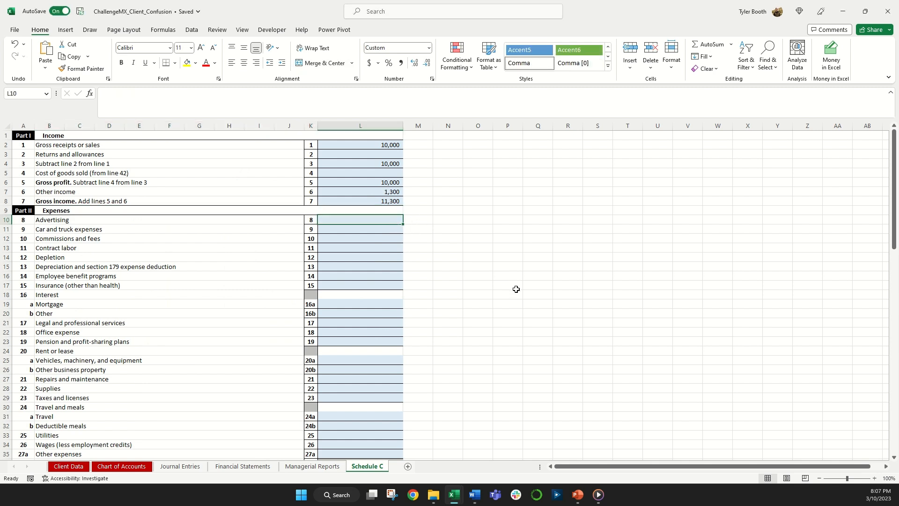
type("=")
left_click(226, 467)
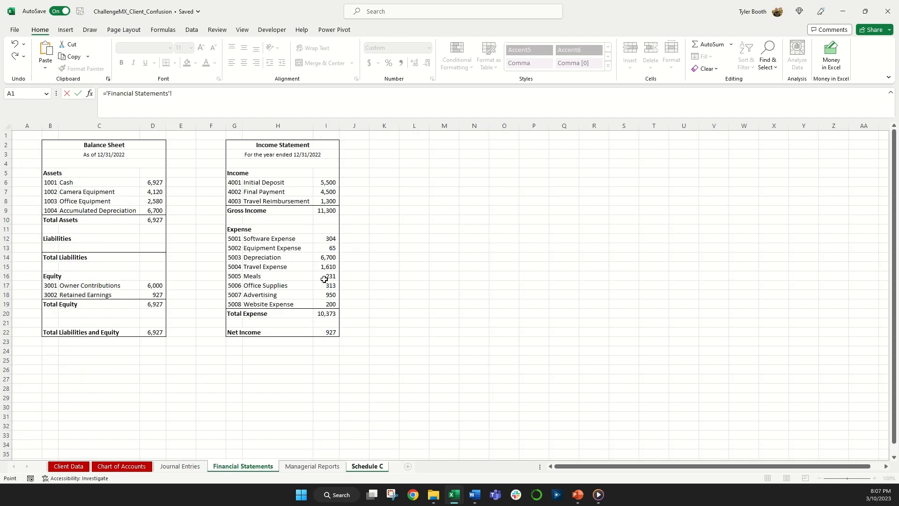
left_click(331, 294)
key("Return")
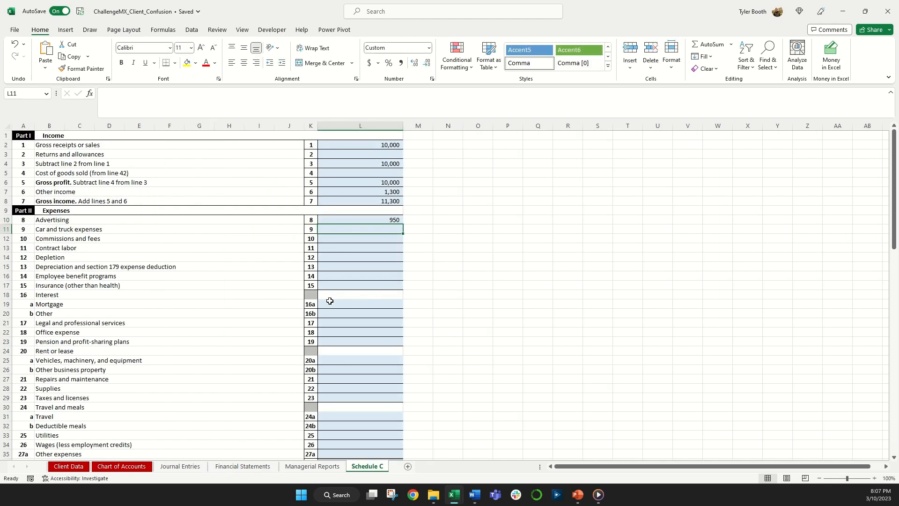
Enter ='Financial Statements'!I14 in L15 to bring in depreciation on line 13
left_click(356, 268)
type("=")
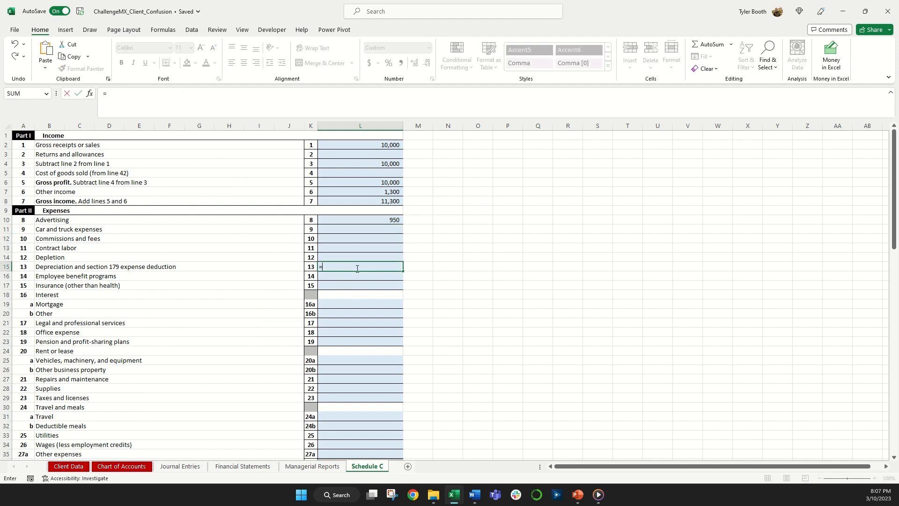
left_click(237, 466)
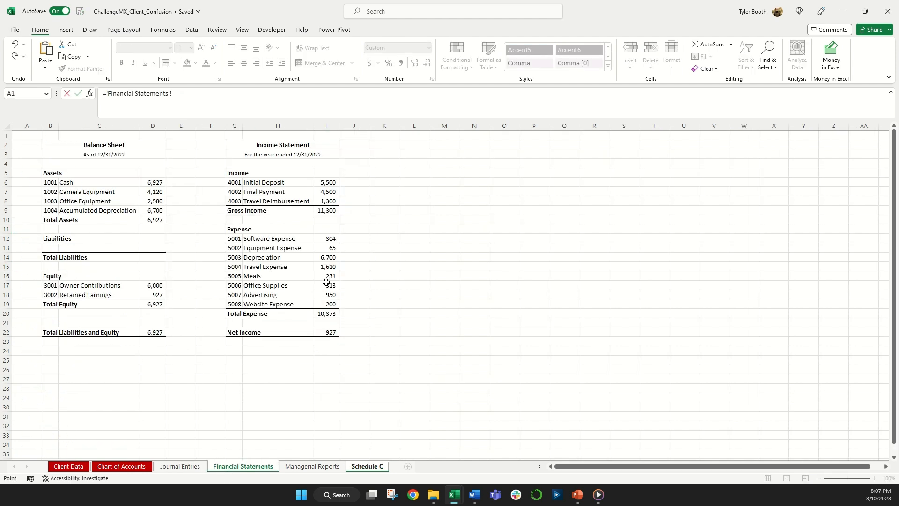
left_click(328, 257)
key("Return")
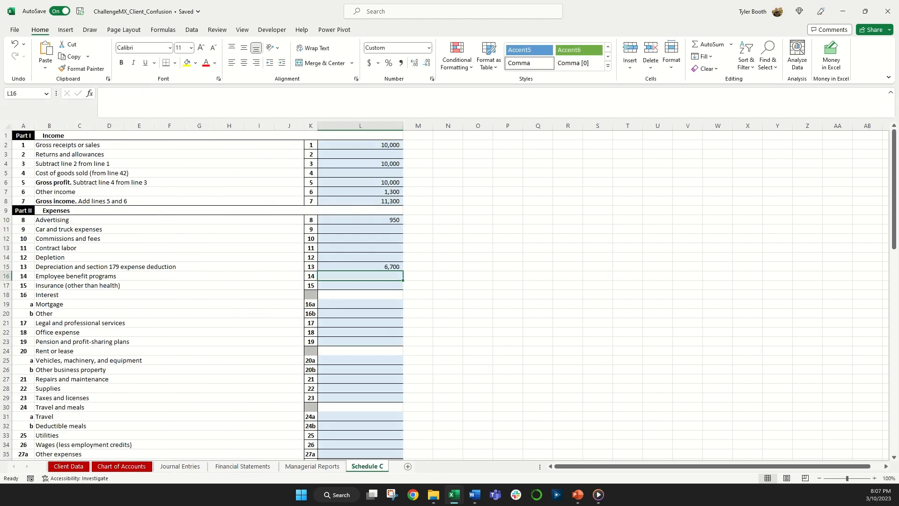
Enter ='Financial Statements'!I17 in L28 to bring in office supplies as the line 22 supplies expense
scroll(333, 260, "down", 4)
scroll(333, 261, "up", 1)
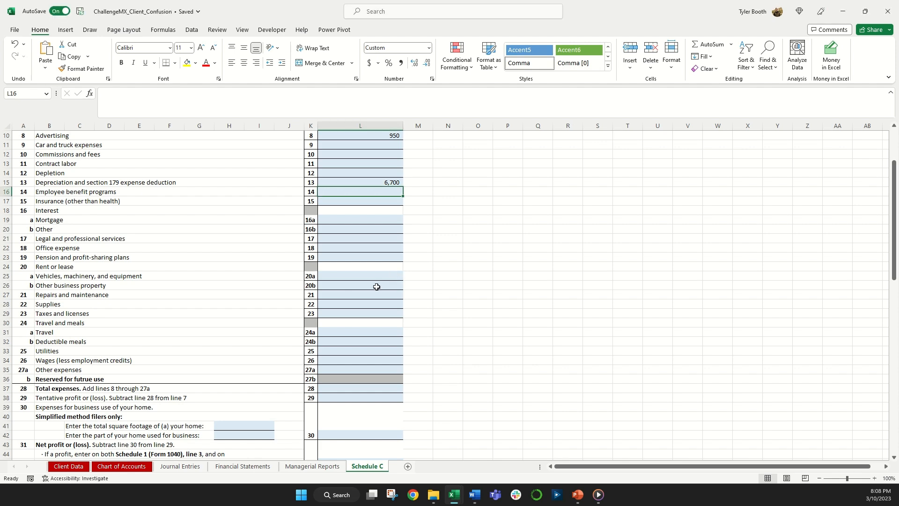
left_click(364, 302)
type("=")
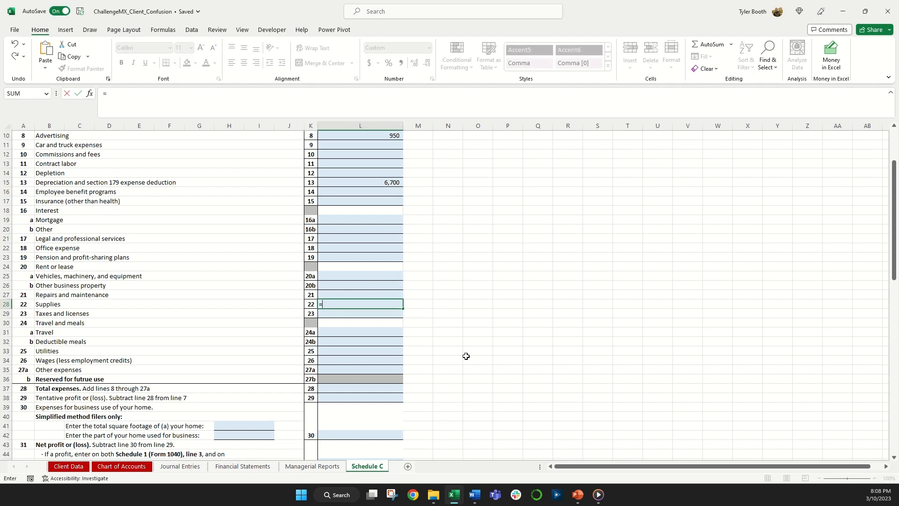
left_click(223, 470)
left_click(326, 285)
key("Return")
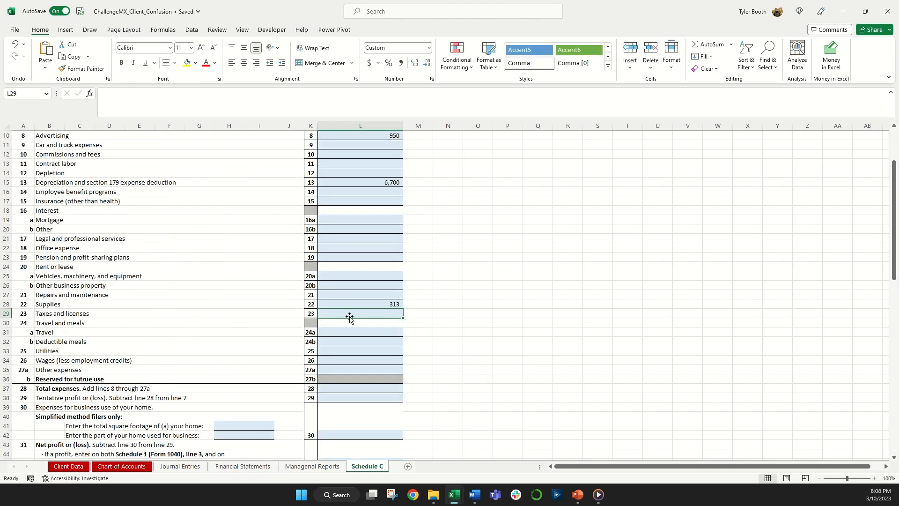
Enter ='Financial Statements'!I15 in L31 to bring in the travel expense on line 24a
left_click(356, 331)
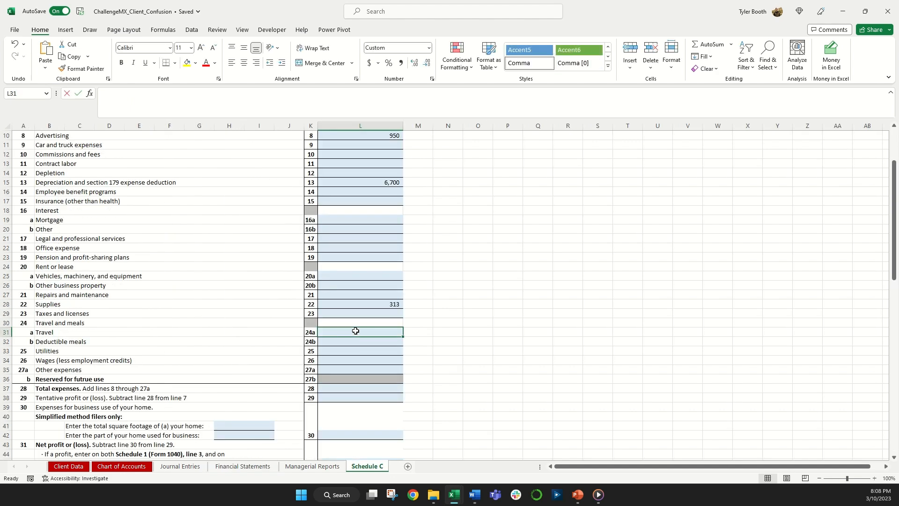
type("=")
left_click(242, 466)
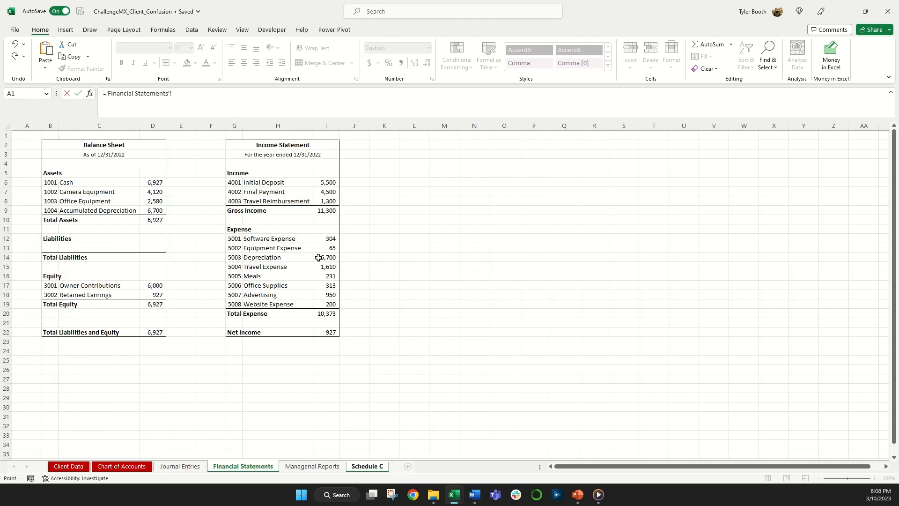
left_click(317, 269)
key("Return")
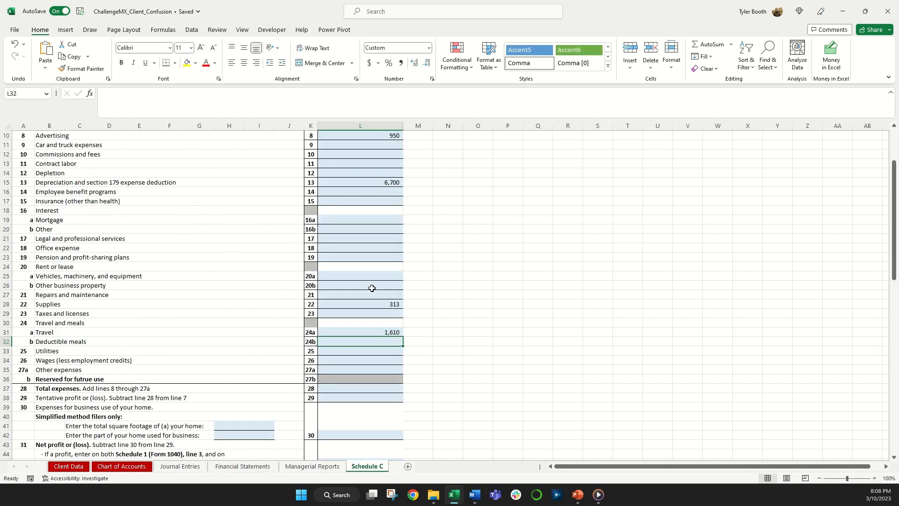
Enter ='Financial Statements'!I16*.5 in L32 to claim half of the meals expense as deductible meals on line 24b
type("=")
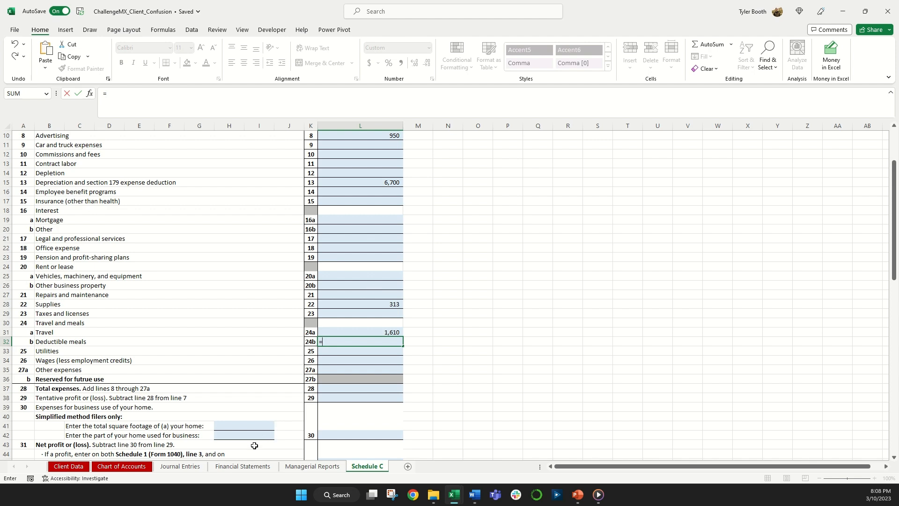
left_click(239, 467)
left_click(315, 275)
type("*.5")
key("Return")
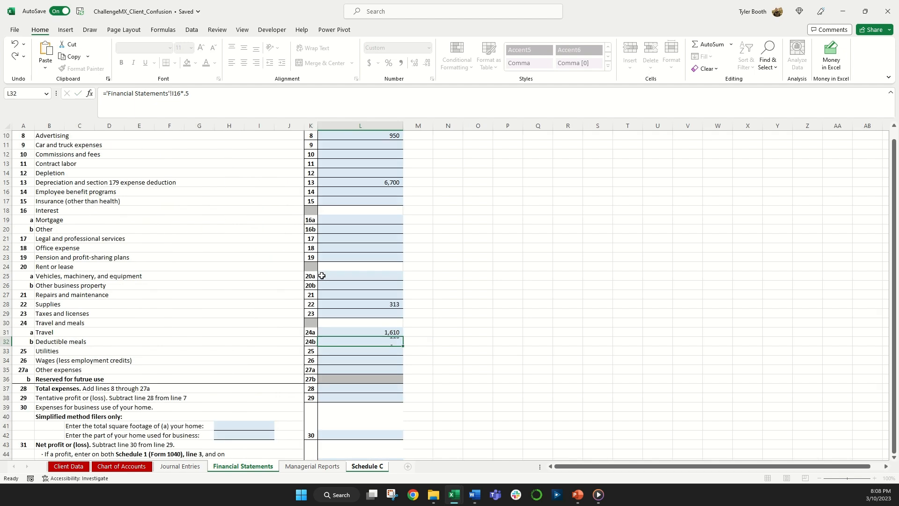
Enter =L95 in L35 to link line 27a other expenses to the Part V total
left_click(365, 369)
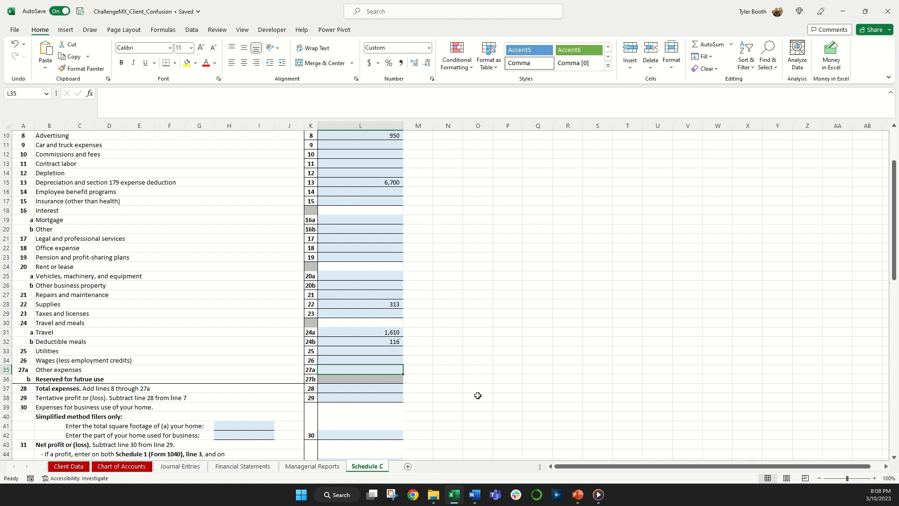
type("=")
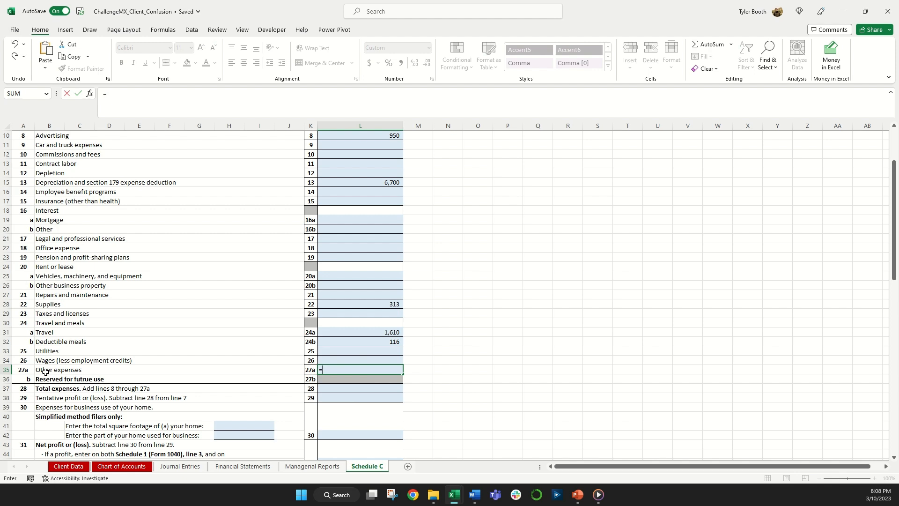
scroll(440, 359, "down", 7)
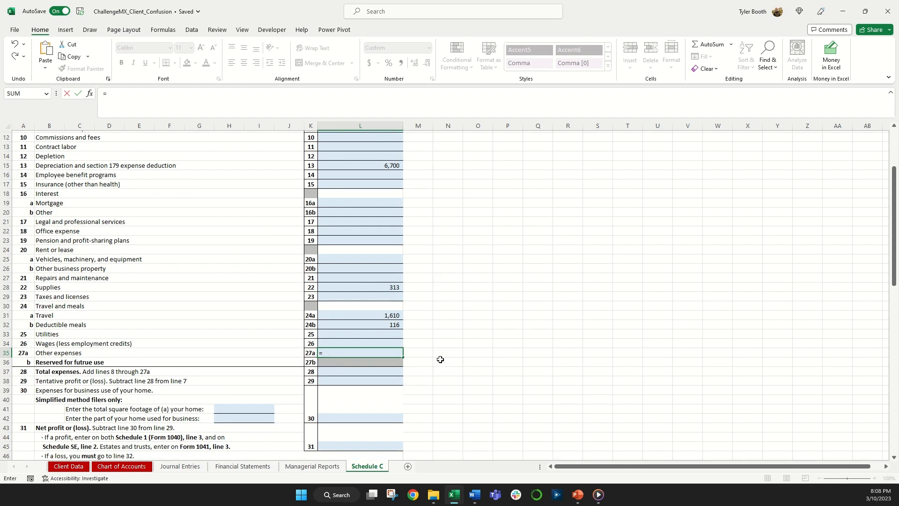
scroll(441, 359, "down", 14)
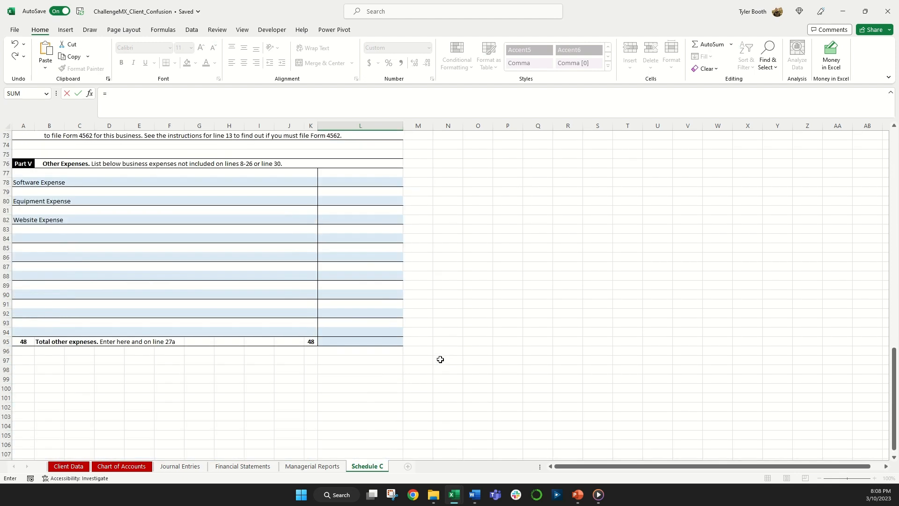
left_click(379, 344)
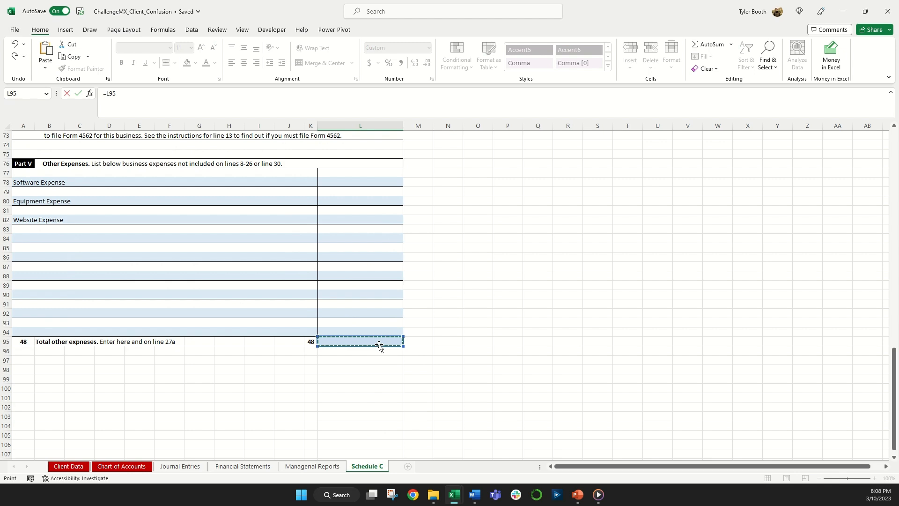
key("Return")
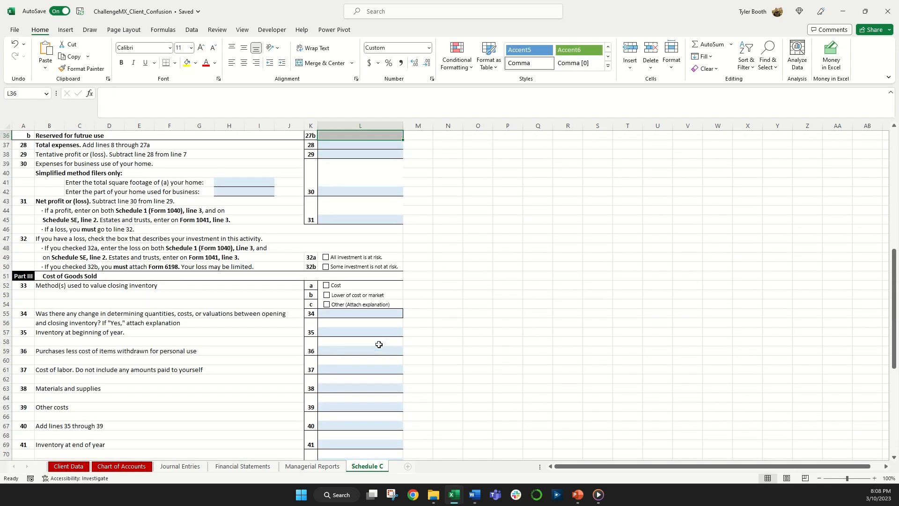
Review the Part V expense labels and enter ='Financial Statements'!I12 in L78 for the software expense
scroll(379, 344, "down", 10)
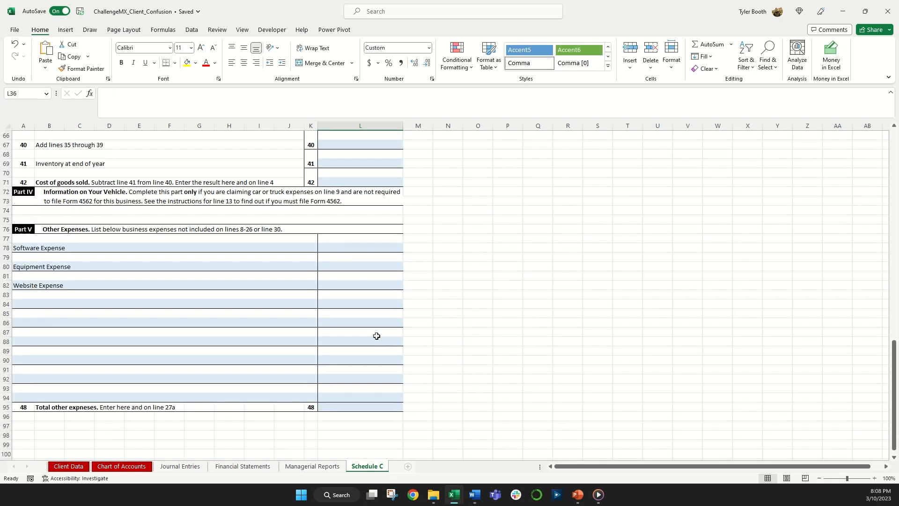
left_click(228, 248)
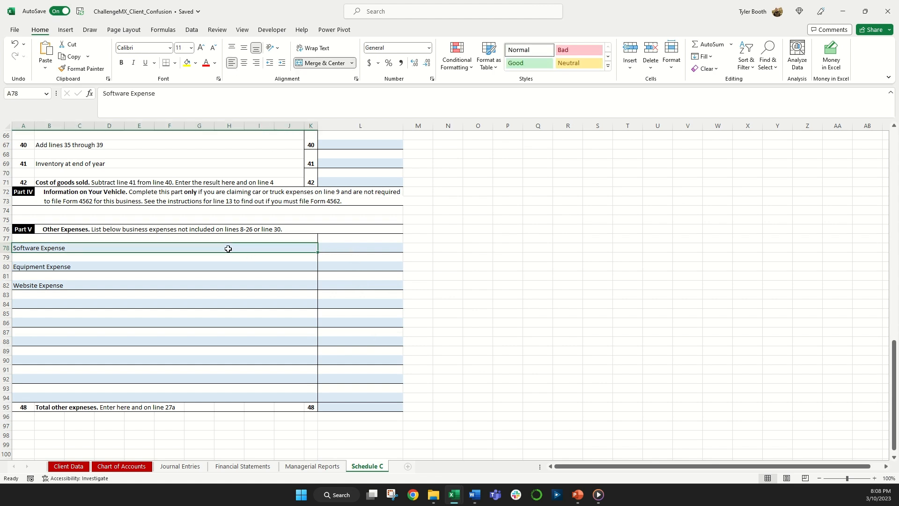
left_click(191, 268)
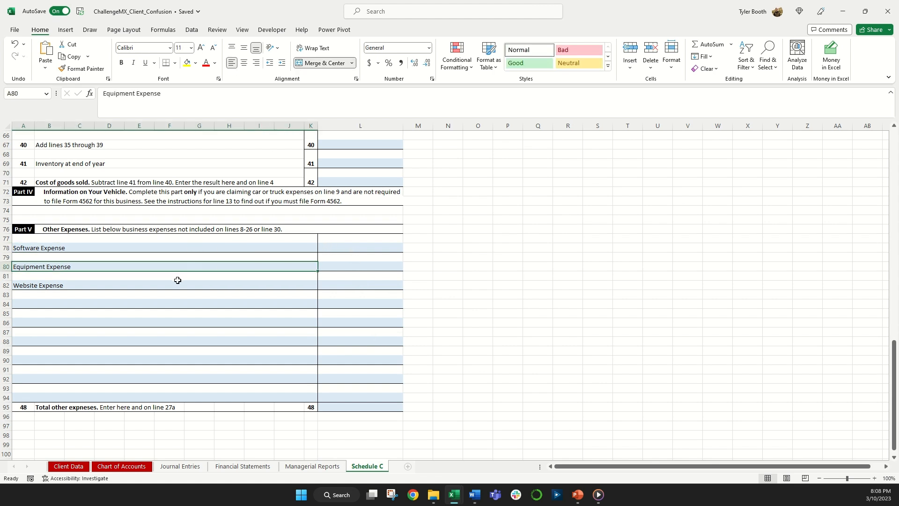
left_click(173, 284)
left_click(345, 248)
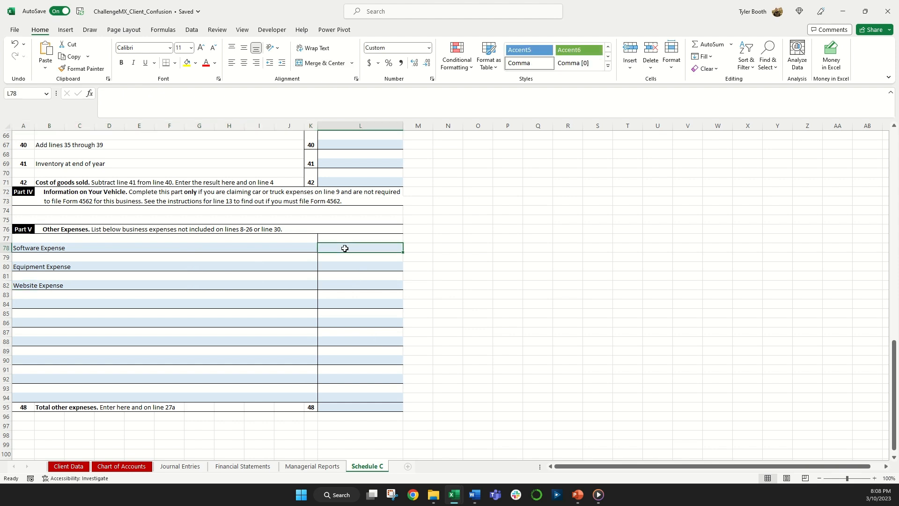
type("=")
left_click(243, 466)
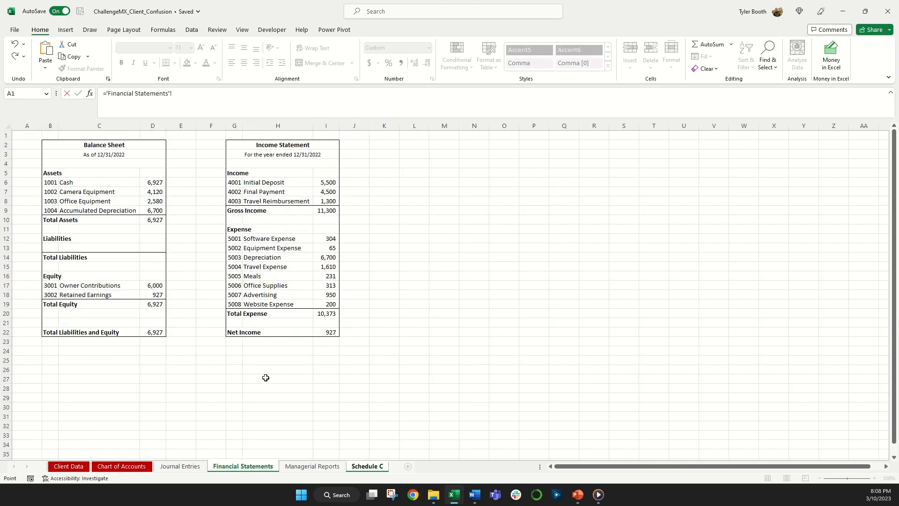
left_click(330, 239)
key("Return")
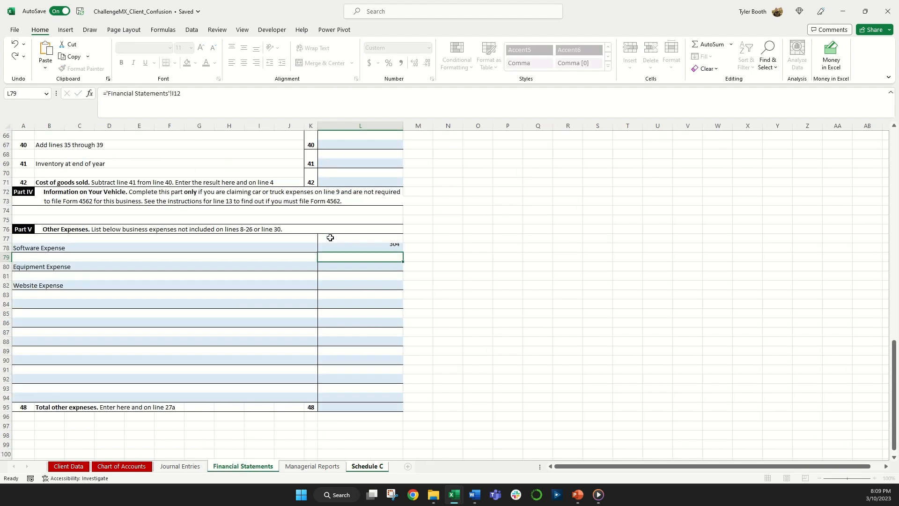
Enter ='Financial Statements'!I13 in L80 to bring in the equipment expense in Part V
double_click(336, 266)
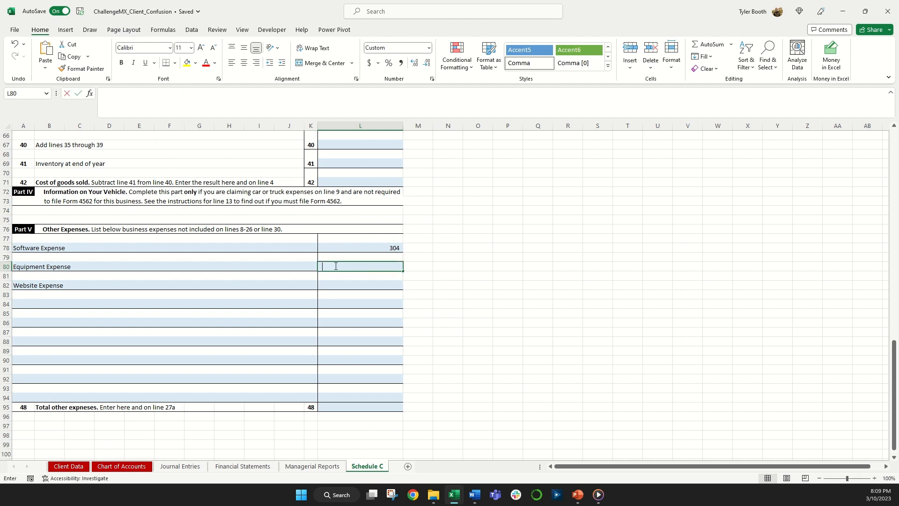
type("=")
left_click(243, 466)
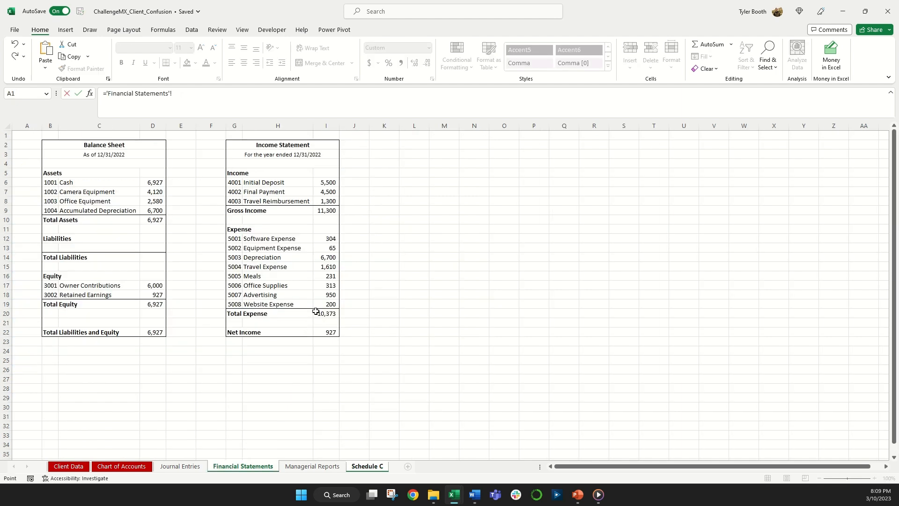
left_click(331, 247)
key("Return")
Enter ='Financial Statements'!I19 in L82 to bring in the website expense in Part V
left_click(343, 287)
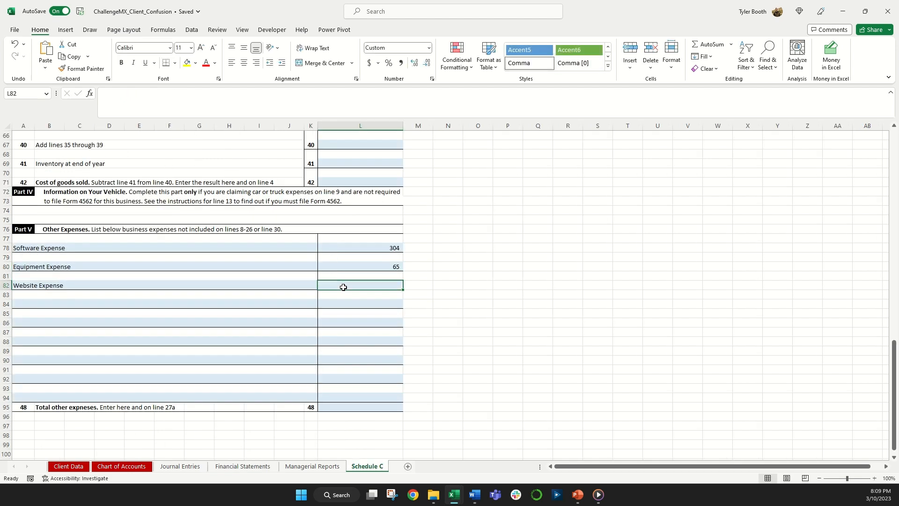
type("=")
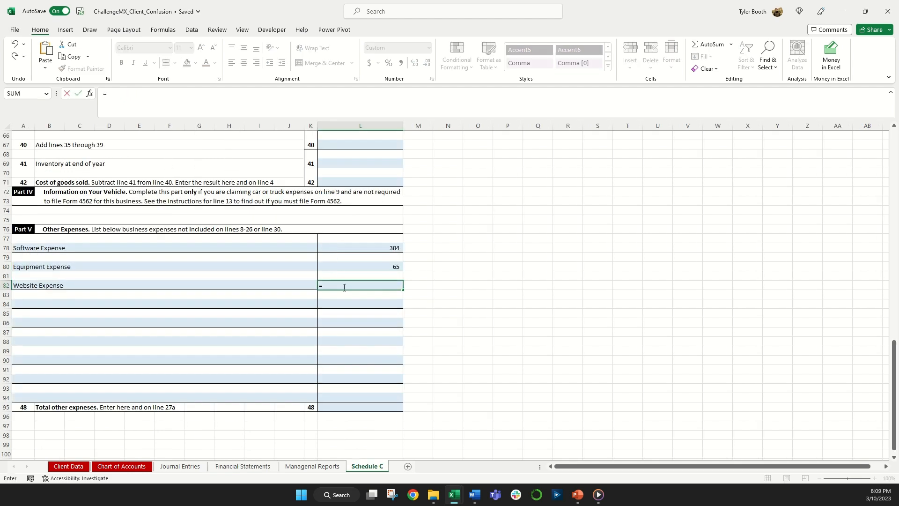
left_click(261, 467)
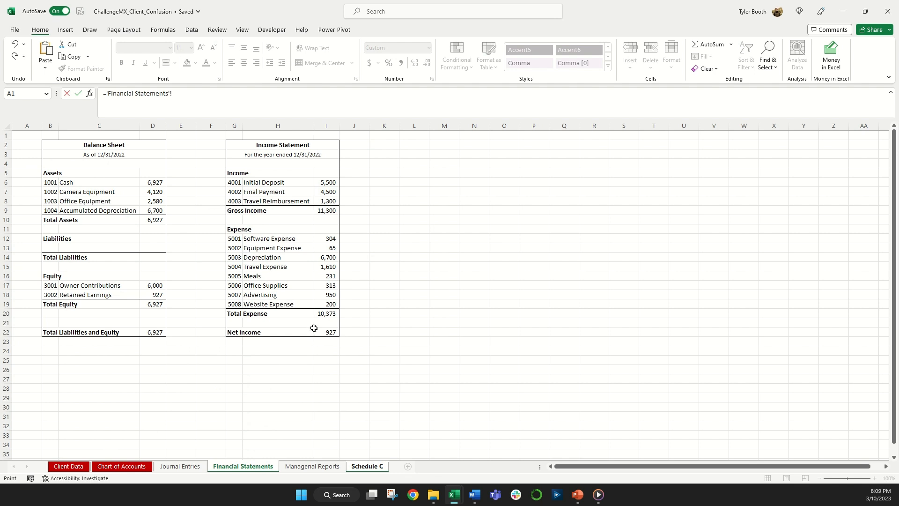
left_click(319, 304)
key("Return")
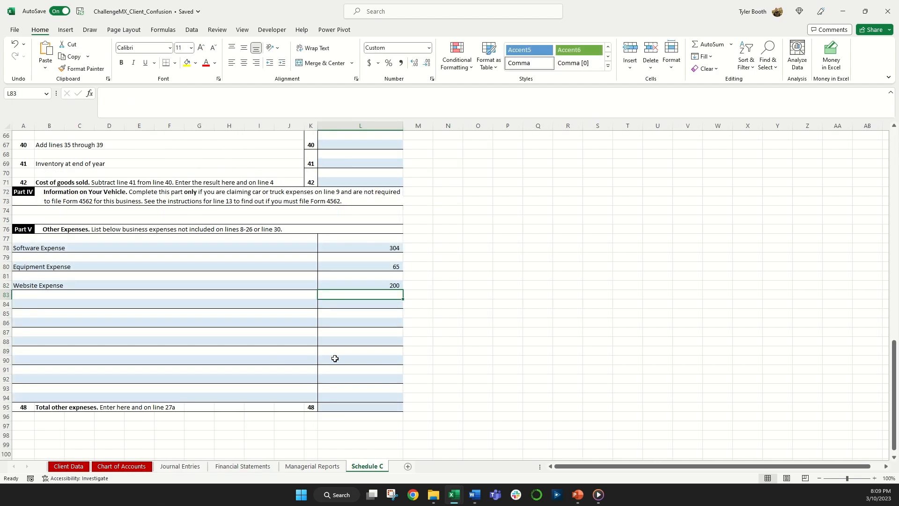
Enter a SUM formula in L95 that totals the Part V other expense amounts from L78 down
left_click(345, 405)
type("=sum(")
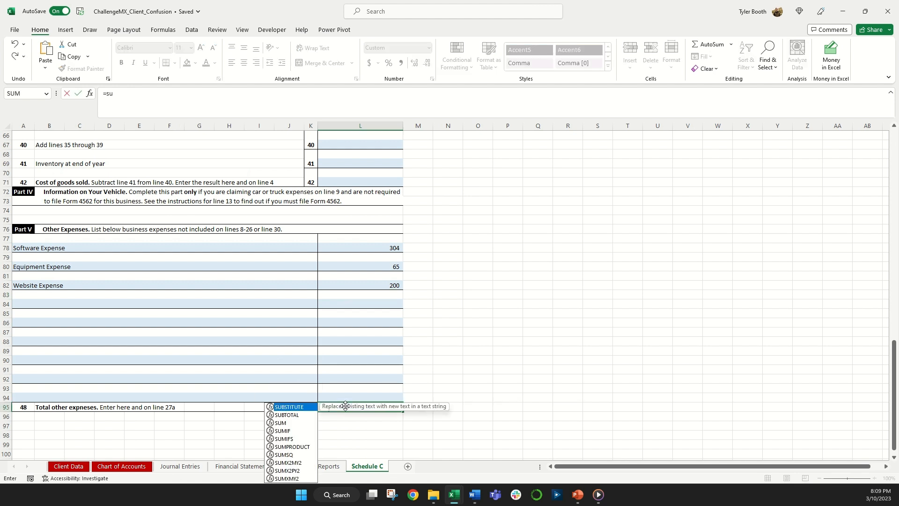
left_click_drag(382, 249, 382, 378)
key("Return")
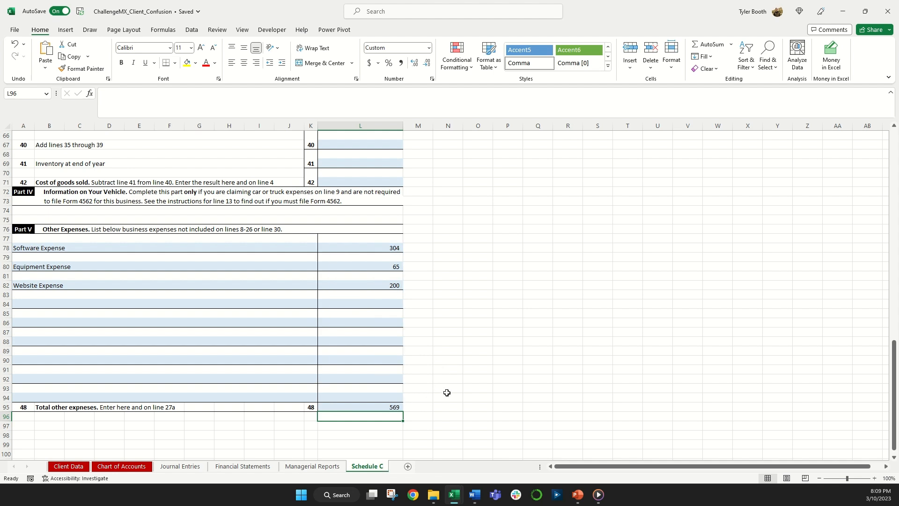
scroll(447, 393, "up", 11)
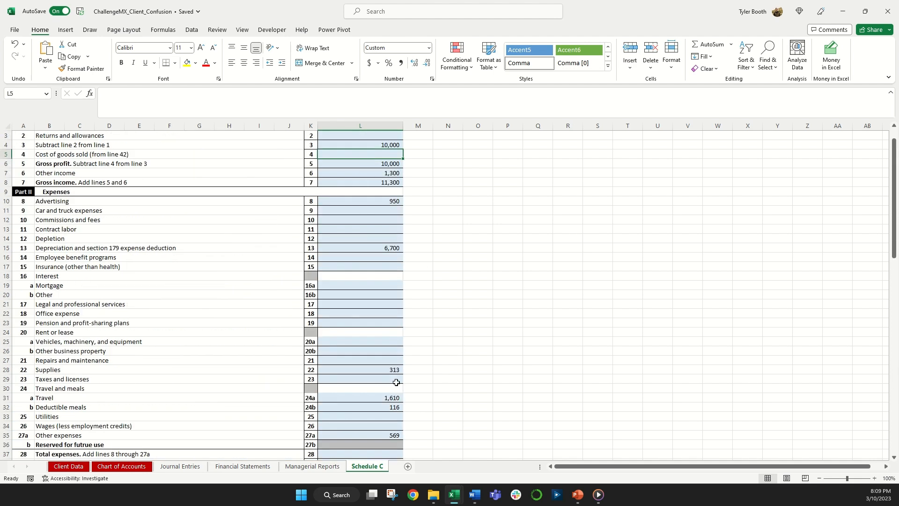
Enter a SUM formula in L37 that totals the expense lines 8 through 27a, L10 to L35
scroll(396, 380, "down", 2)
left_click(377, 378)
scroll(378, 389, "down", 3)
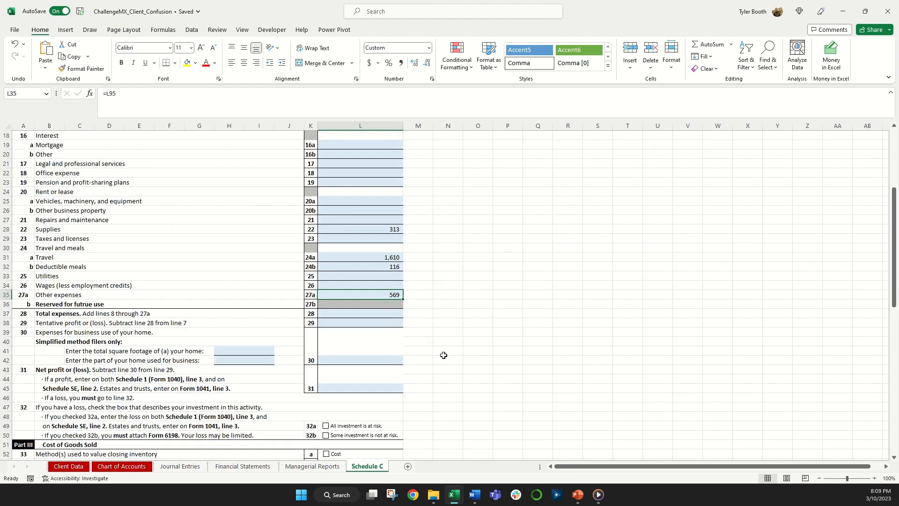
scroll(444, 355, "down", 5)
scroll(98, 328, "down", 6)
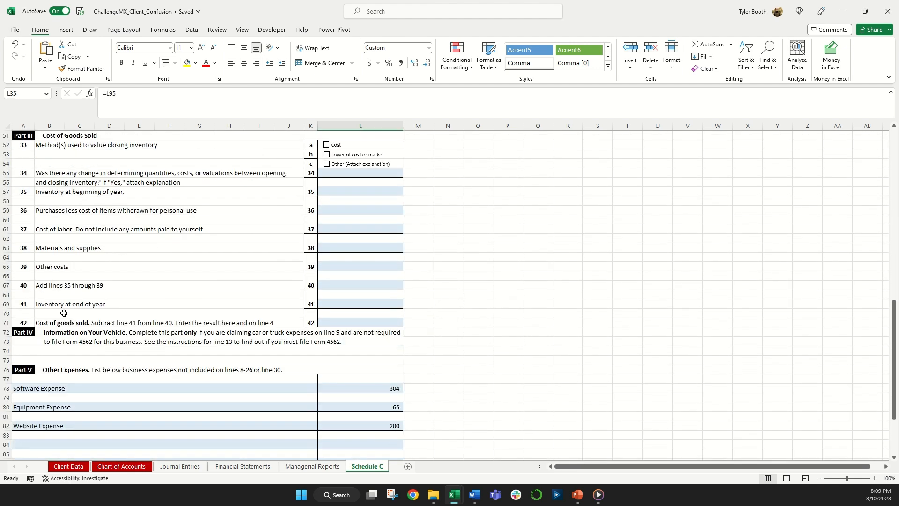
scroll(140, 299, "up", 10)
left_click(354, 284)
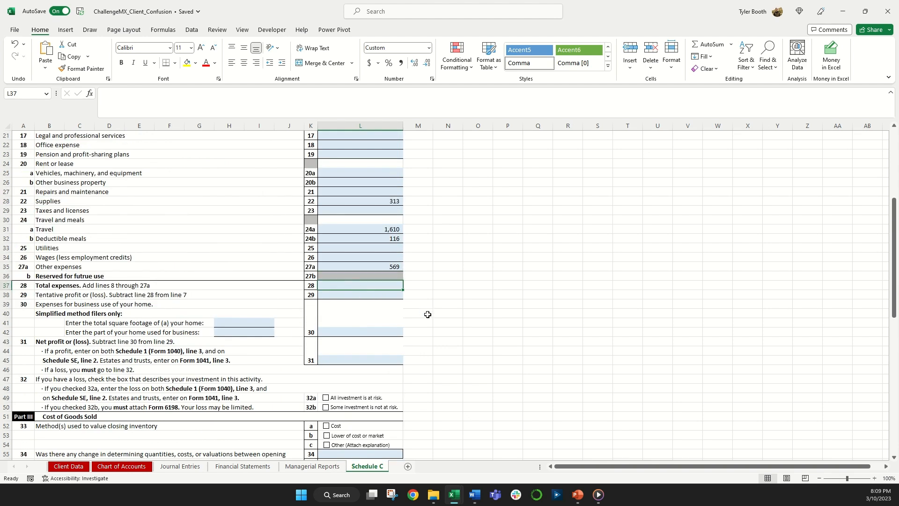
type("=sum(")
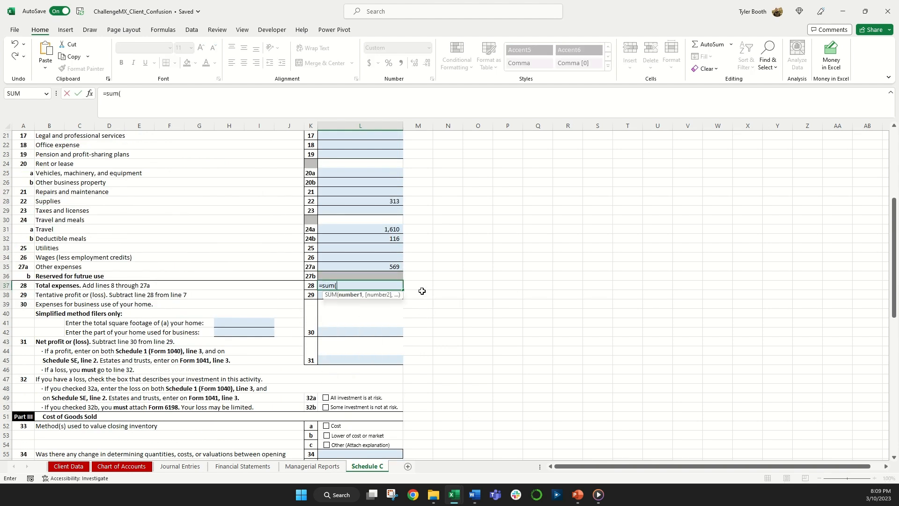
scroll(417, 224, "up", 3)
scroll(417, 224, "up", 1)
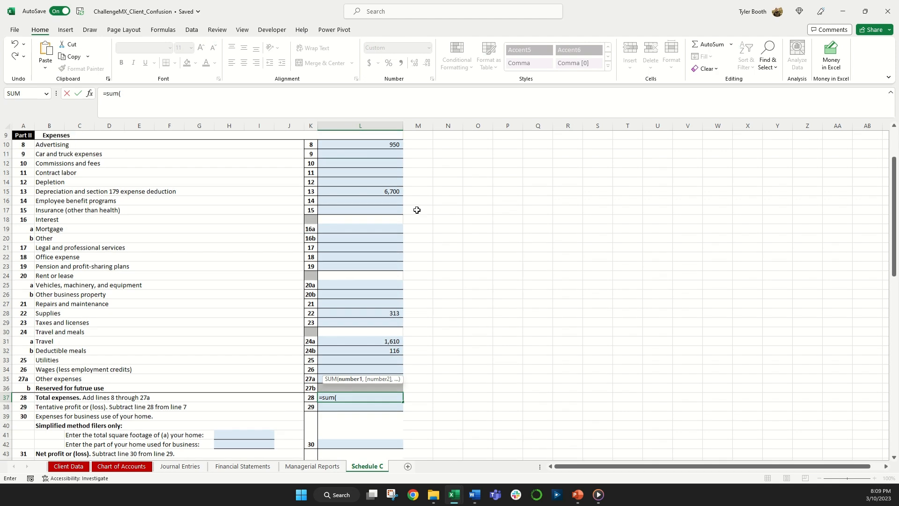
left_click_drag(380, 146, 372, 377)
key("Return")
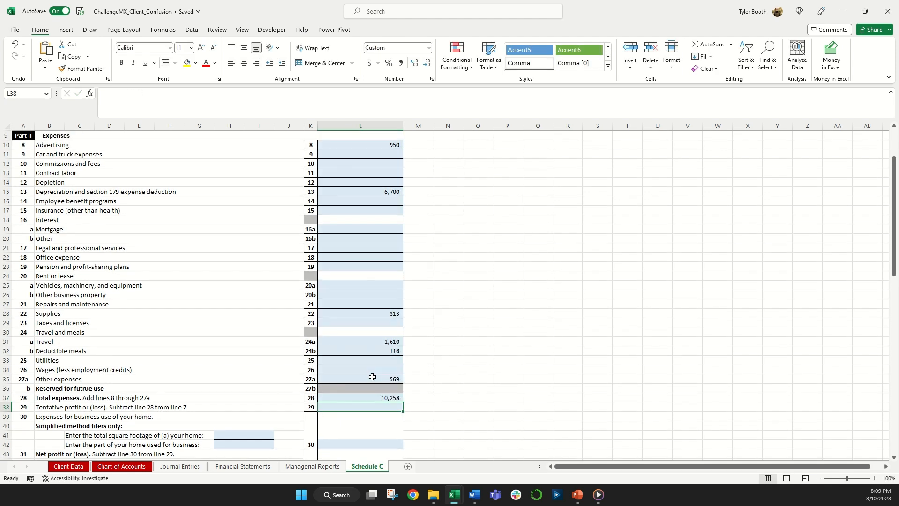
Enter =L8-L37 in L38 to calculate the tentative profit or loss on line 29
scroll(447, 362, "down", 1)
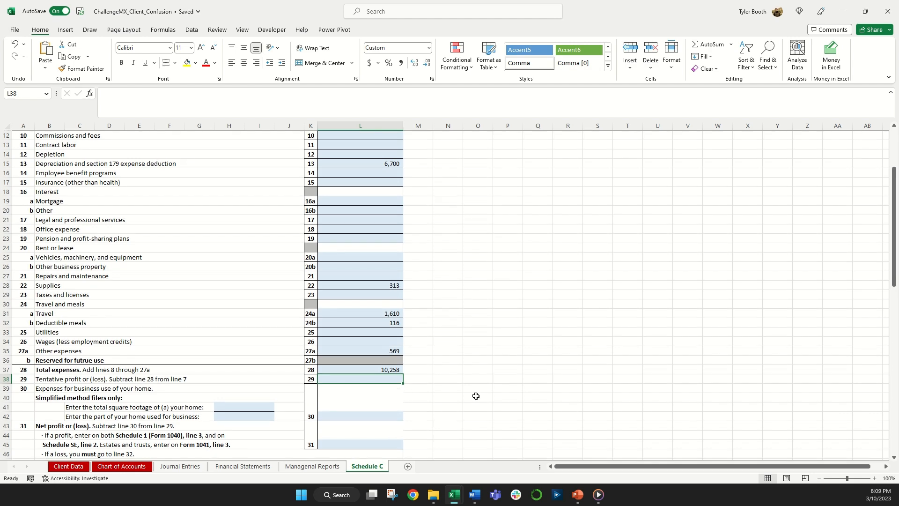
type("=")
scroll(469, 375, "up", 4)
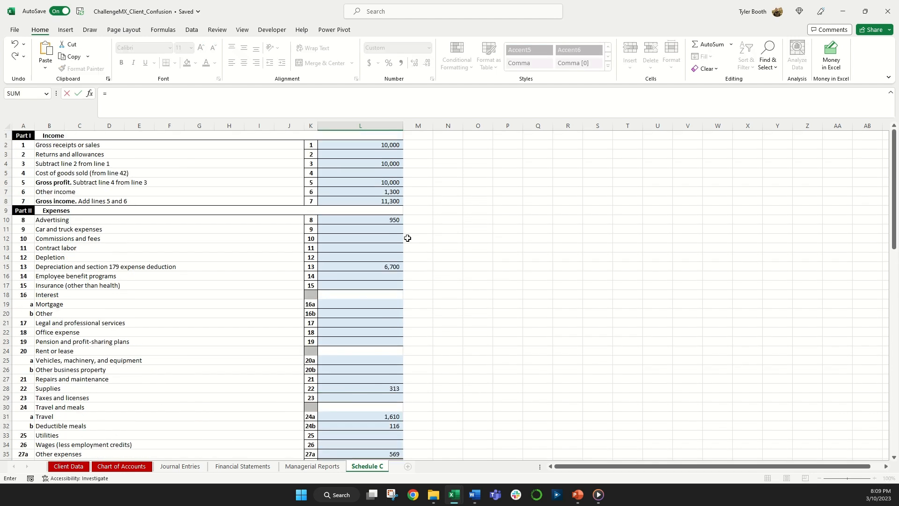
left_click(384, 202)
type("-")
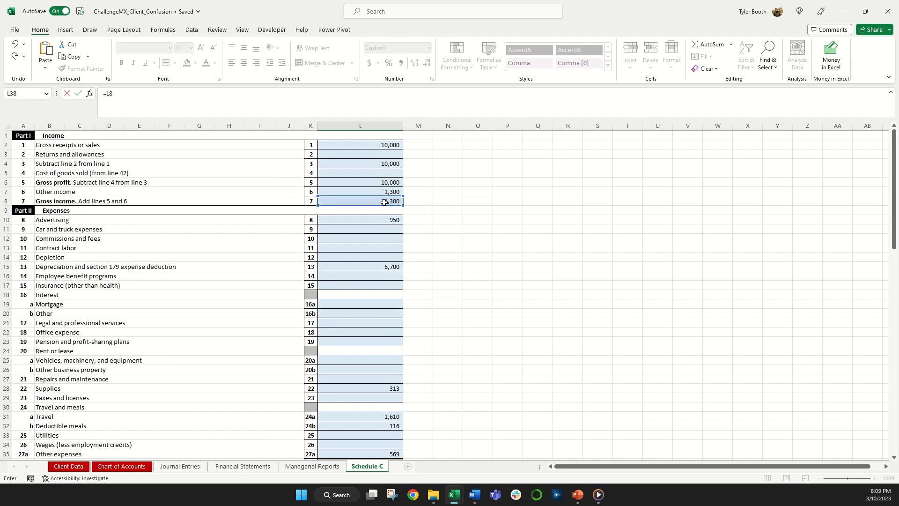
scroll(442, 280, "down", 7)
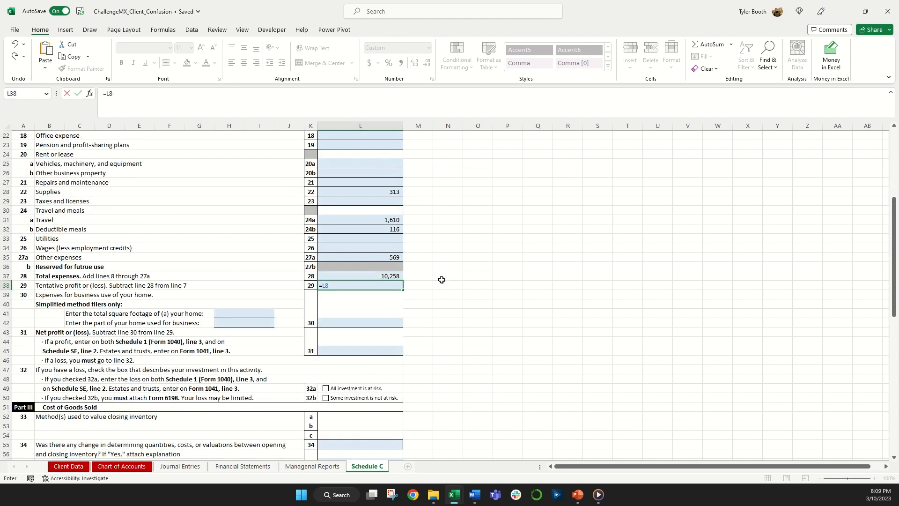
left_click(372, 276)
key("Return")
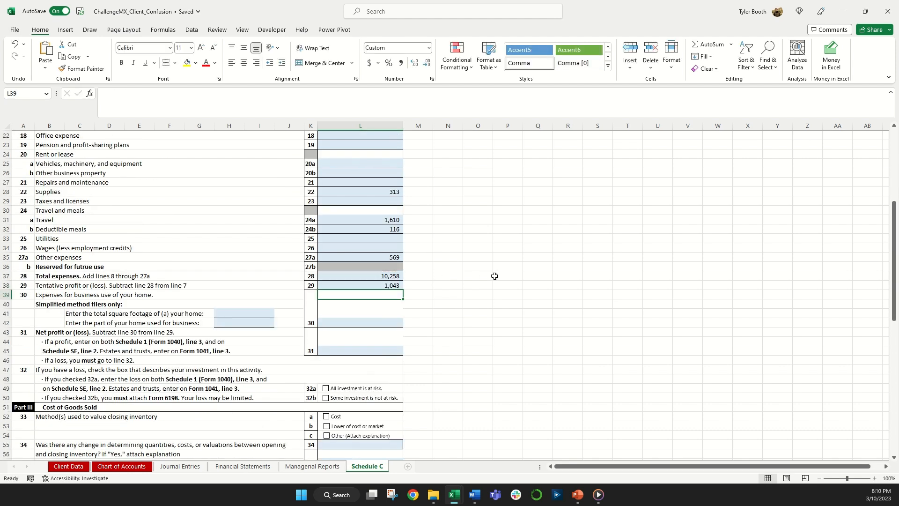
scroll(480, 331, "down", 3)
scroll(481, 331, "up", 9)
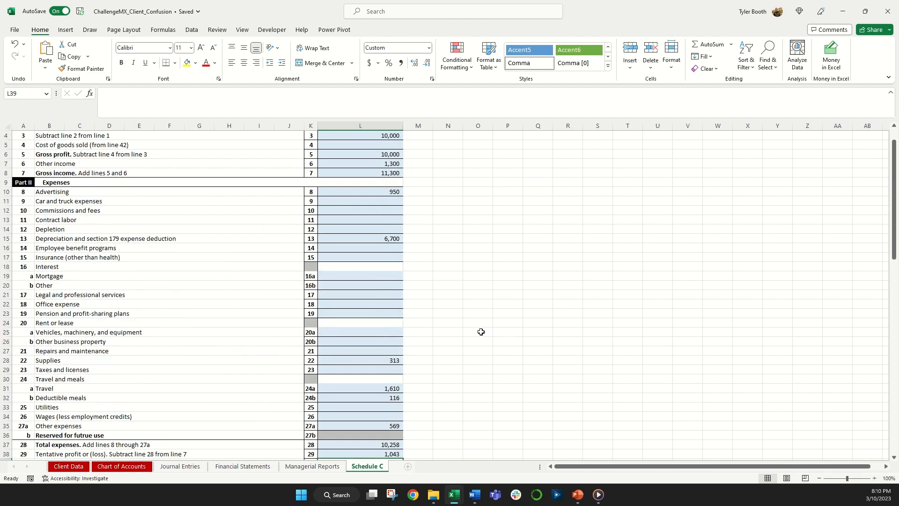
scroll(481, 331, "down", 2)
scroll(481, 331, "up", 3)
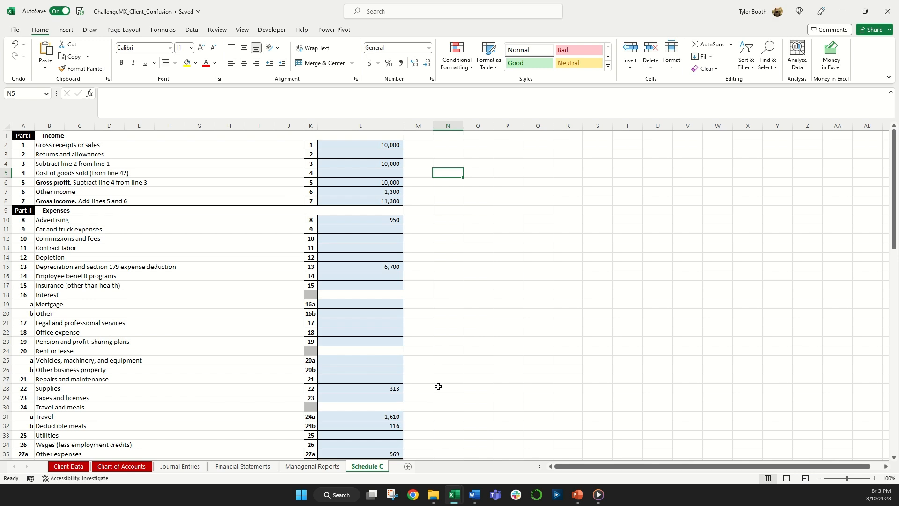
On the Managerial Reports sheet, highlight Project Net Income values in E2:E12 less than 1000 with Light Red Fill with Dark Red Text
left_click(330, 468)
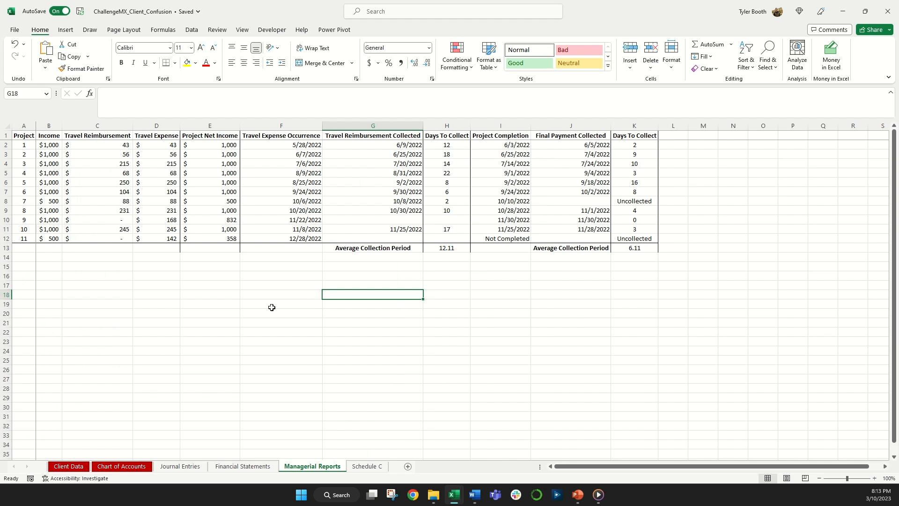
left_click_drag(211, 145, 219, 234)
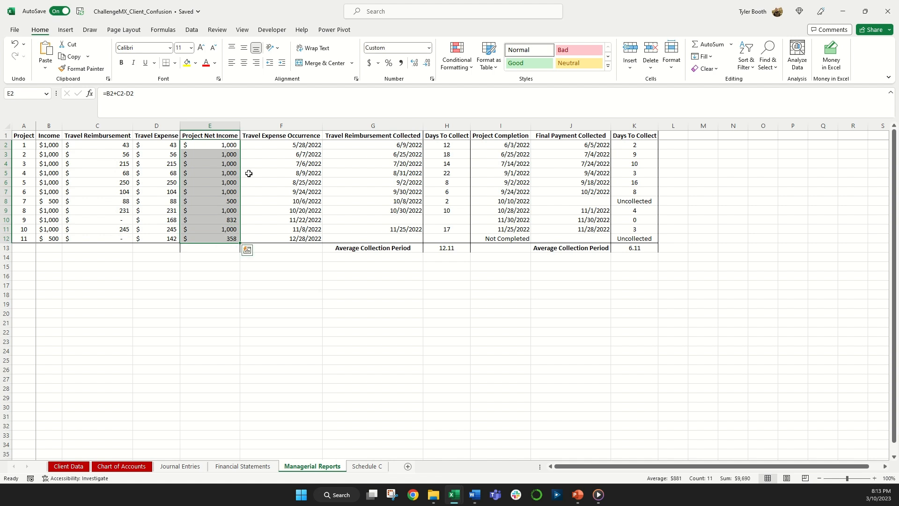
left_click(457, 59)
mouse_move(483, 85)
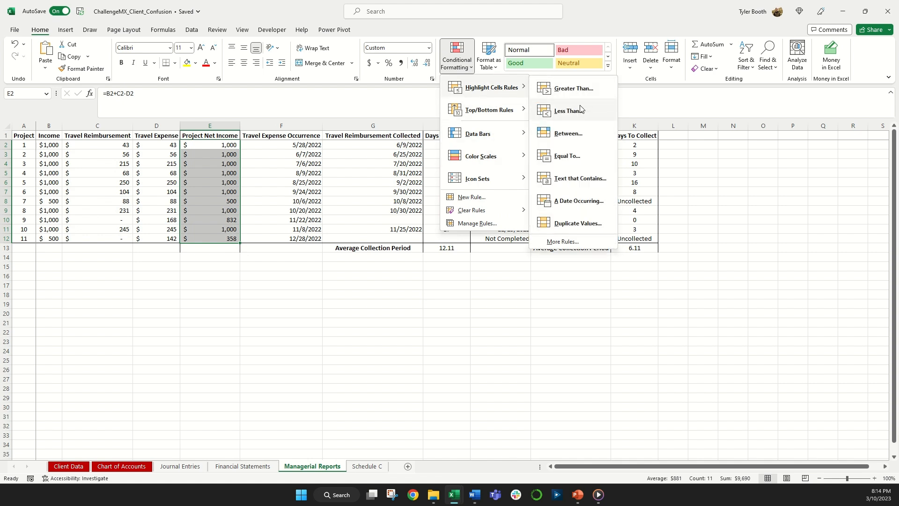
left_click(580, 109)
type("1000")
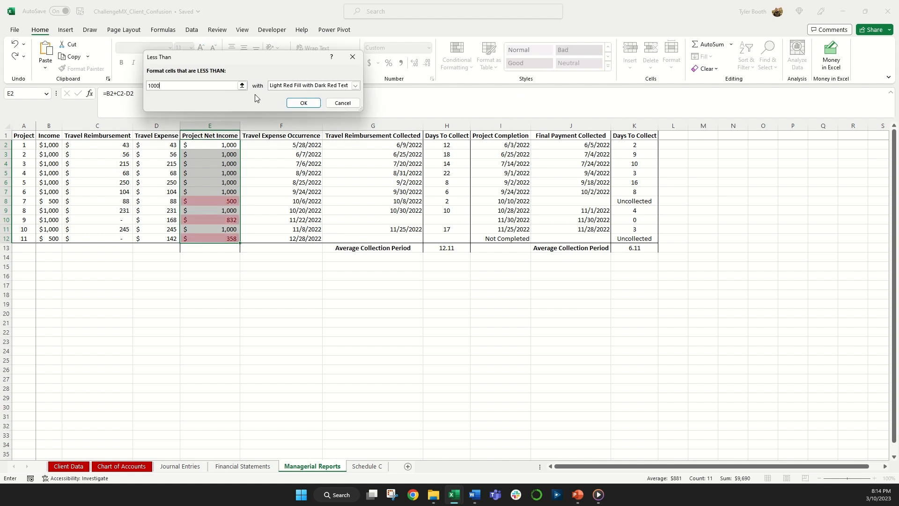
left_click(308, 104)
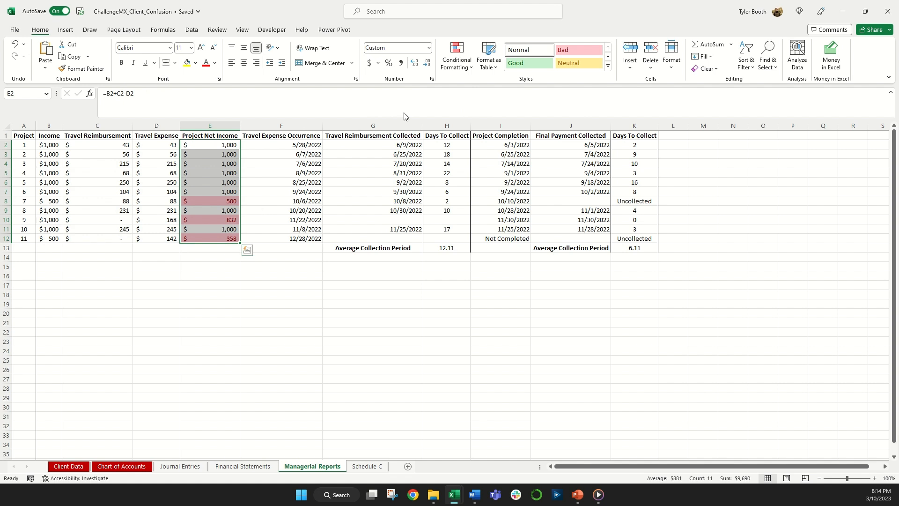
Add a conditional formatting rule to E2:E12 that gives values greater than 999 a Green Fill with Dark Green Text
left_click(456, 57)
mouse_move(467, 94)
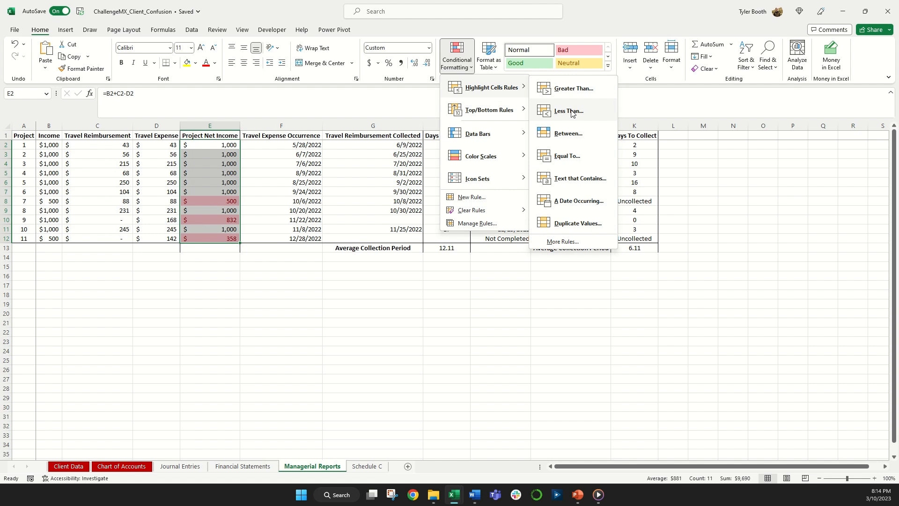
left_click(574, 89)
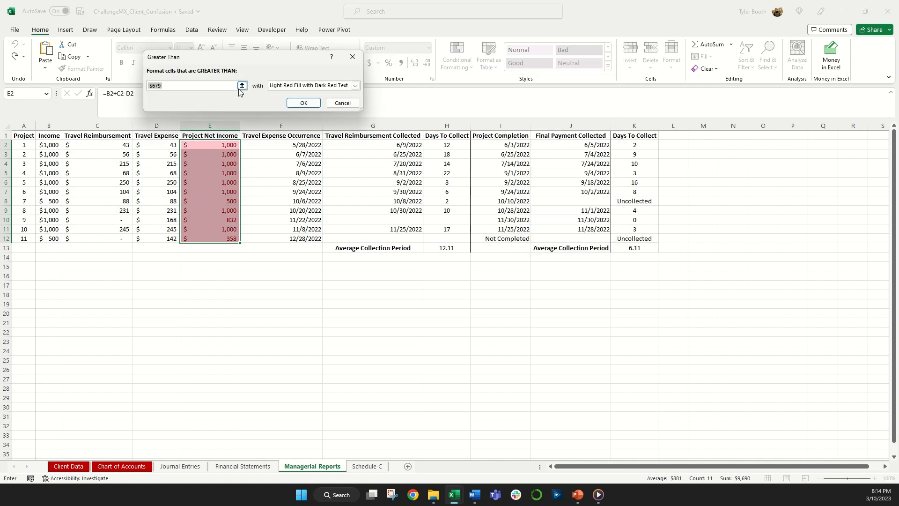
type("999")
left_click(356, 85)
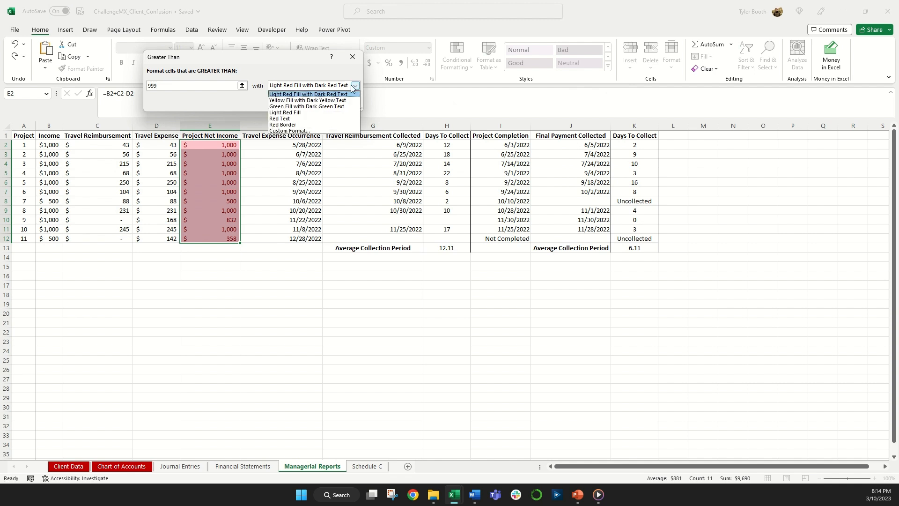
left_click(318, 107)
left_click(307, 104)
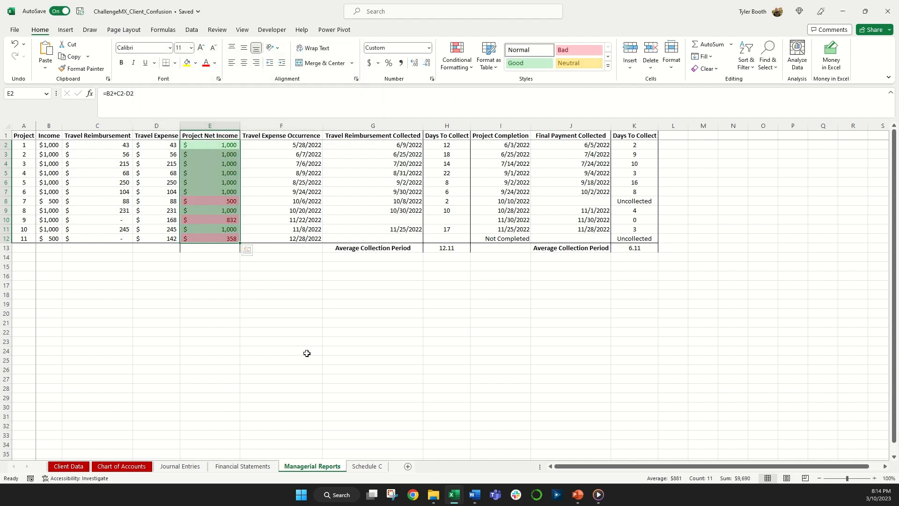
left_click(307, 353)
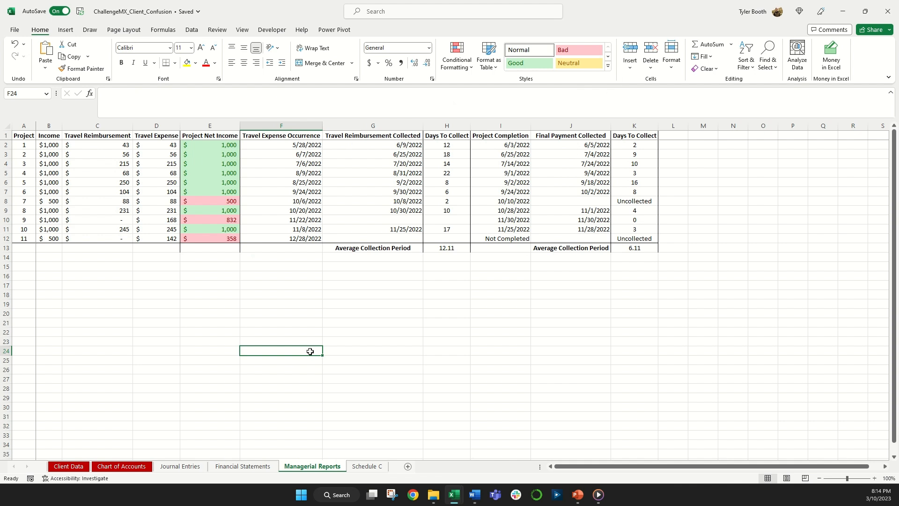
Change the IFERROR fallback in H2 to "Uncollected" and fill the formula down through H12
left_click_drag(441, 146, 441, 238)
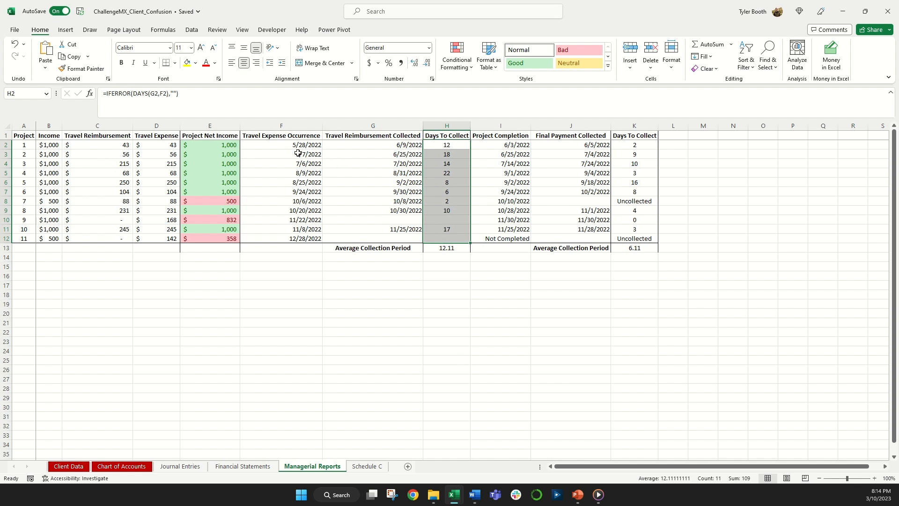
left_click(434, 145)
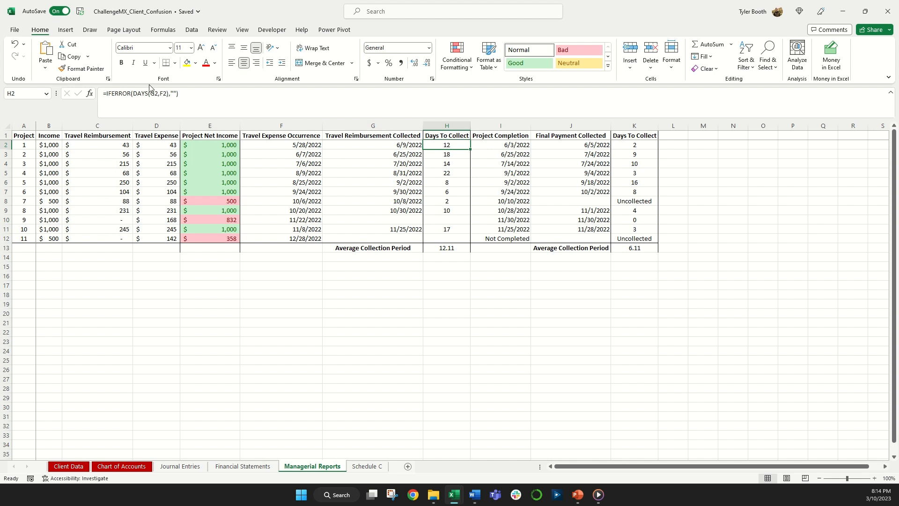
left_click(174, 94)
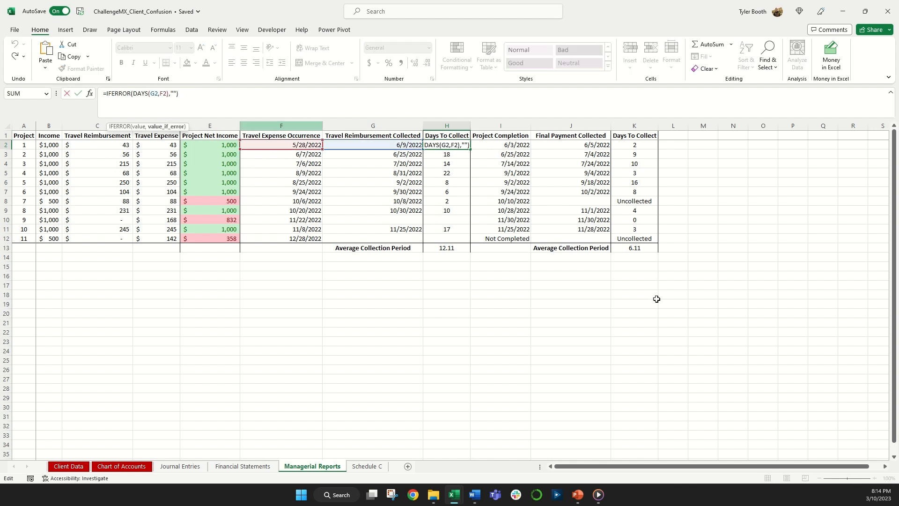
type("Uncollected")
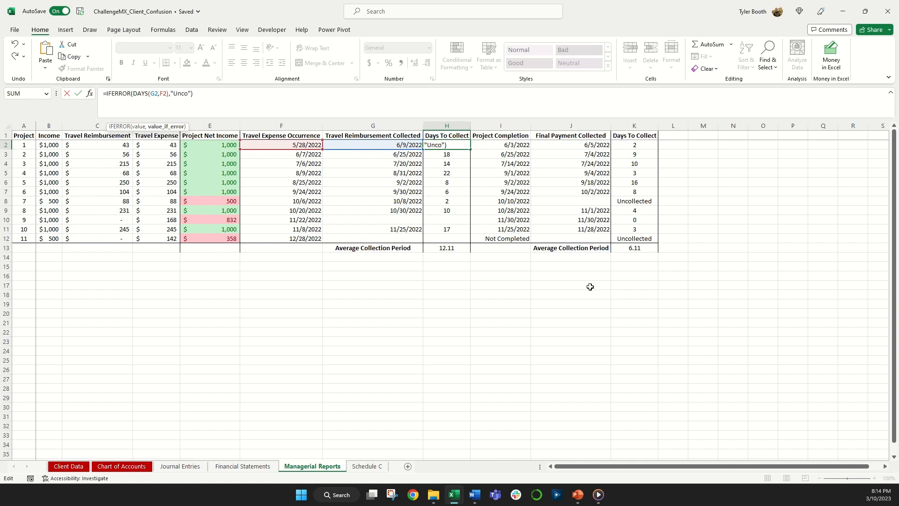
key("Return")
left_click(465, 145)
left_click_drag(470, 149, 470, 241)
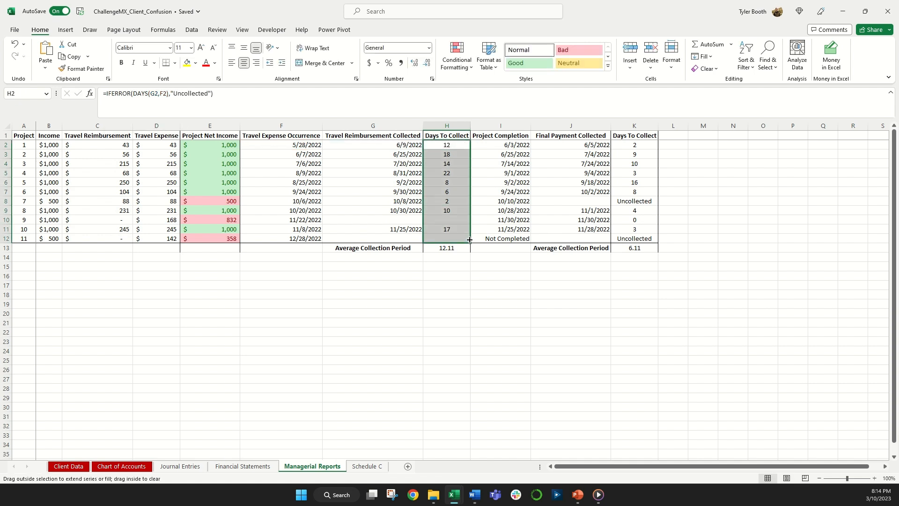
left_click(533, 302)
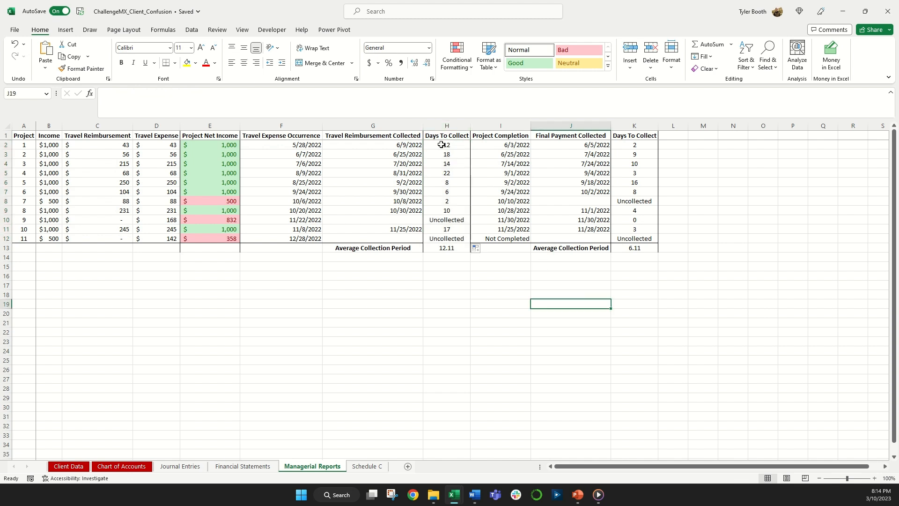
Highlight the travel reimbursement Days To Collect cells H2:H12 equal to Uncollected with Light Red Fill with Dark Red Text
left_click(229, 202)
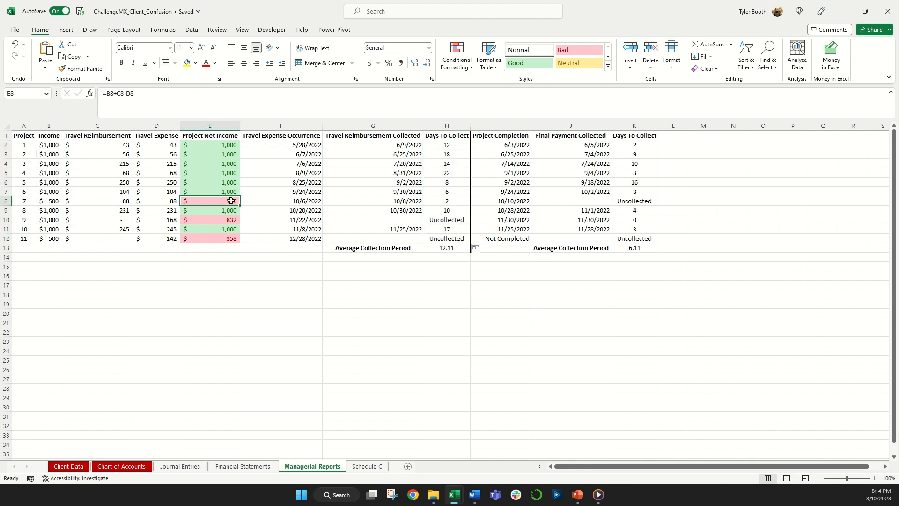
left_click_drag(435, 149, 451, 239)
left_click(457, 55)
mouse_move(482, 84)
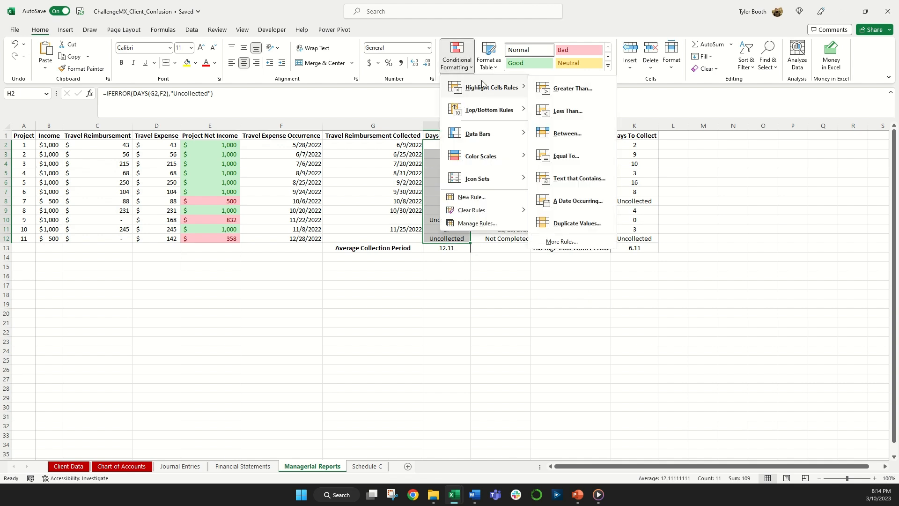
left_click(567, 155)
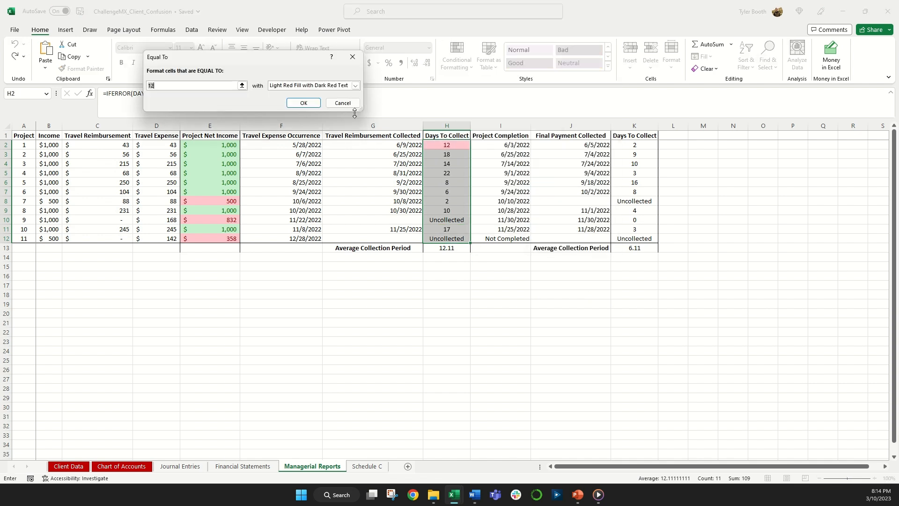
type(":U")
key("BackSpace")
key("BackSpace")
type("\"Un")
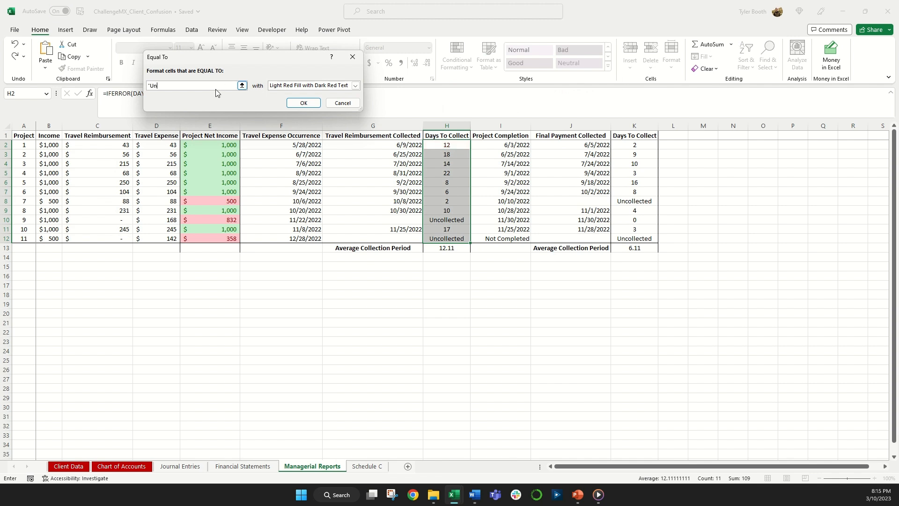
type("collected\"")
key("BackSpace")
left_click(303, 103)
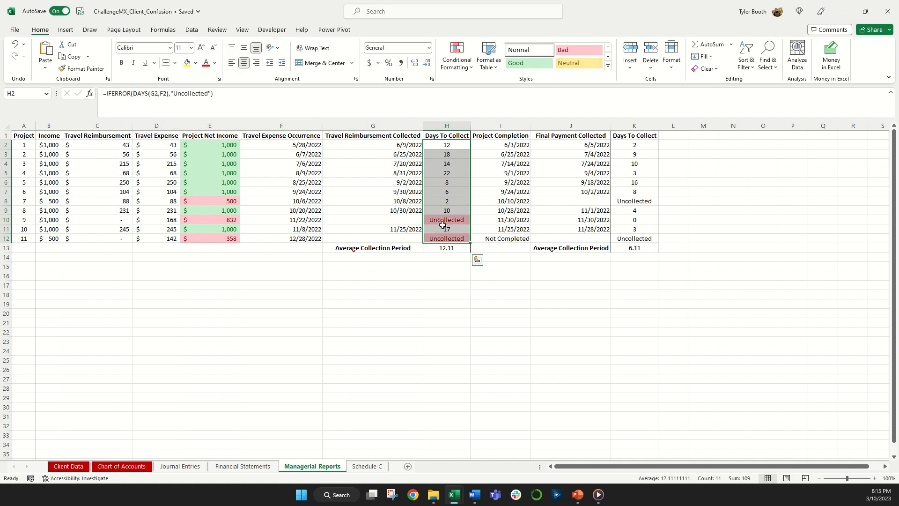
Highlight the final payment Days To Collect cells K2:K12 equal to Uncollected with Light Red Fill with Dark Red Text
left_click_drag(623, 146, 629, 238)
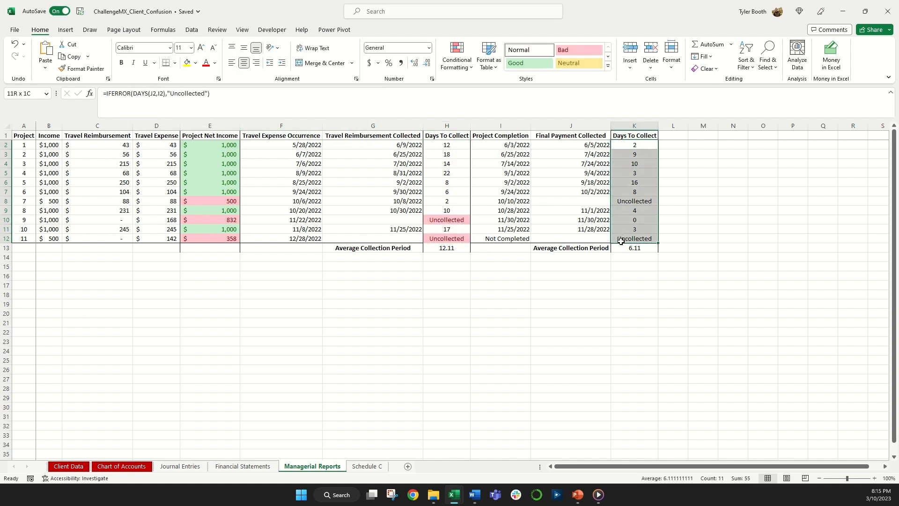
left_click(461, 63)
mouse_move(495, 94)
left_click(568, 156)
type("8")
key("BackSpace")
type("Uncollected")
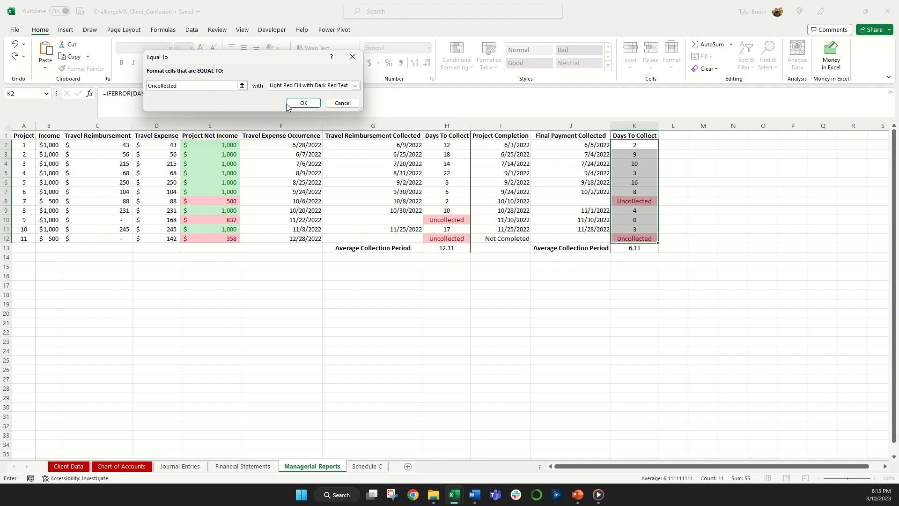
left_click(303, 102)
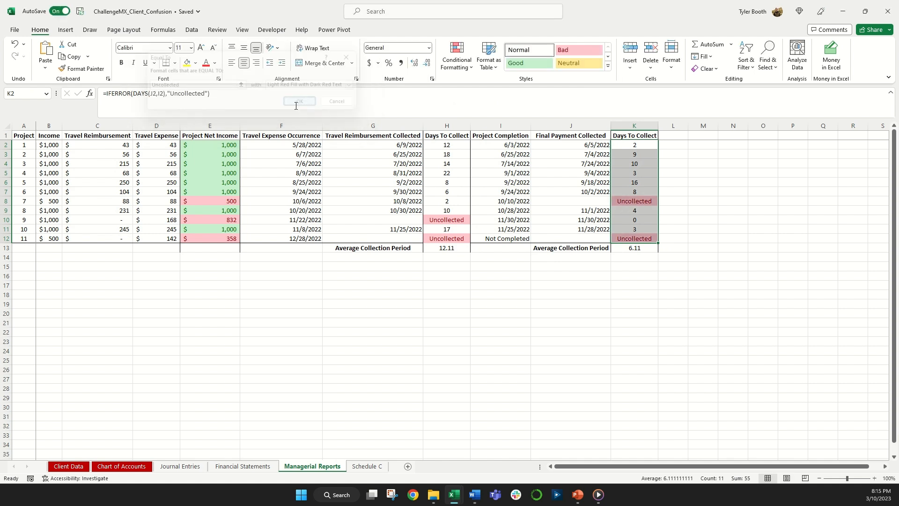
left_click(537, 321)
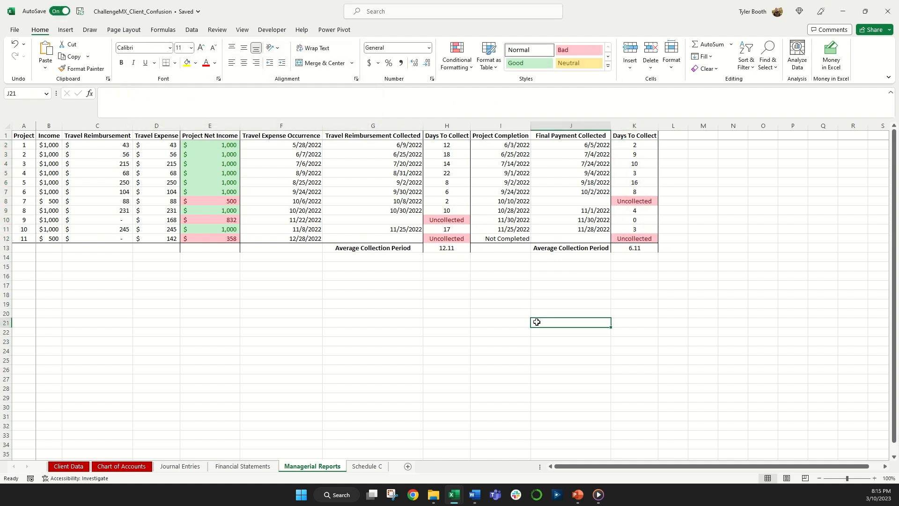
Apply the three-triangles directional icon set to the travel reimbursement Average Collection Period in H13
left_click(455, 239)
left_click(468, 251)
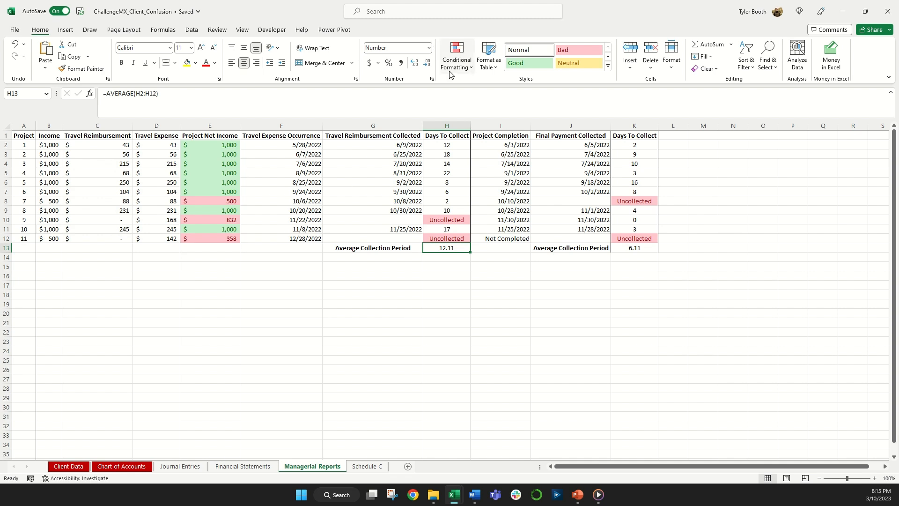
left_click(456, 56)
mouse_move(484, 181)
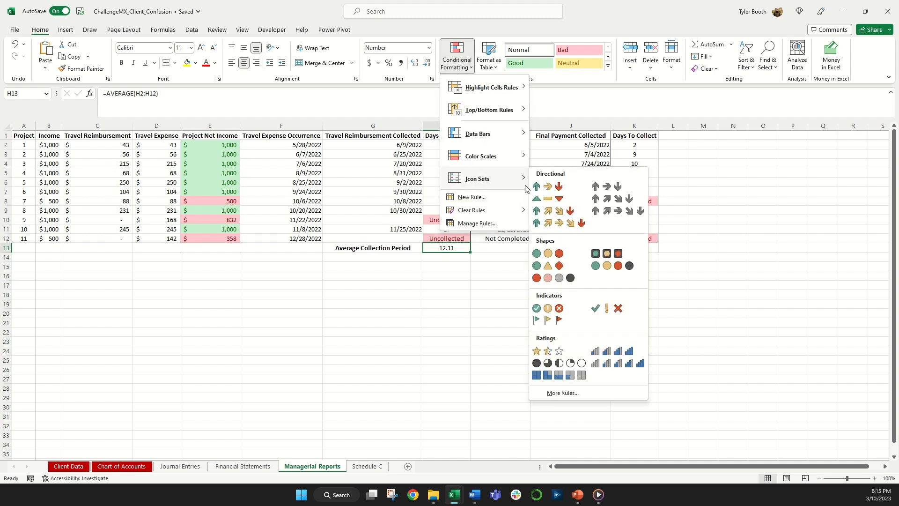
left_click(558, 200)
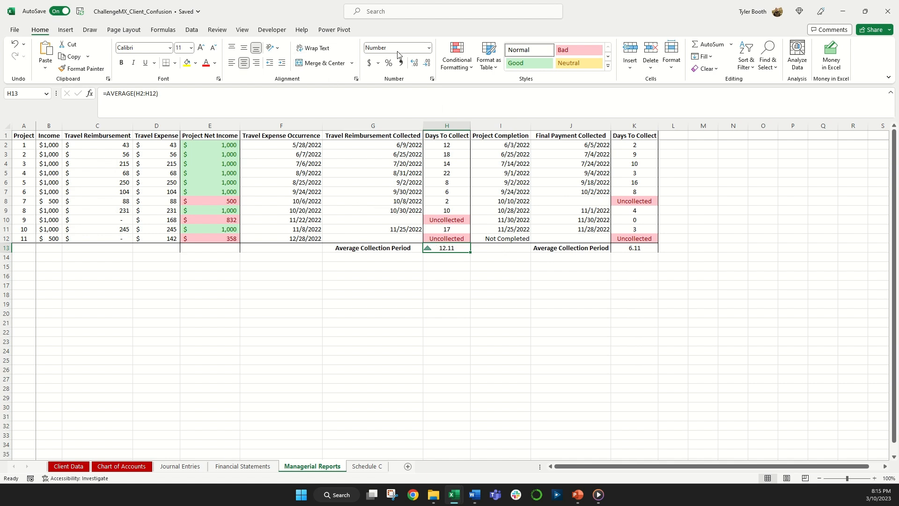
Edit H13's icon set rule so both thresholds use the Number type and the icon order is reversed
left_click(473, 66)
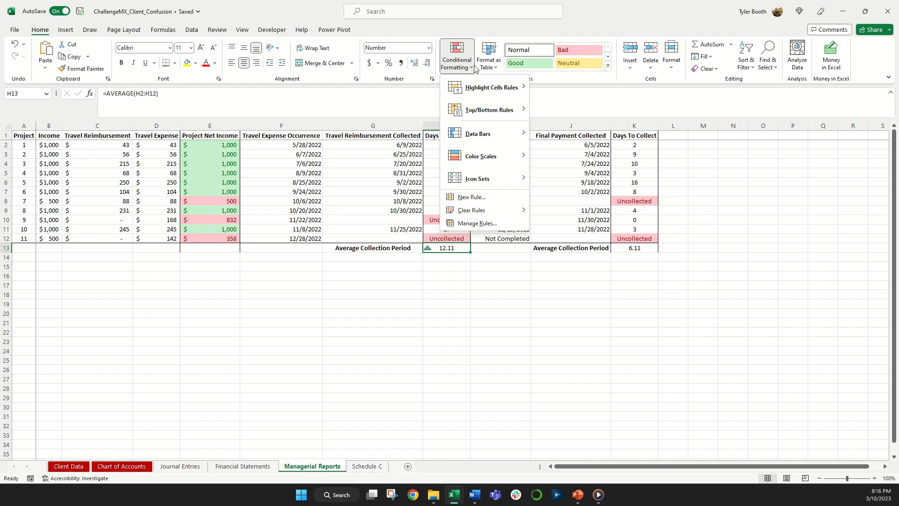
left_click(501, 224)
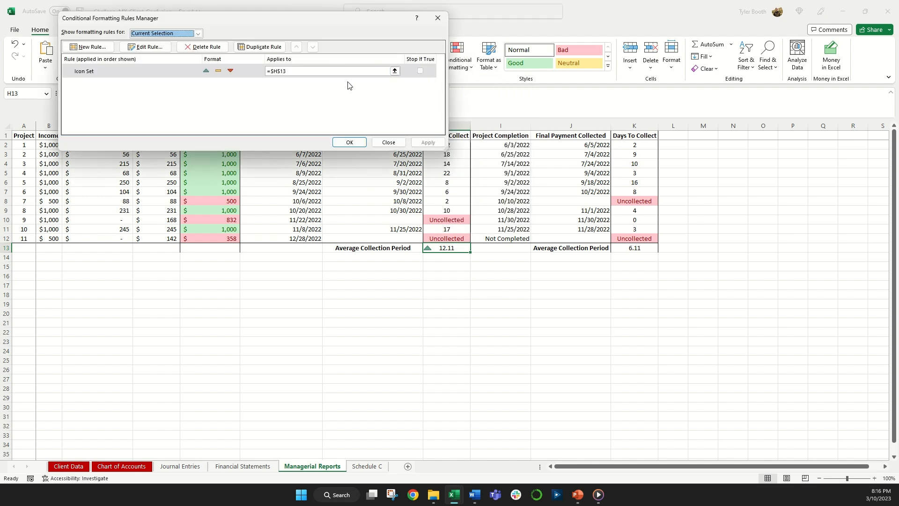
left_click(148, 48)
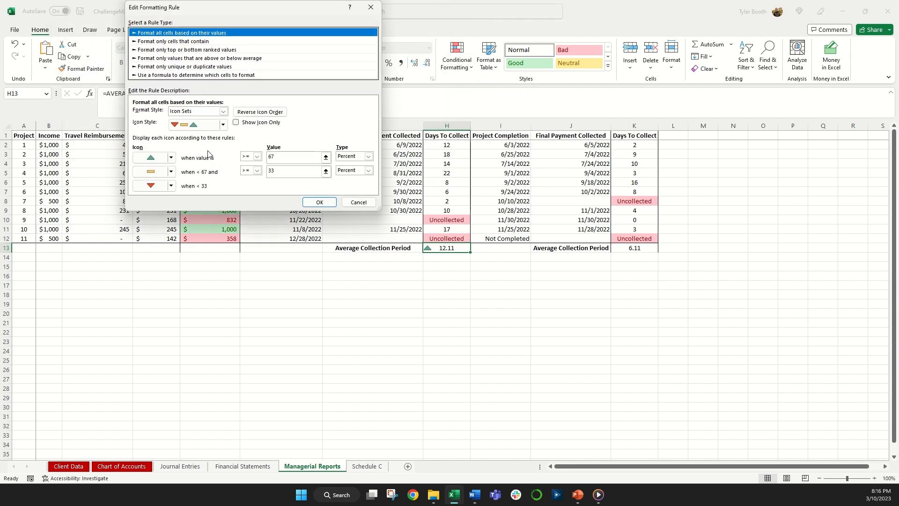
left_click(368, 157)
left_click(364, 164)
left_click(369, 171)
left_click(351, 176)
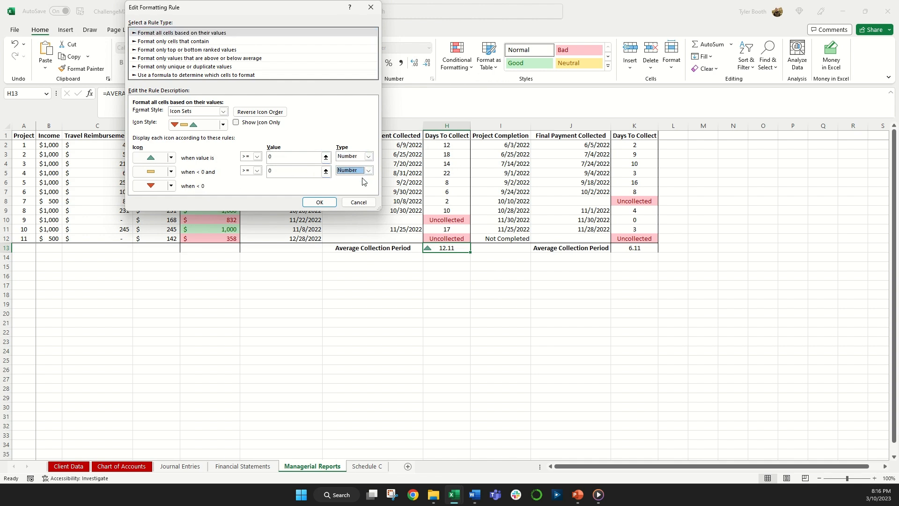
left_click(257, 157)
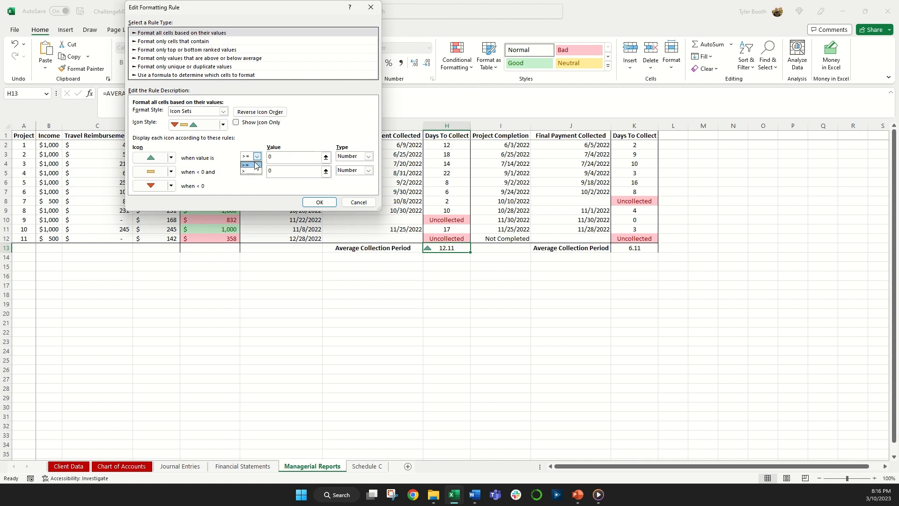
left_click(256, 165)
left_click(257, 112)
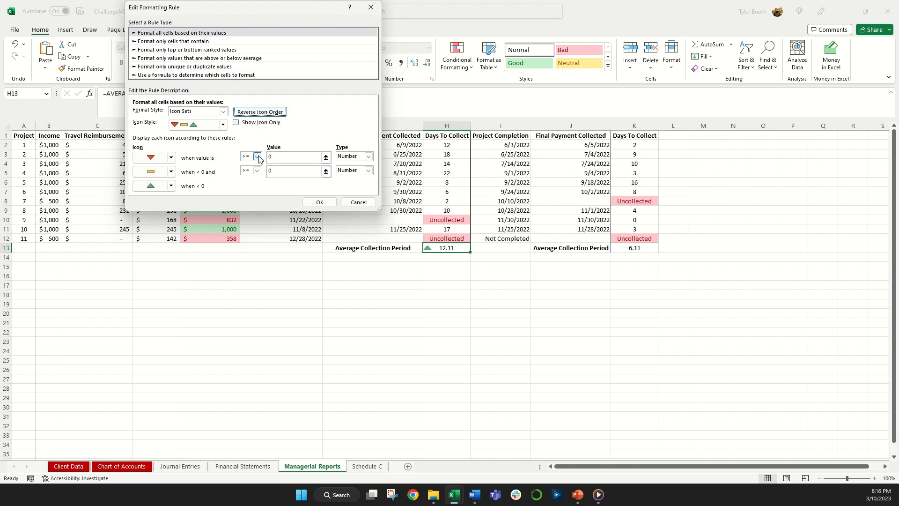
Set the red icon's threshold to >= 15, replace the yellow icon's lower threshold, and apply the rule to H13
left_click(274, 158)
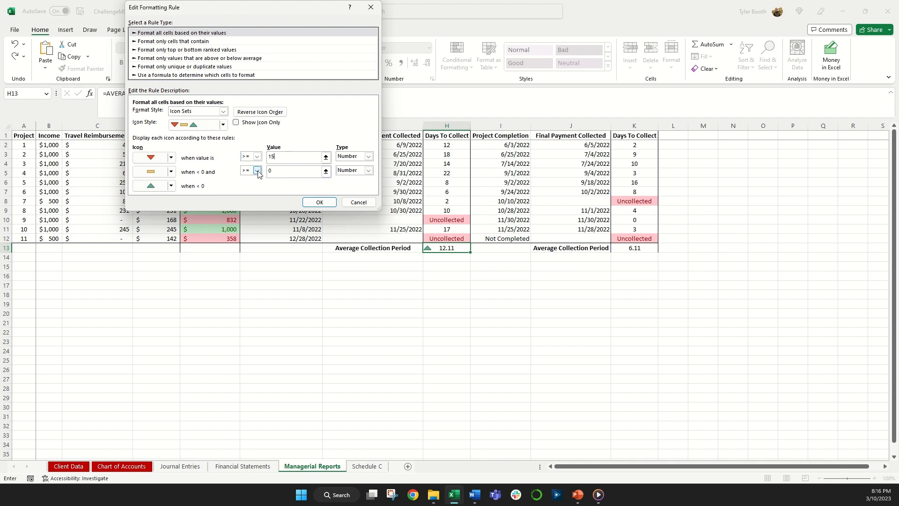
left_click(275, 172)
key("BackSpace")
left_click(306, 206)
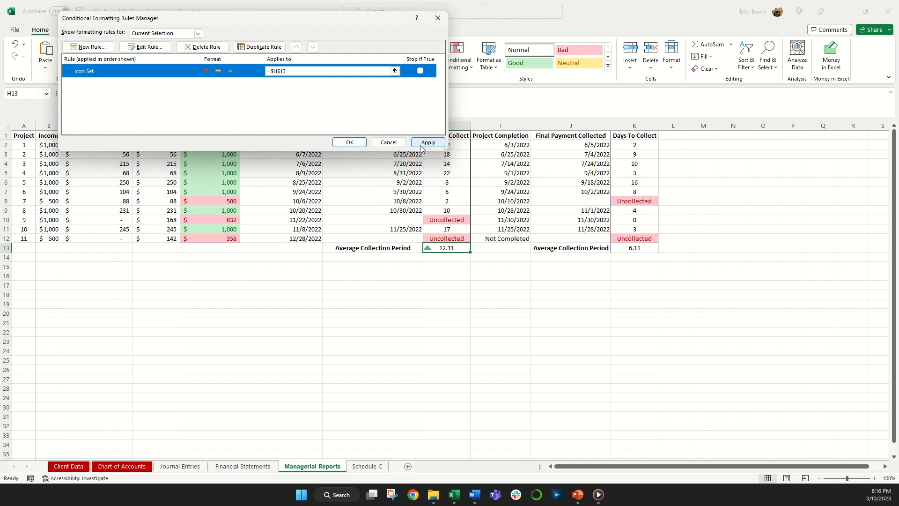
left_click(386, 143)
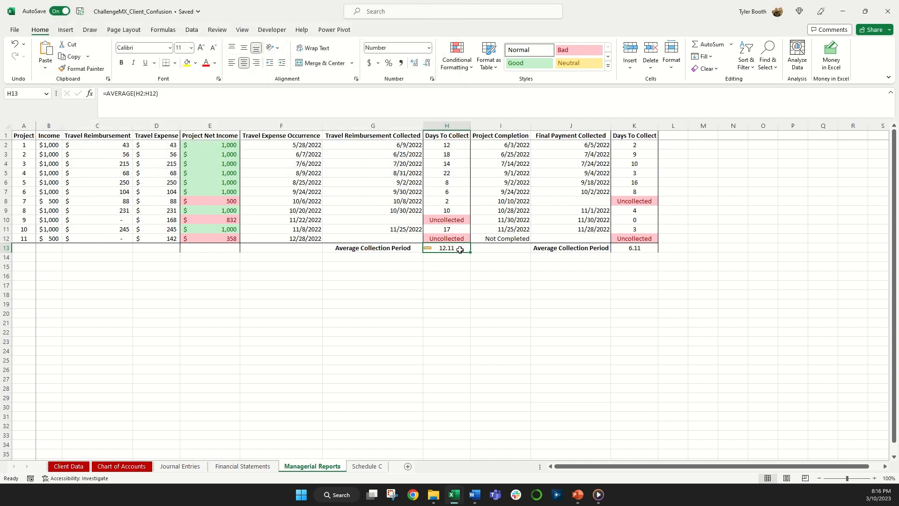
Copy the formatting of H13 to the final payment Average Collection Period in K13 with Format Painter
left_click(86, 68)
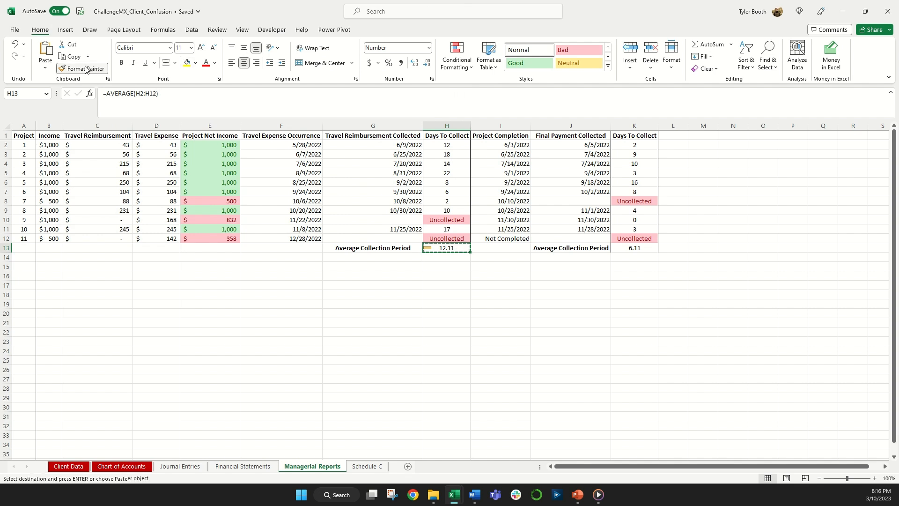
left_click(634, 248)
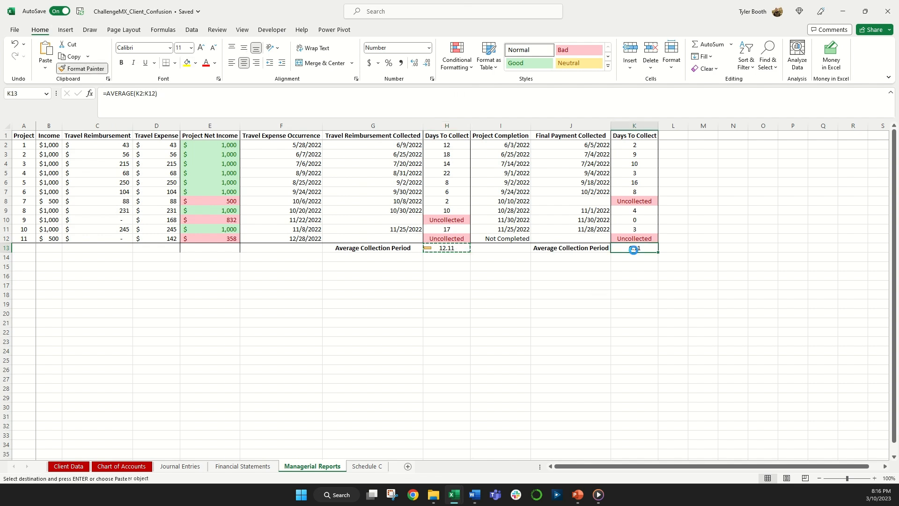
left_click(639, 313)
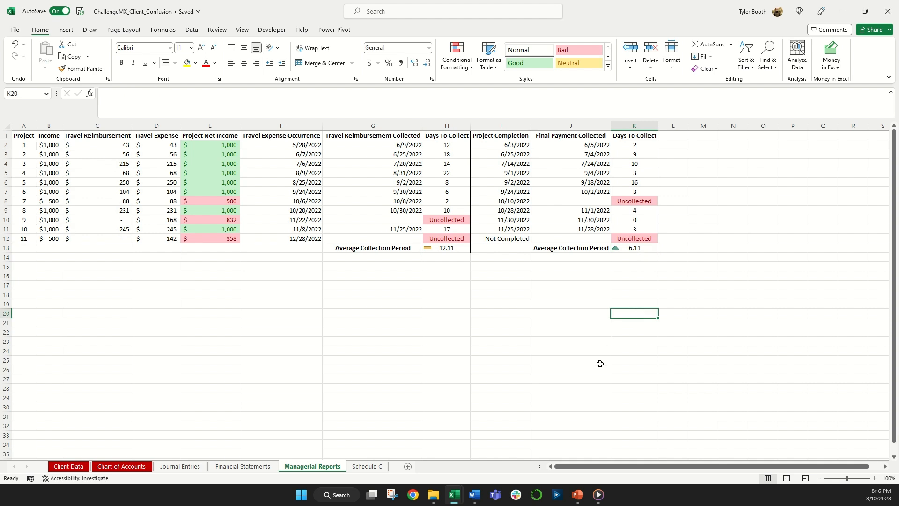
Examine the two average collection periods, the Project numbers in A2:A12 and the projects with low net income
left_click(456, 249)
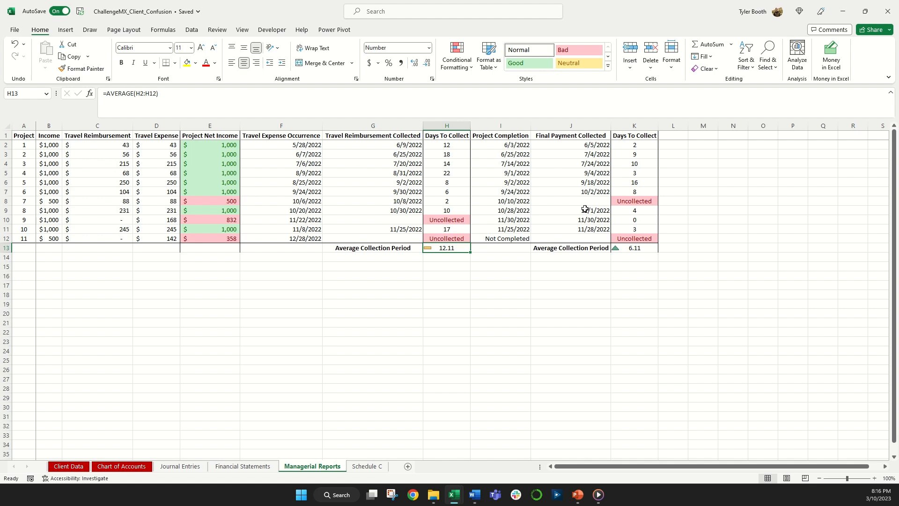
left_click(642, 248)
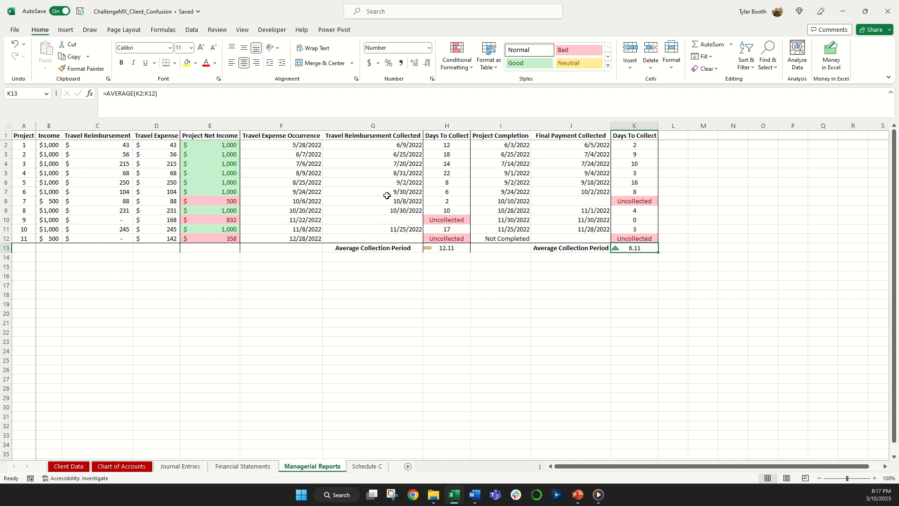
left_click(30, 146)
left_click(29, 240, "shift")
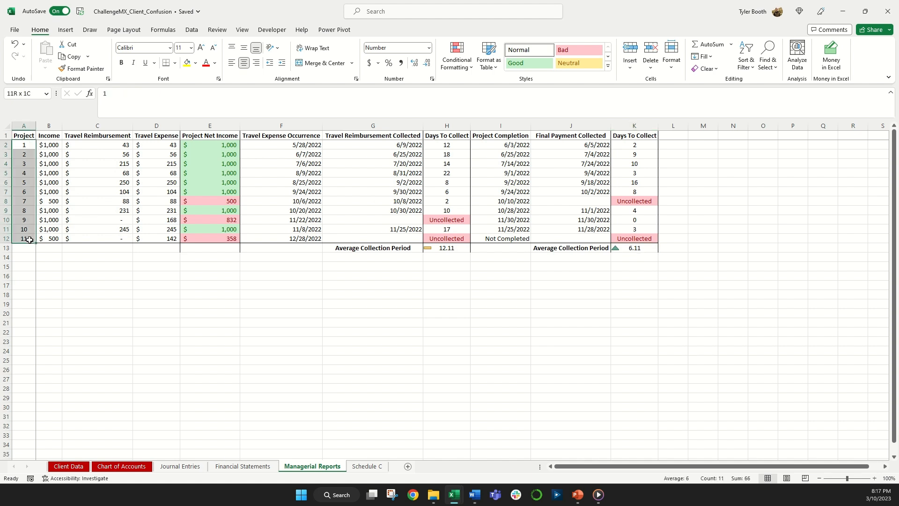
left_click(203, 201)
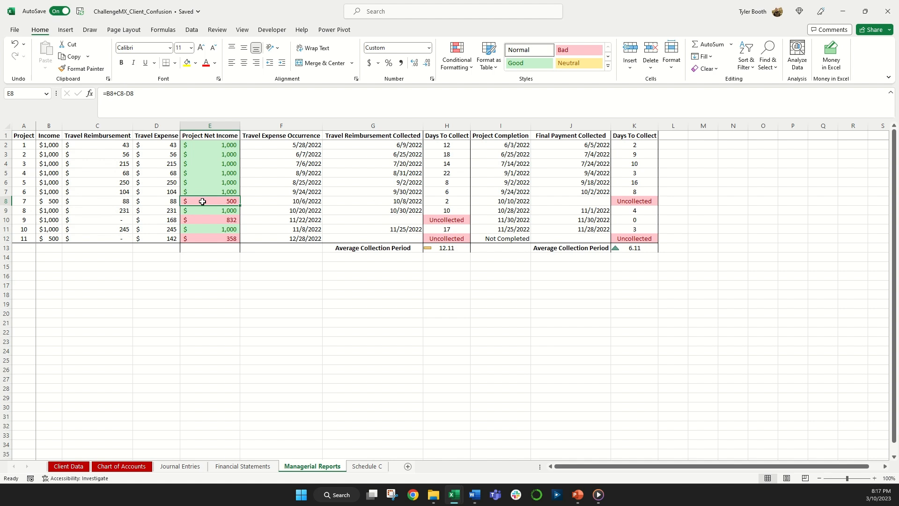
left_click(209, 221)
left_click(213, 201)
left_click(25, 201)
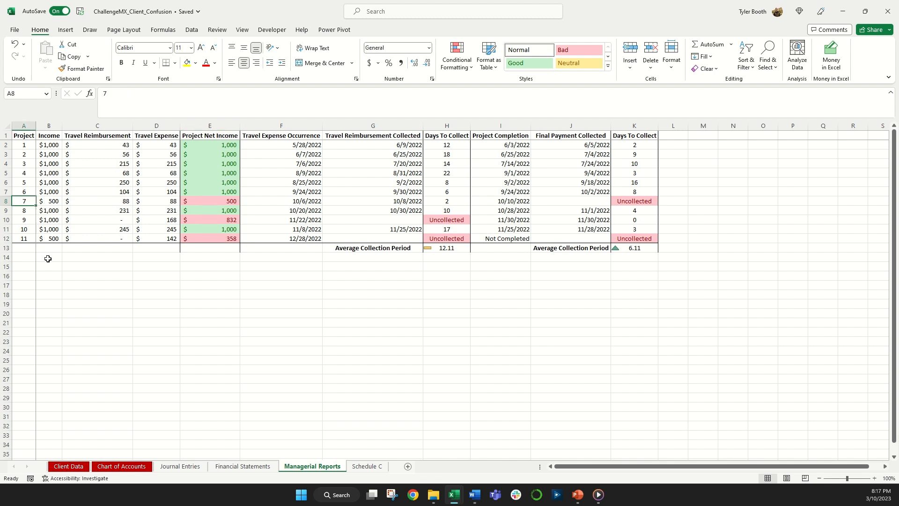
Add a Less Than rule to Project cells A2:A12 with the value =$E2<1000 and Light Red Fill with Dark Red Text
left_click_drag(30, 145, 31, 240)
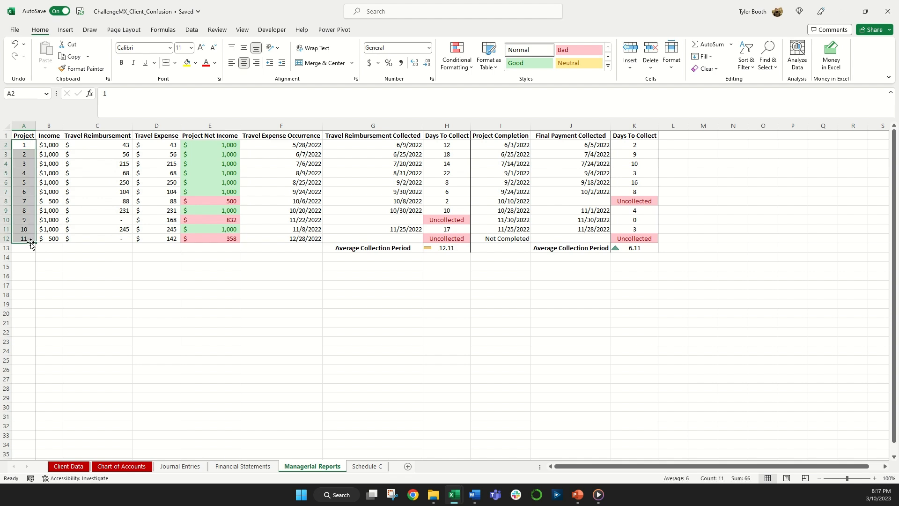
left_click(456, 59)
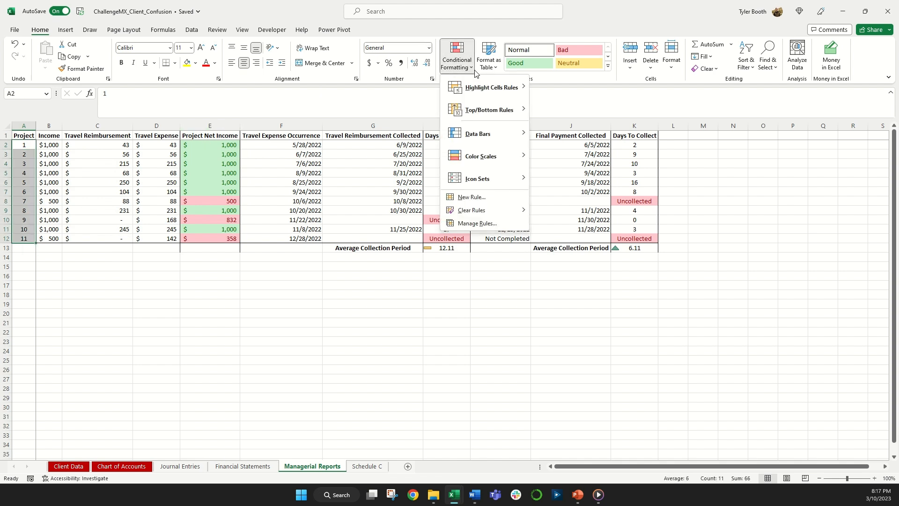
mouse_move(491, 88)
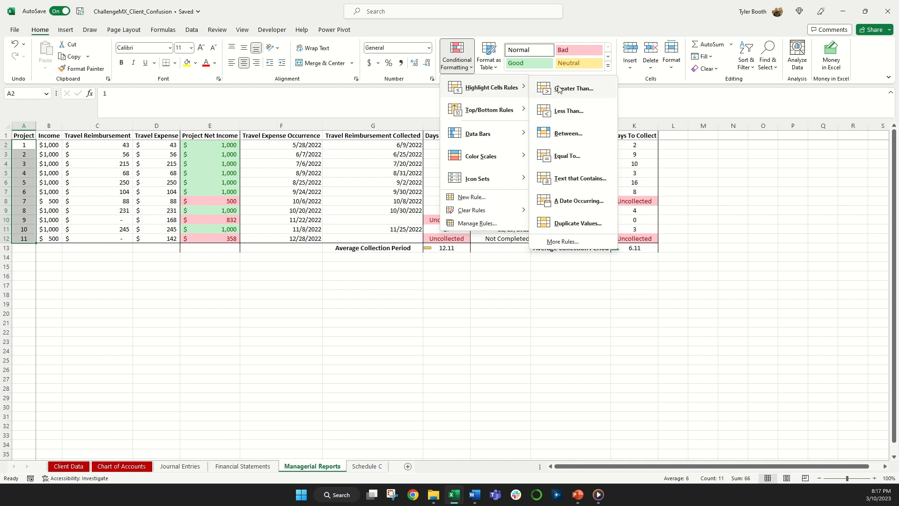
left_click(569, 111)
type("1000")
left_click(149, 86)
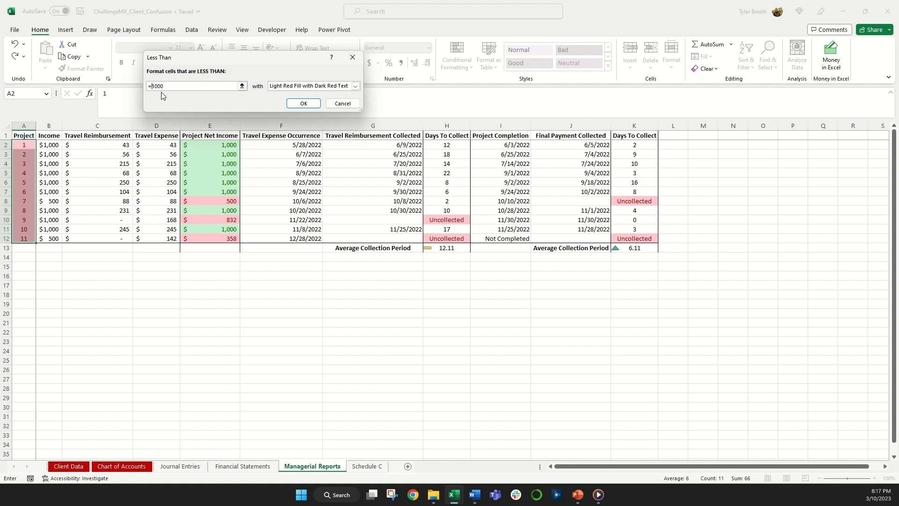
type("$e")
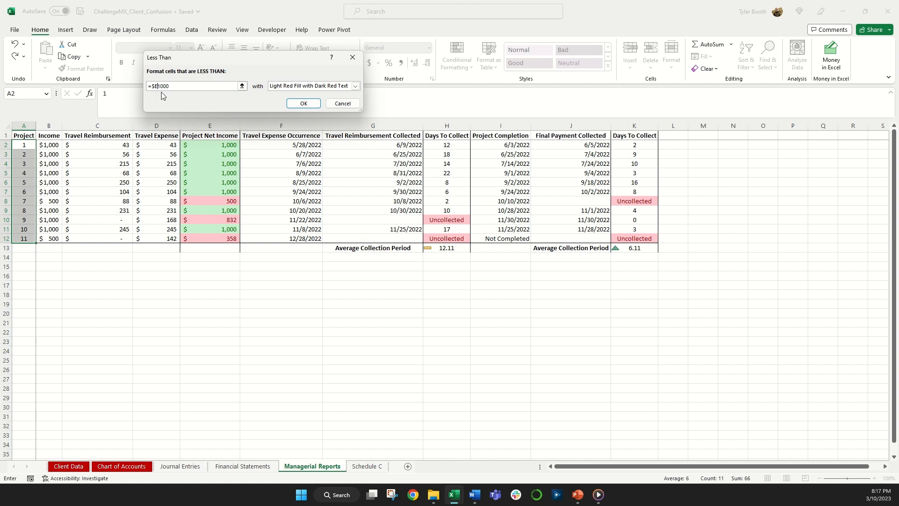
type("2<")
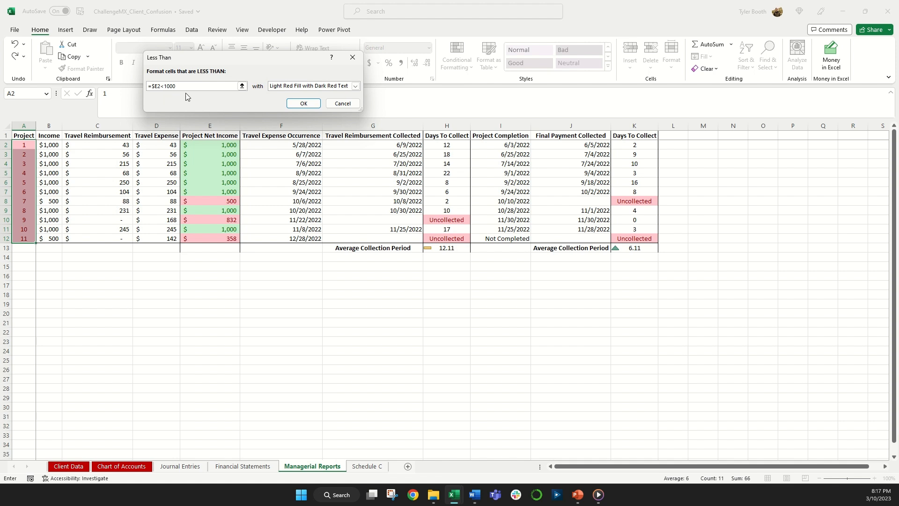
left_click(305, 105)
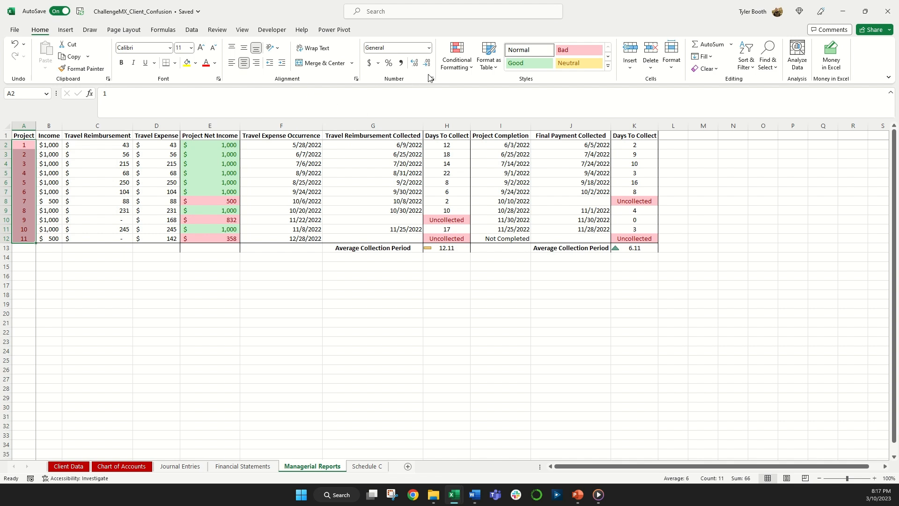
Edit the conditional formatting rule on A2:A12 to use a formula as its condition, enter =$E2<1000, and apply it
left_click(457, 54)
left_click(477, 224)
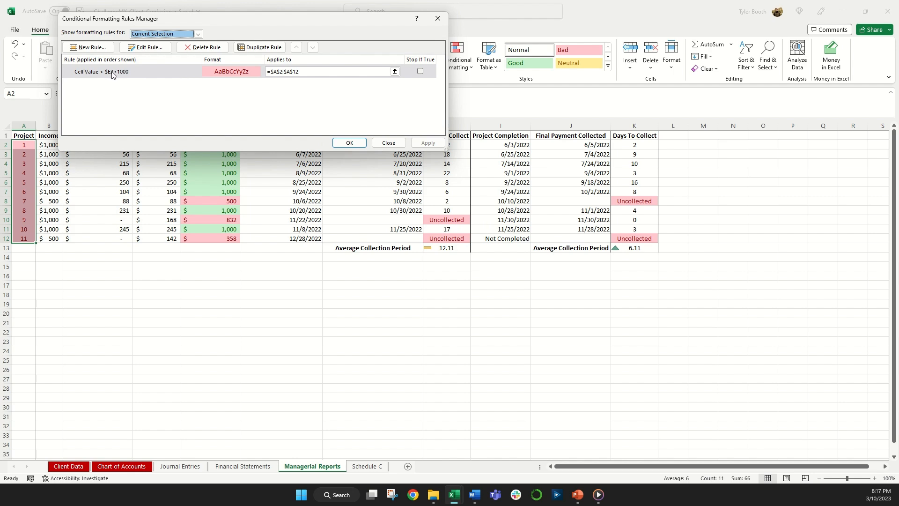
left_click(139, 48)
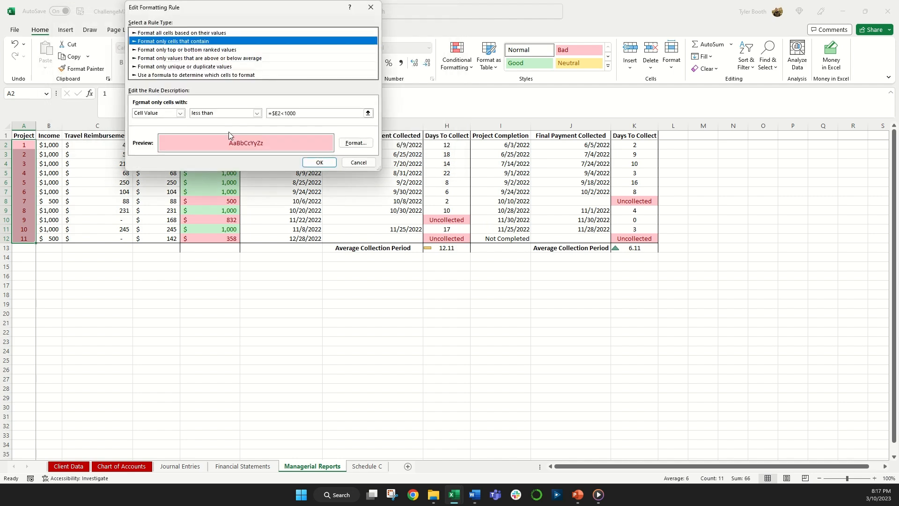
left_click(172, 74)
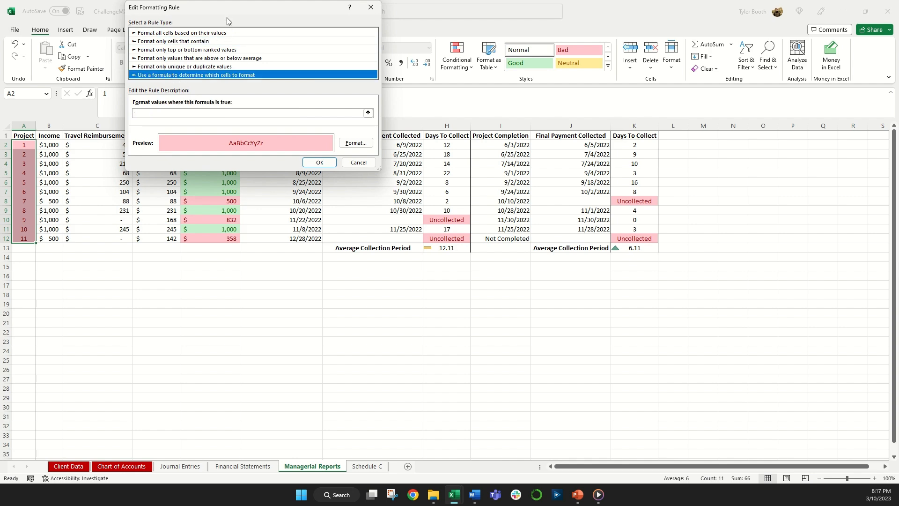
left_click_drag(226, 10, 238, 261)
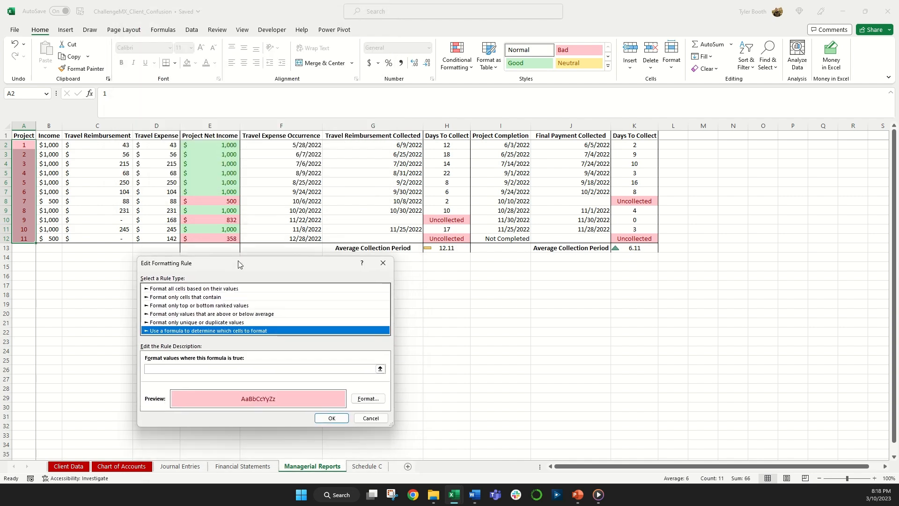
left_click(208, 367)
type("=")
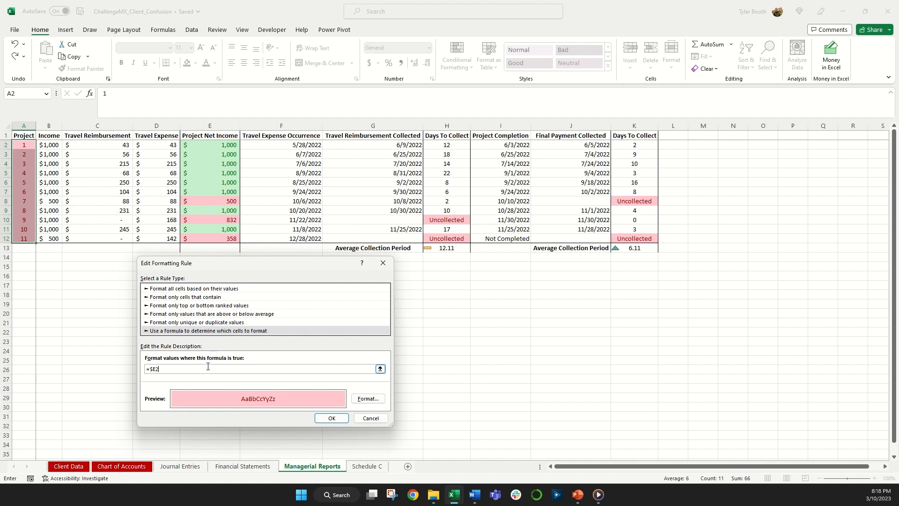
type("$E2<1000")
left_click(331, 418)
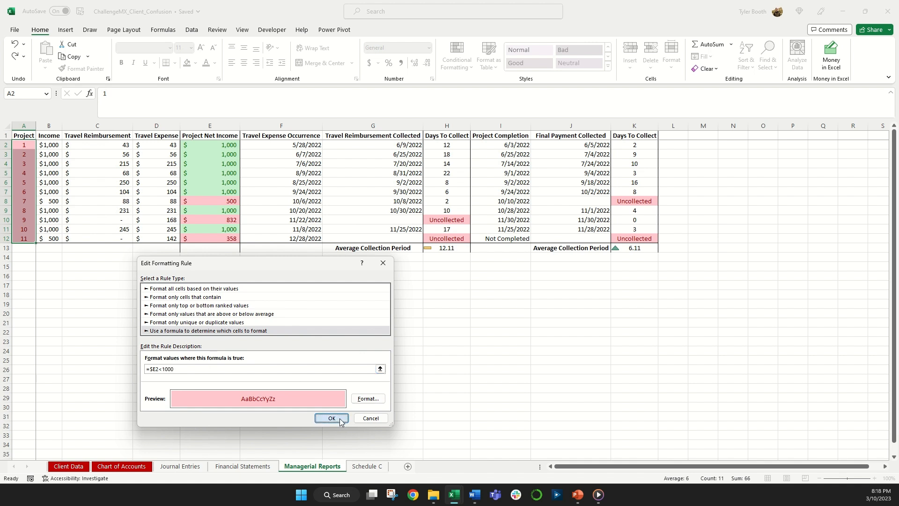
left_click(427, 143)
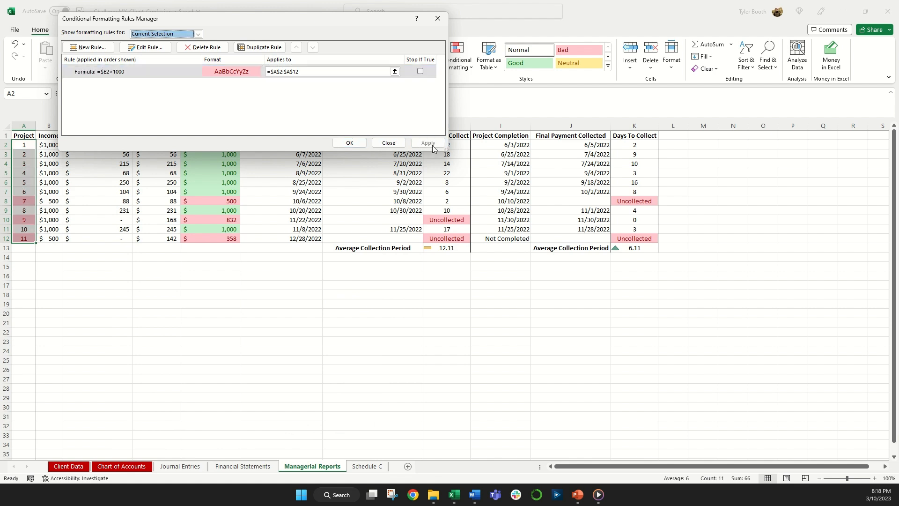
left_click(349, 142)
left_click(257, 322)
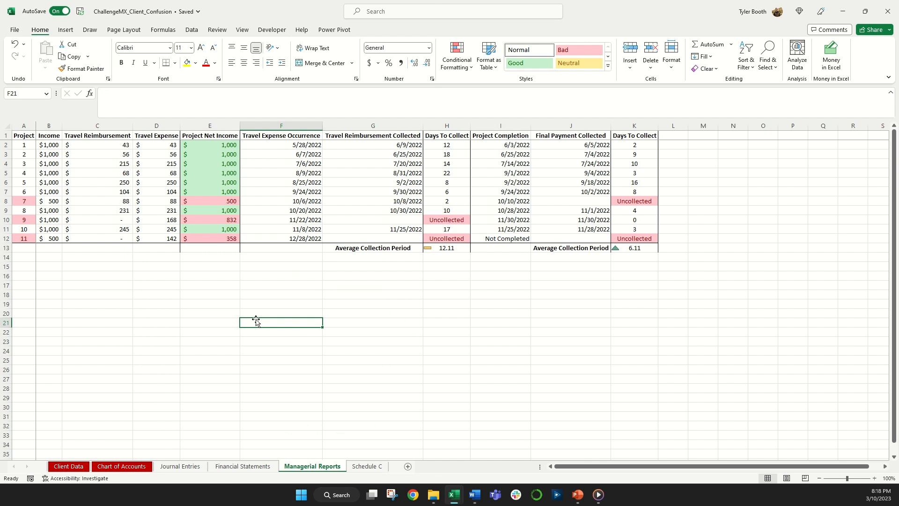
Test the Project rule by replacing project 7's net income formula in E8 with the value 100
left_click(25, 203)
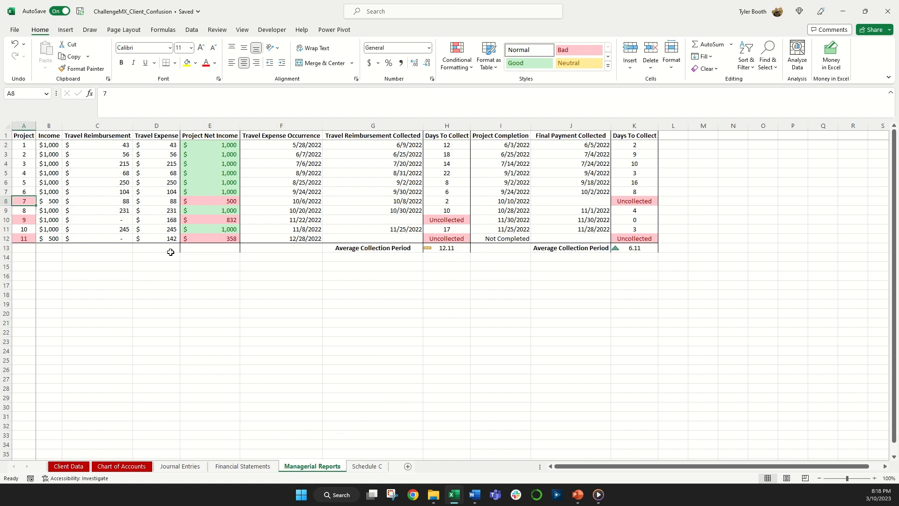
left_click(205, 202)
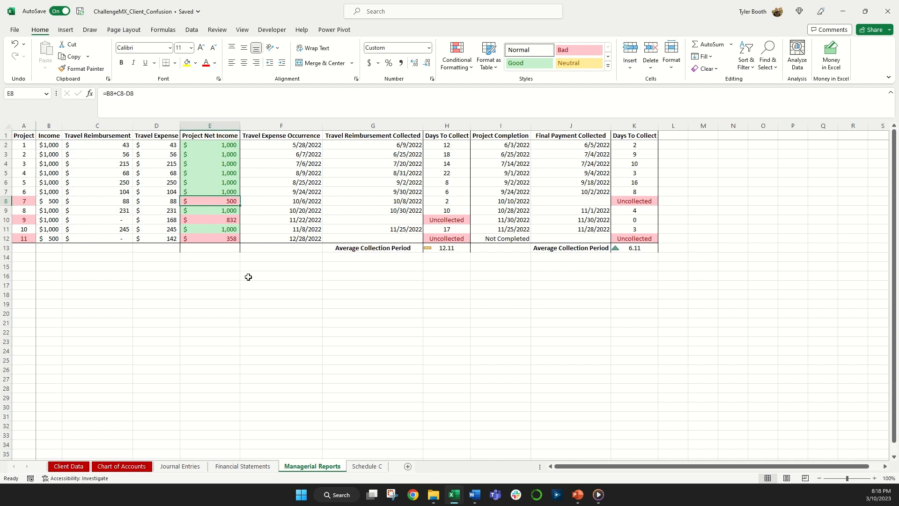
type("100")
key("Return")
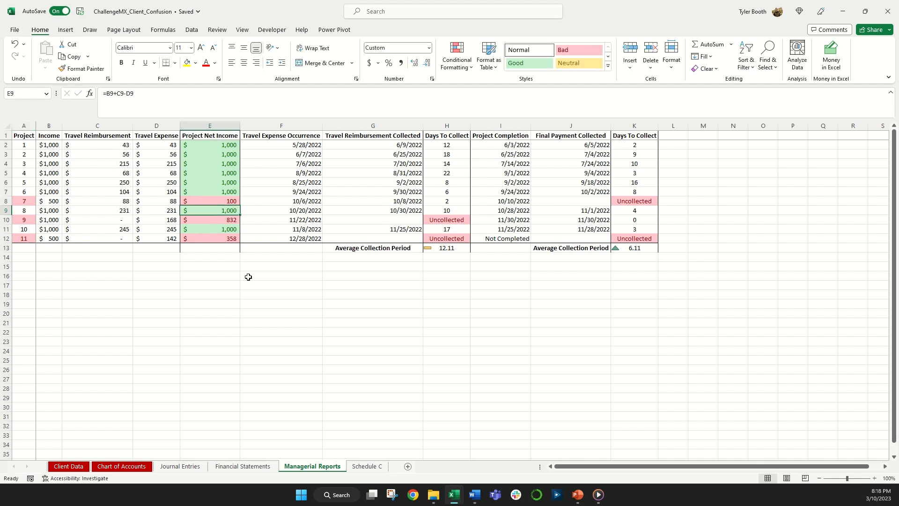
Try the value 1000 as project 7's net income in E8, check the highlighting of its project number, and undo that entry
key("Up")
type("1000")
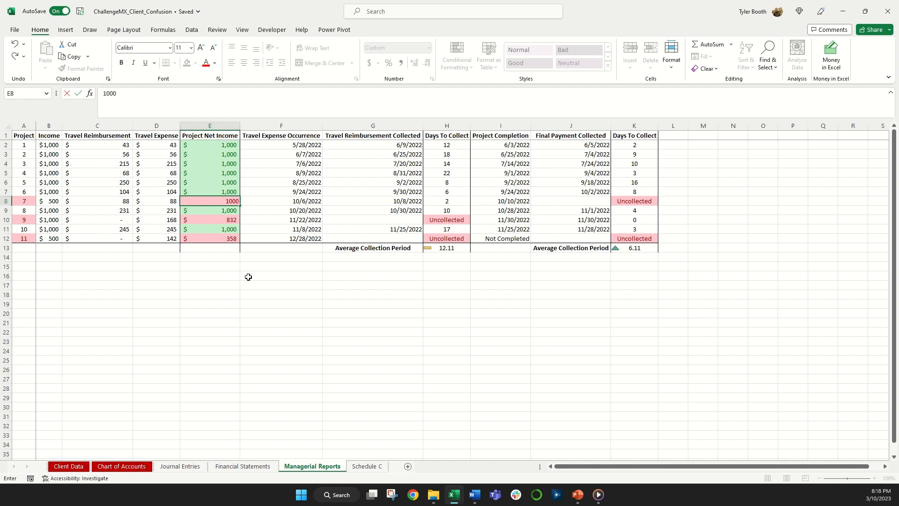
key("Return")
left_click(27, 202)
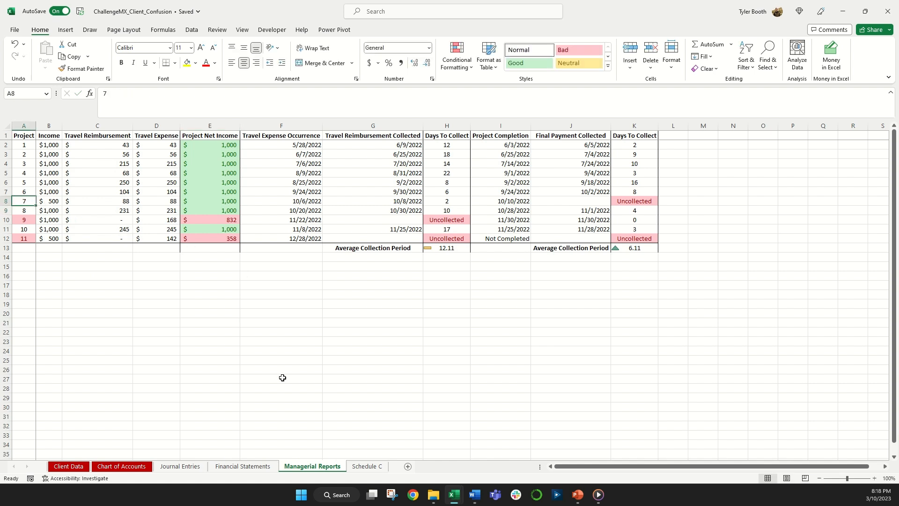
key("ctrl+z")
left_click(311, 341)
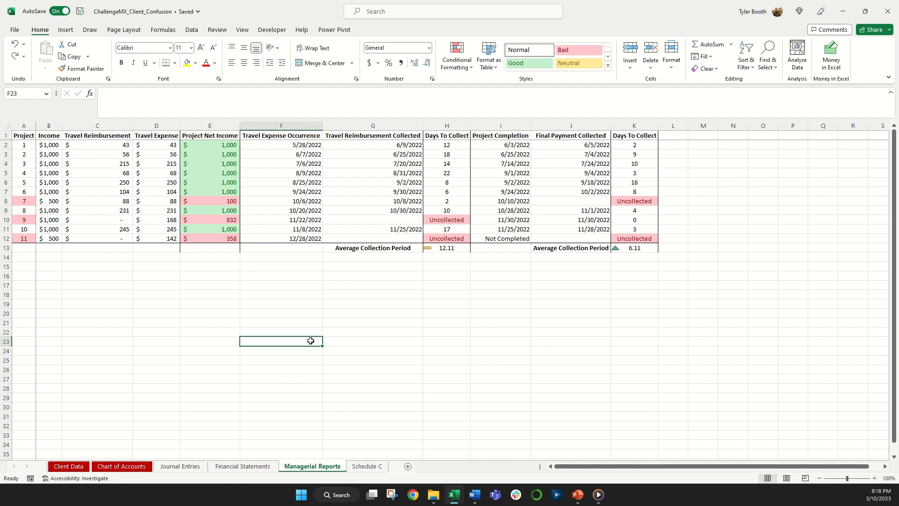